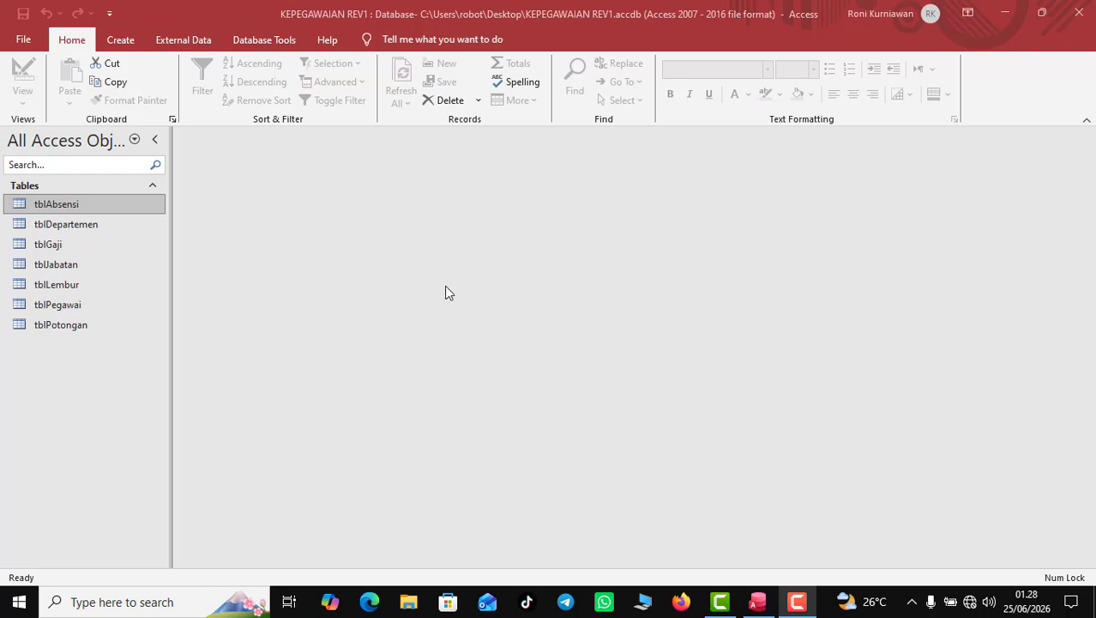
Open the tblAbsensi table and switch it to Design View
{"action": "left_click", "coordinate": [60, 210]}
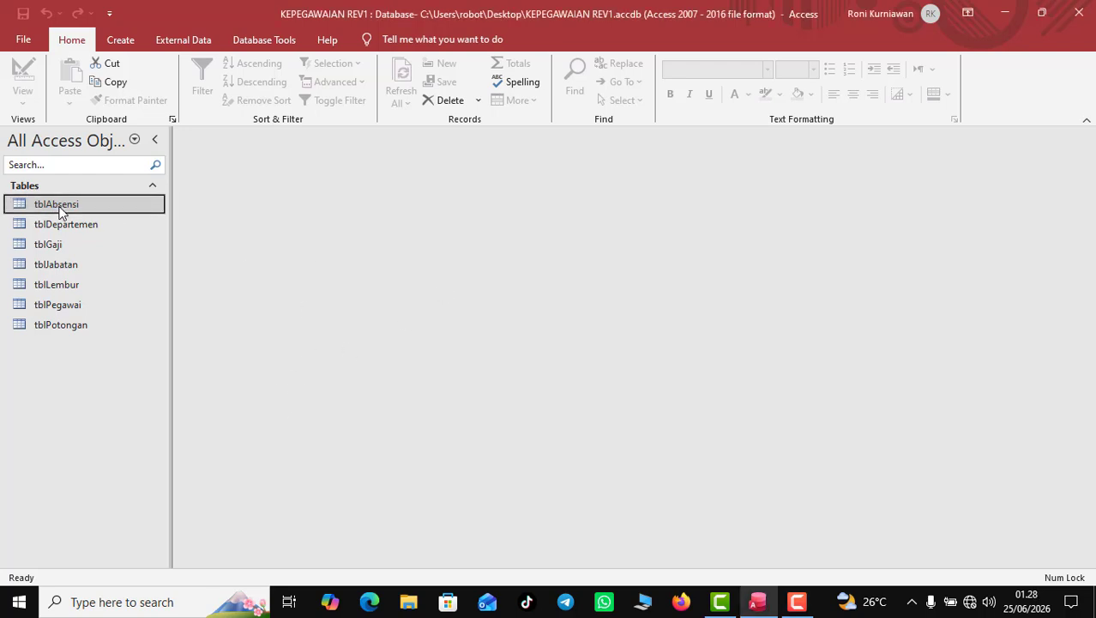
{"action": "double_click", "coordinate": [60, 211]}
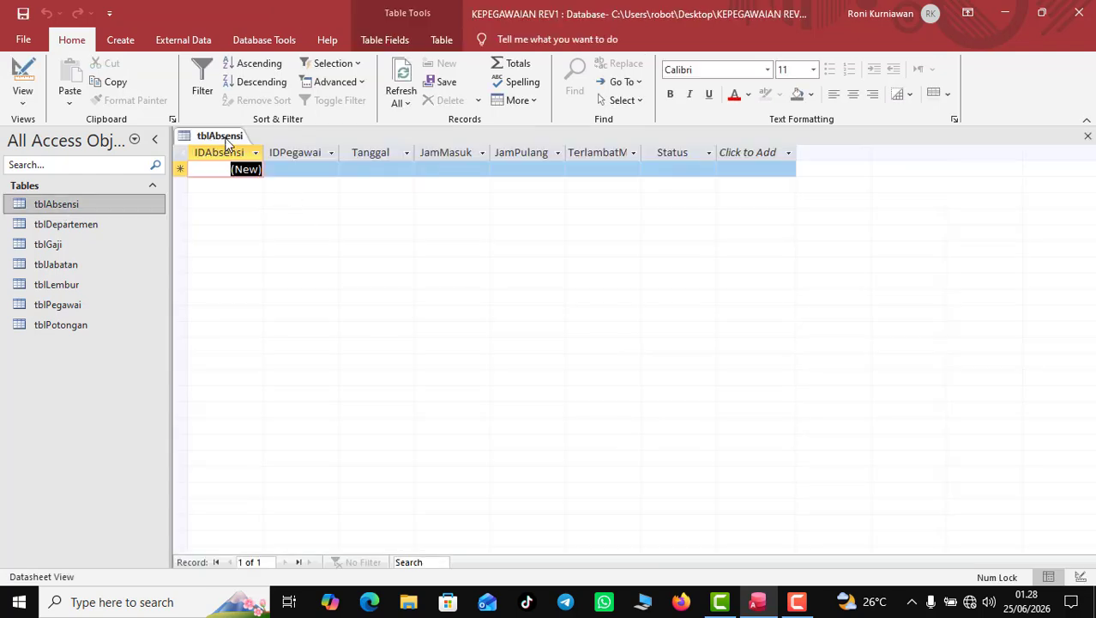
{"action": "right_click", "coordinate": [229, 136]}
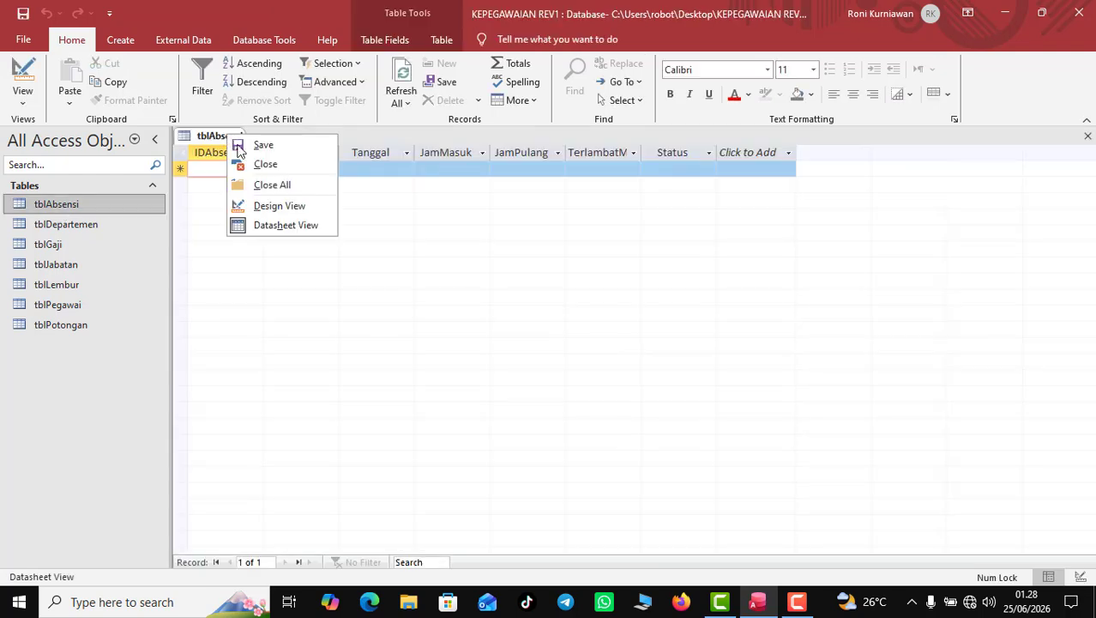
{"action": "left_click", "coordinate": [265, 208]}
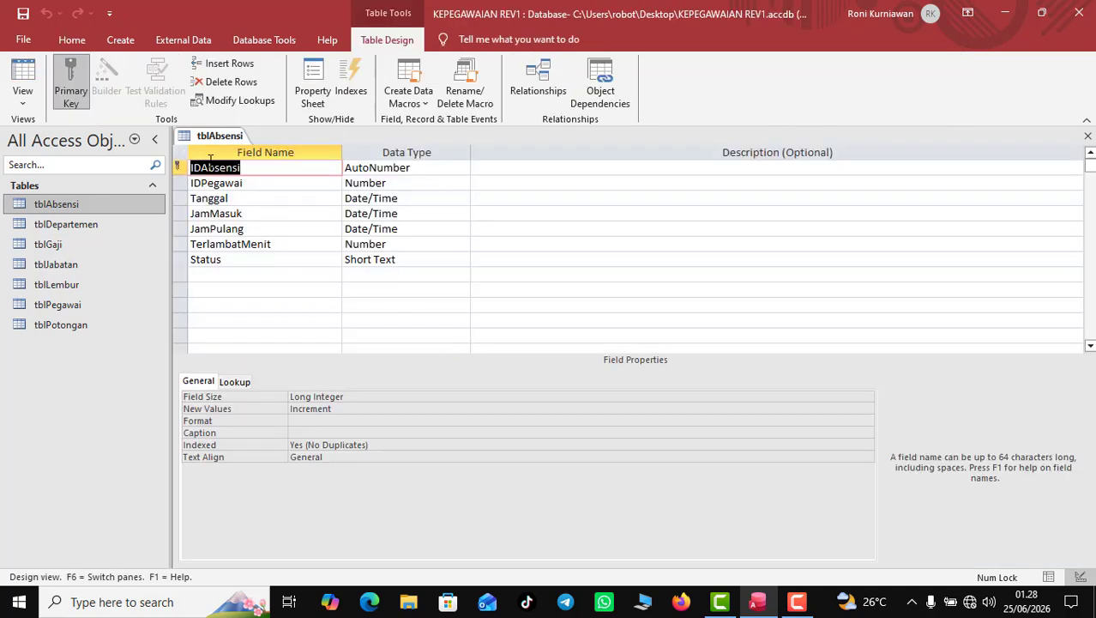
Go through the field definitions of tblAbsensi, from IDPegawai down to Status
{"action": "left_click", "coordinate": [241, 182]}
{"action": "left_click", "coordinate": [236, 210]}
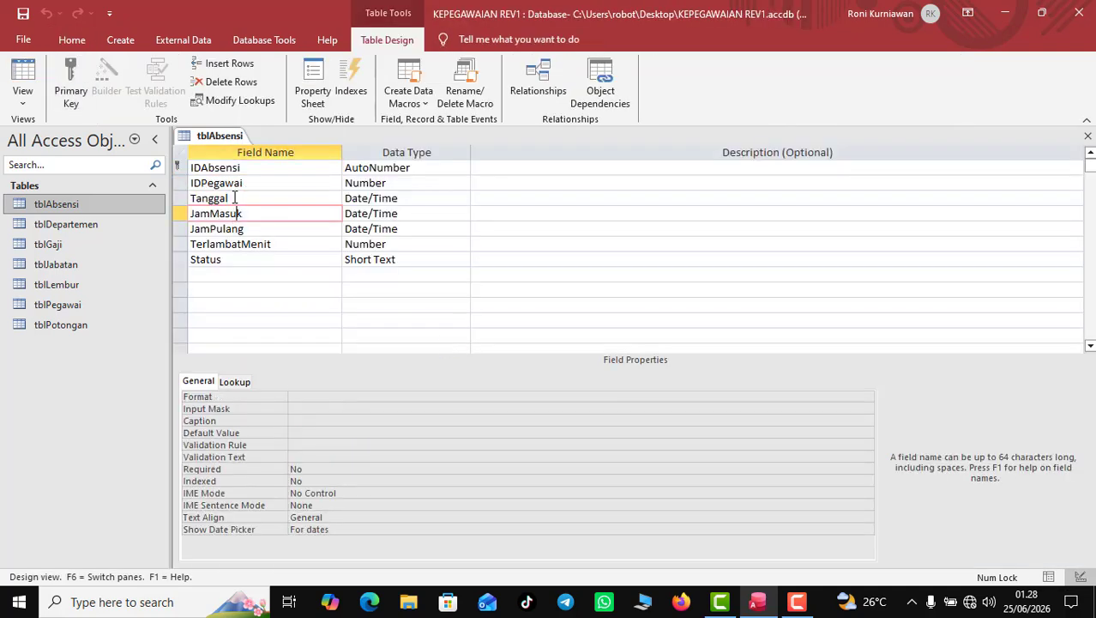
{"action": "left_click", "coordinate": [236, 198]}
{"action": "left_click", "coordinate": [236, 213]}
{"action": "left_click", "coordinate": [233, 228]}
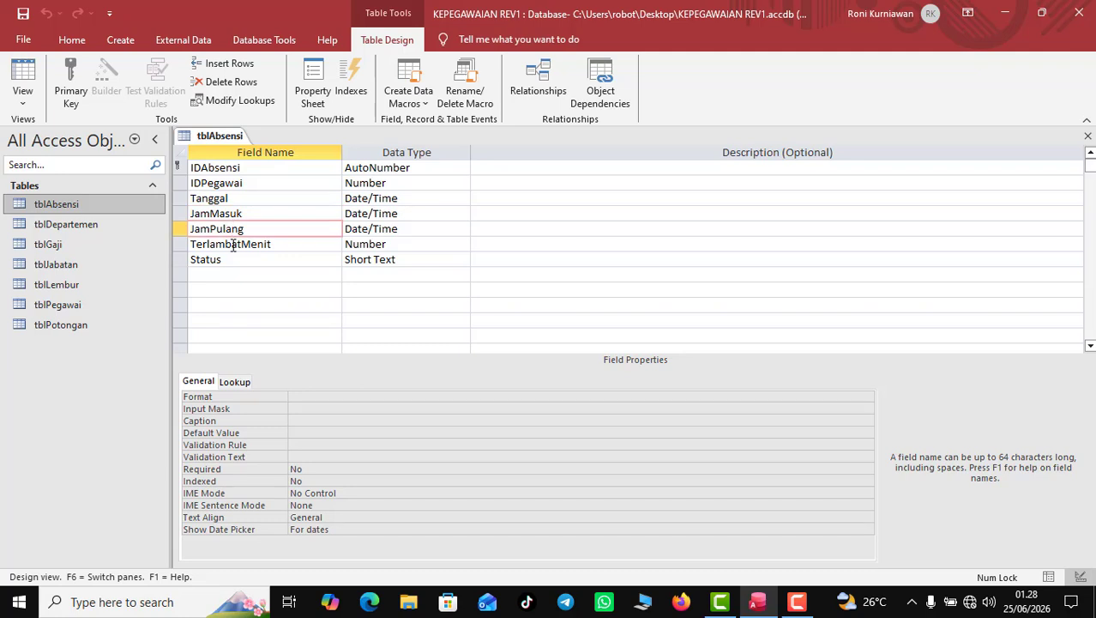
{"action": "left_click", "coordinate": [263, 244]}
{"action": "left_click", "coordinate": [222, 228]}
{"action": "left_click", "coordinate": [220, 216]}
{"action": "left_click", "coordinate": [220, 229]}
{"action": "left_click", "coordinate": [219, 244]}
{"action": "left_click", "coordinate": [219, 259]}
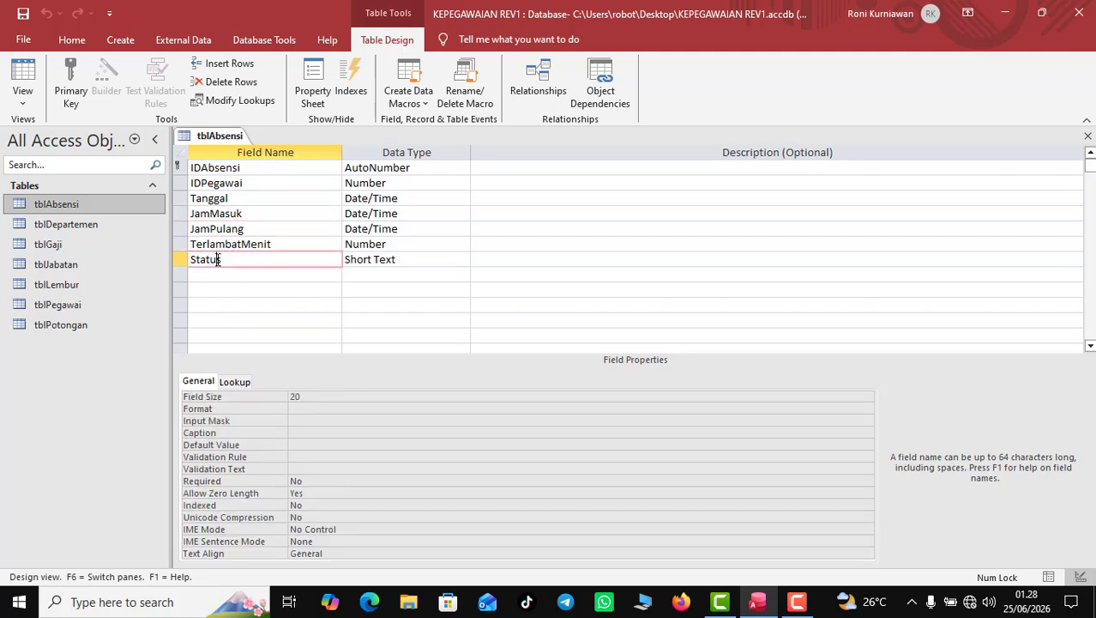
Open the tblDepartemen and tblGaji tables in Design View to inspect their fields
{"action": "left_click", "coordinate": [92, 225]}
{"action": "right_click", "coordinate": [93, 225]}
{"action": "left_click", "coordinate": [142, 257]}
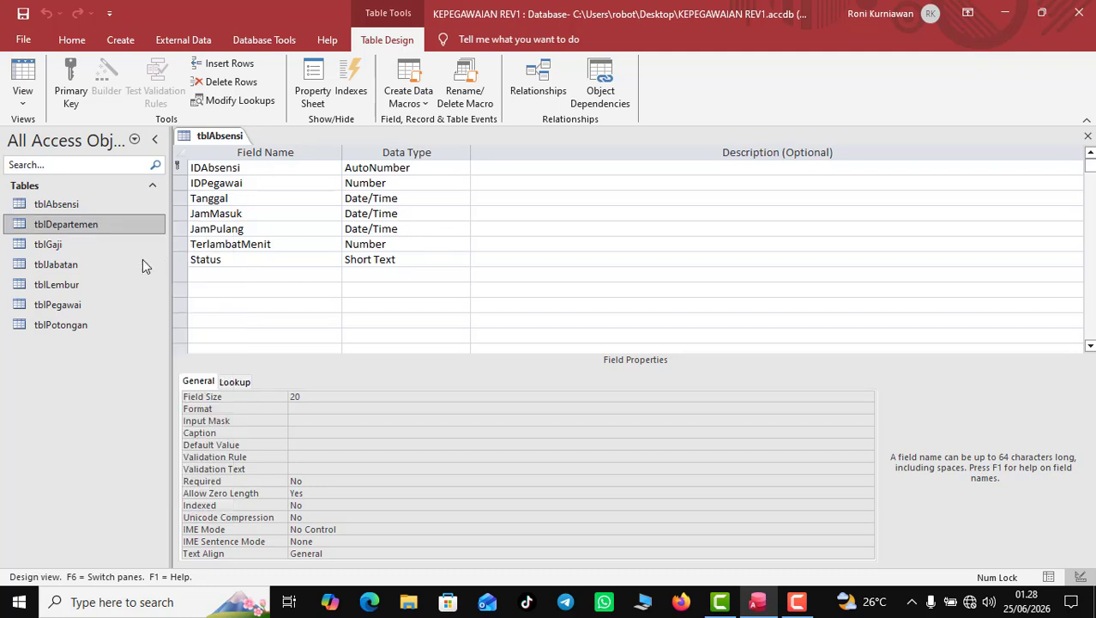
{"action": "right_click", "coordinate": [62, 245]}
{"action": "left_click", "coordinate": [90, 273]}
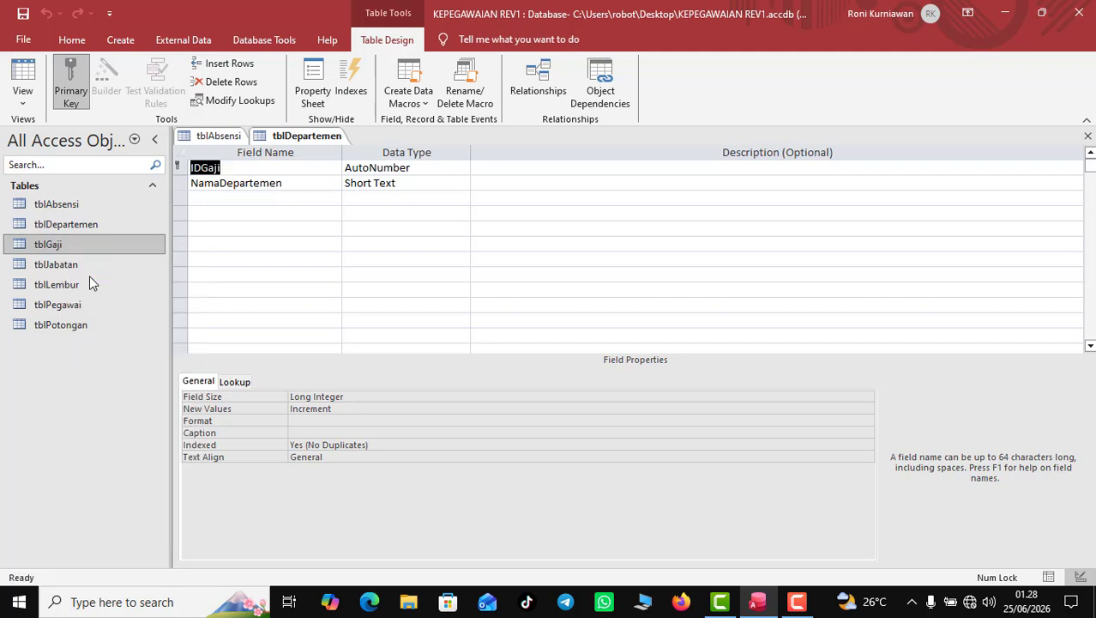
Open the tblJabatan and tblLembur tables in Design View to inspect their fields
{"action": "left_click", "coordinate": [81, 264]}
{"action": "right_click", "coordinate": [81, 265]}
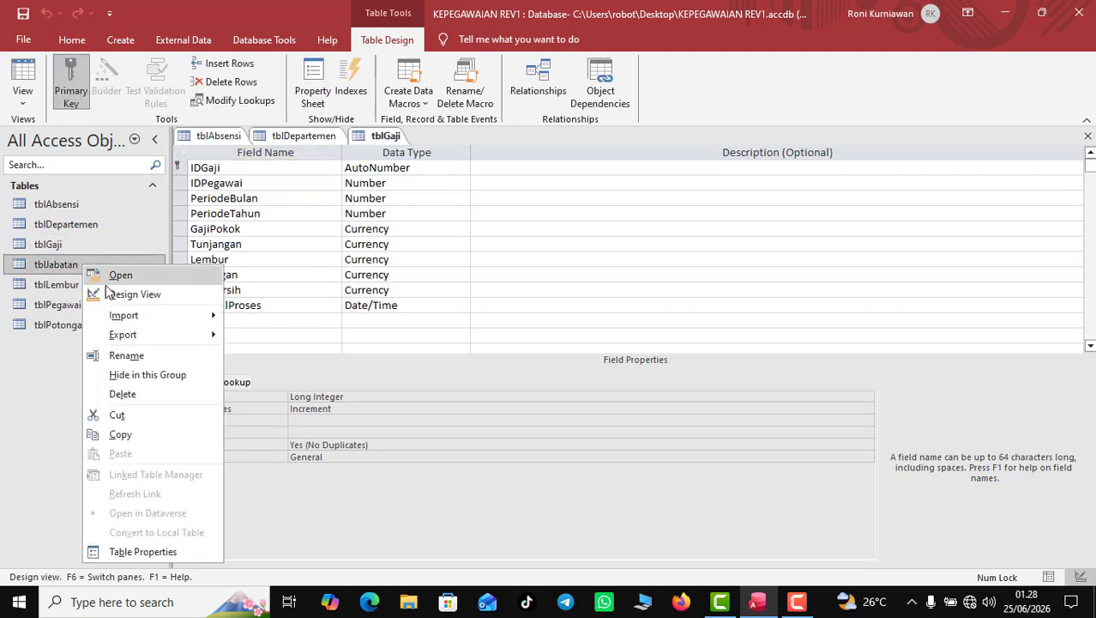
{"action": "left_click", "coordinate": [96, 293]}
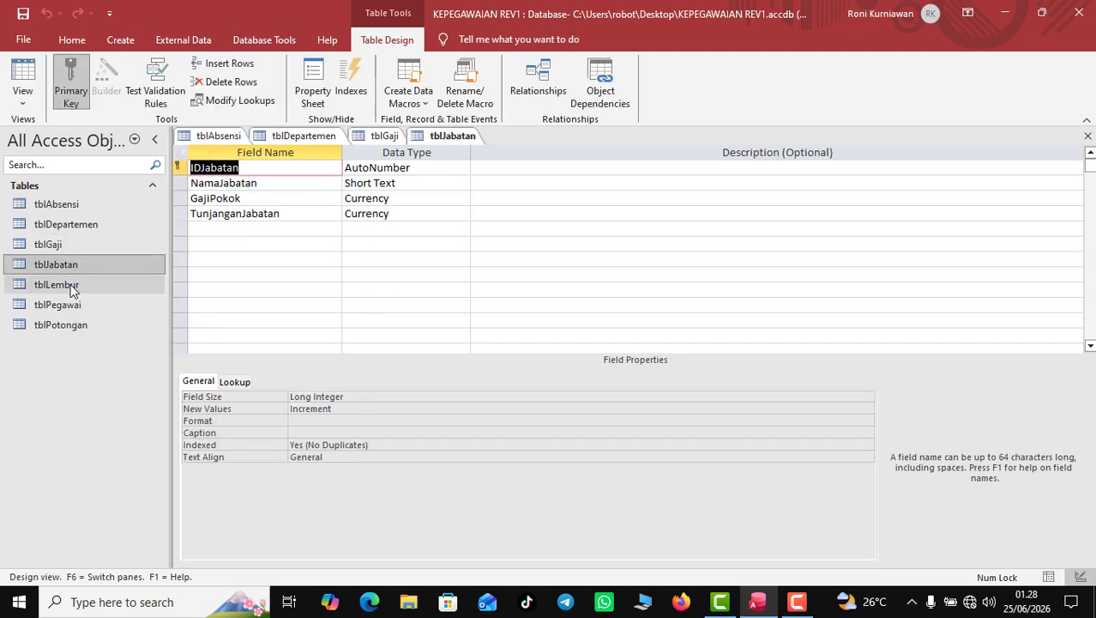
{"action": "right_click", "coordinate": [72, 287]}
{"action": "left_click", "coordinate": [90, 315]}
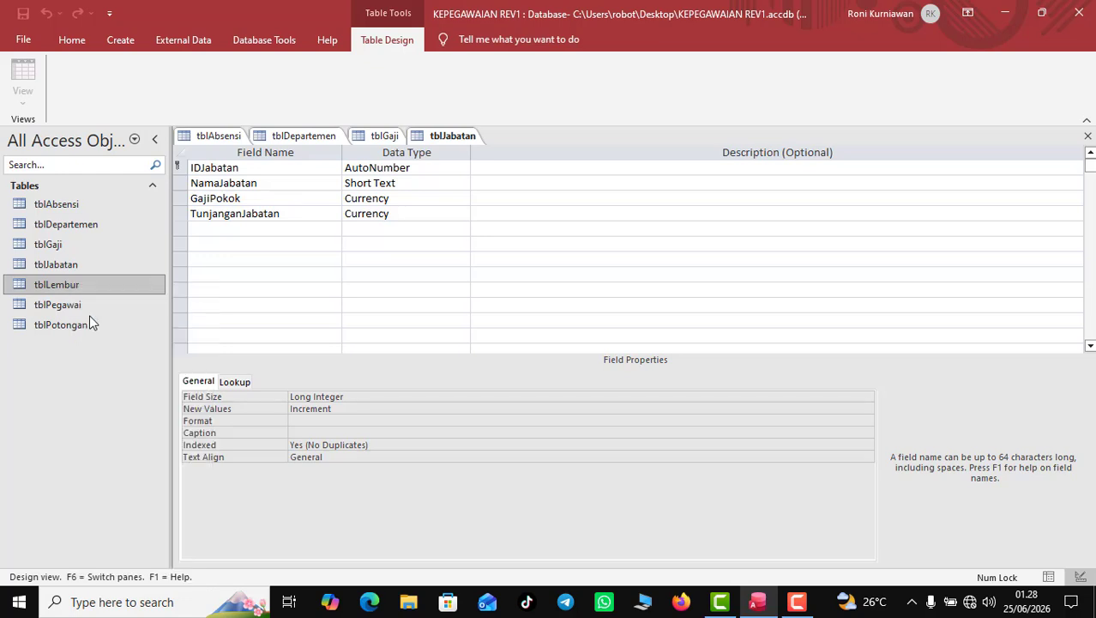
Open tblPegawai and tblPotongan in Design View and review their complete field lists
{"action": "left_click", "coordinate": [77, 304]}
{"action": "right_click", "coordinate": [76, 304]}
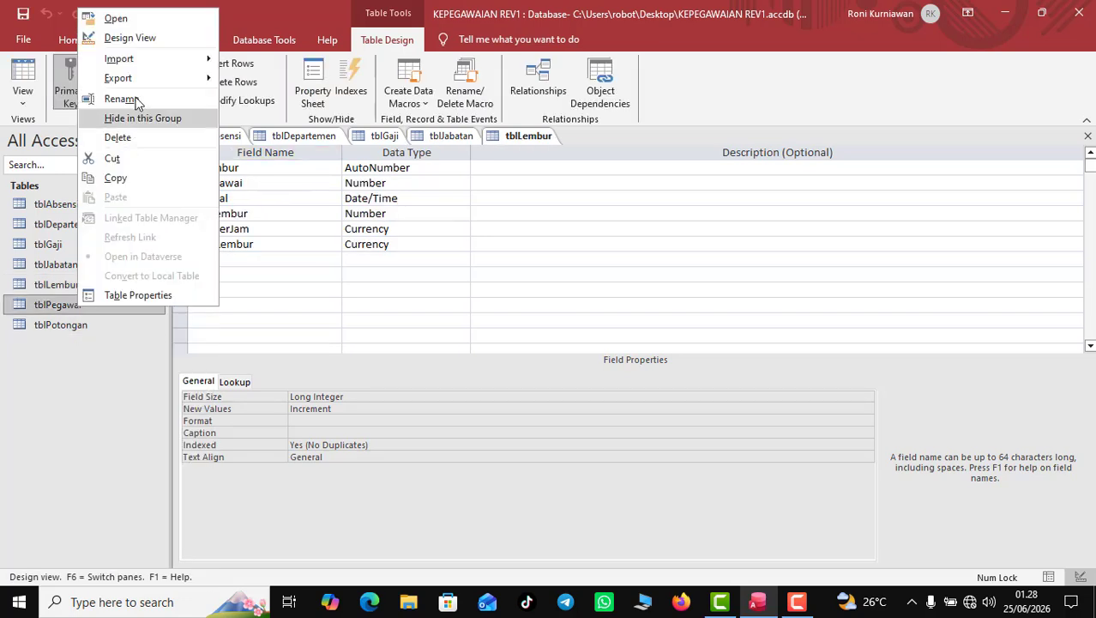
{"action": "left_click", "coordinate": [149, 41]}
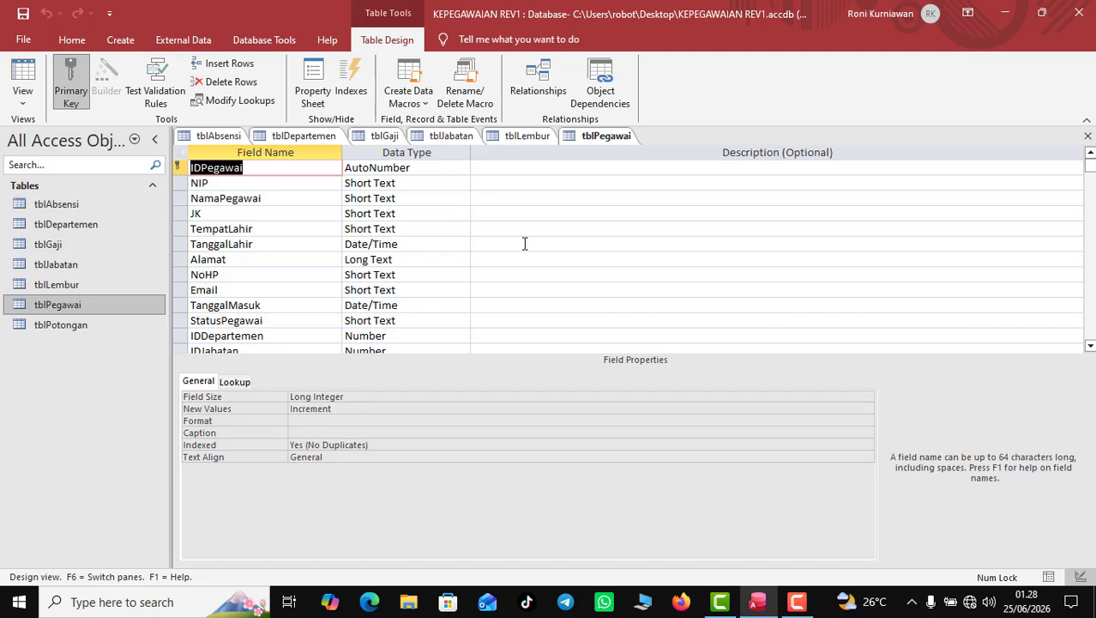
{"action": "scroll", "coordinate": [524, 242], "scroll_direction": "down", "scroll_amount": 3}
{"action": "scroll", "coordinate": [503, 259], "scroll_direction": "up", "scroll_amount": 3}
{"action": "scroll", "coordinate": [503, 259], "scroll_direction": "down", "scroll_amount": 3}
{"action": "scroll", "coordinate": [503, 259], "scroll_direction": "up", "scroll_amount": 3}
{"action": "scroll", "coordinate": [502, 259], "scroll_direction": "down", "scroll_amount": 3}
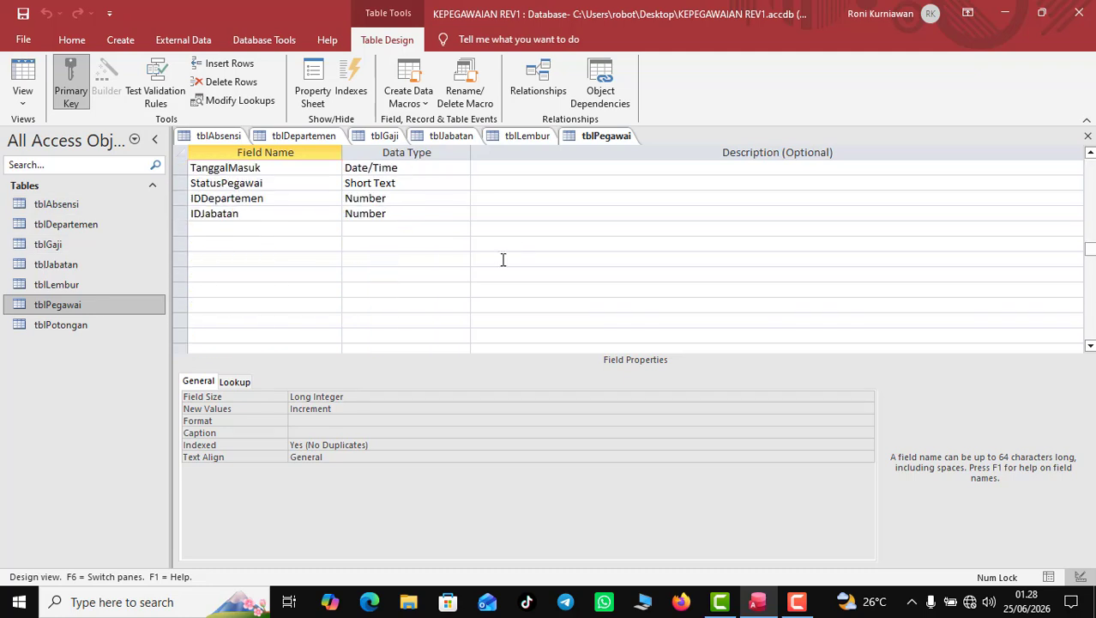
{"action": "scroll", "coordinate": [503, 259], "scroll_direction": "up", "scroll_amount": 3}
{"action": "right_click", "coordinate": [100, 321]}
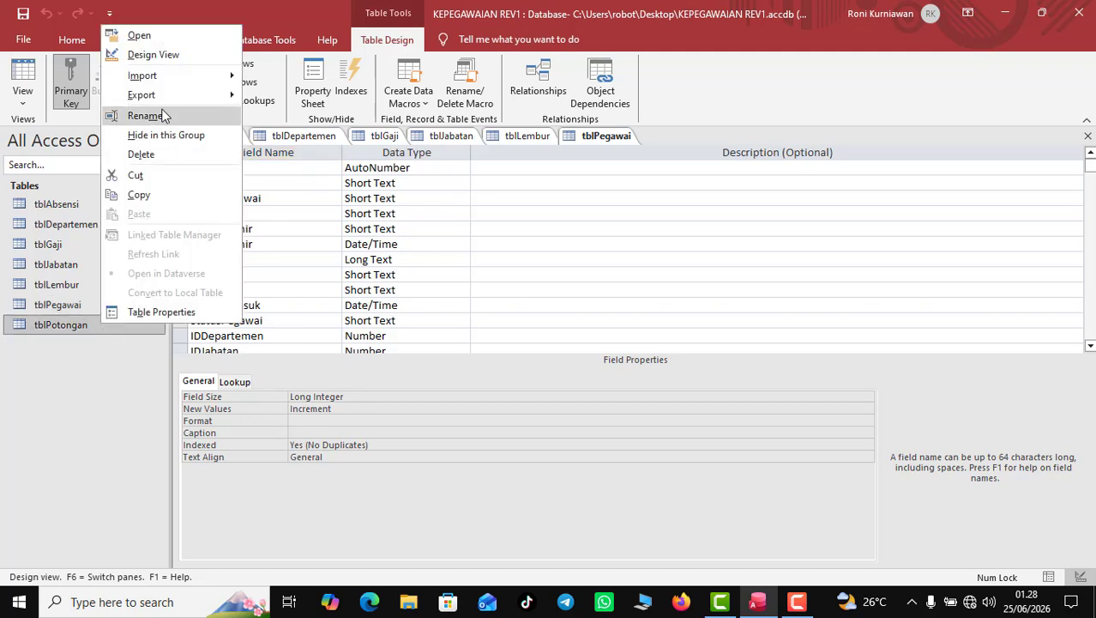
{"action": "left_click", "coordinate": [142, 54]}
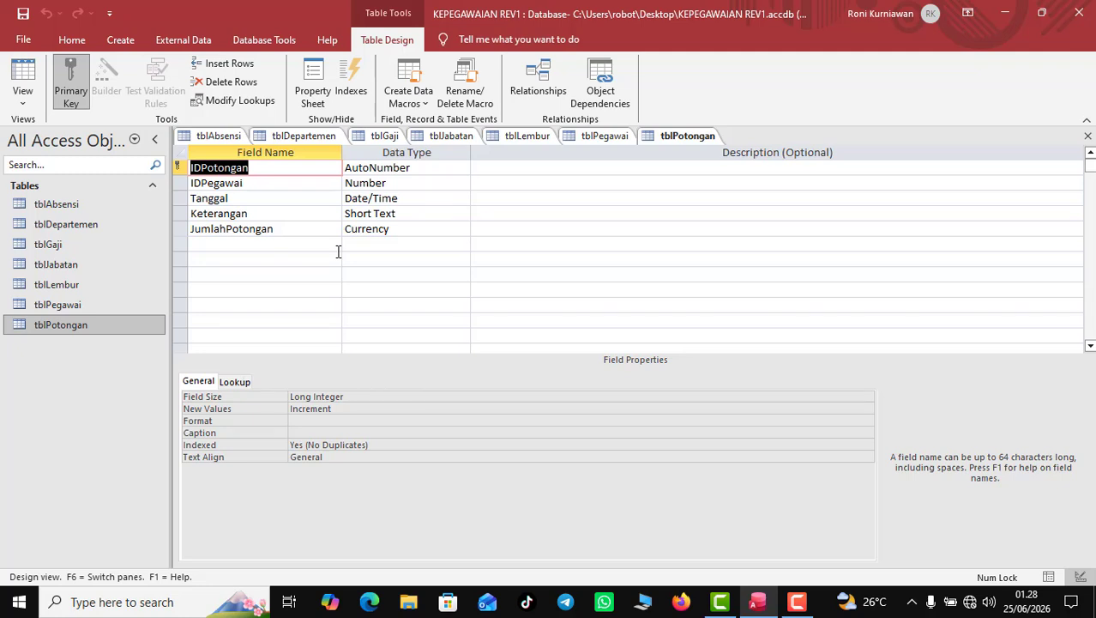
Show the database relationships and move the tblGaji table slightly down so its title is fully in view
{"action": "left_click", "coordinate": [264, 39]}
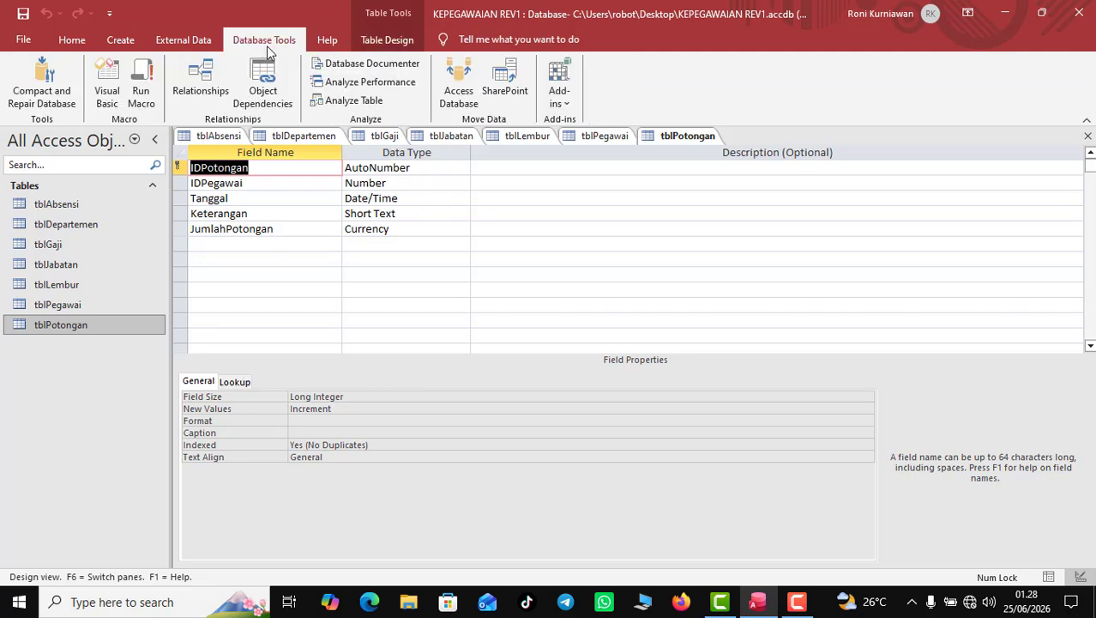
{"action": "left_click", "coordinate": [211, 93]}
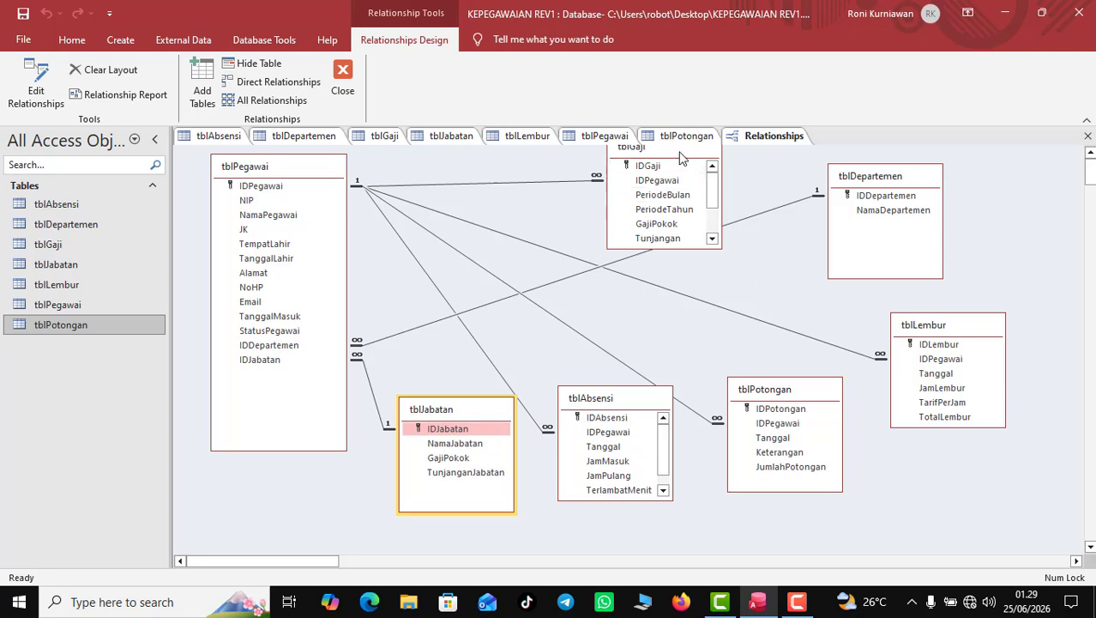
{"action": "left_click_drag", "start_coordinate": [685, 157], "coordinate": [684, 180]}
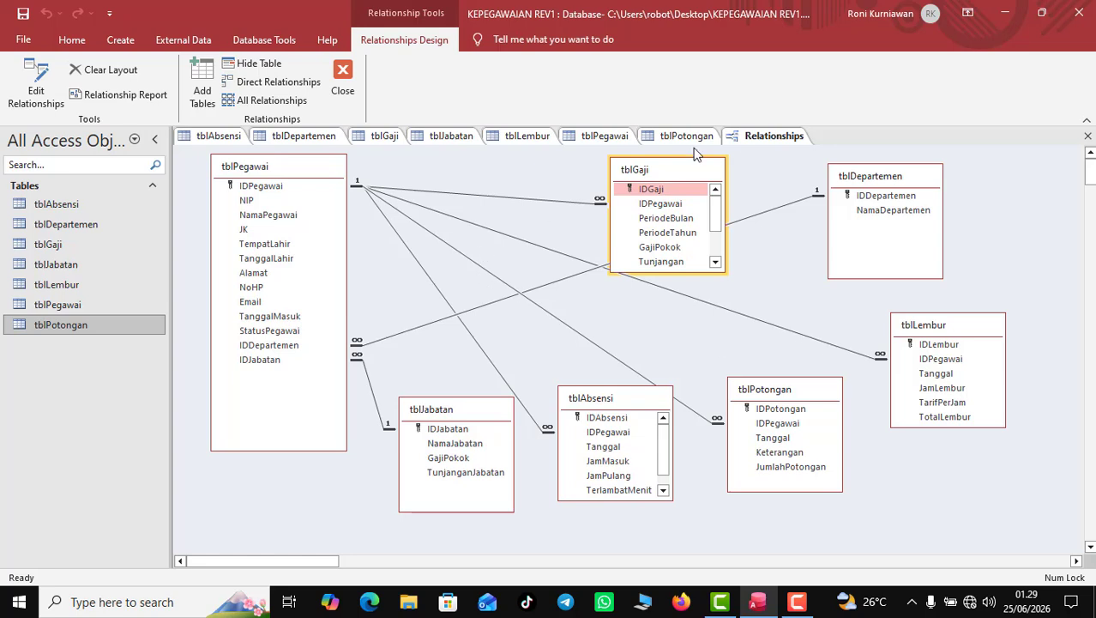
Close all open objects and save the changed Relationships layout
{"action": "right_click", "coordinate": [759, 139]}
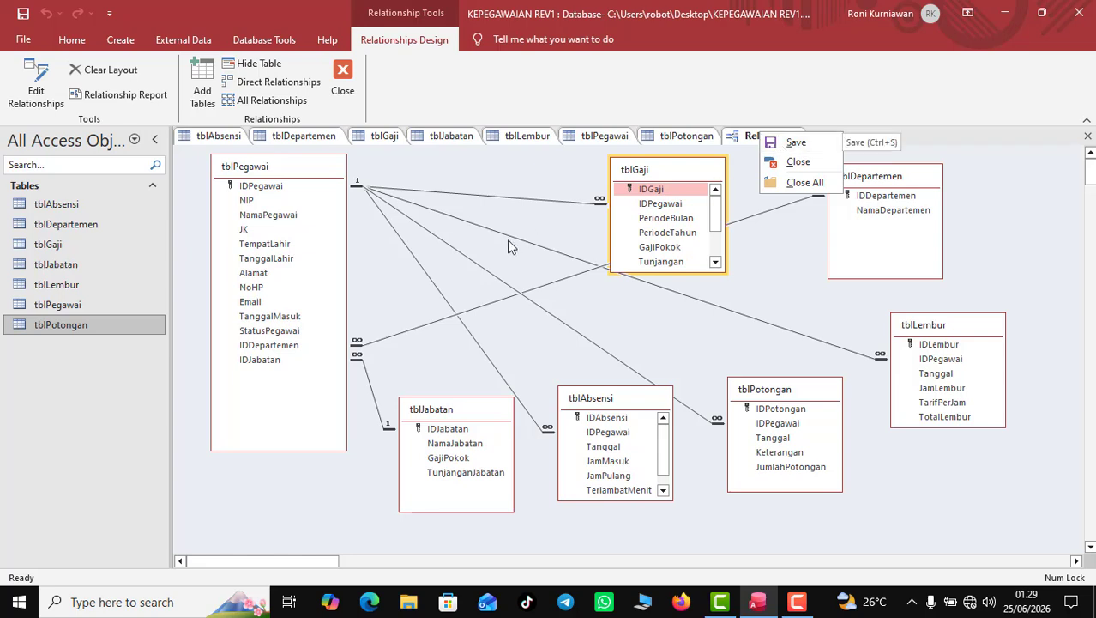
{"action": "left_click", "coordinate": [787, 182]}
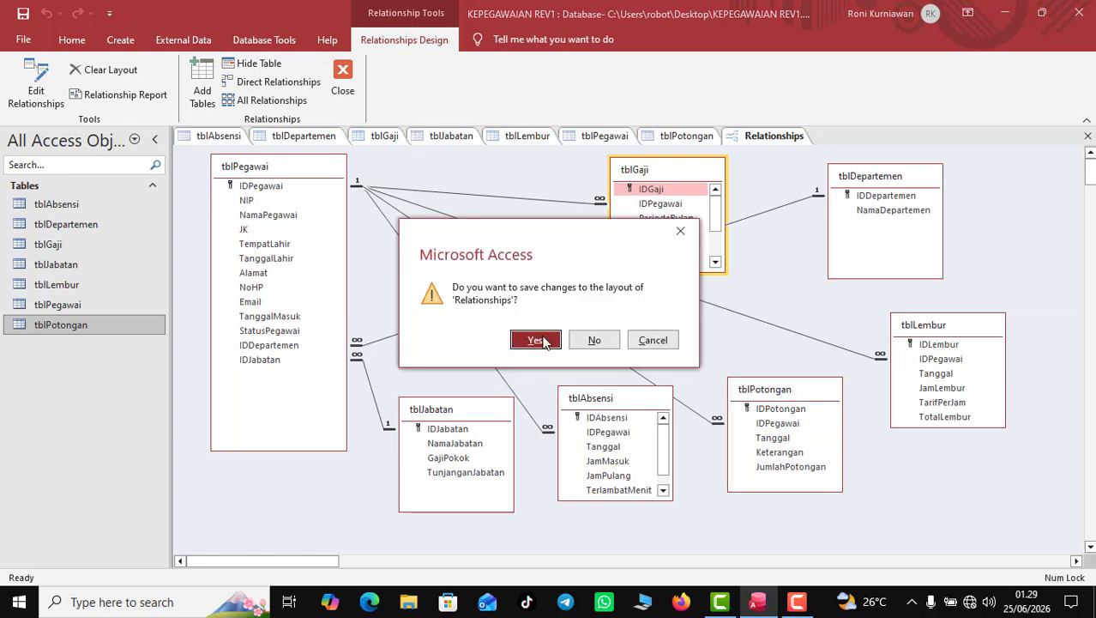
{"action": "left_click", "coordinate": [538, 339]}
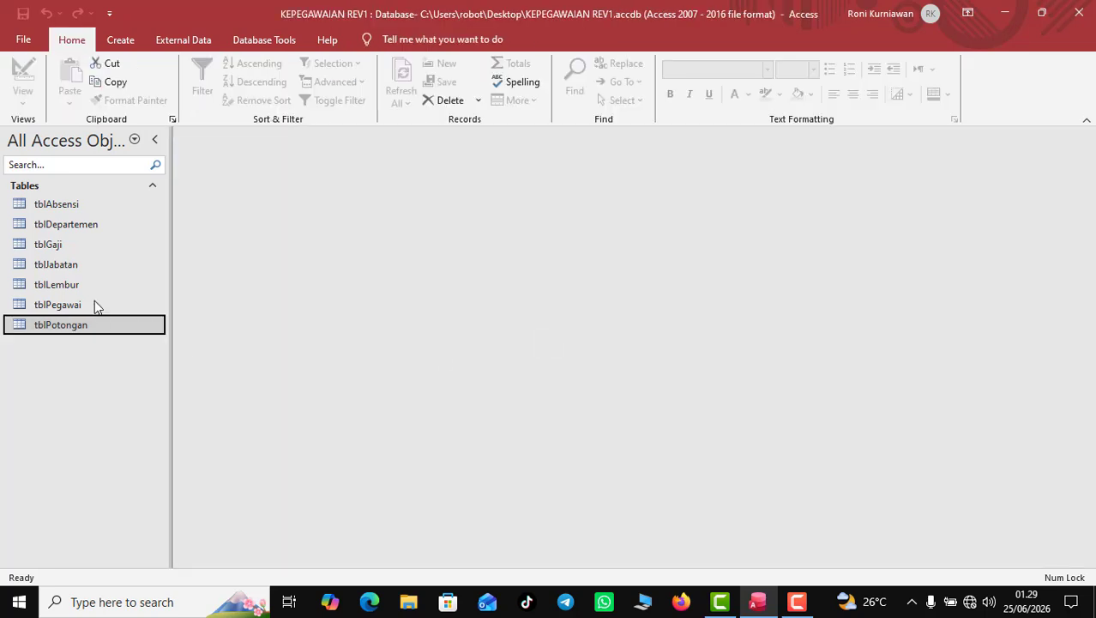
Reopen the tblAbsensi table and switch it to Design View for editing
{"action": "double_click", "coordinate": [79, 207]}
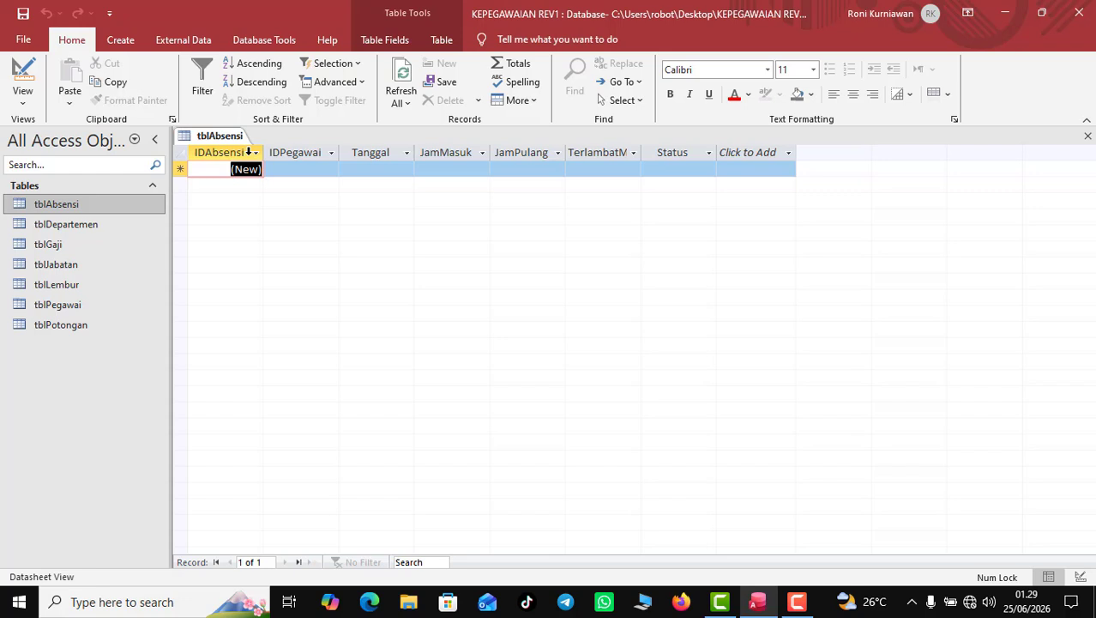
{"action": "left_click", "coordinate": [316, 169]}
{"action": "right_click", "coordinate": [206, 139]}
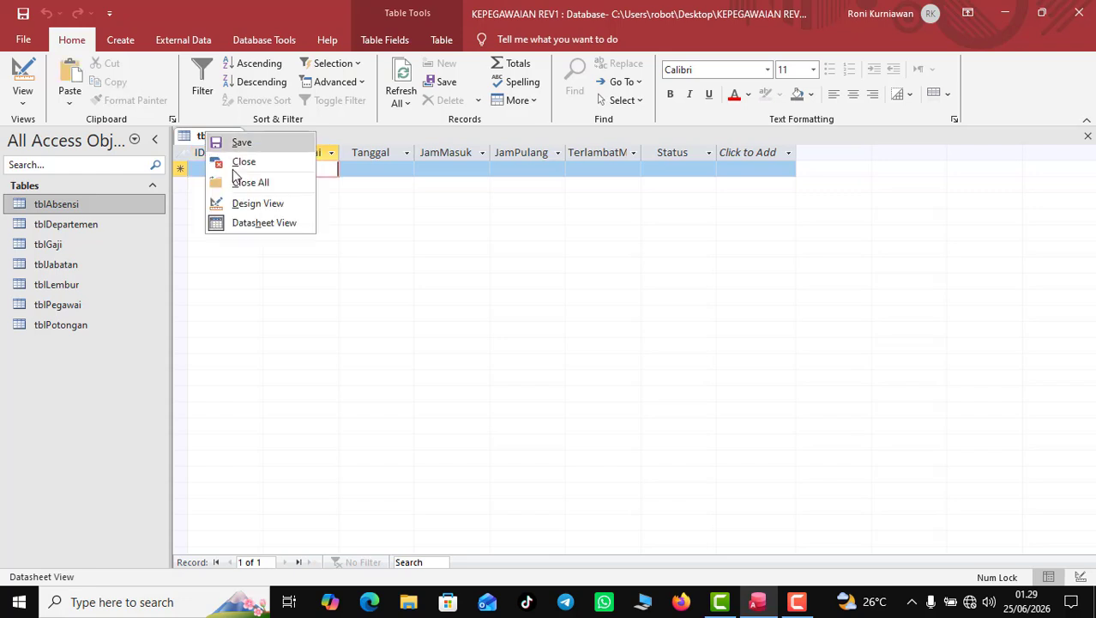
{"action": "left_click", "coordinate": [243, 205]}
Try to change the data type of IDPegawai in tblAbsensi with the Lookup Wizard
{"action": "left_click", "coordinate": [281, 184]}
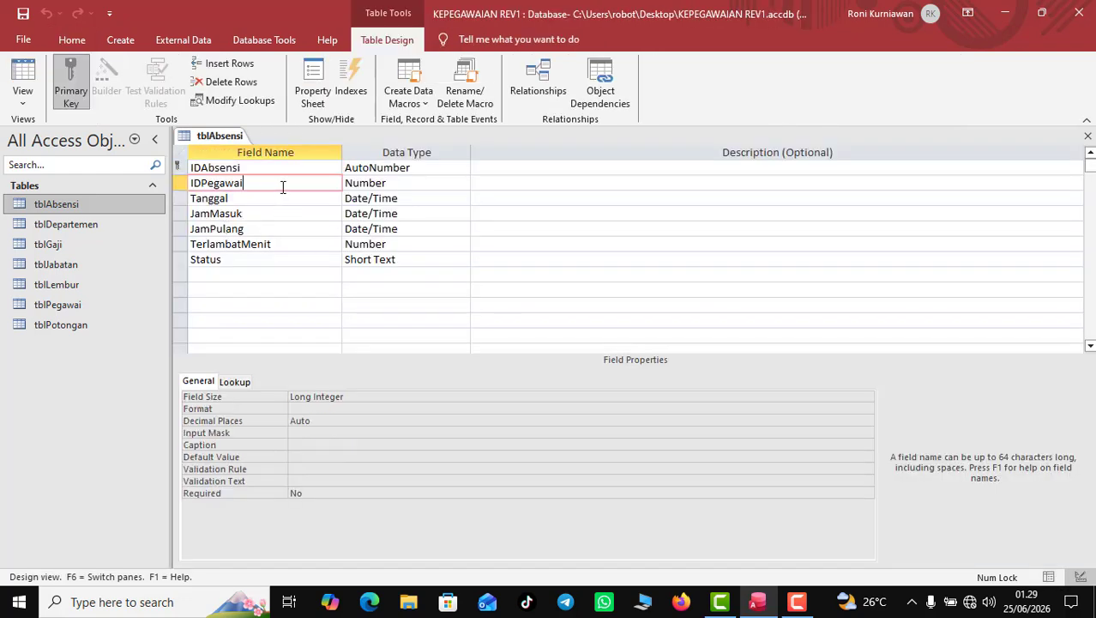
{"action": "left_click", "coordinate": [437, 182]}
{"action": "left_click", "coordinate": [462, 184]}
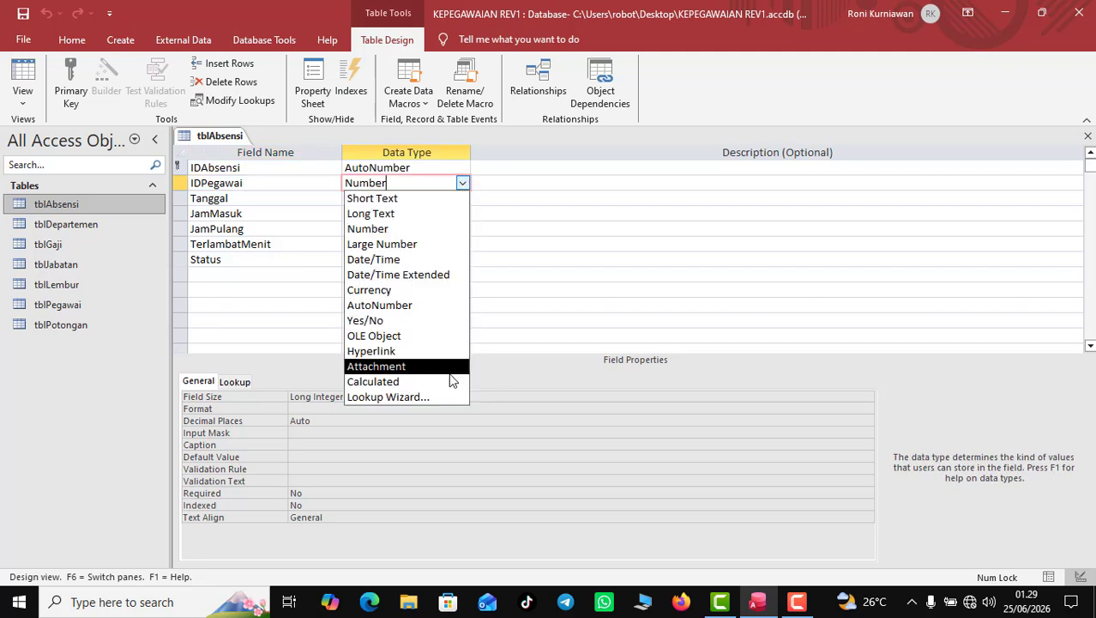
{"action": "left_click", "coordinate": [445, 396]}
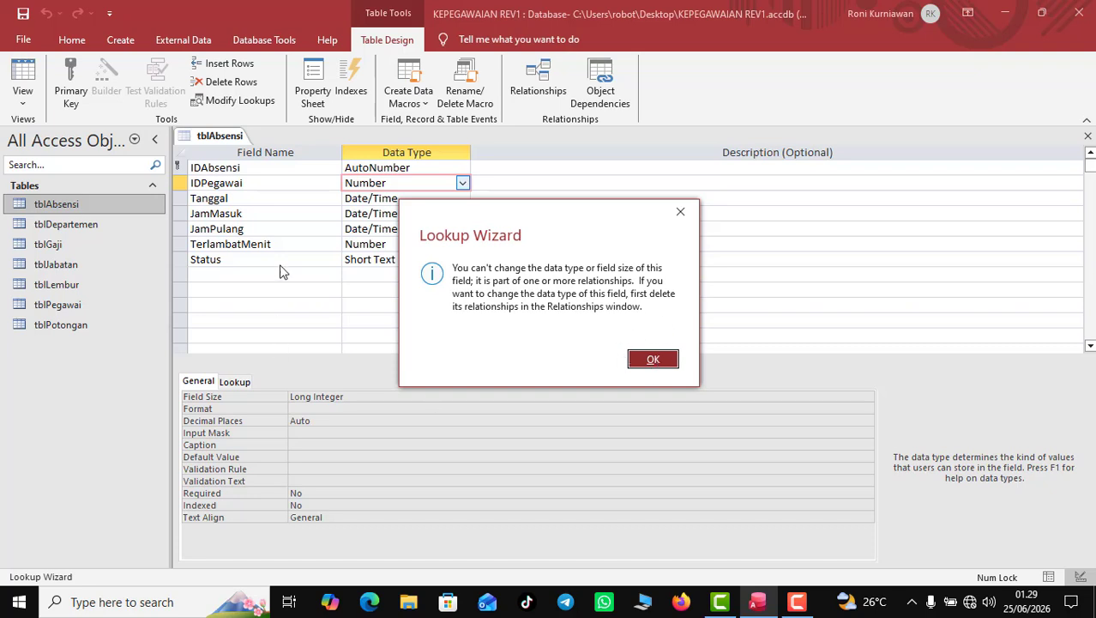
{"action": "left_click", "coordinate": [653, 359]}
{"action": "right_click", "coordinate": [235, 136]}
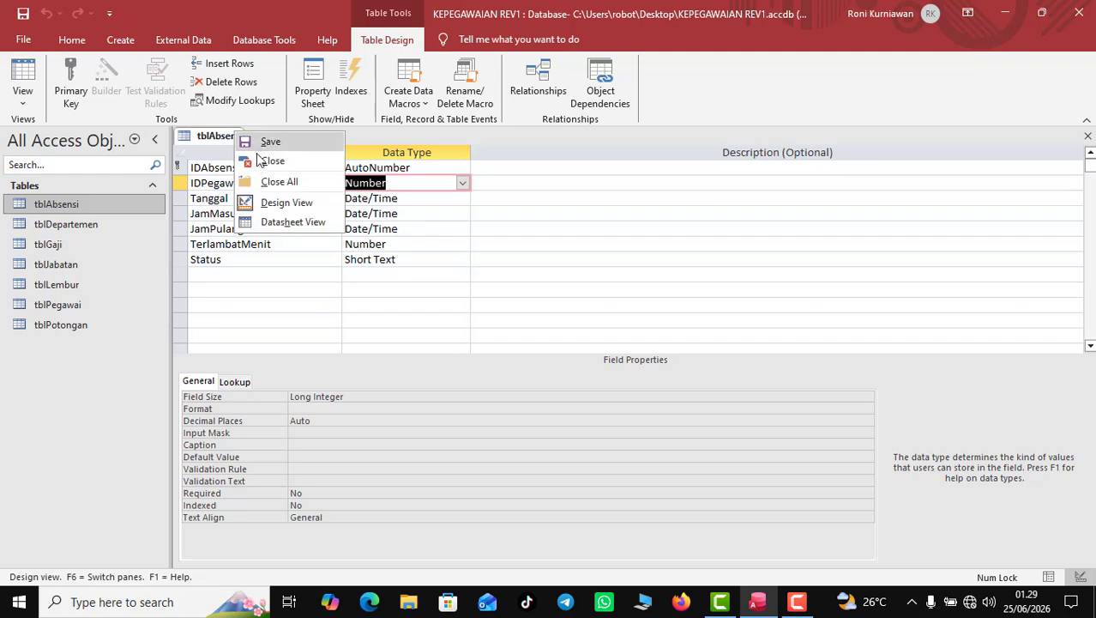
{"action": "left_click", "coordinate": [271, 204]}
Delete the relationship between tblPegawai and tblJabatan on IDJabatan in the Relationships window
{"action": "left_click", "coordinate": [264, 40]}
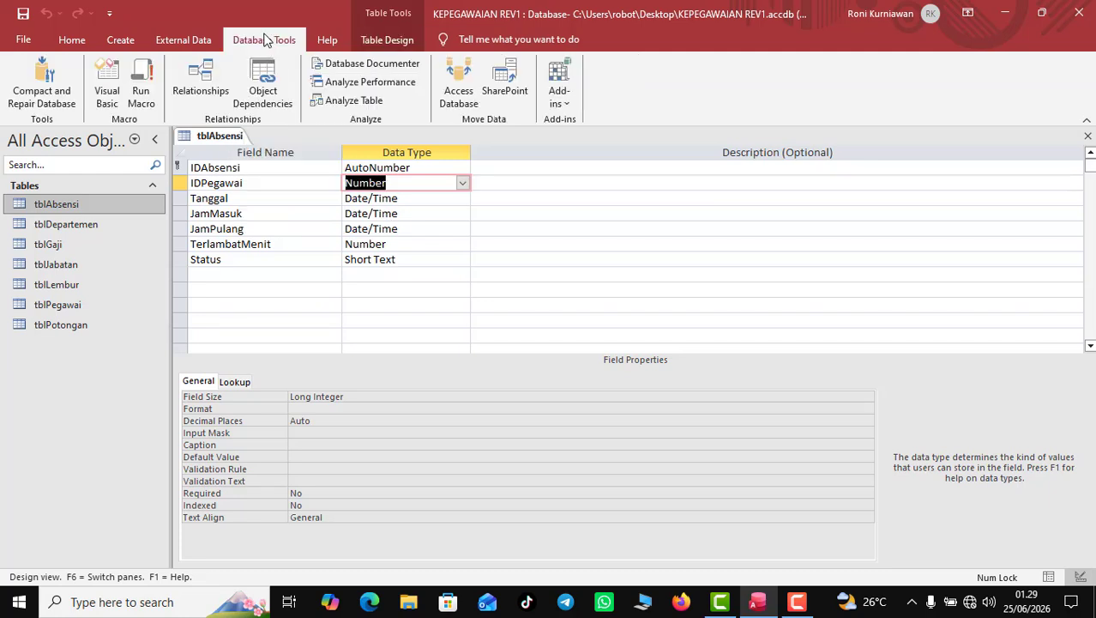
{"action": "left_click", "coordinate": [206, 86]}
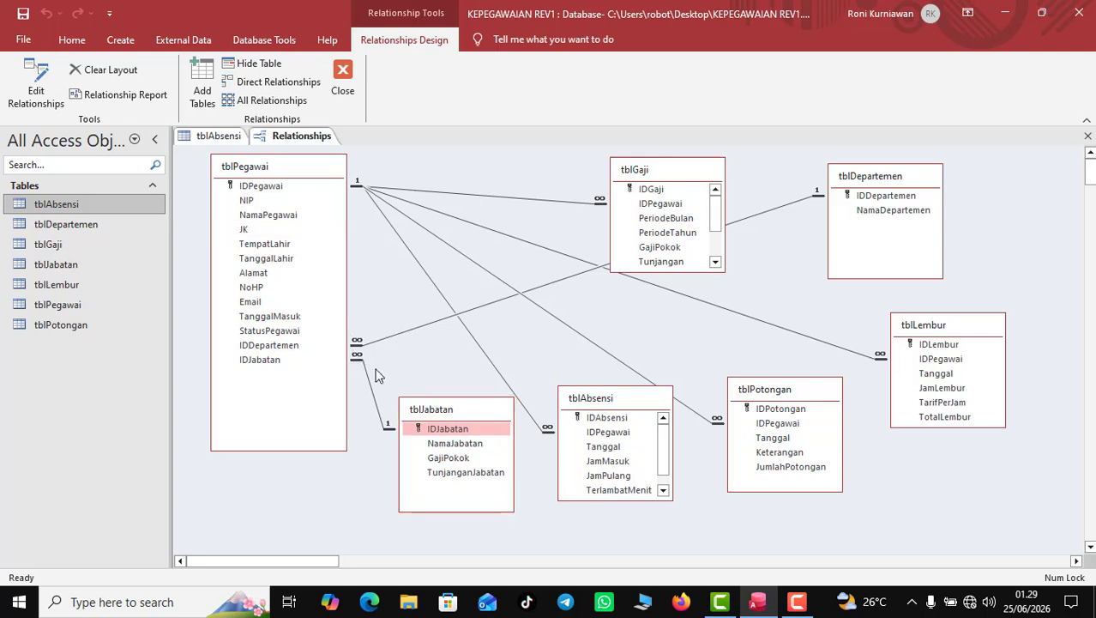
{"action": "left_click", "coordinate": [362, 367]}
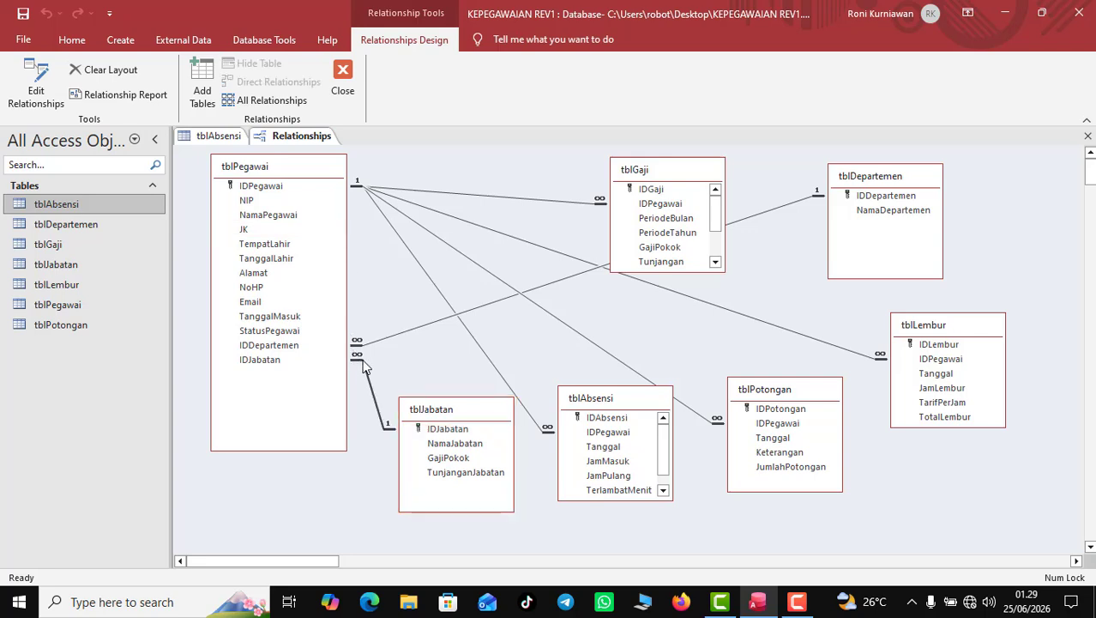
{"action": "key", "text": "Delete"}
{"action": "left_click", "coordinate": [604, 343]}
{"action": "left_click", "coordinate": [264, 155]}
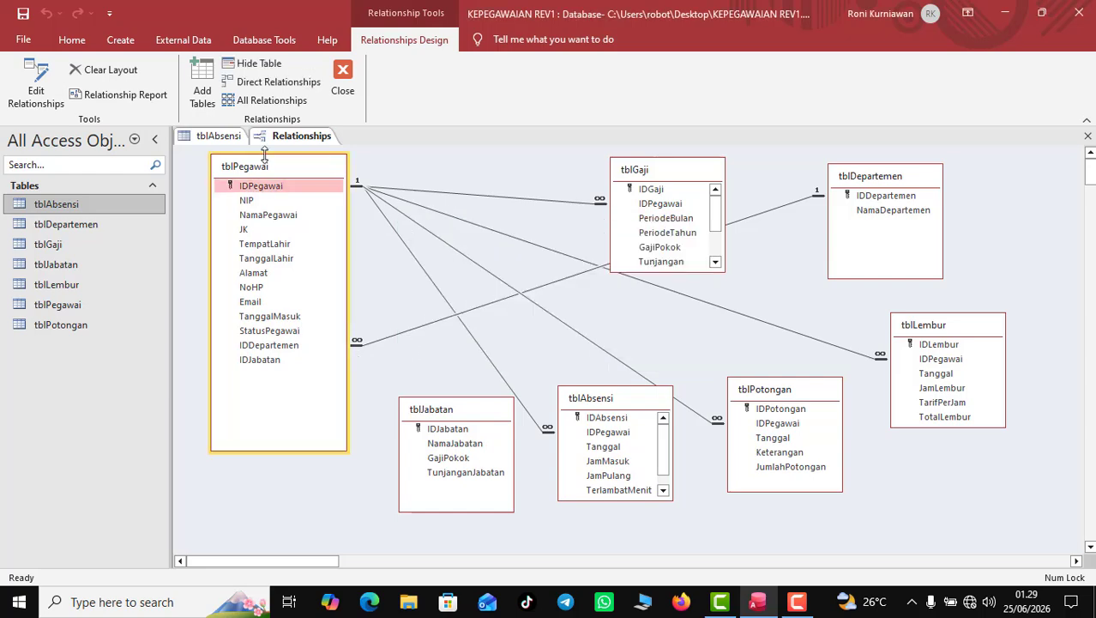
Close the tblAbsensi table and save its design
{"action": "right_click", "coordinate": [225, 137]}
{"action": "left_click", "coordinate": [244, 159]}
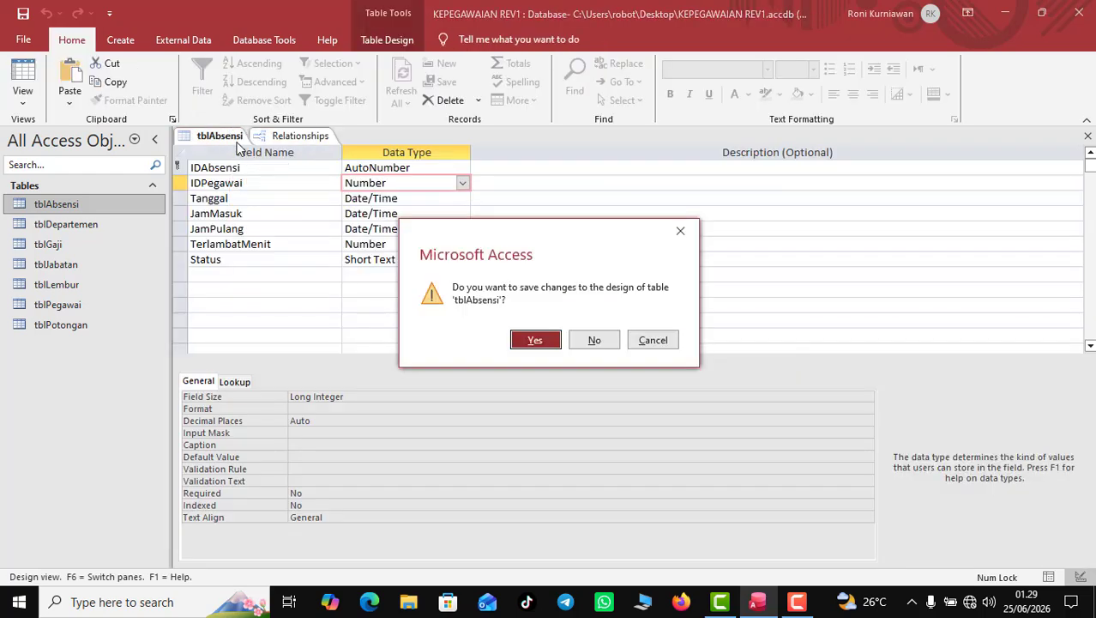
{"action": "left_click", "coordinate": [537, 339]}
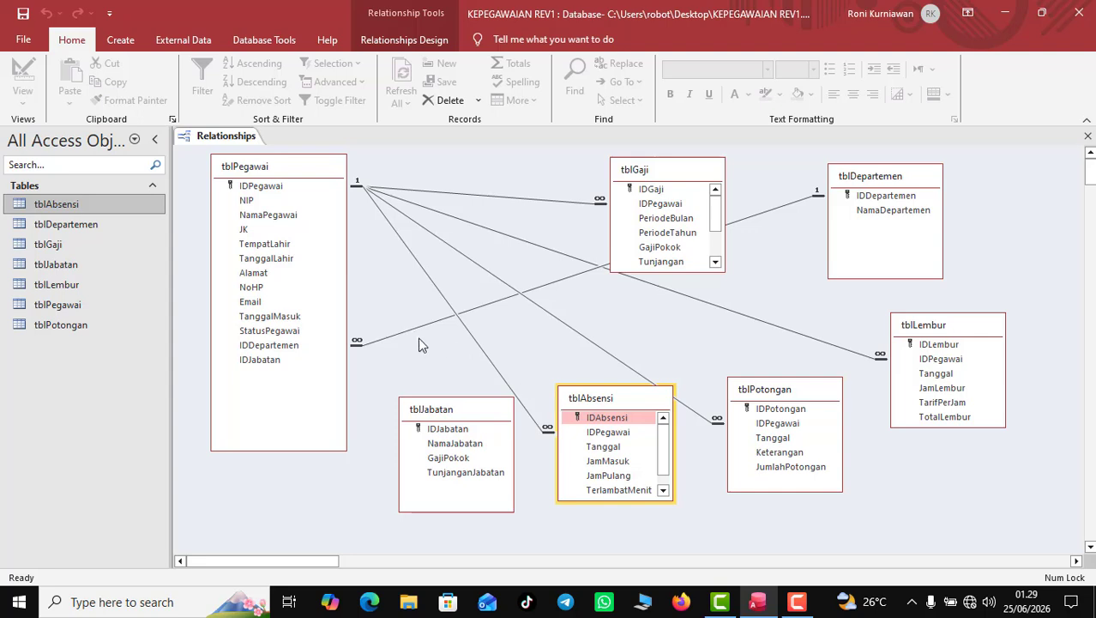
Delete the relationships from tblPegawai to tblDepartemen and from tblPegawai to tblAbsensi
{"action": "left_click", "coordinate": [415, 331]}
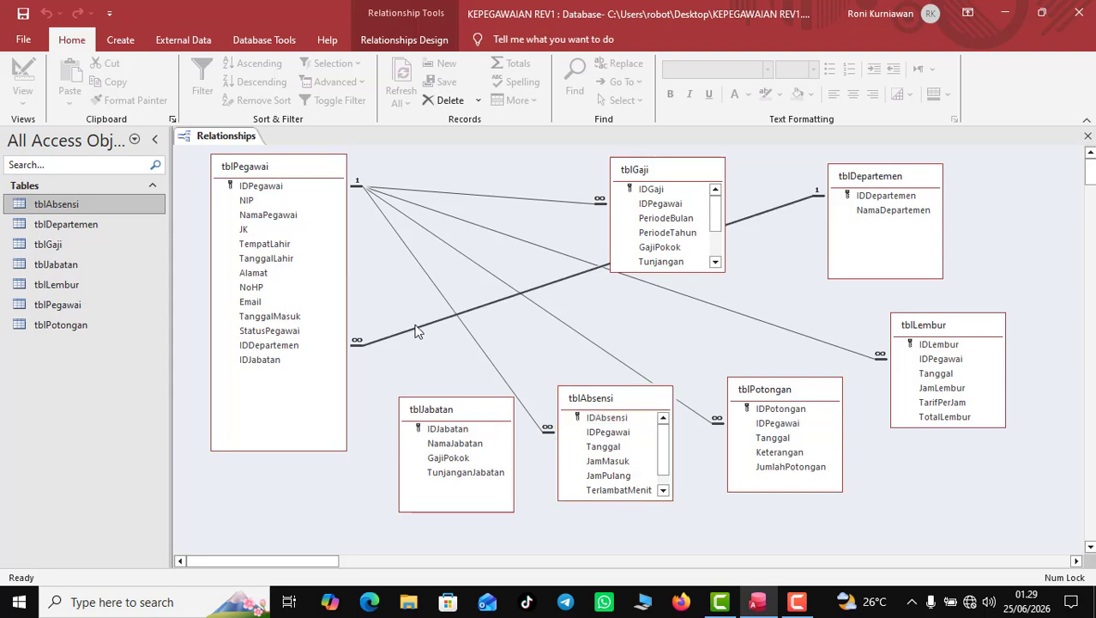
{"action": "key", "text": "Delete"}
{"action": "left_click", "coordinate": [580, 342]}
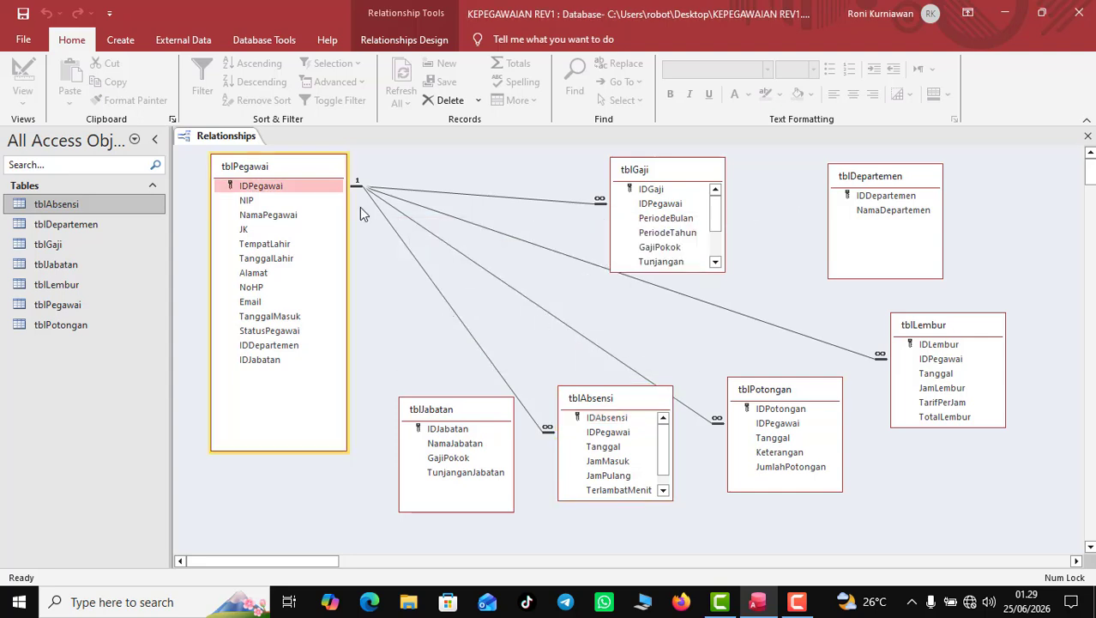
{"action": "left_click", "coordinate": [392, 230]}
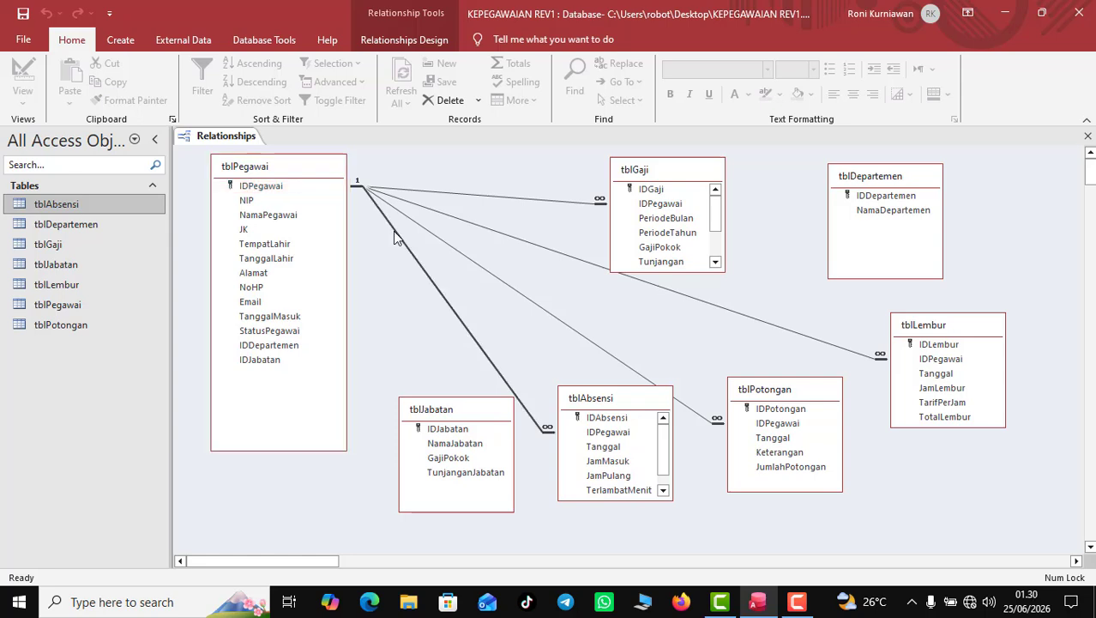
{"action": "key", "text": "Delete"}
{"action": "left_click", "coordinate": [584, 344]}
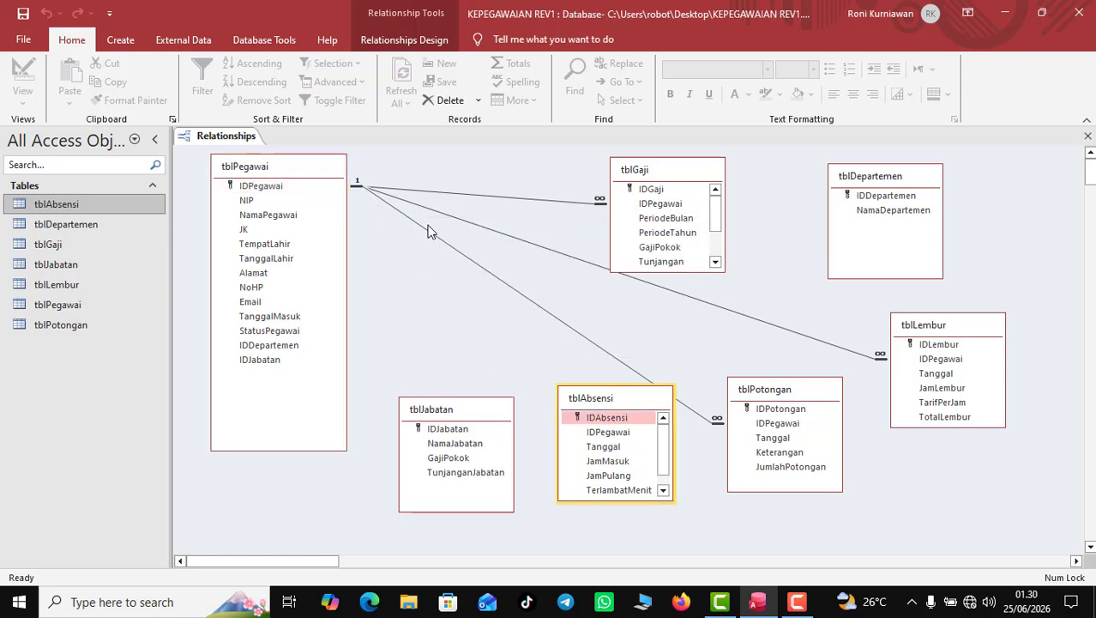
Delete the relationships linking tblPegawai to tblPotongan, tblLembur and tblGaji
{"action": "left_click", "coordinate": [428, 232]}
{"action": "key", "text": "Delete"}
{"action": "left_click", "coordinate": [591, 341]}
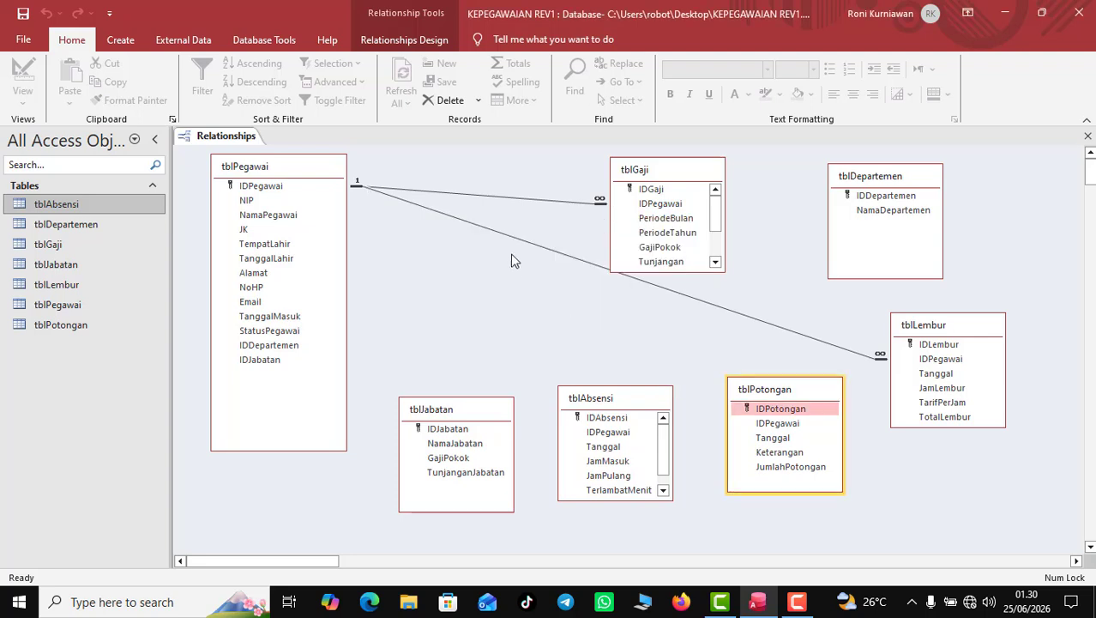
{"action": "left_click", "coordinate": [514, 239]}
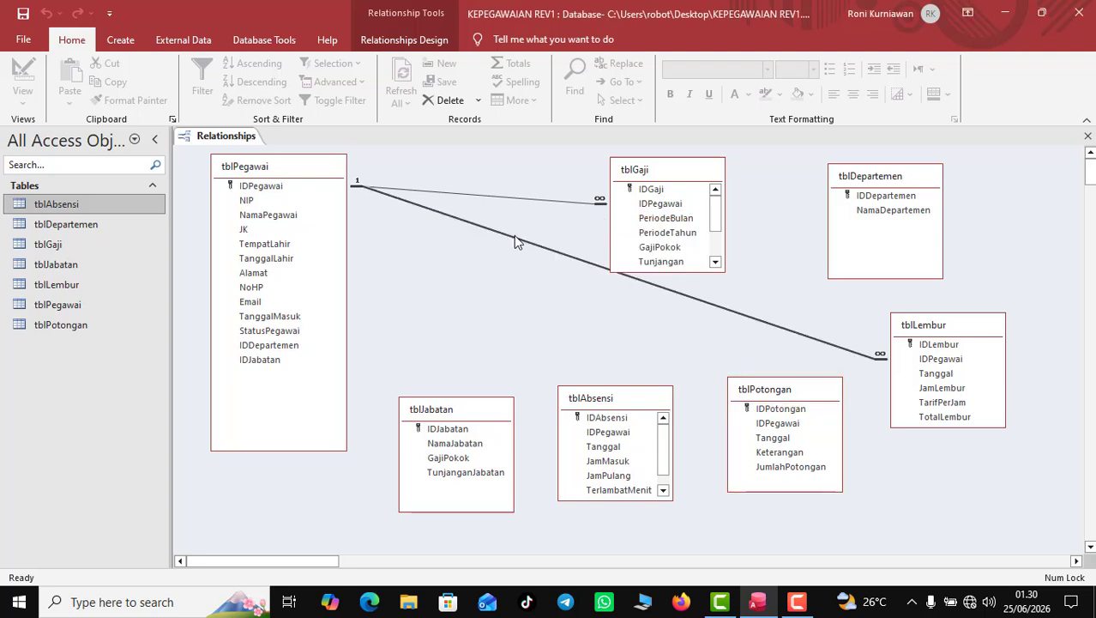
{"action": "key", "text": "Delete"}
{"action": "left_click", "coordinate": [587, 341]}
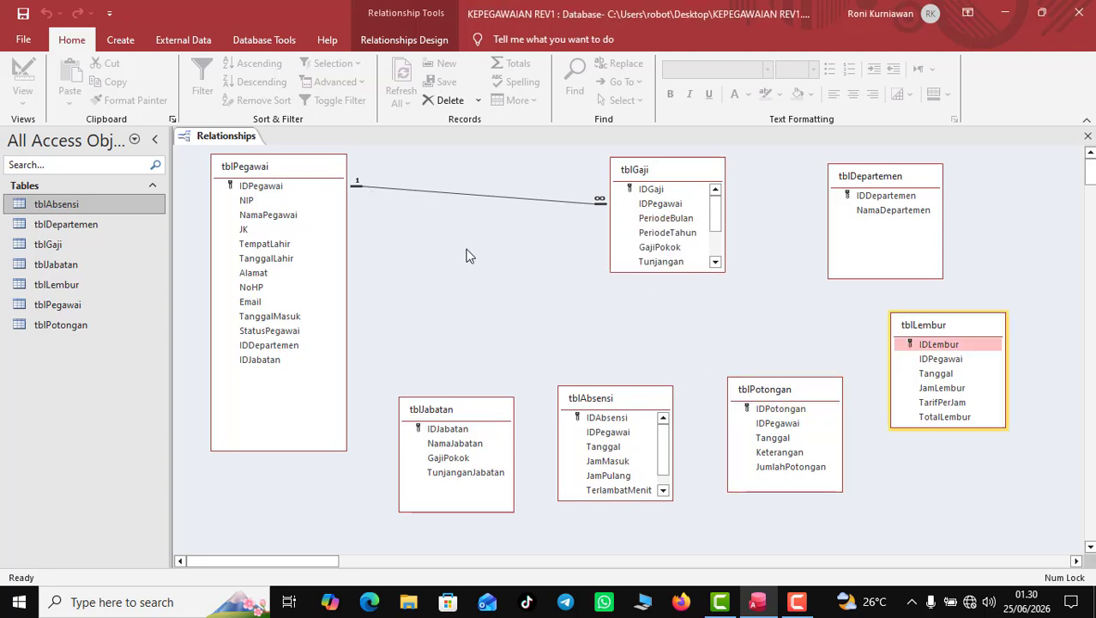
{"action": "left_click", "coordinate": [483, 194]}
{"action": "key", "text": "Delete"}
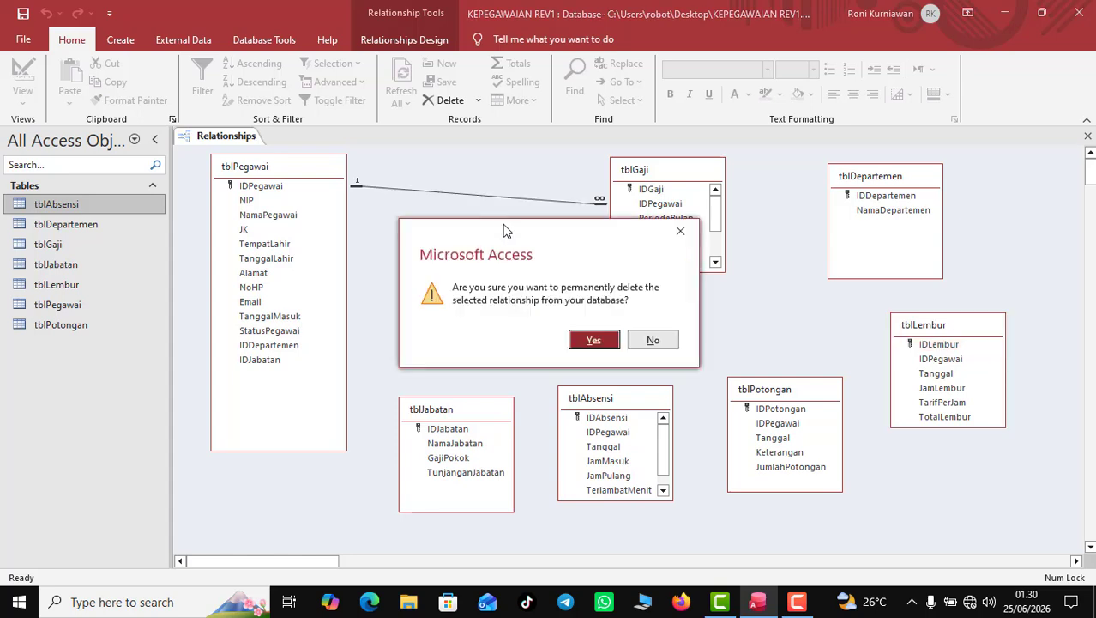
{"action": "left_click", "coordinate": [589, 341]}
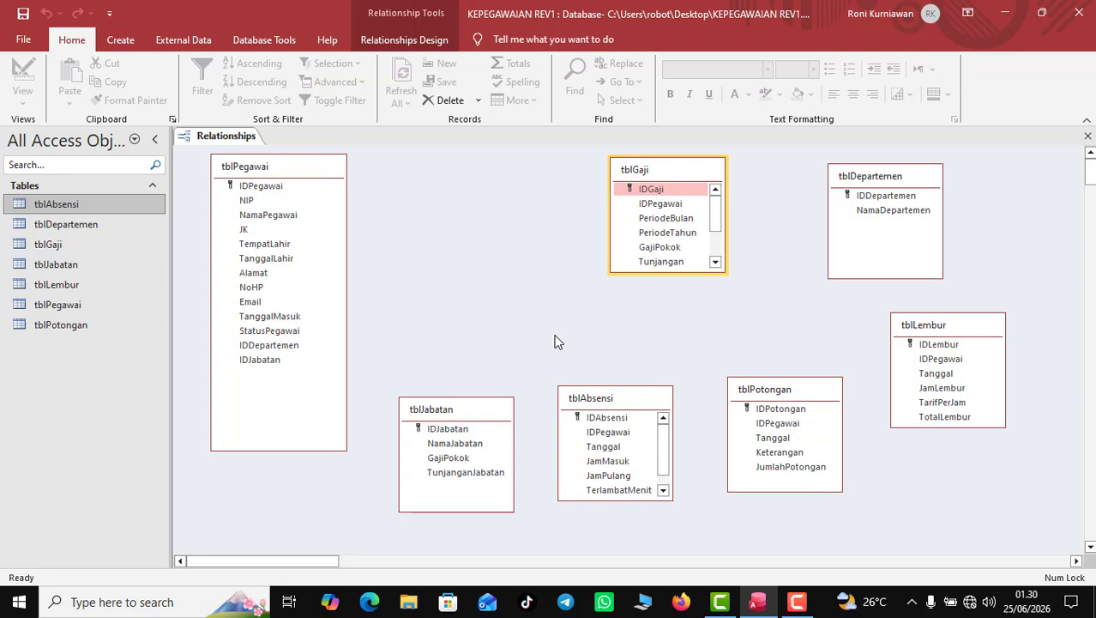
Open tblAbsensi in Design View and start the Lookup Wizard for the IDPegawai field's data type
{"action": "double_click", "coordinate": [112, 204]}
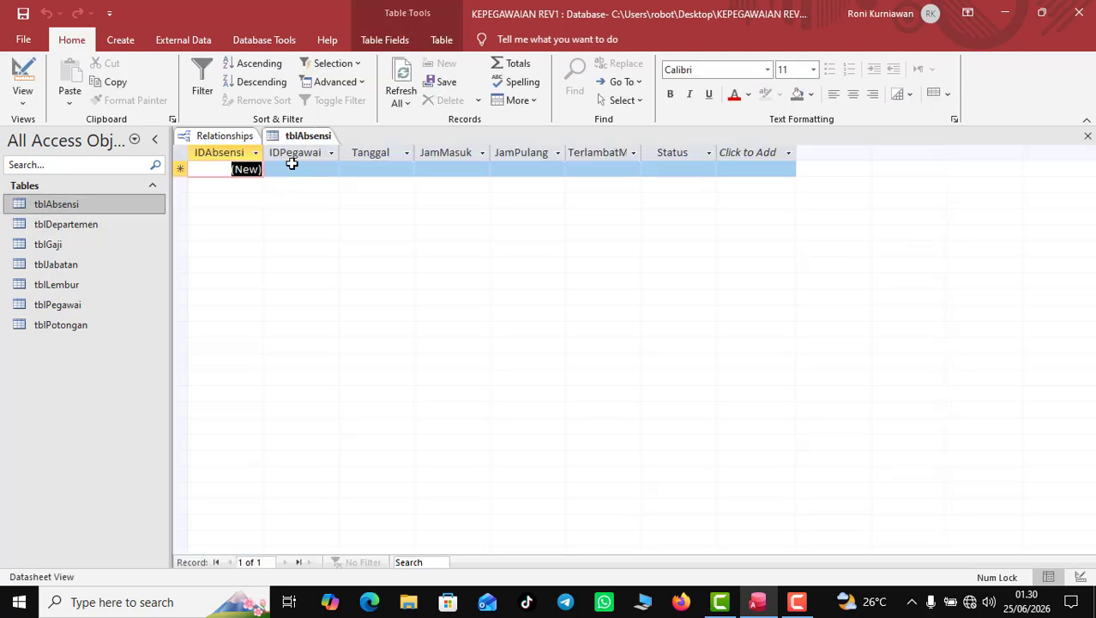
{"action": "right_click", "coordinate": [317, 139]}
{"action": "left_click", "coordinate": [333, 206]}
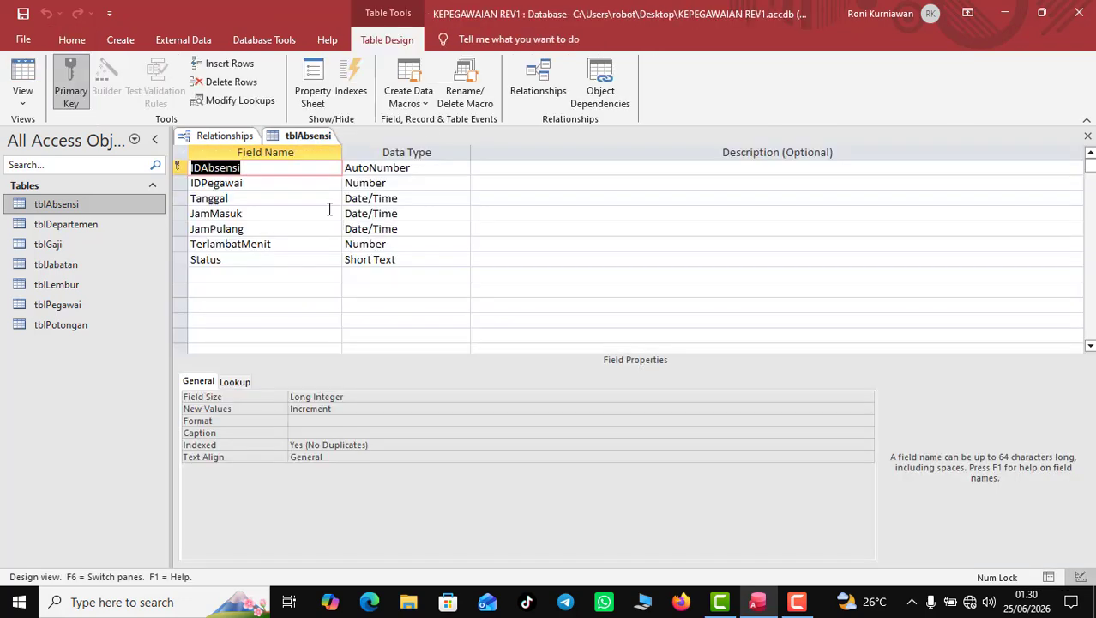
{"action": "left_click", "coordinate": [294, 183]}
{"action": "left_click", "coordinate": [459, 183]}
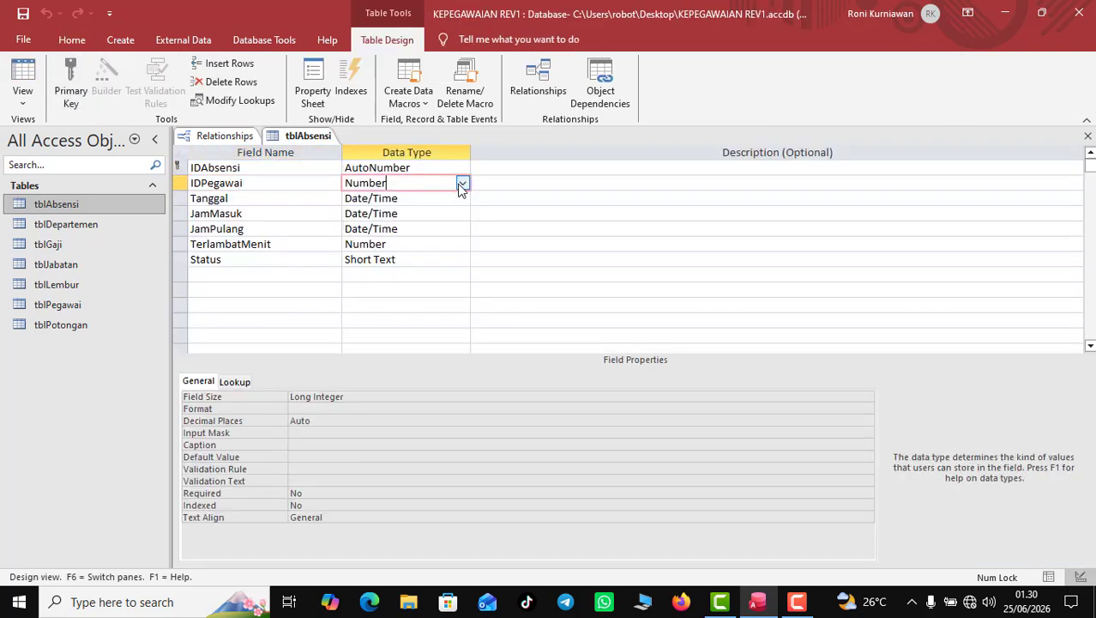
{"action": "left_click", "coordinate": [462, 183]}
{"action": "left_click", "coordinate": [445, 396]}
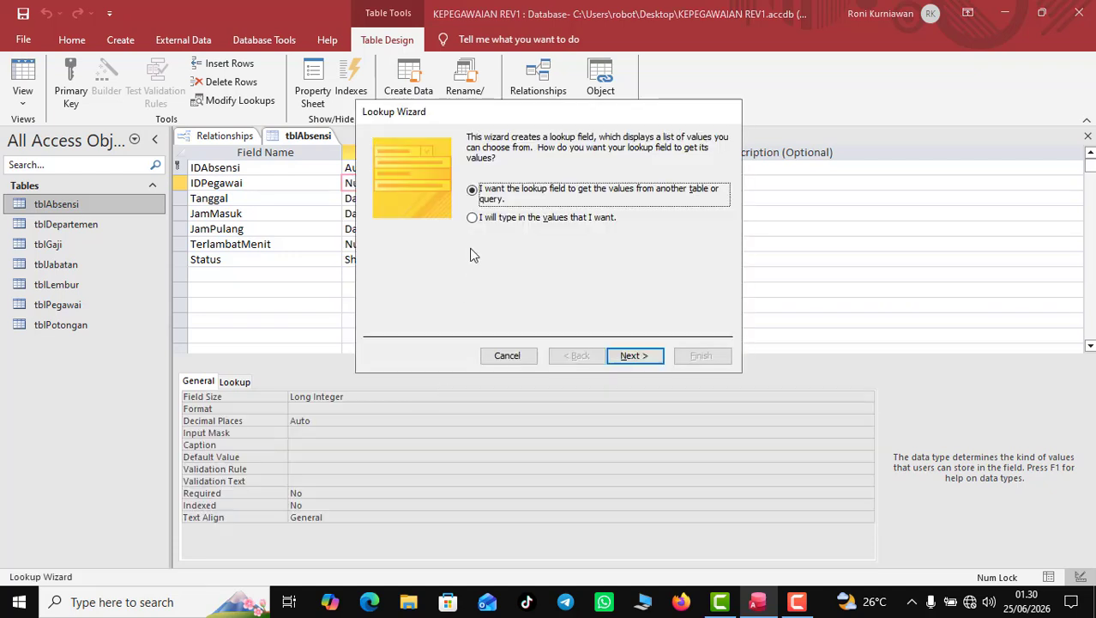
Take the lookup values from table tblPegawai, including the fields IDPegawai, NIP and NamaPegawai, with no sort order
{"action": "left_click", "coordinate": [617, 359]}
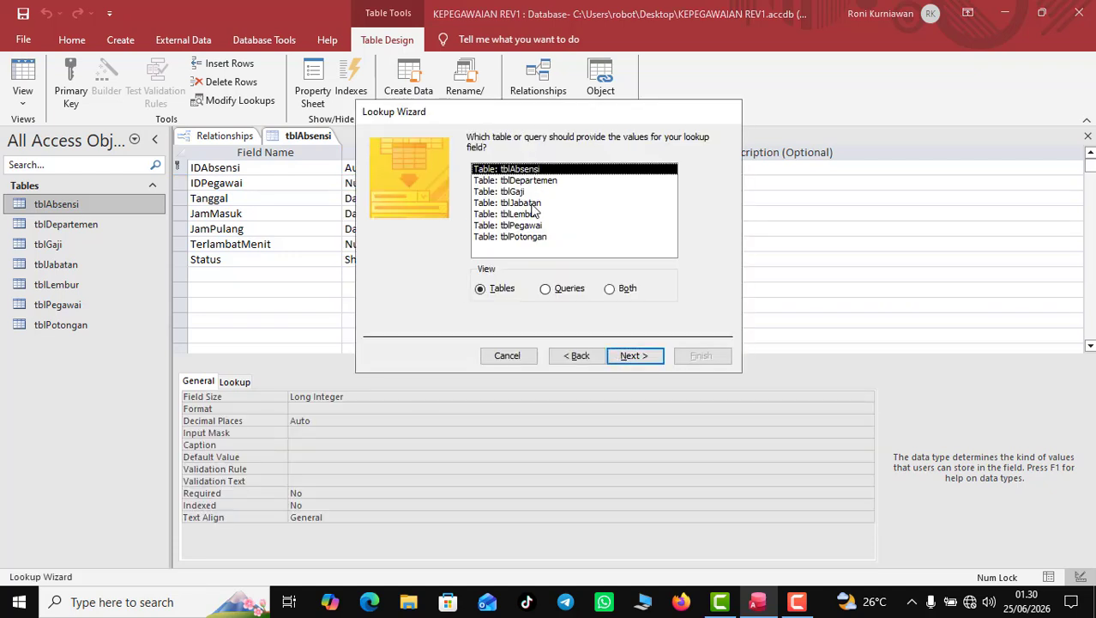
{"action": "left_click", "coordinate": [528, 226]}
{"action": "left_click", "coordinate": [631, 354]}
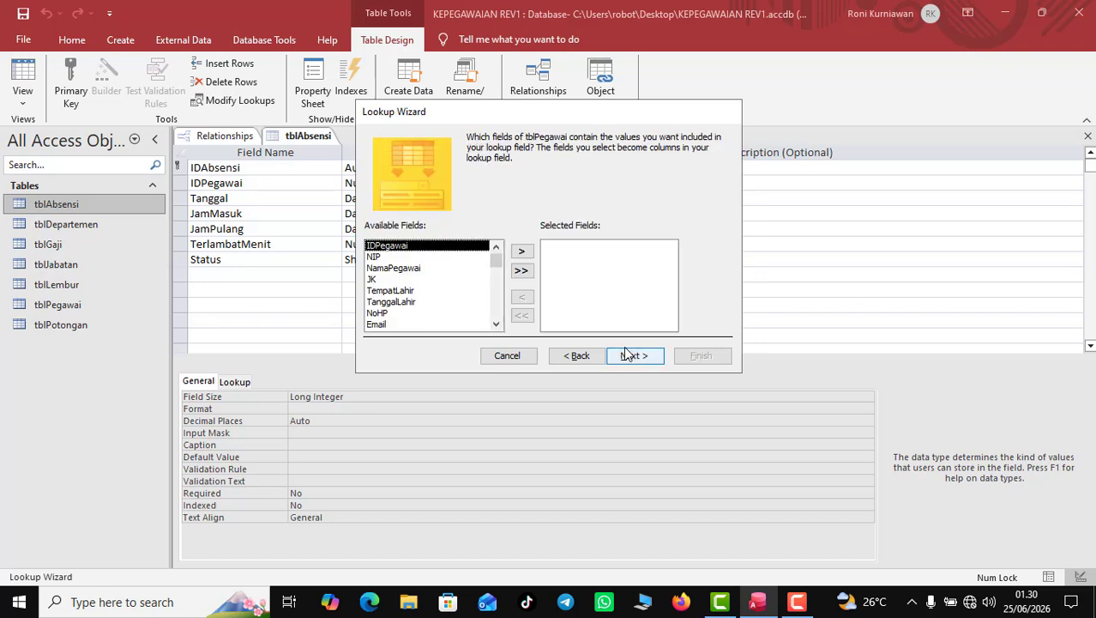
{"action": "left_click", "coordinate": [522, 251]}
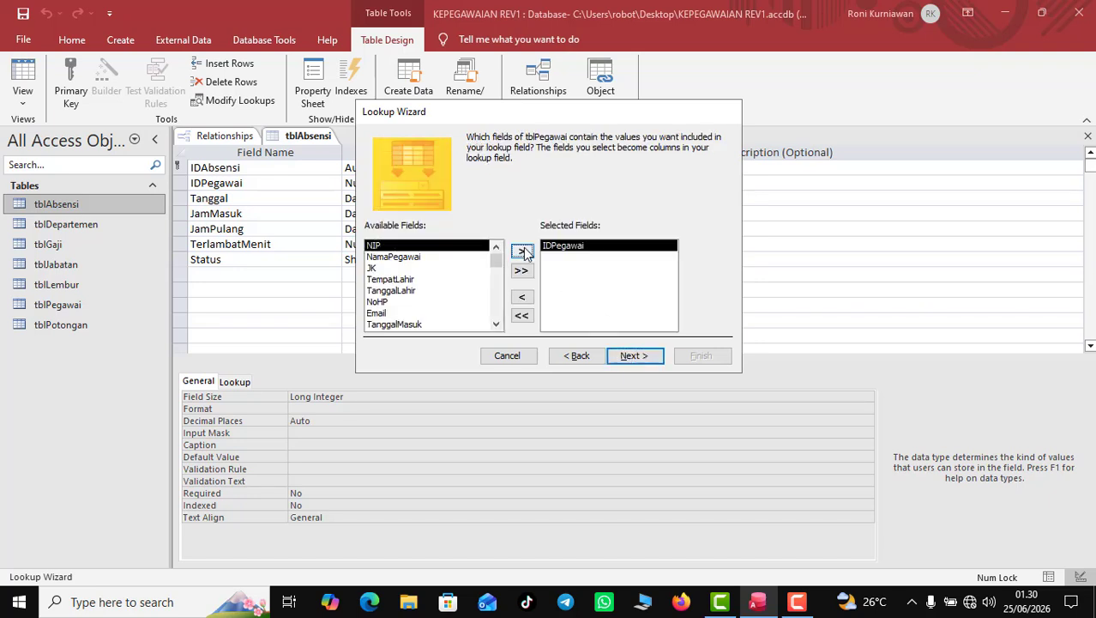
{"action": "left_click", "coordinate": [524, 251]}
{"action": "left_click", "coordinate": [522, 250]}
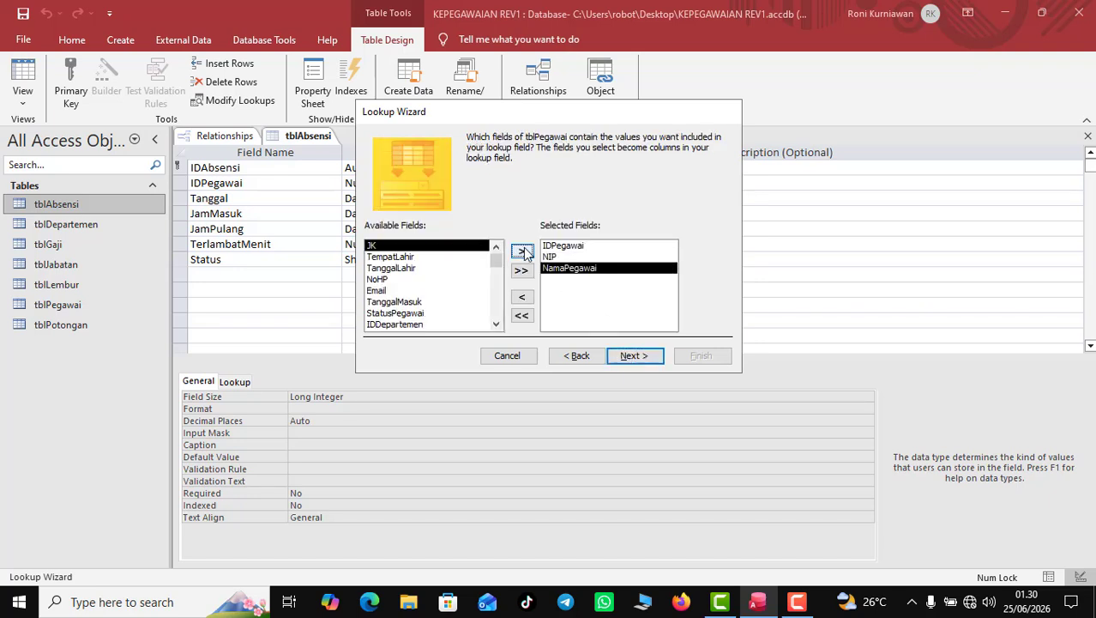
{"action": "left_click", "coordinate": [650, 356]}
{"action": "left_click", "coordinate": [652, 357]}
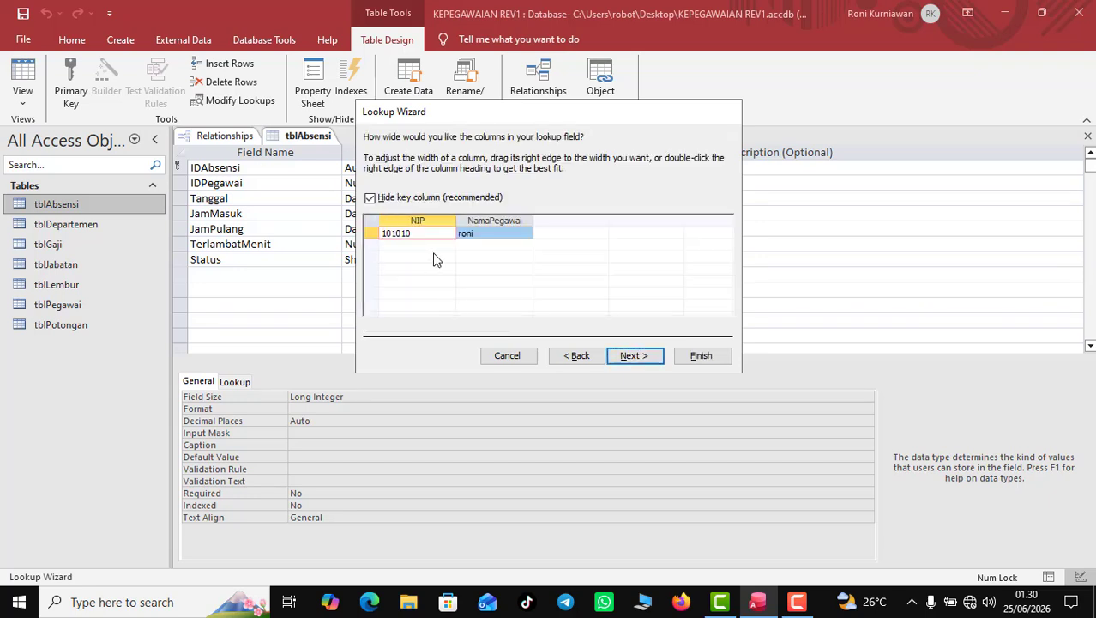
Preview the lookup with its key column shown, hide the key column again, finish the IDPegawai lookup and save the table
{"action": "left_click", "coordinate": [369, 199]}
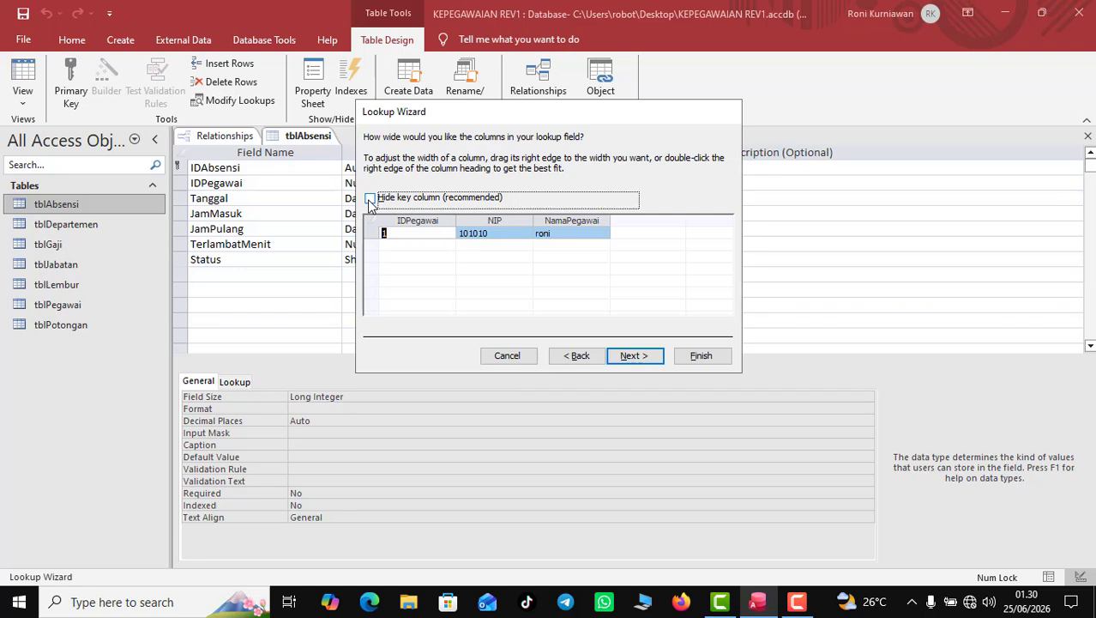
{"action": "left_click", "coordinate": [370, 199]}
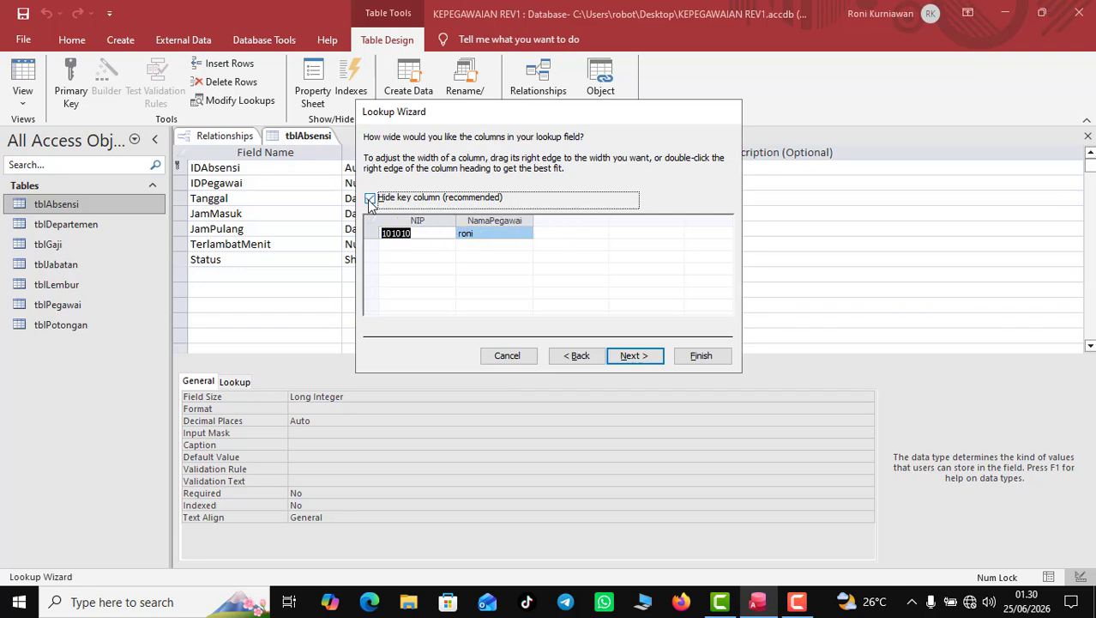
{"action": "left_click", "coordinate": [633, 356]}
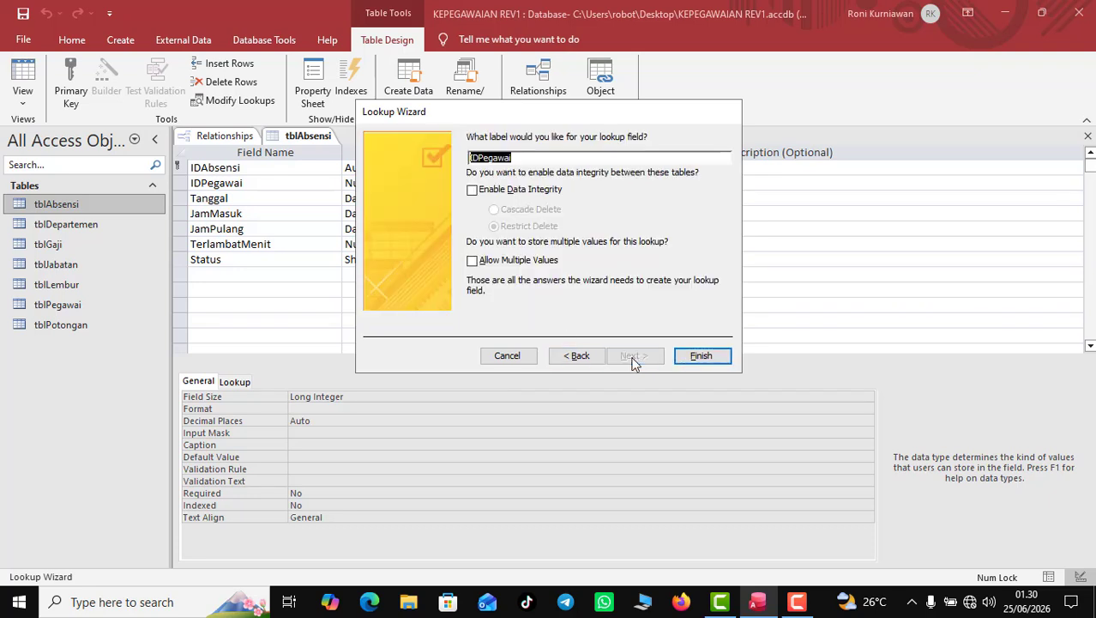
{"action": "left_click", "coordinate": [700, 356]}
{"action": "left_click", "coordinate": [595, 341]}
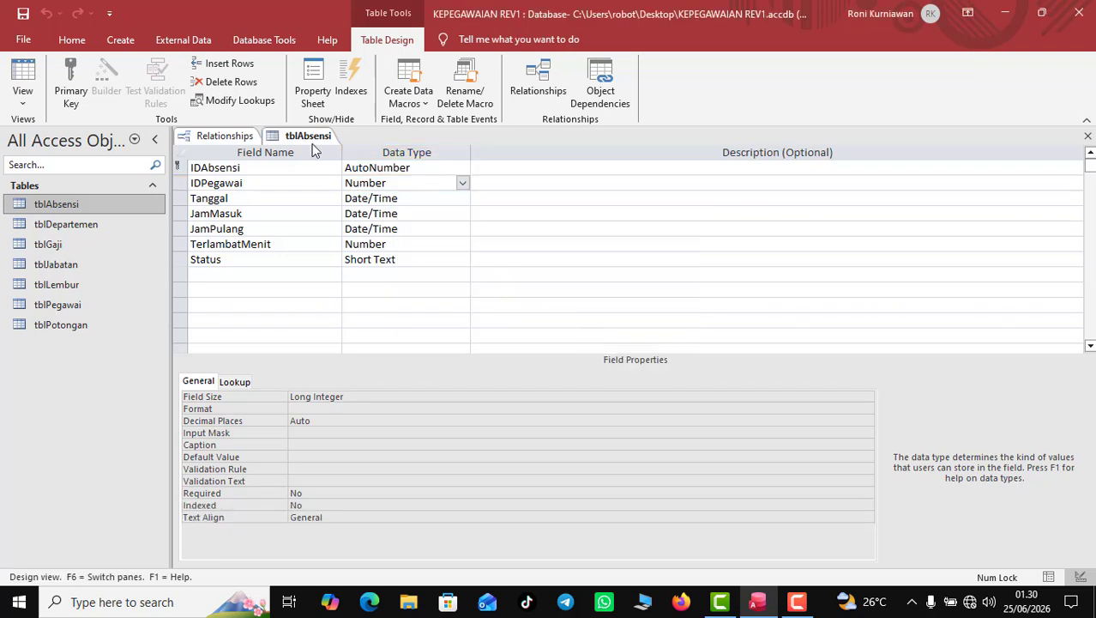
Switch tblAbsensi to Datasheet View and pick the listed employee in the new record's IDPegawai lookup
{"action": "right_click", "coordinate": [313, 136]}
{"action": "left_click", "coordinate": [347, 222]}
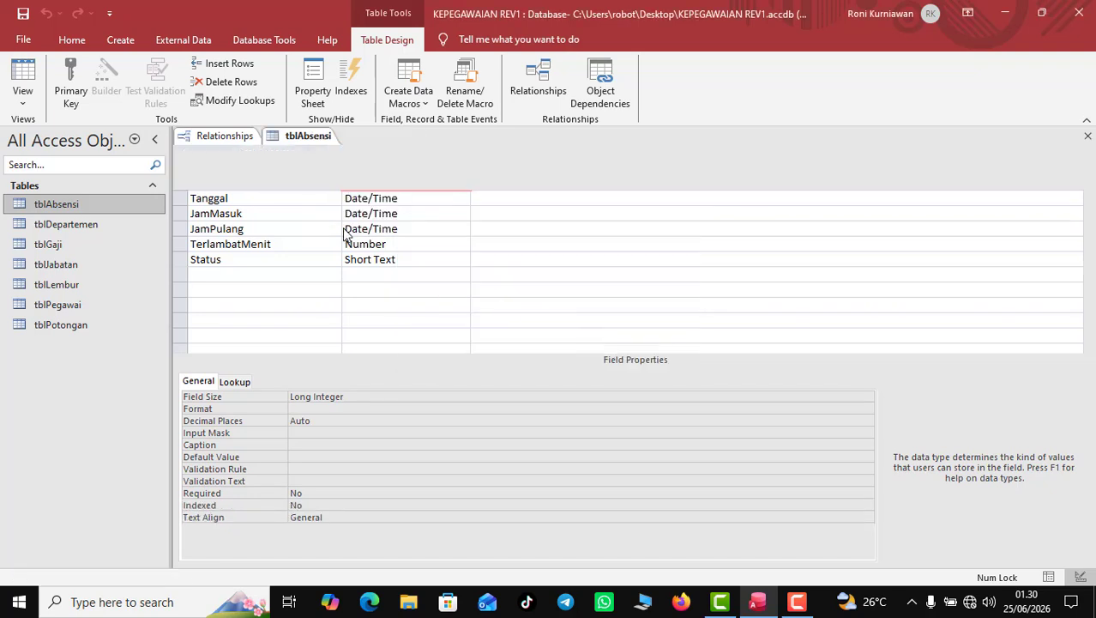
{"action": "left_click", "coordinate": [330, 169]}
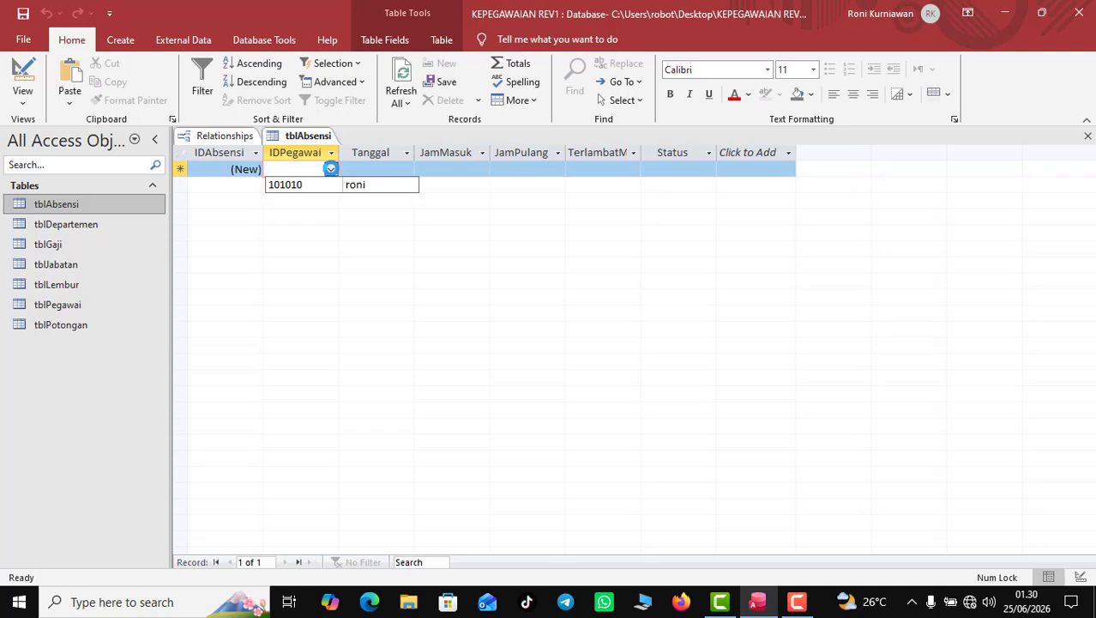
{"action": "left_click", "coordinate": [369, 184]}
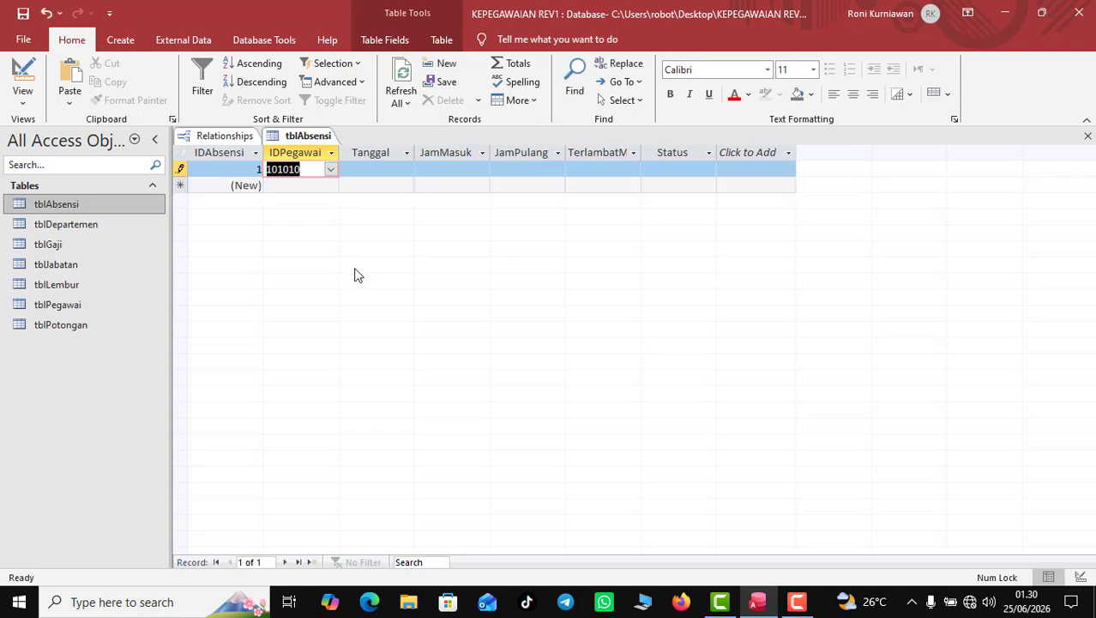
Close tblAbsensi and the Relationships window, saving the relationships layout
{"action": "right_click", "coordinate": [293, 137]}
{"action": "left_click", "coordinate": [316, 163]}
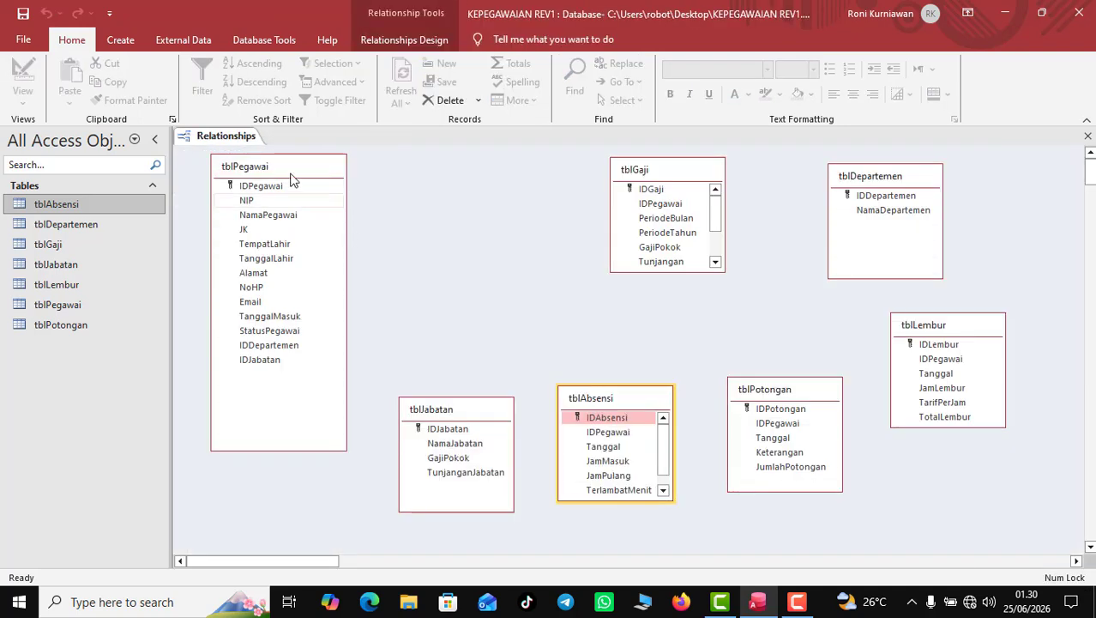
{"action": "right_click", "coordinate": [247, 144]}
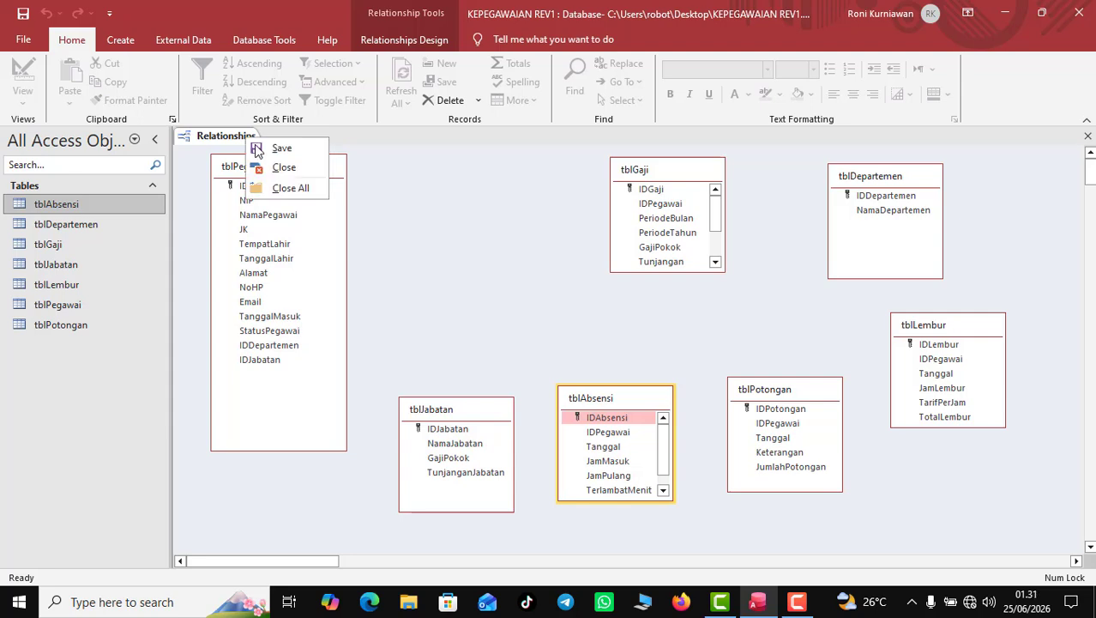
{"action": "left_click", "coordinate": [264, 167]}
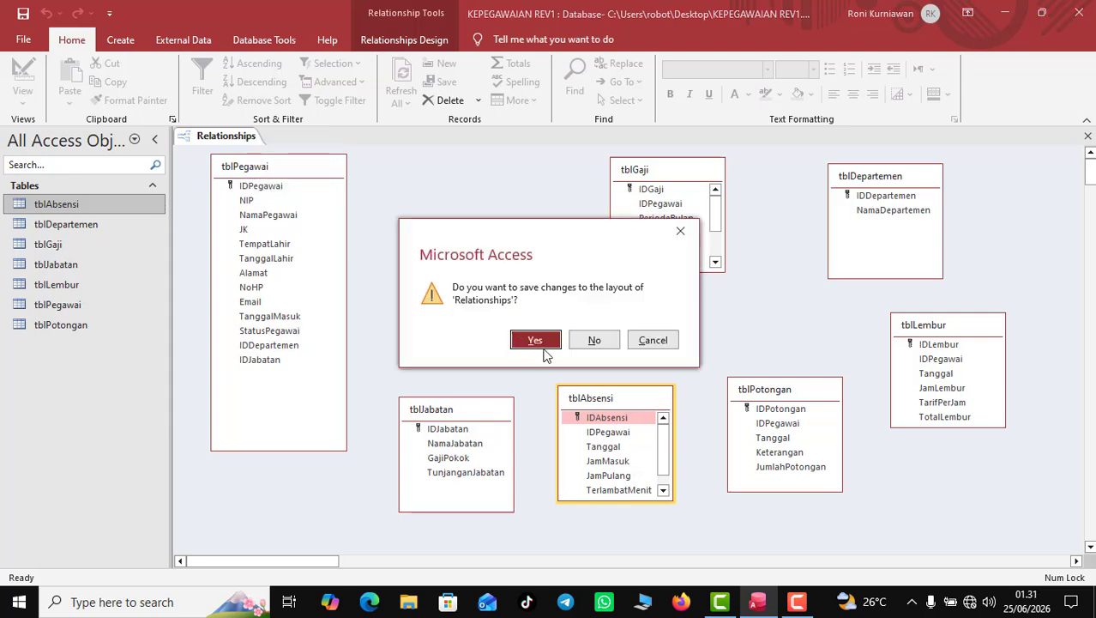
{"action": "left_click", "coordinate": [538, 341]}
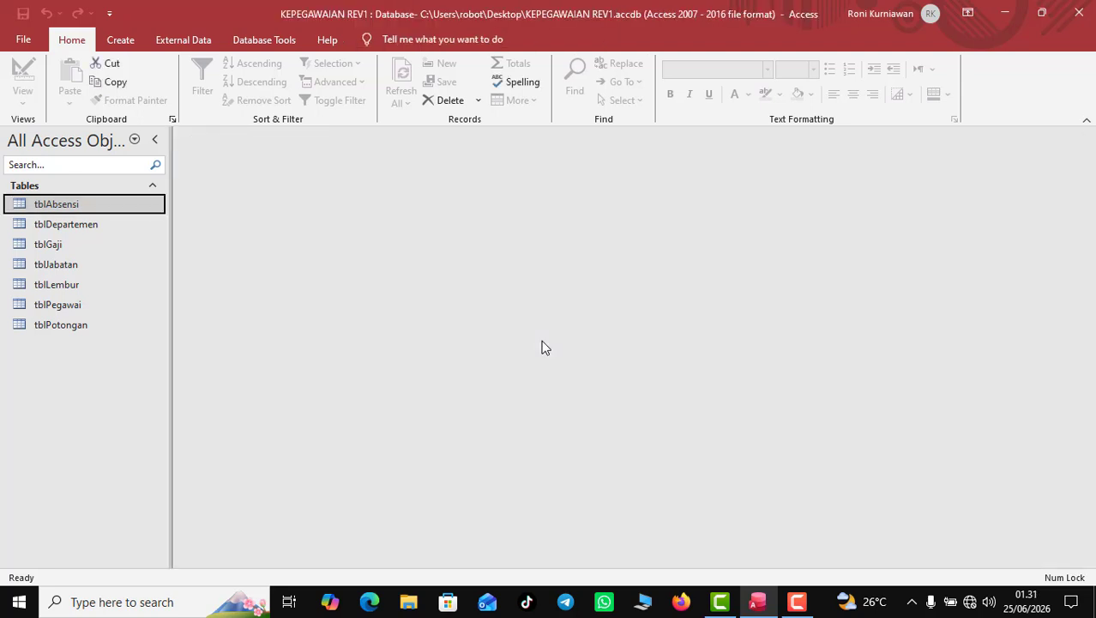
Open tblDepartemen in Design View and check its fields for any that need a lookup
{"action": "double_click", "coordinate": [113, 227]}
{"action": "right_click", "coordinate": [223, 137]}
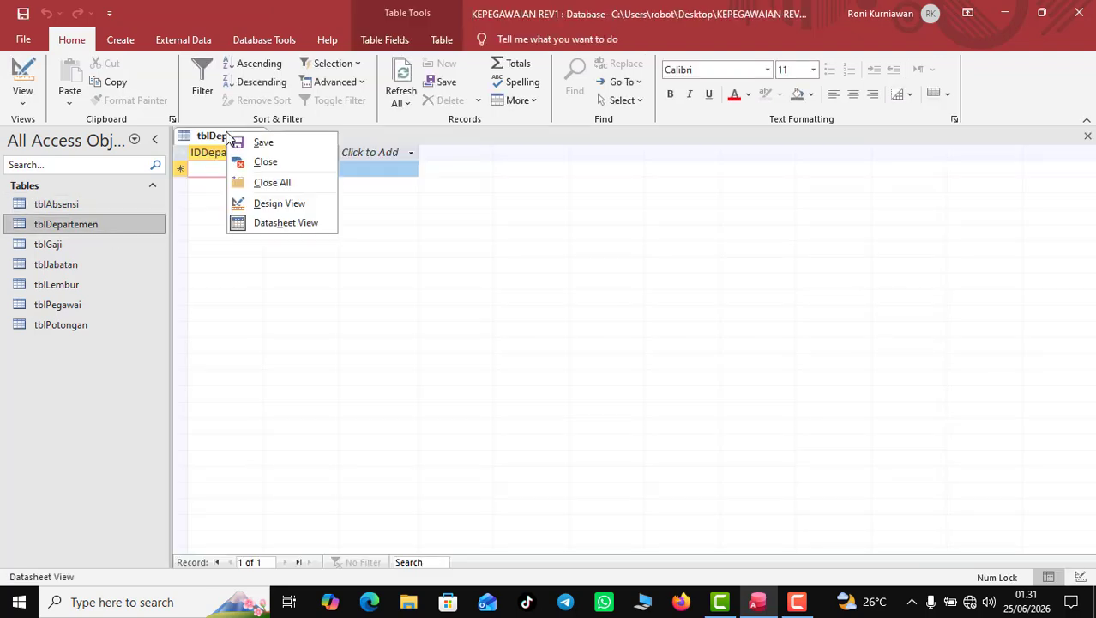
{"action": "left_click", "coordinate": [257, 203]}
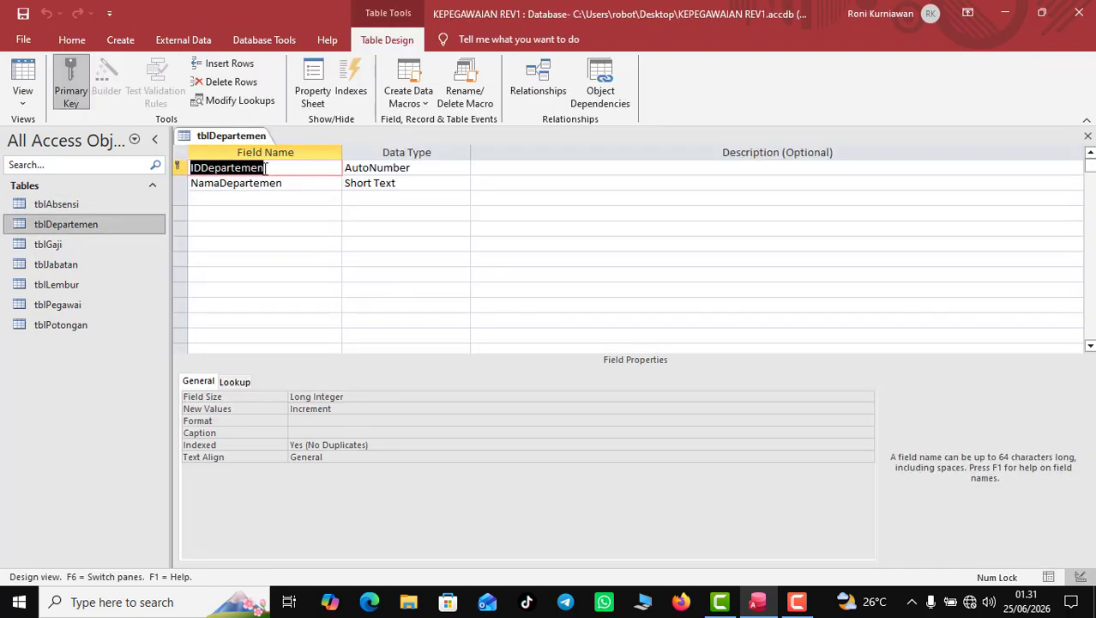
{"action": "left_click", "coordinate": [287, 182]}
{"action": "left_click", "coordinate": [292, 169]}
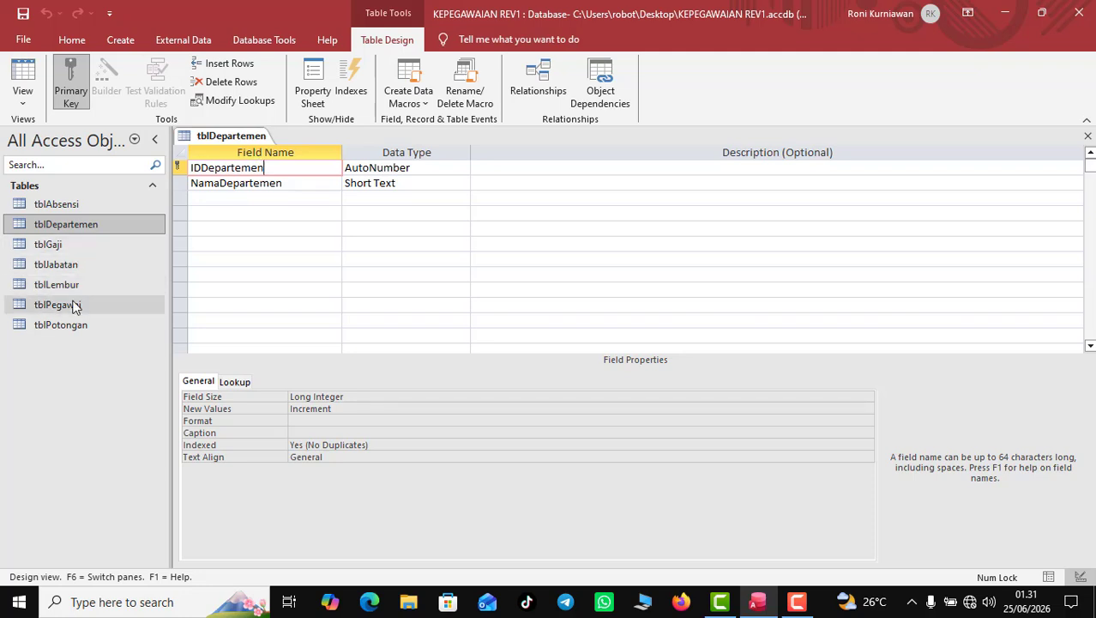
Open tblGaji in Design View and select the data type of its IDPegawai field
{"action": "double_click", "coordinate": [68, 245]}
{"action": "right_click", "coordinate": [299, 136]}
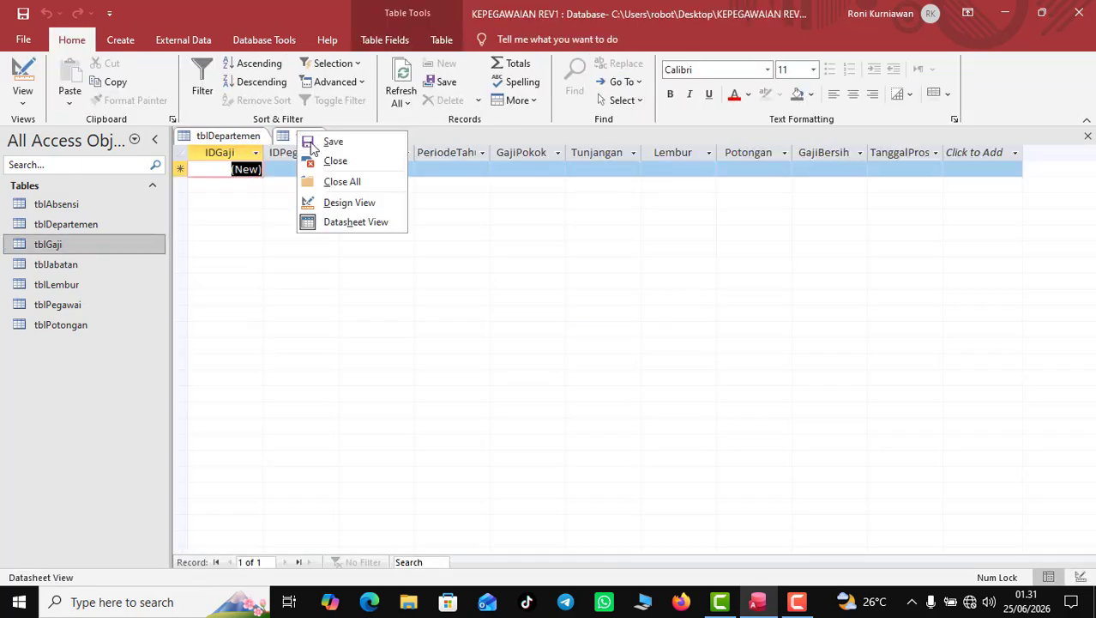
{"action": "left_click", "coordinate": [343, 203]}
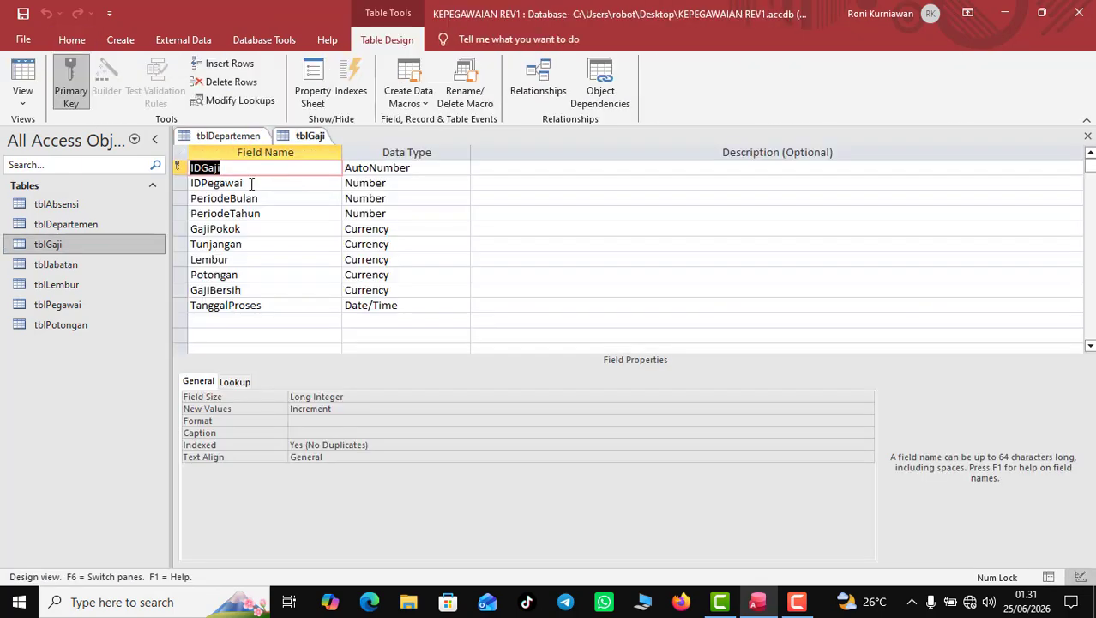
{"action": "left_click", "coordinate": [251, 183]}
{"action": "left_click", "coordinate": [411, 183]}
{"action": "left_click", "coordinate": [463, 182]}
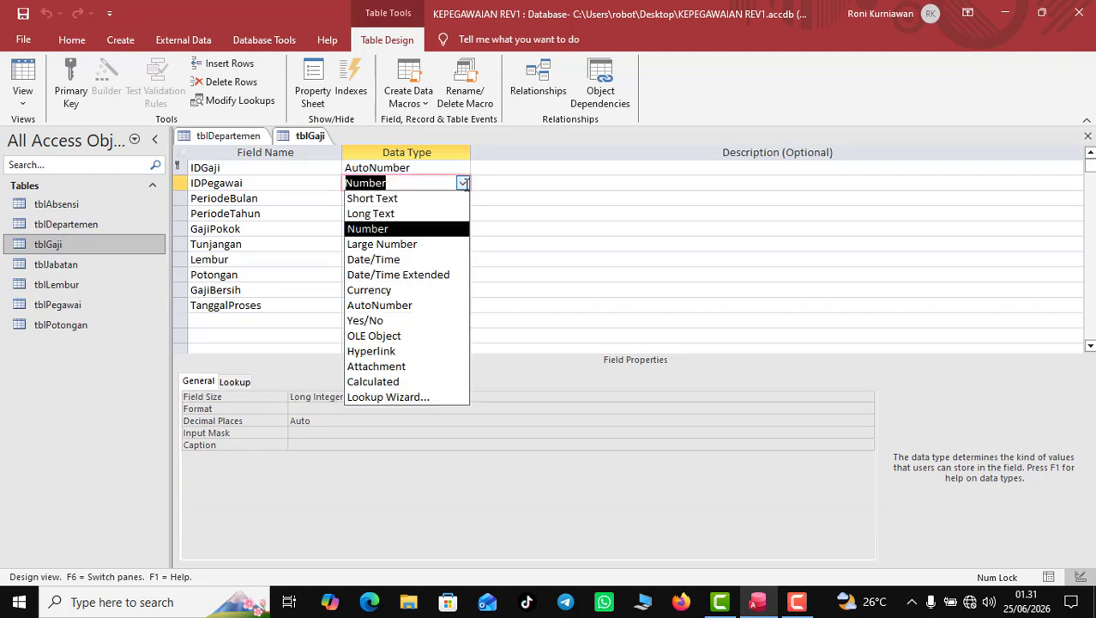
{"action": "left_click", "coordinate": [447, 384]}
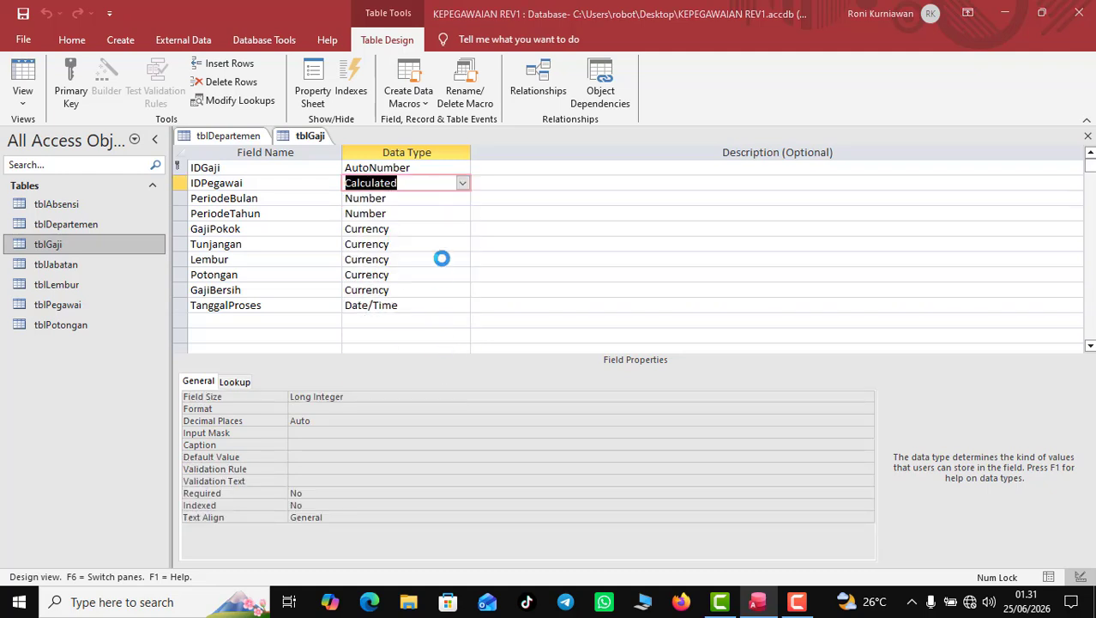
{"action": "left_click", "coordinate": [710, 167]}
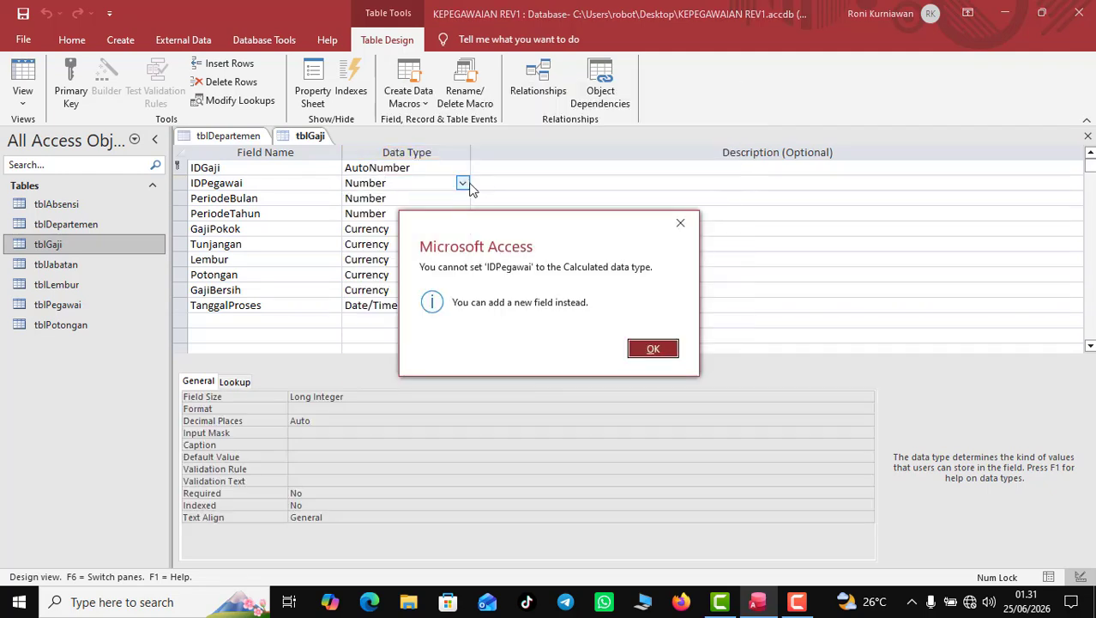
{"action": "left_click", "coordinate": [655, 344]}
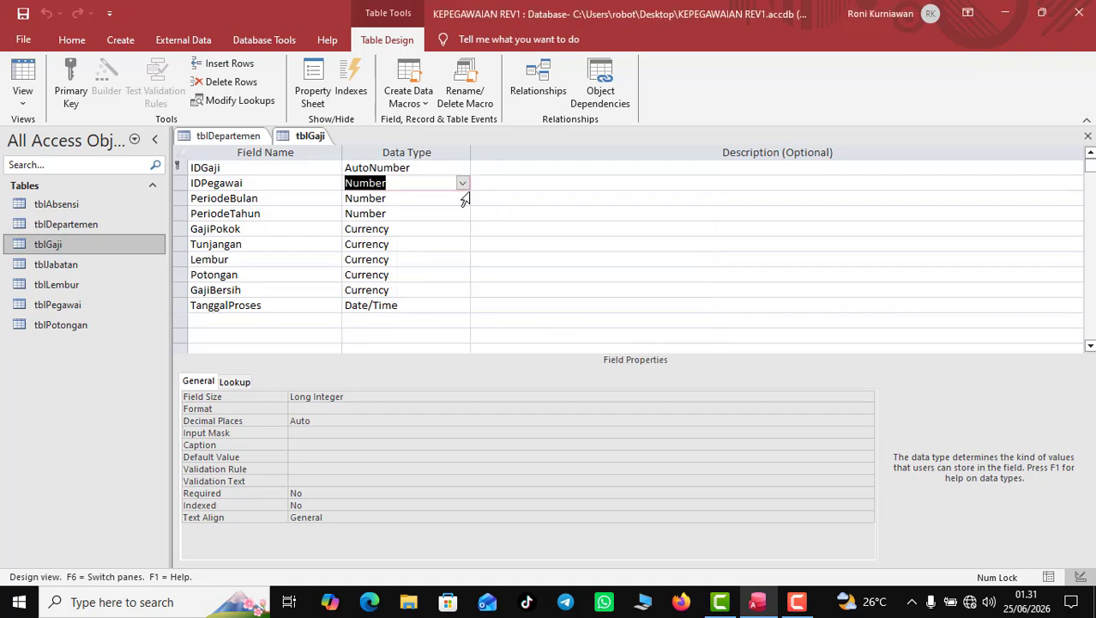
Start the Lookup Wizard for IDPegawai in tblGaji and choose tblPegawai as the table providing the values
{"action": "left_click", "coordinate": [462, 182]}
{"action": "left_click", "coordinate": [452, 399]}
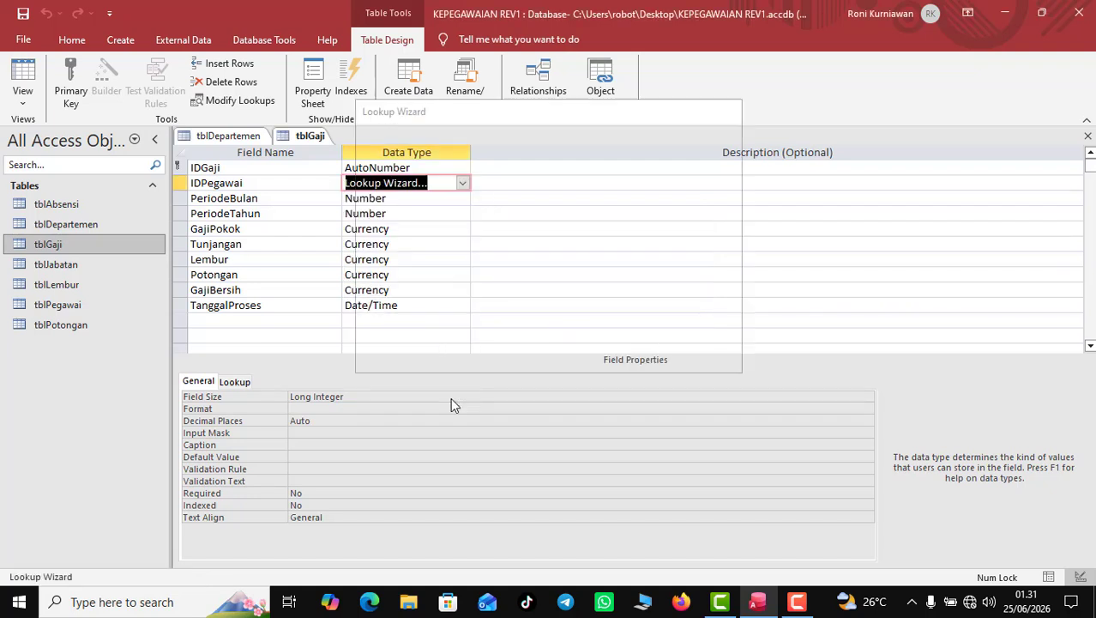
{"action": "left_click", "coordinate": [632, 354]}
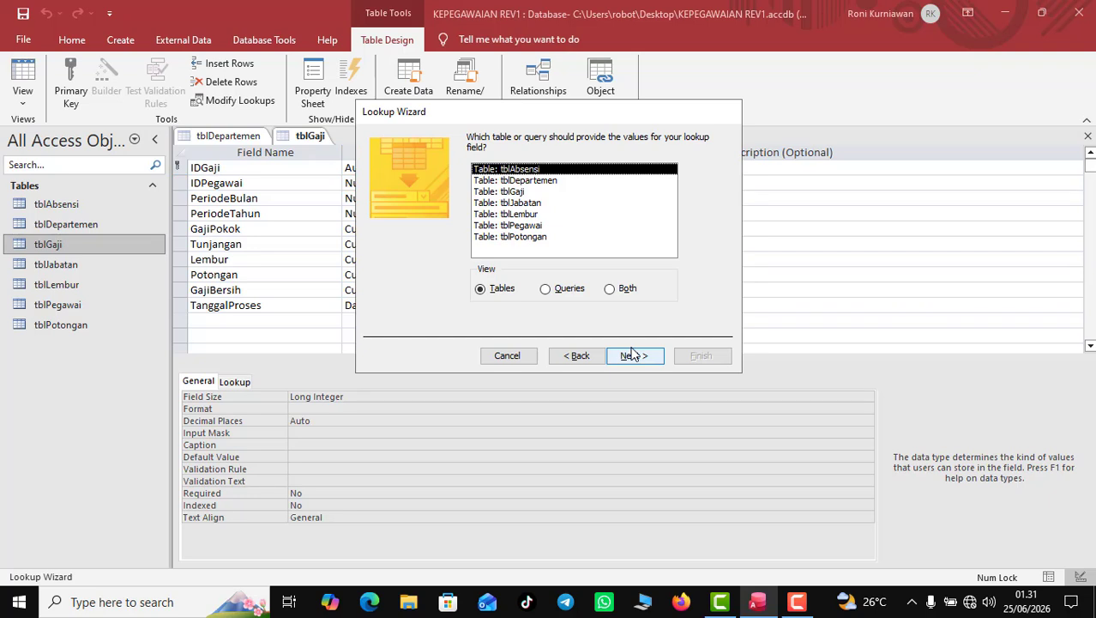
{"action": "left_click", "coordinate": [526, 225]}
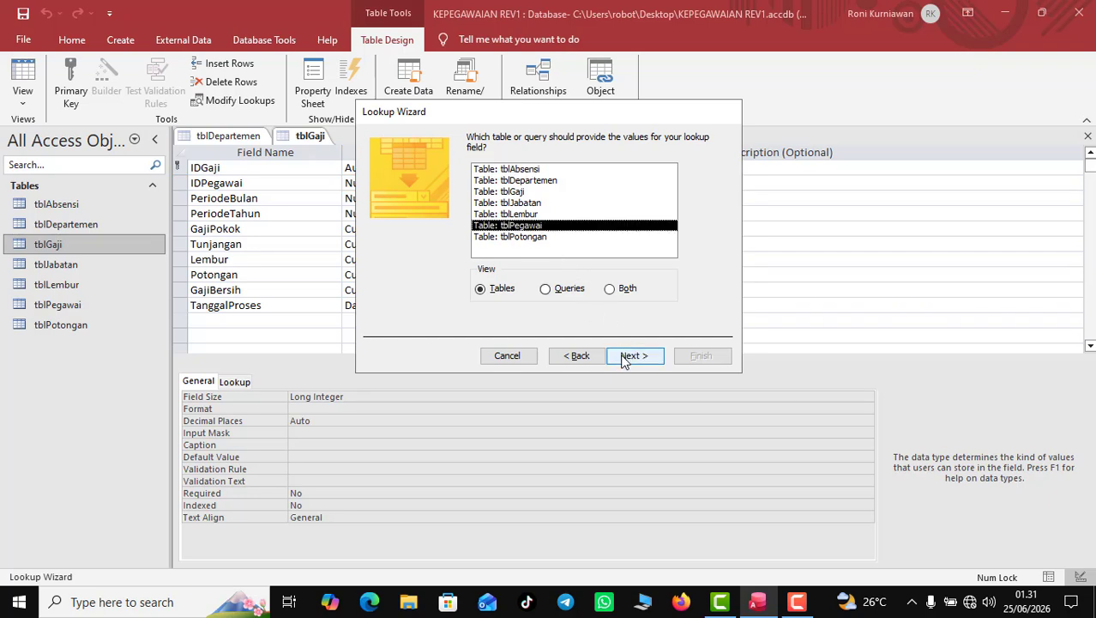
{"action": "left_click", "coordinate": [625, 356]}
Include IDPegawai, NIP and NamaPegawai as the columns of the tblGaji lookup
{"action": "left_click", "coordinate": [521, 250]}
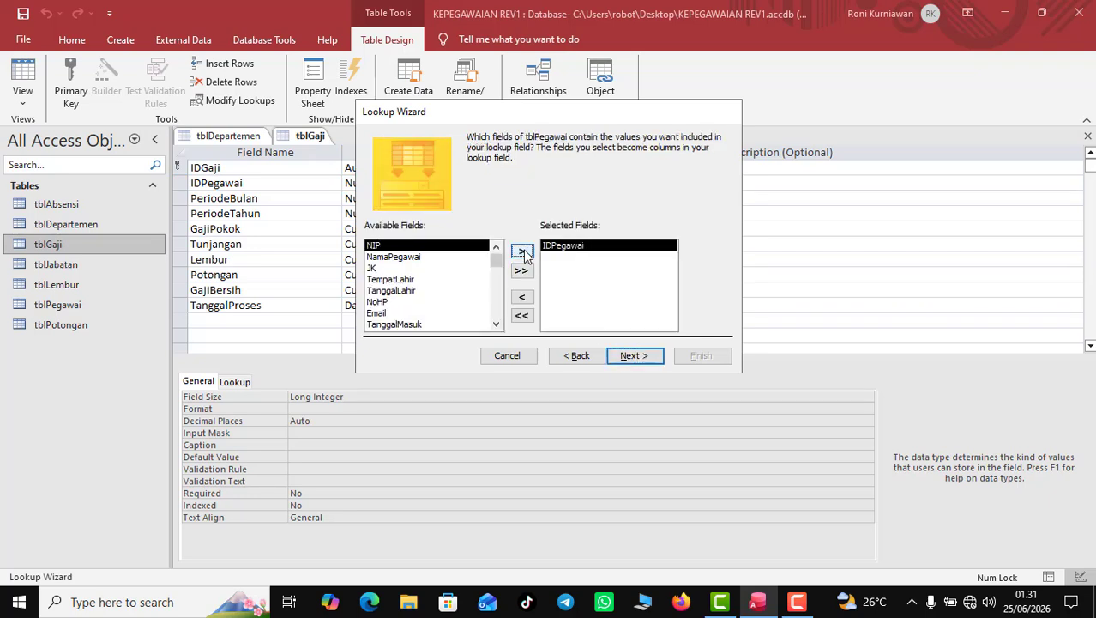
{"action": "left_click", "coordinate": [521, 250]}
{"action": "left_click", "coordinate": [521, 252]}
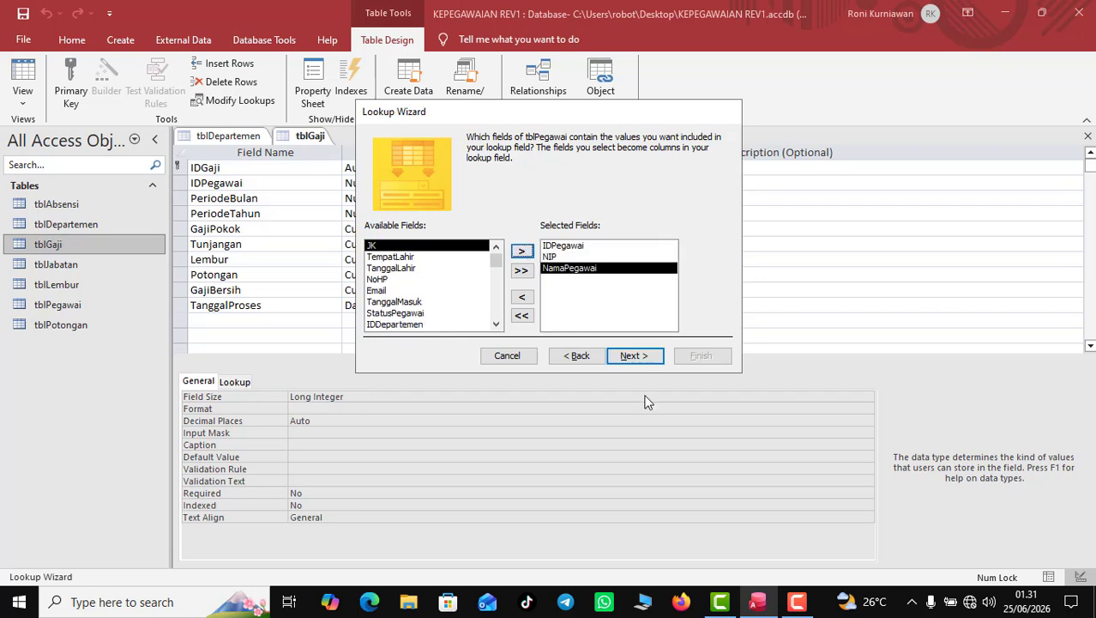
{"action": "left_click", "coordinate": [639, 361]}
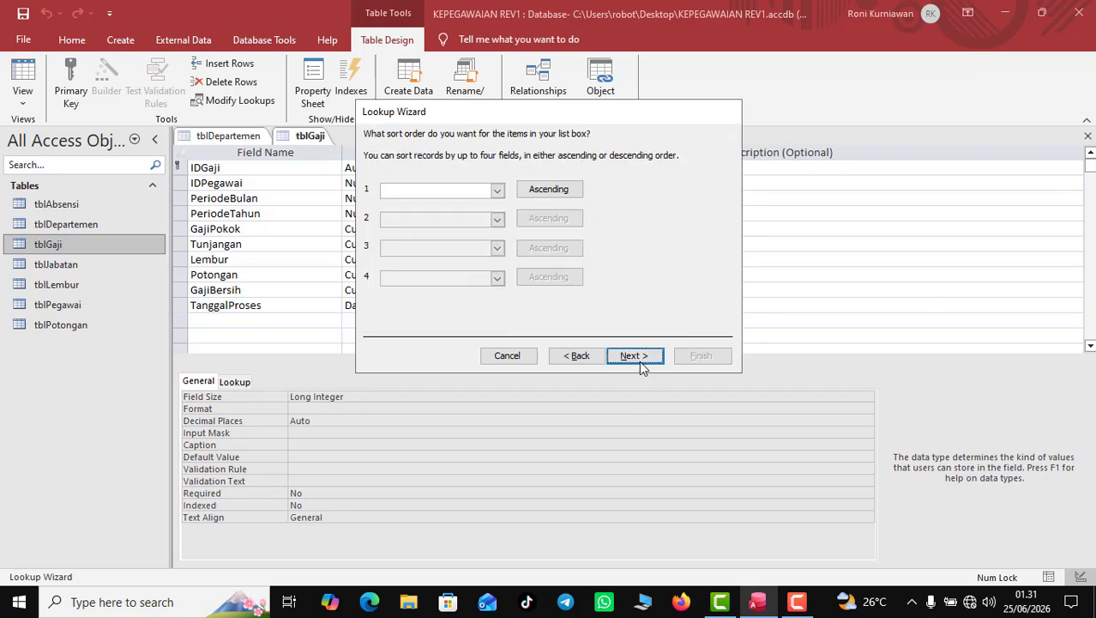
Finish the IDPegawai lookup without a sort order and with default column and label settings, save tblGaji and close it
{"action": "left_click", "coordinate": [639, 362]}
{"action": "left_click", "coordinate": [637, 357]}
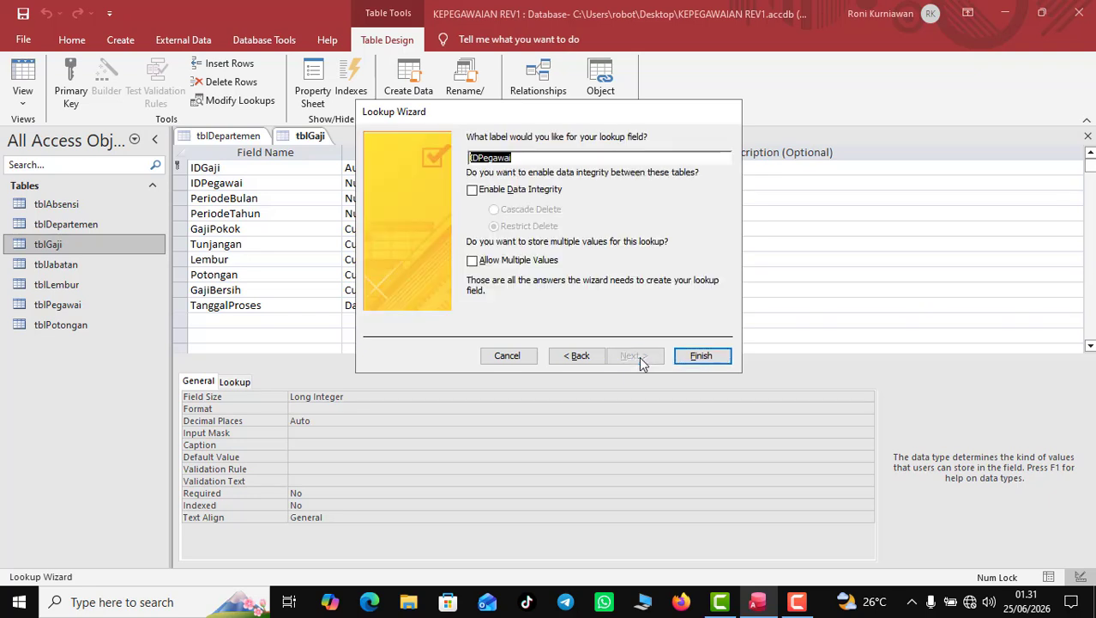
{"action": "left_click", "coordinate": [688, 360]}
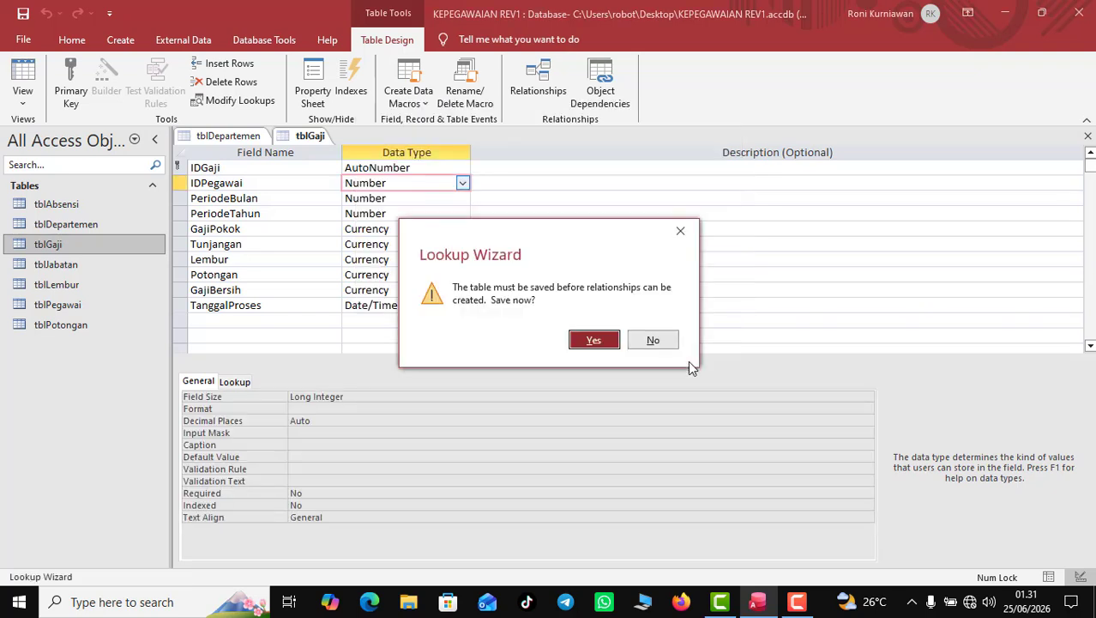
{"action": "left_click", "coordinate": [577, 341]}
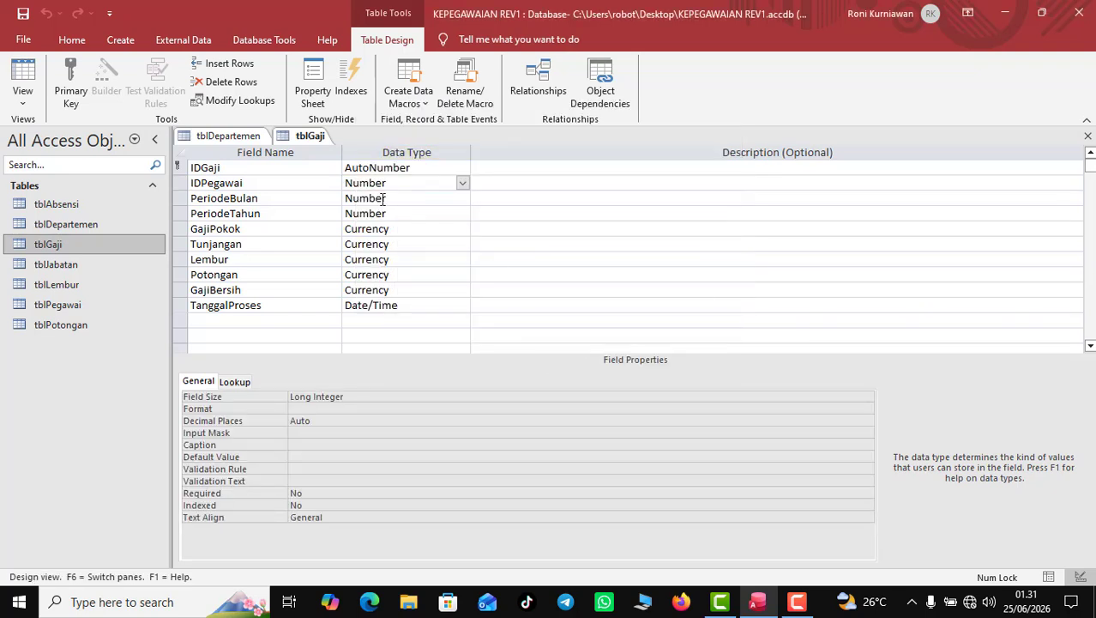
{"action": "right_click", "coordinate": [309, 137]}
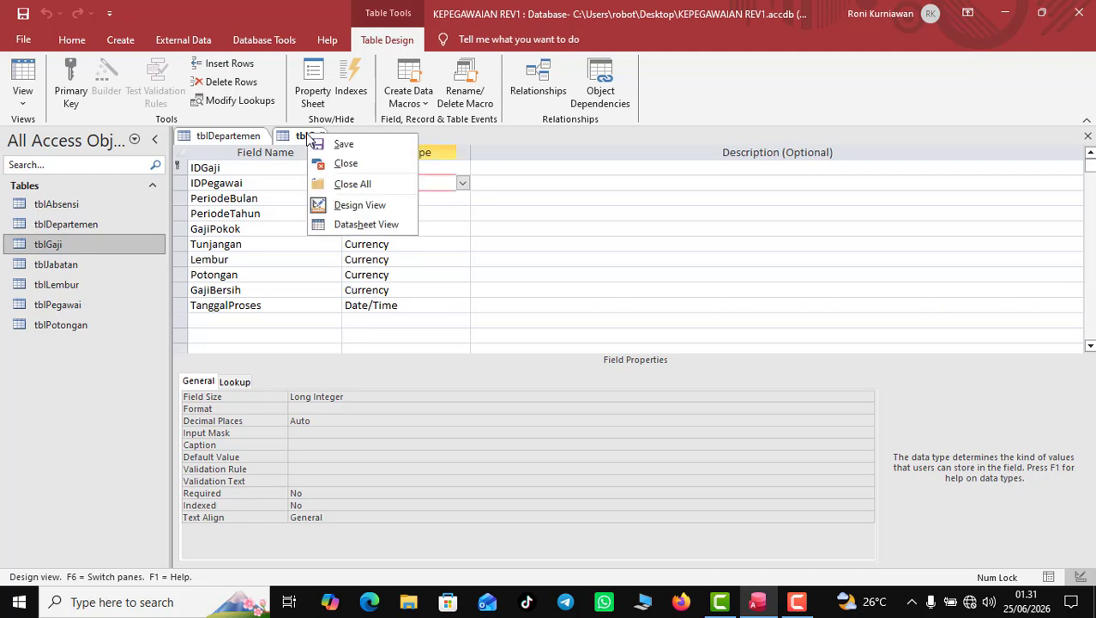
{"action": "left_click", "coordinate": [338, 163]}
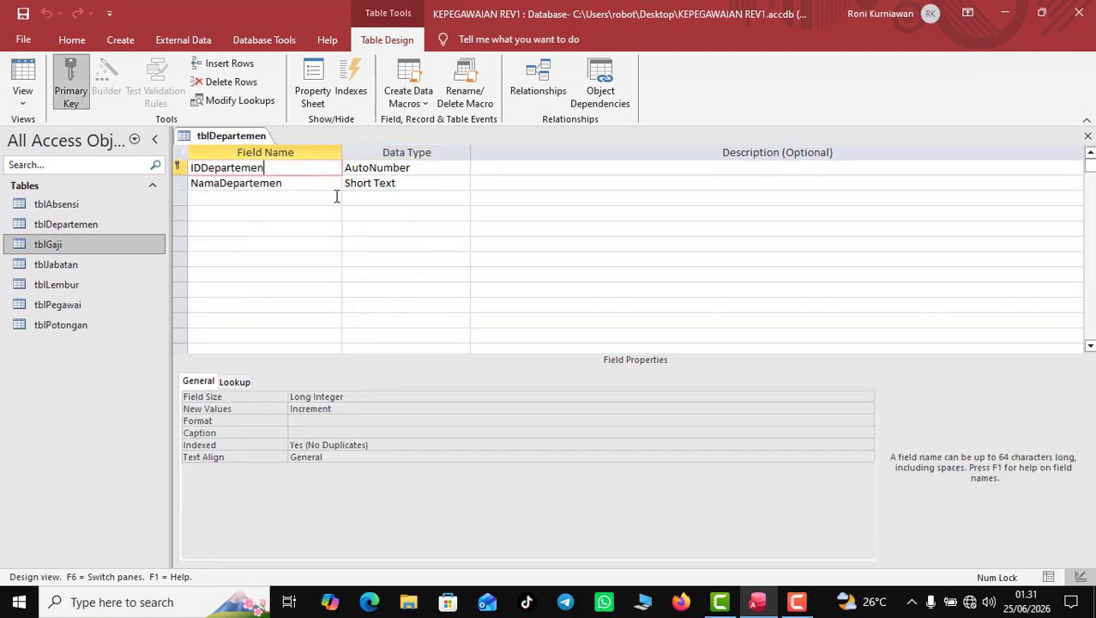
Open tblJabatan, check its columns for any that need a lookup, and close the table
{"action": "left_click", "coordinate": [109, 271]}
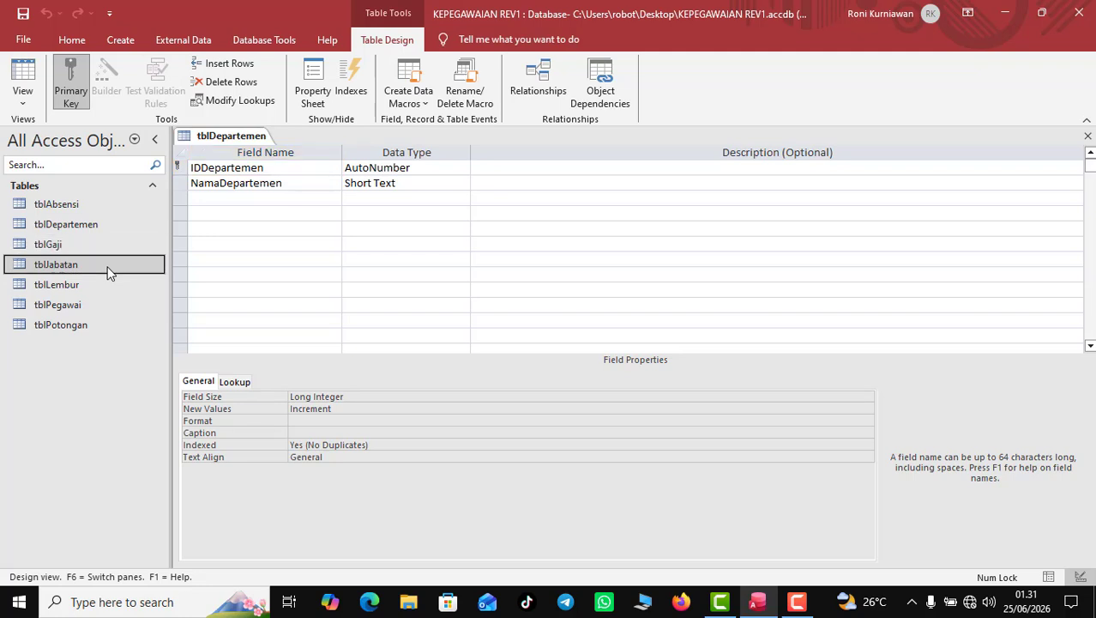
{"action": "double_click", "coordinate": [102, 265]}
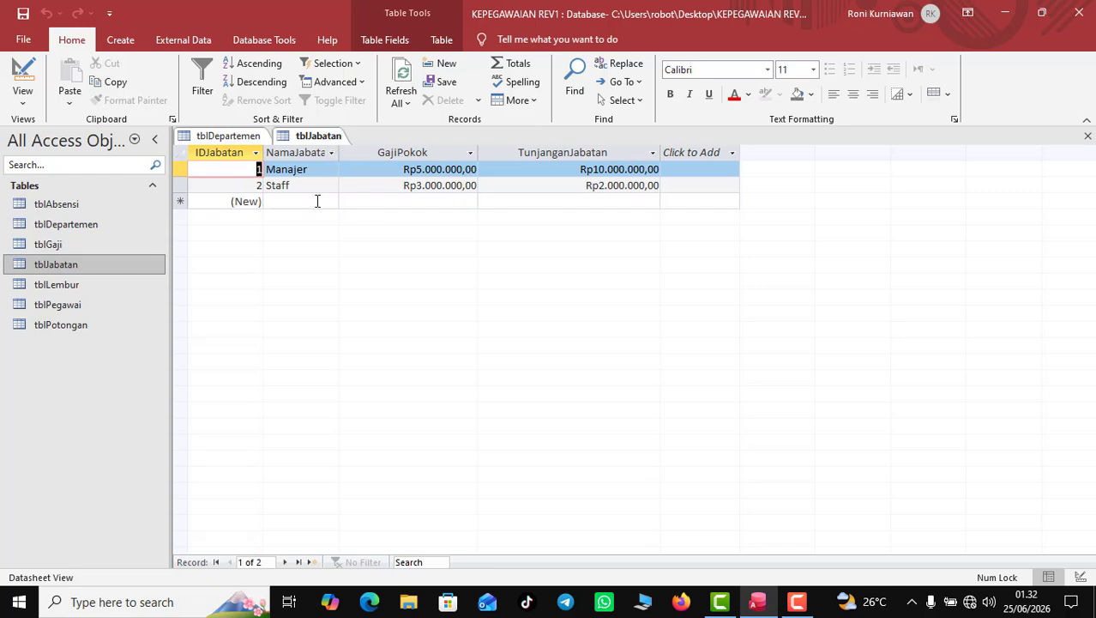
{"action": "right_click", "coordinate": [297, 137]}
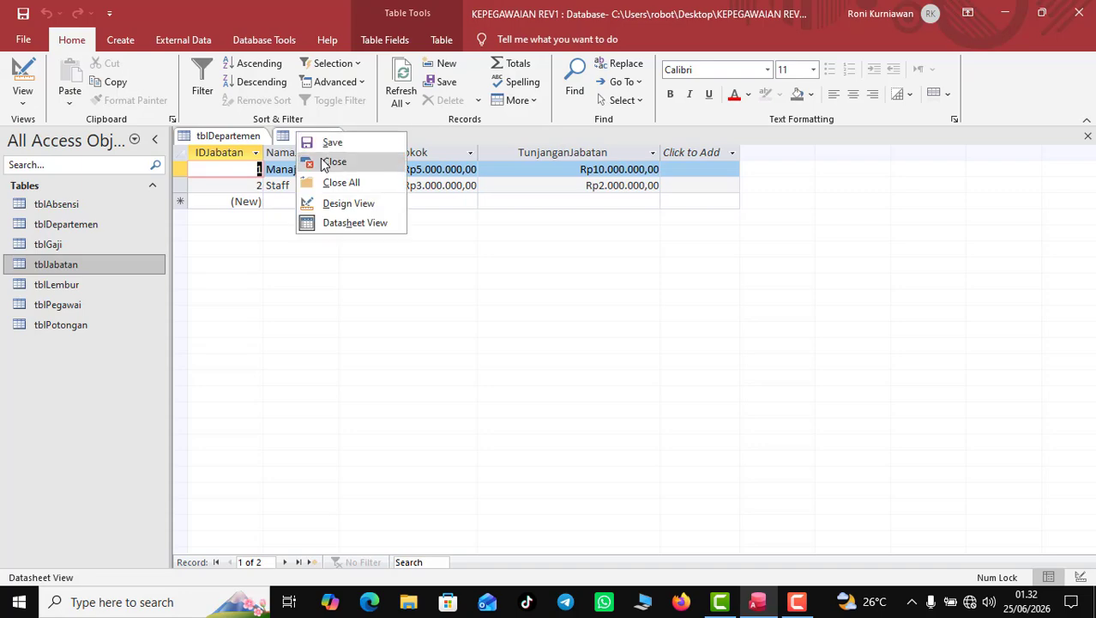
{"action": "left_click", "coordinate": [322, 157]}
Open tblLembur in Design View
{"action": "left_click", "coordinate": [81, 285]}
{"action": "double_click", "coordinate": [82, 286]}
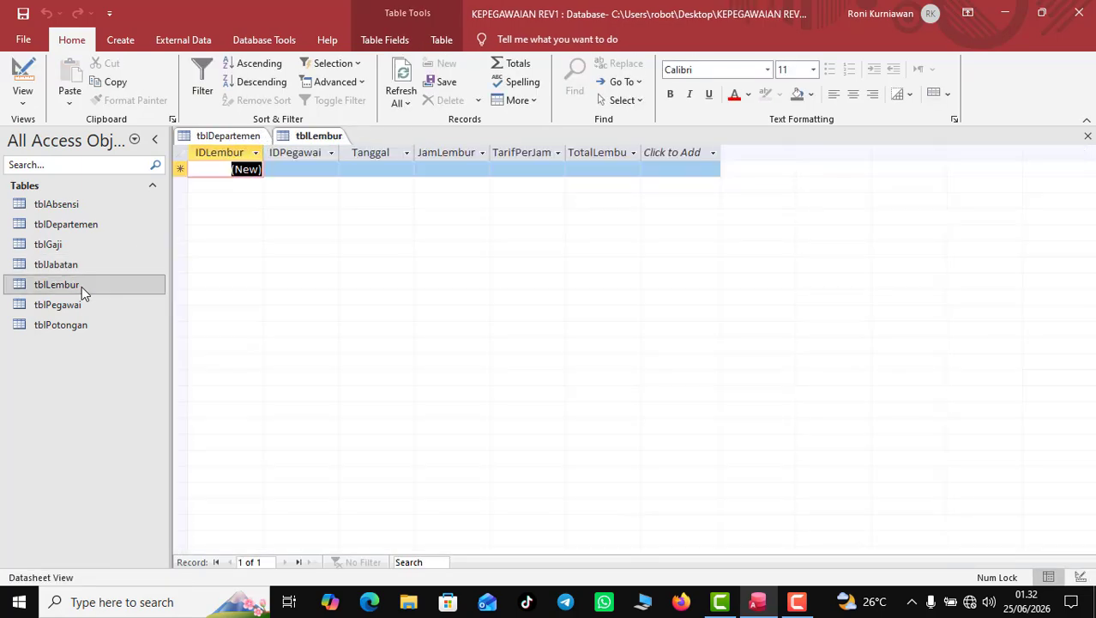
{"action": "right_click", "coordinate": [337, 135]}
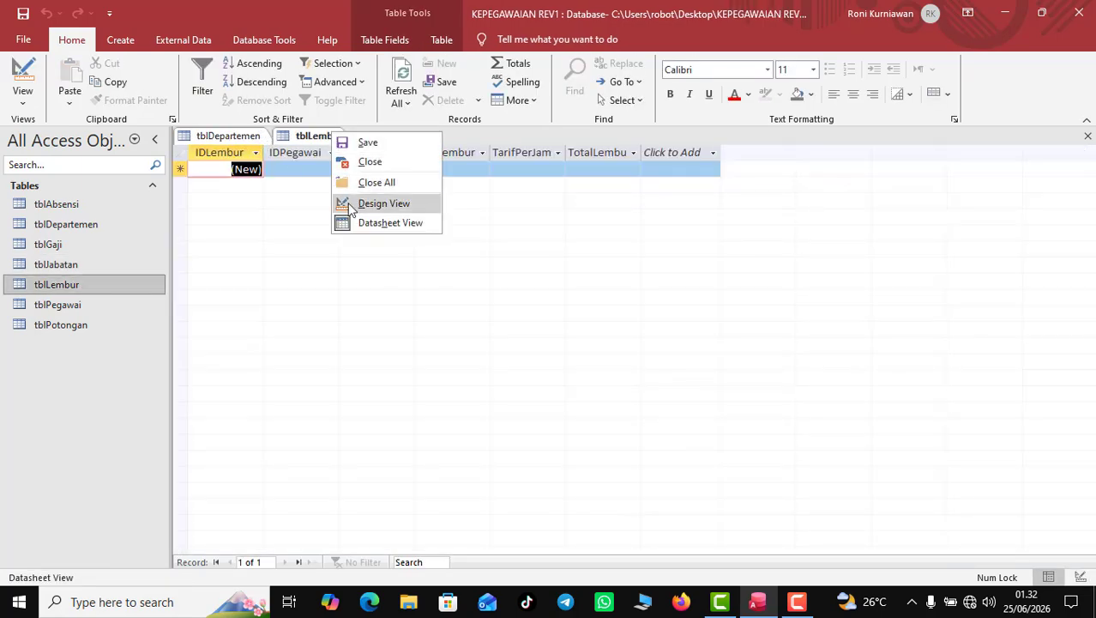
{"action": "left_click", "coordinate": [361, 203]}
Start the Lookup Wizard for tblLembur's IDPegawai field and take its values from the tblPegawai table
{"action": "left_click", "coordinate": [270, 181]}
{"action": "left_click", "coordinate": [420, 182]}
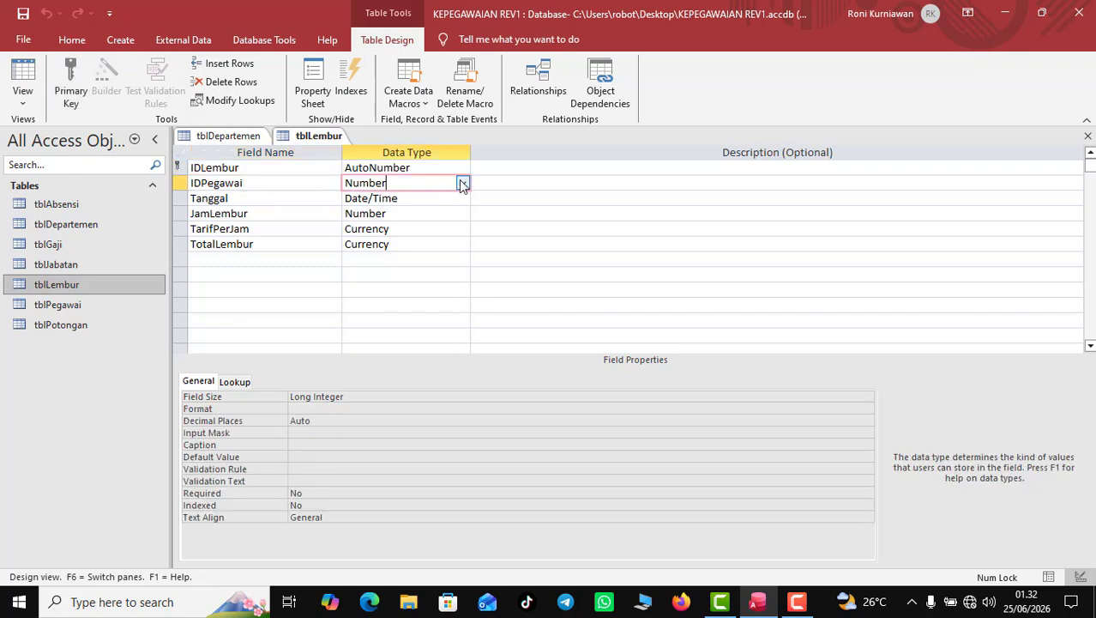
{"action": "left_click", "coordinate": [462, 184]}
{"action": "left_click", "coordinate": [437, 395]}
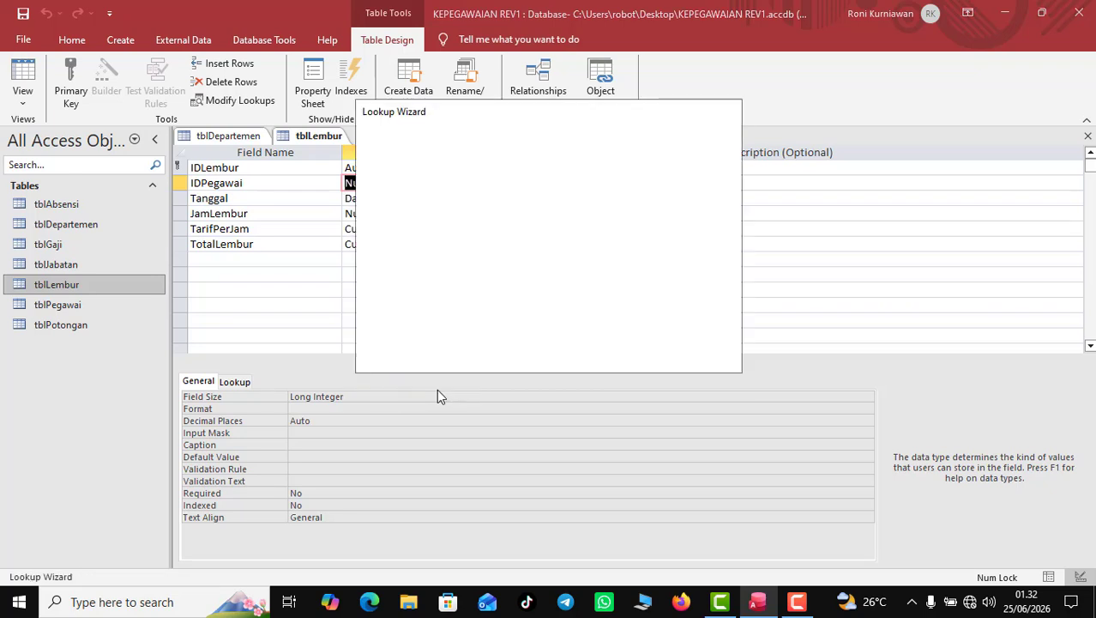
{"action": "left_click", "coordinate": [633, 354]}
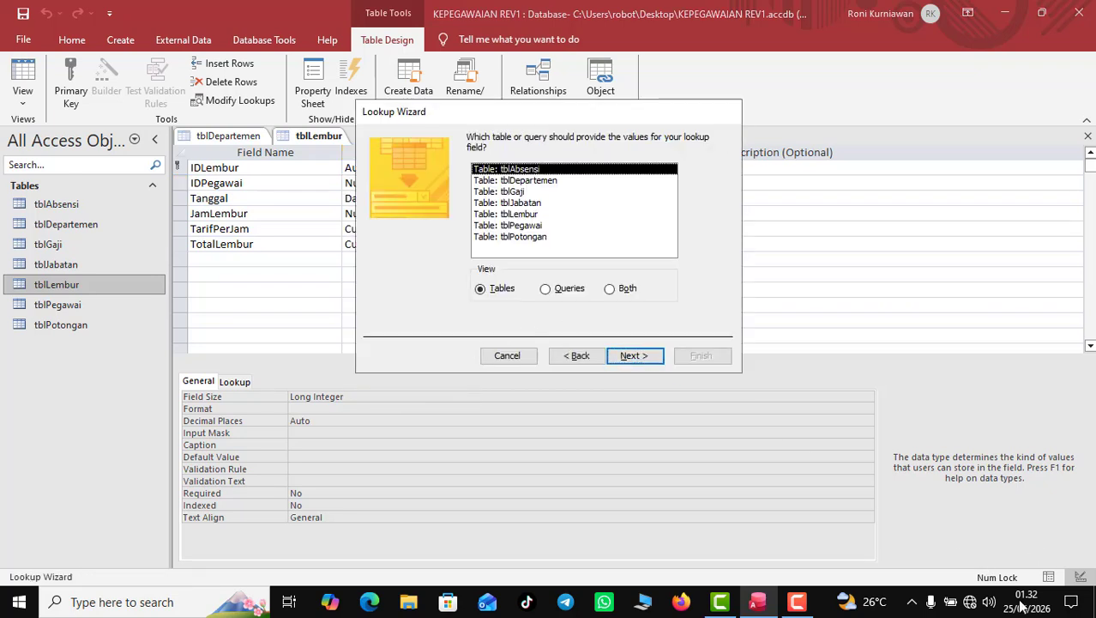
{"action": "left_click", "coordinate": [542, 227]}
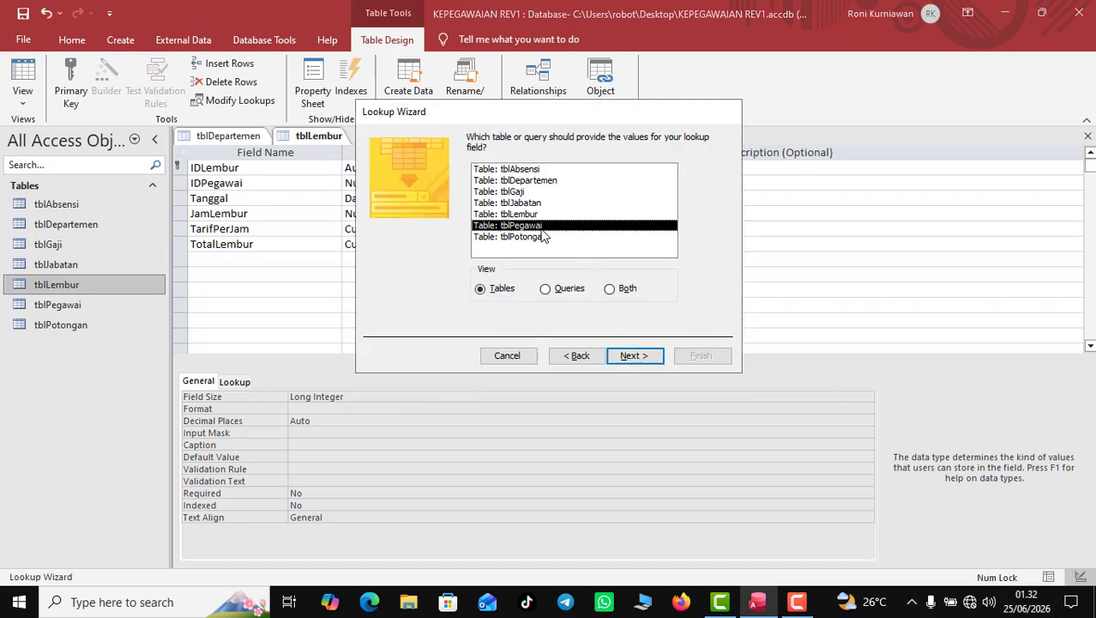
{"action": "left_click", "coordinate": [633, 355]}
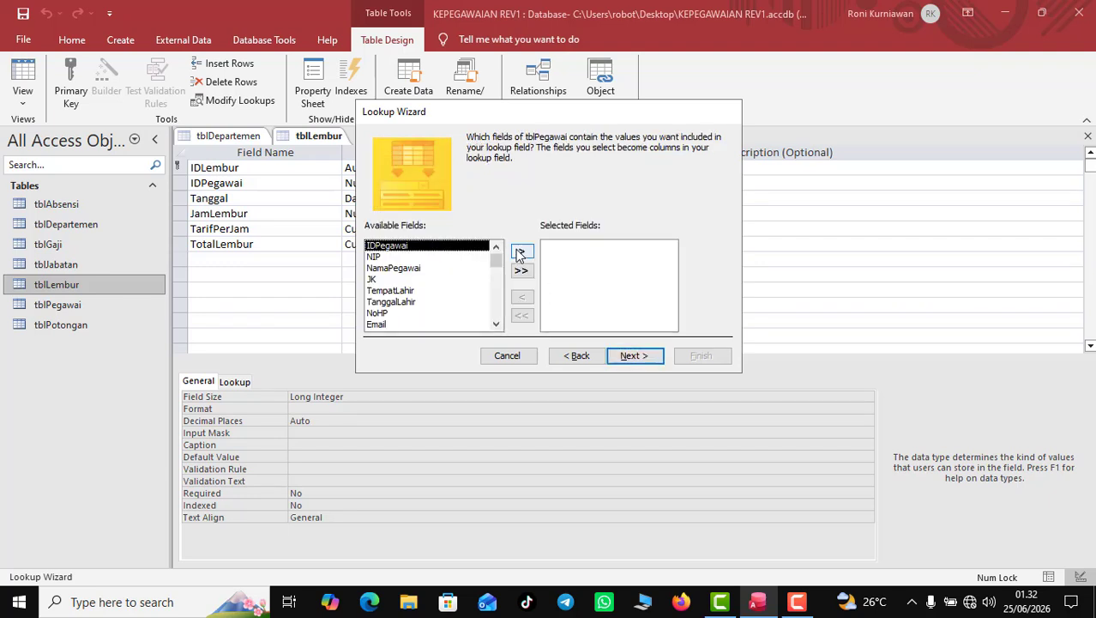
Add IDPegawai, NIP and NamaPegawai to the selected fields of the tblLembur lookup
{"action": "left_click", "coordinate": [521, 251]}
{"action": "left_click", "coordinate": [520, 251]}
{"action": "left_click", "coordinate": [521, 252]}
{"action": "left_click", "coordinate": [634, 357]}
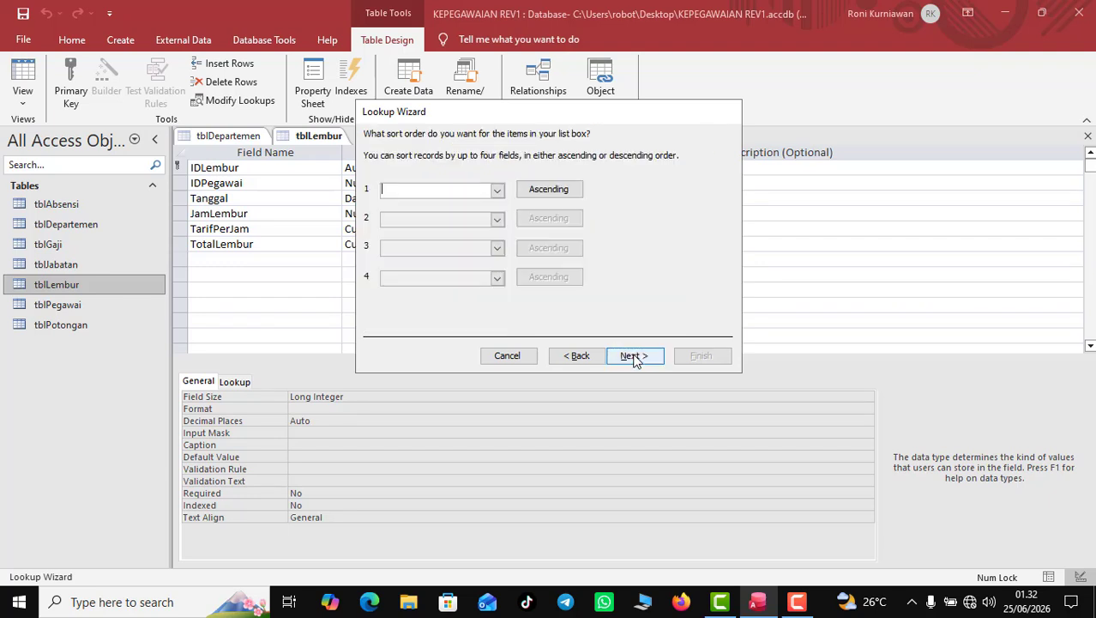
Complete the tblLembur lookup with no sorting, the default column layout and the label IDPegawai, and save the table
{"action": "left_click", "coordinate": [634, 357]}
{"action": "left_click", "coordinate": [634, 357]}
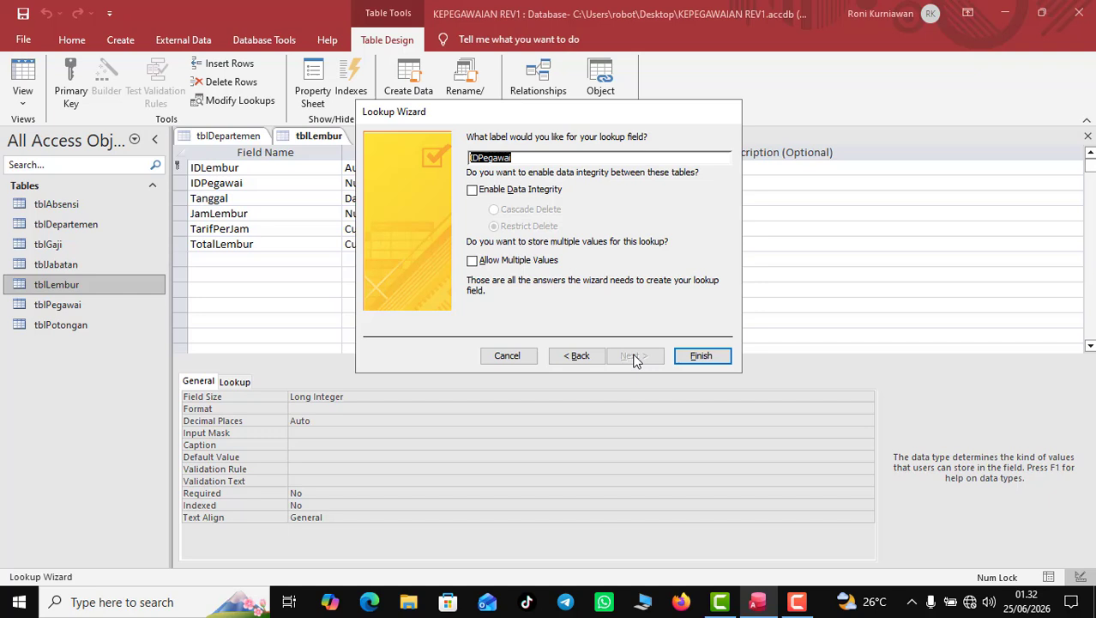
{"action": "left_click", "coordinate": [702, 356]}
{"action": "left_click", "coordinate": [592, 340]}
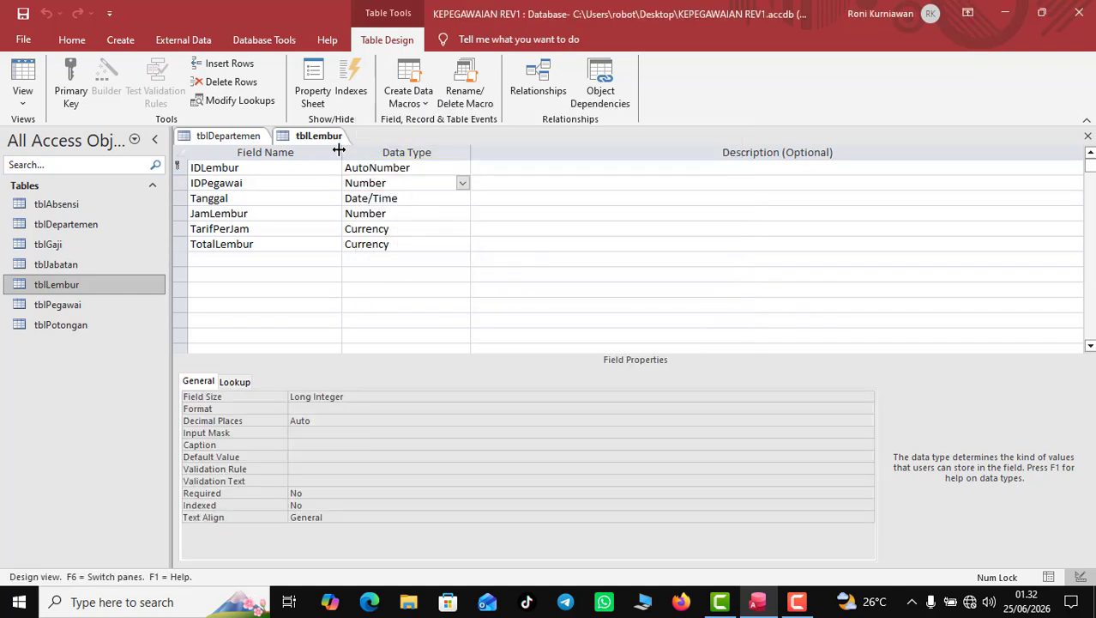
Close tblLembur and tblDepartemen
{"action": "right_click", "coordinate": [324, 138]}
{"action": "left_click", "coordinate": [365, 161]}
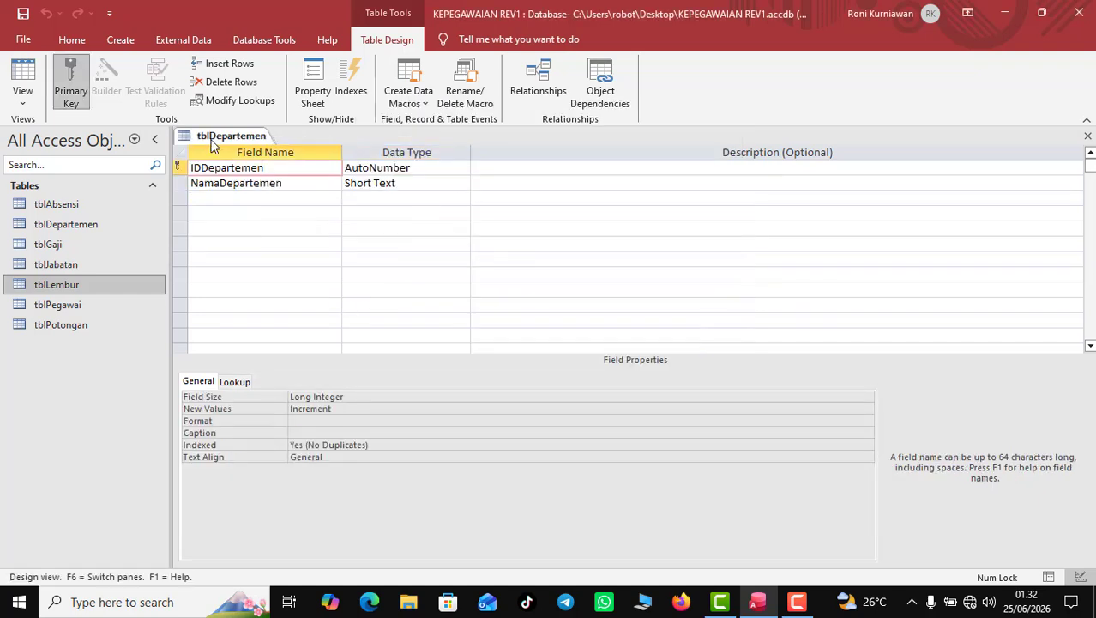
{"action": "right_click", "coordinate": [214, 144]}
{"action": "left_click", "coordinate": [252, 166]}
Open tblPegawai in Design View and select its IDDepartemen field
{"action": "double_click", "coordinate": [73, 307]}
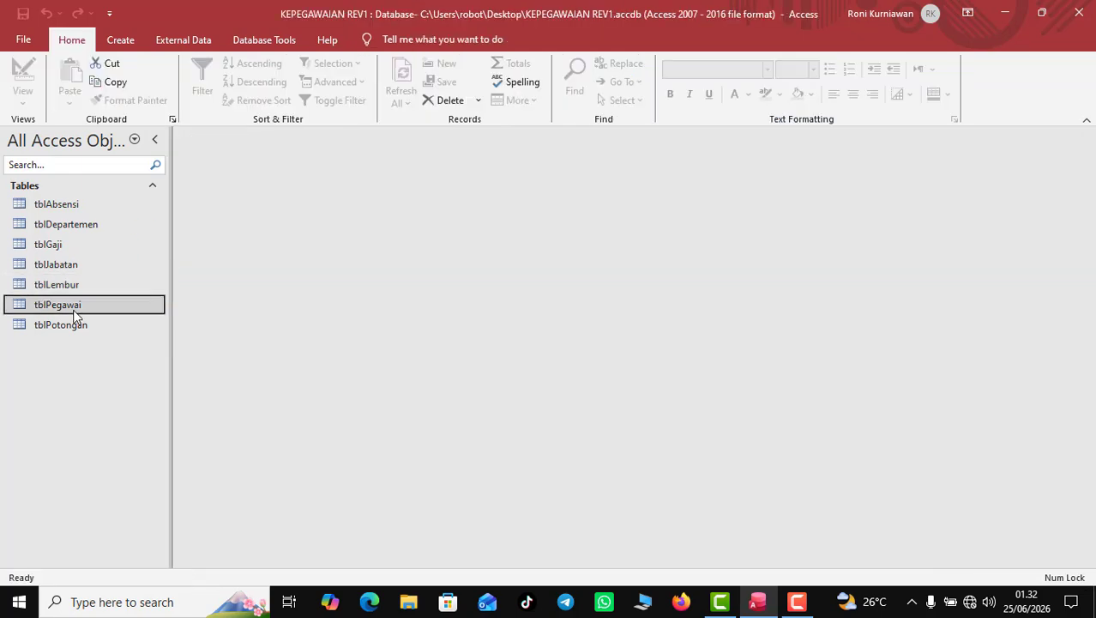
{"action": "right_click", "coordinate": [231, 137]}
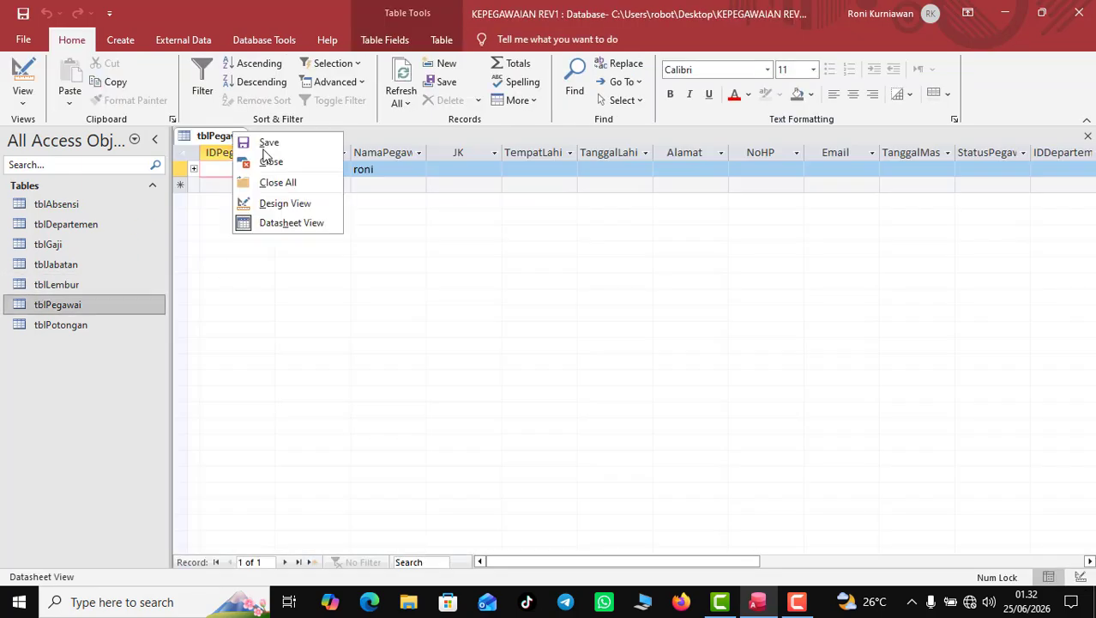
{"action": "left_click", "coordinate": [283, 203]}
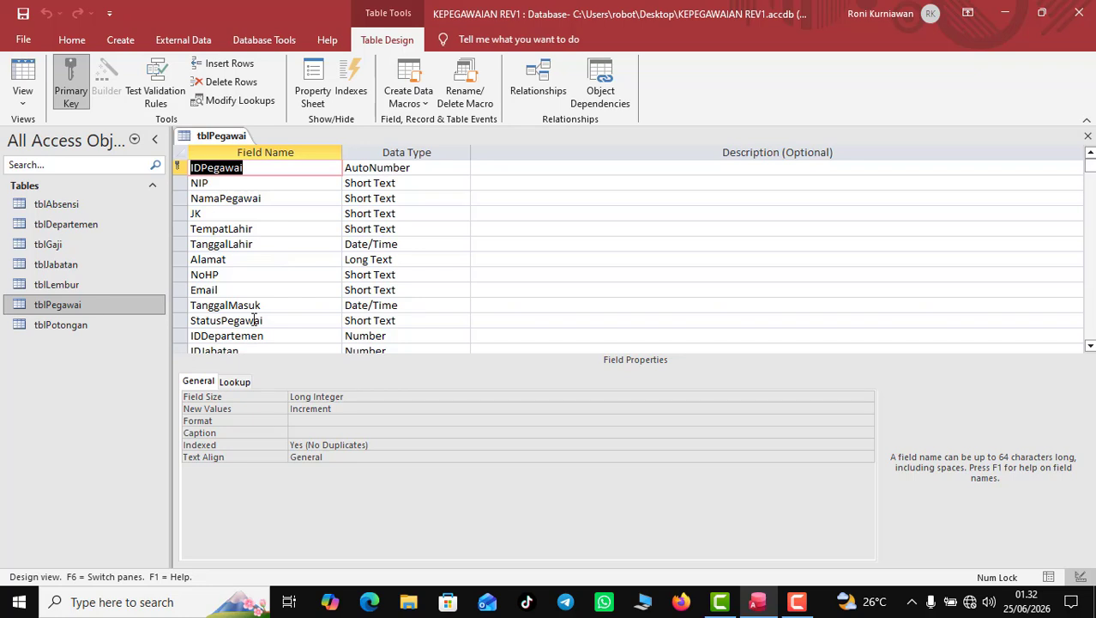
{"action": "left_click", "coordinate": [254, 320]}
{"action": "left_click", "coordinate": [325, 340]}
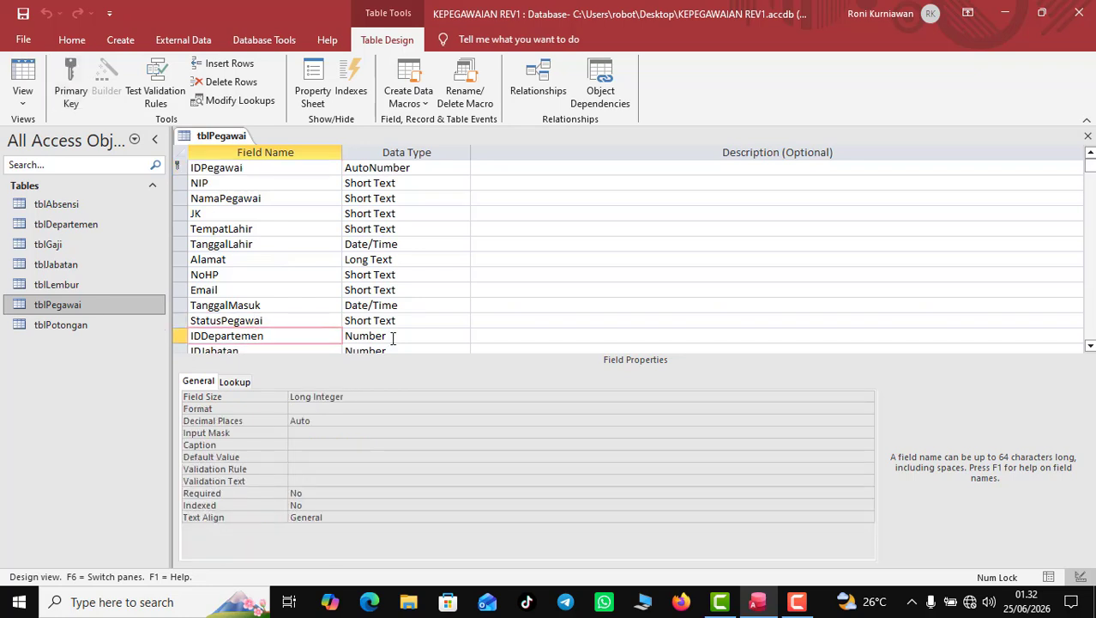
Start the Lookup Wizard on tblPegawai's IDDepartemen field and choose tblDepartemen as the source of its values
{"action": "left_click", "coordinate": [393, 338]}
{"action": "left_click", "coordinate": [461, 336]}
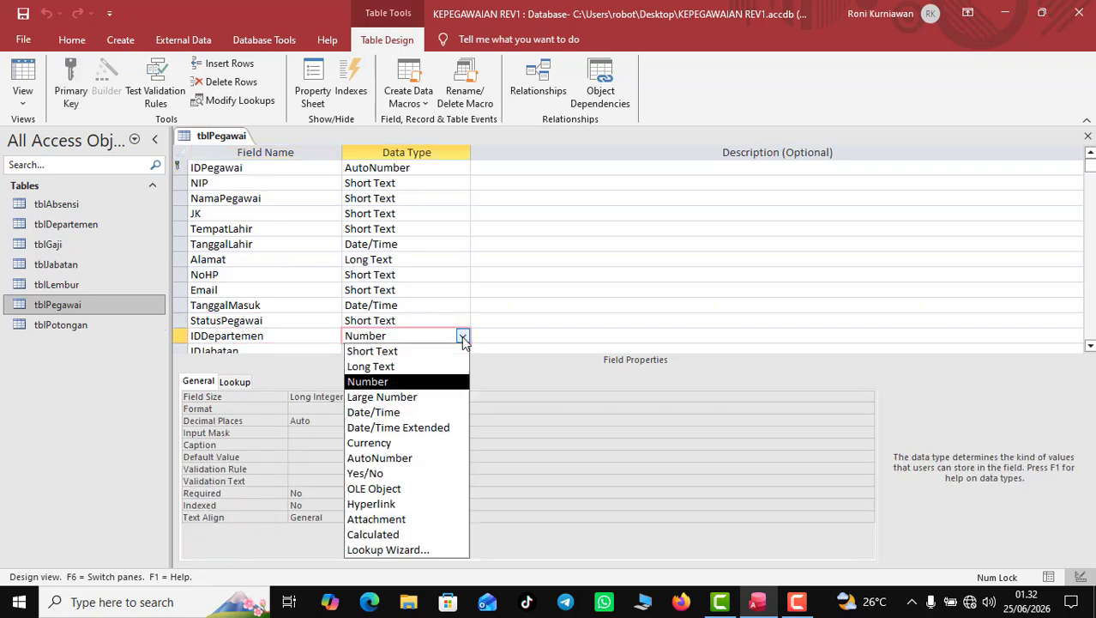
{"action": "left_click", "coordinate": [440, 552]}
{"action": "left_click", "coordinate": [631, 358]}
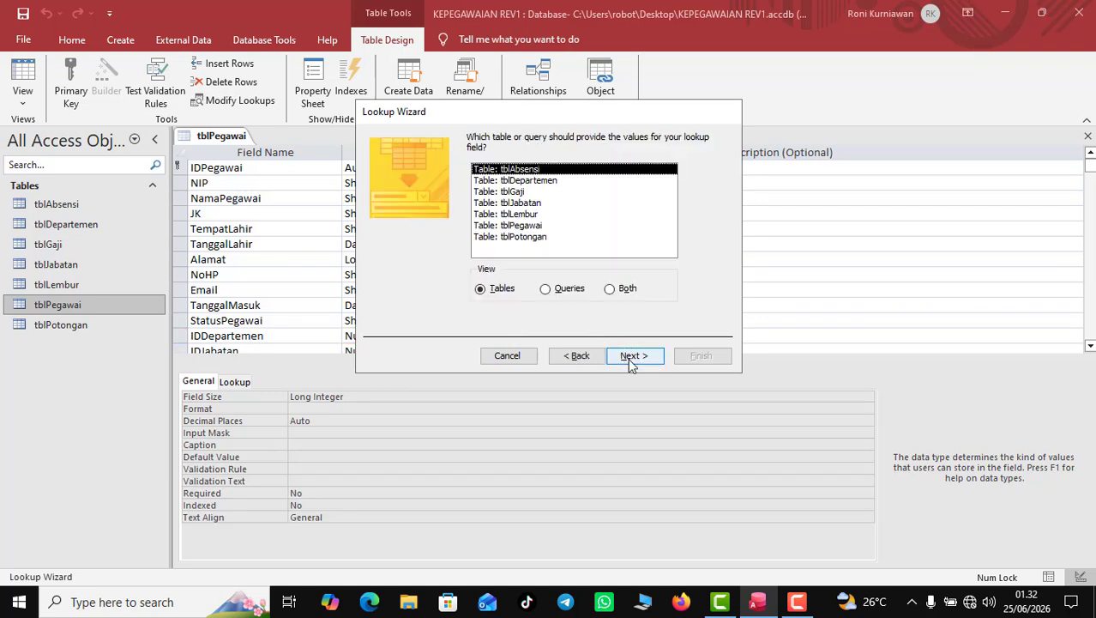
{"action": "left_click", "coordinate": [525, 181]}
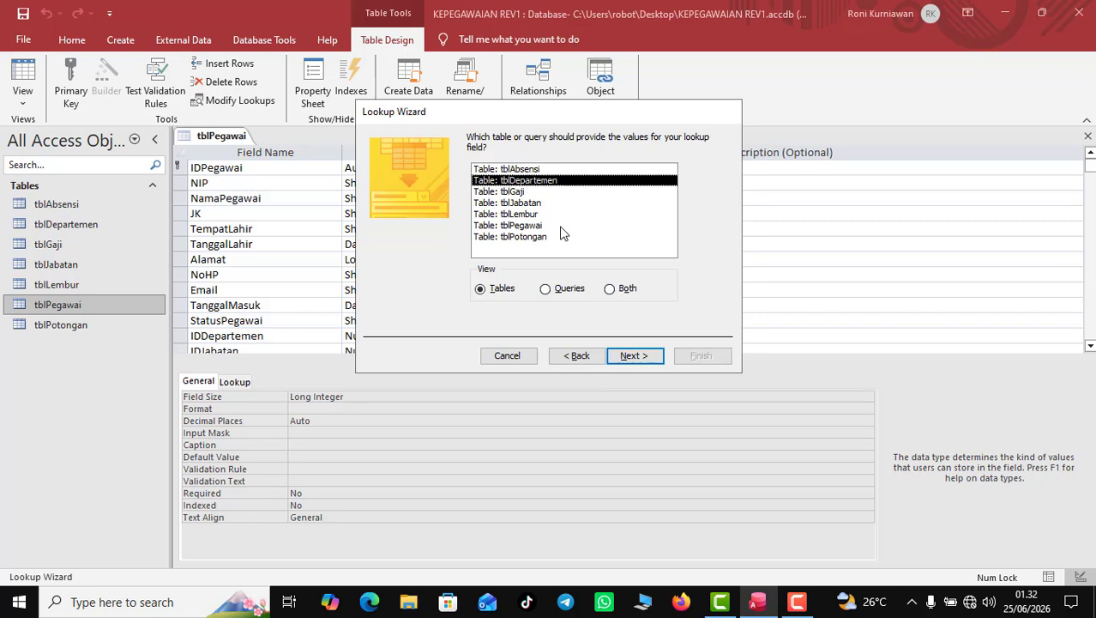
{"action": "left_click", "coordinate": [629, 355]}
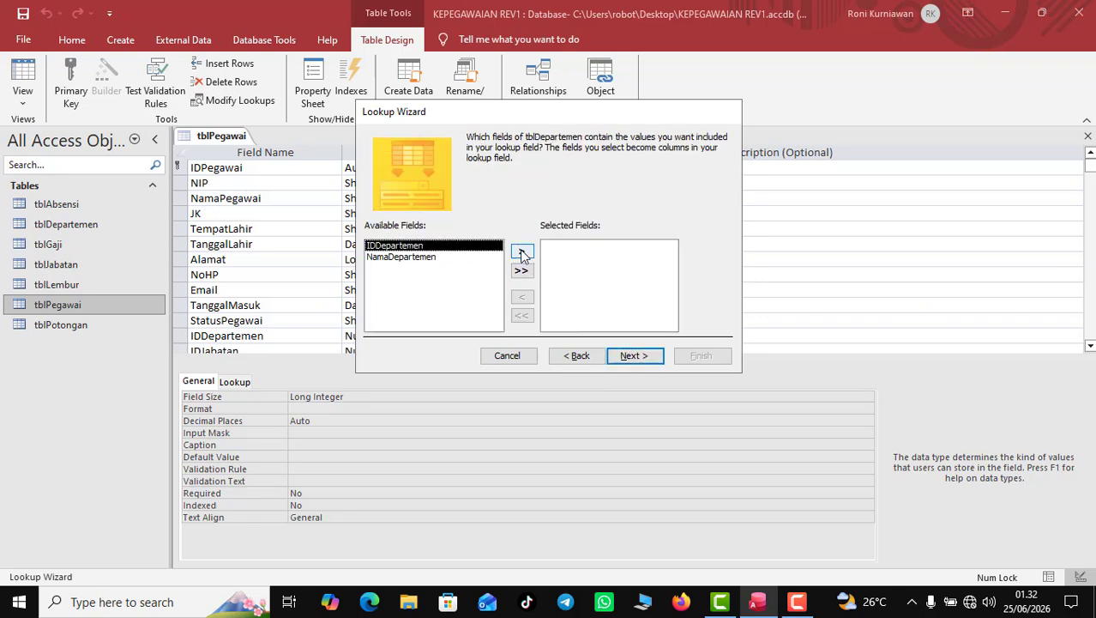
Include IDDepartemen and NamaDepartemen in the lookup, finish with no sorting and the label IDDepartemen, and save the table
{"action": "left_click", "coordinate": [521, 251]}
{"action": "left_click", "coordinate": [521, 251]}
{"action": "left_click", "coordinate": [625, 361]}
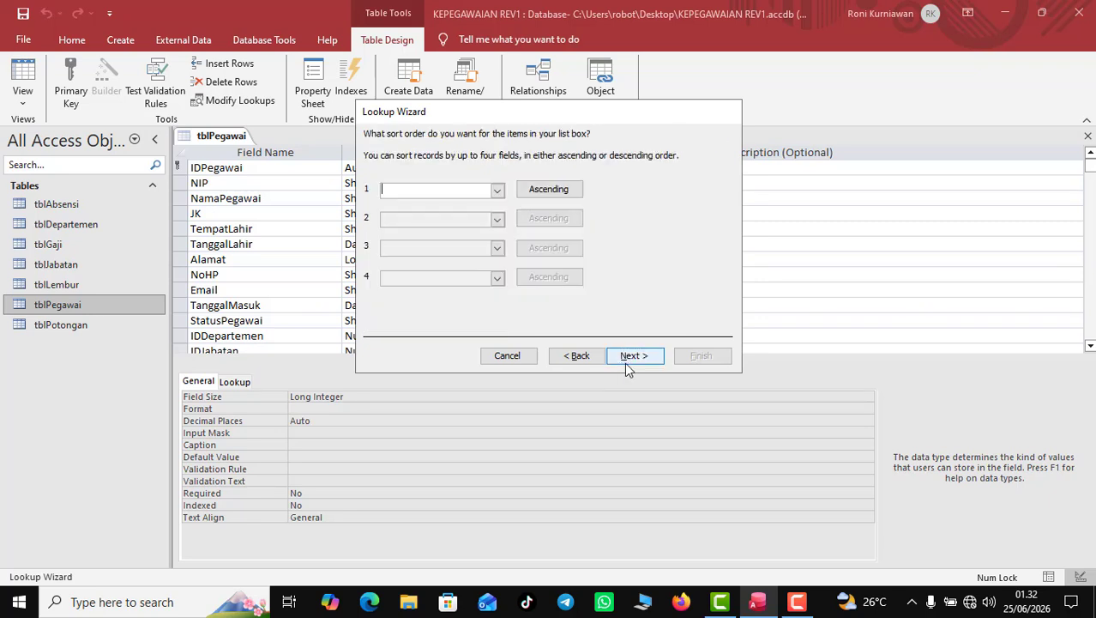
{"action": "left_click", "coordinate": [628, 359]}
{"action": "left_click", "coordinate": [628, 358]}
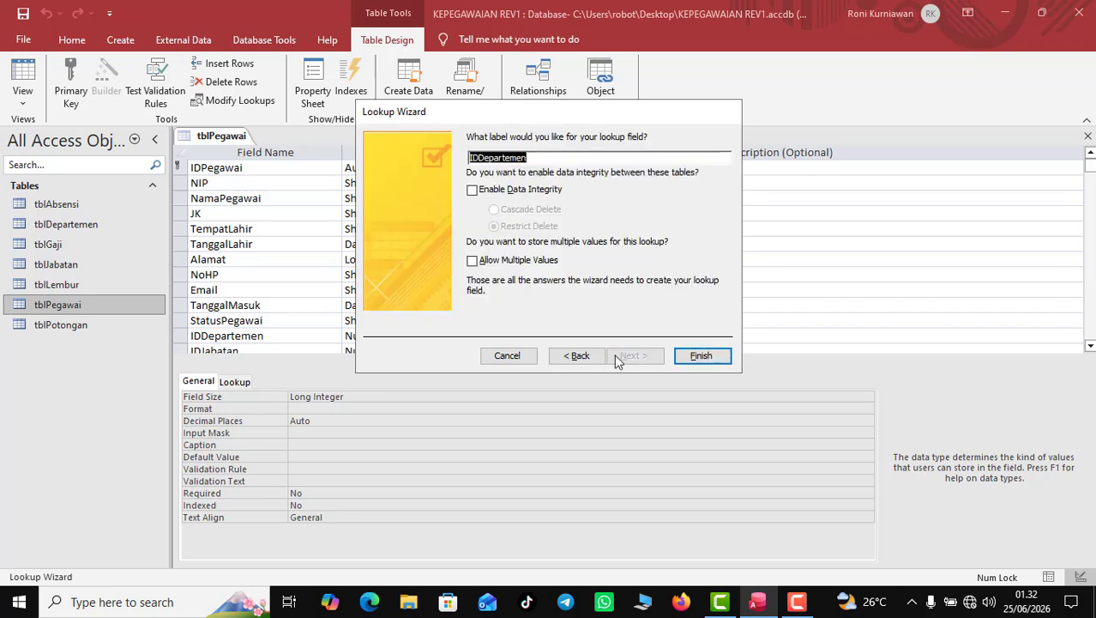
{"action": "left_click", "coordinate": [699, 356]}
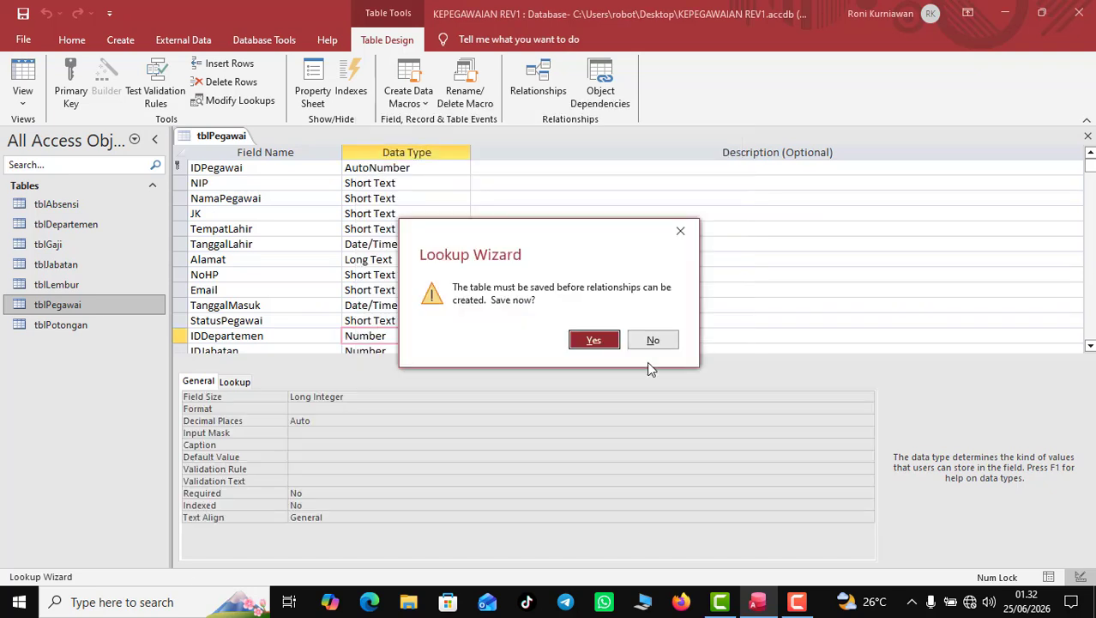
{"action": "left_click", "coordinate": [583, 342]}
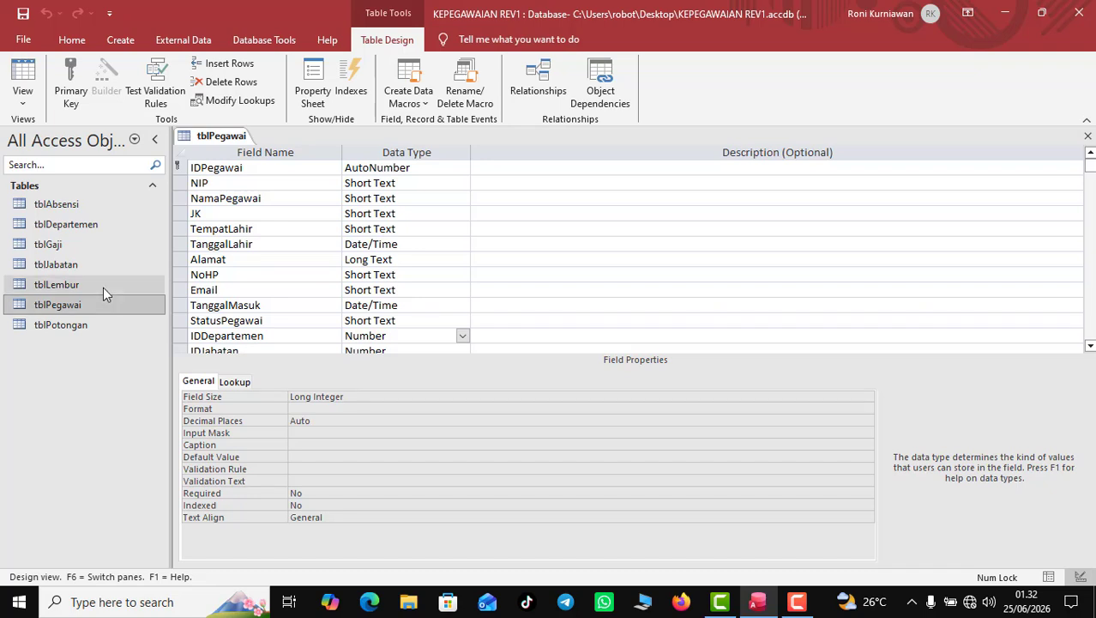
Add two departments, Marketing and Sales, as records in tblDepartemen
{"action": "double_click", "coordinate": [102, 226]}
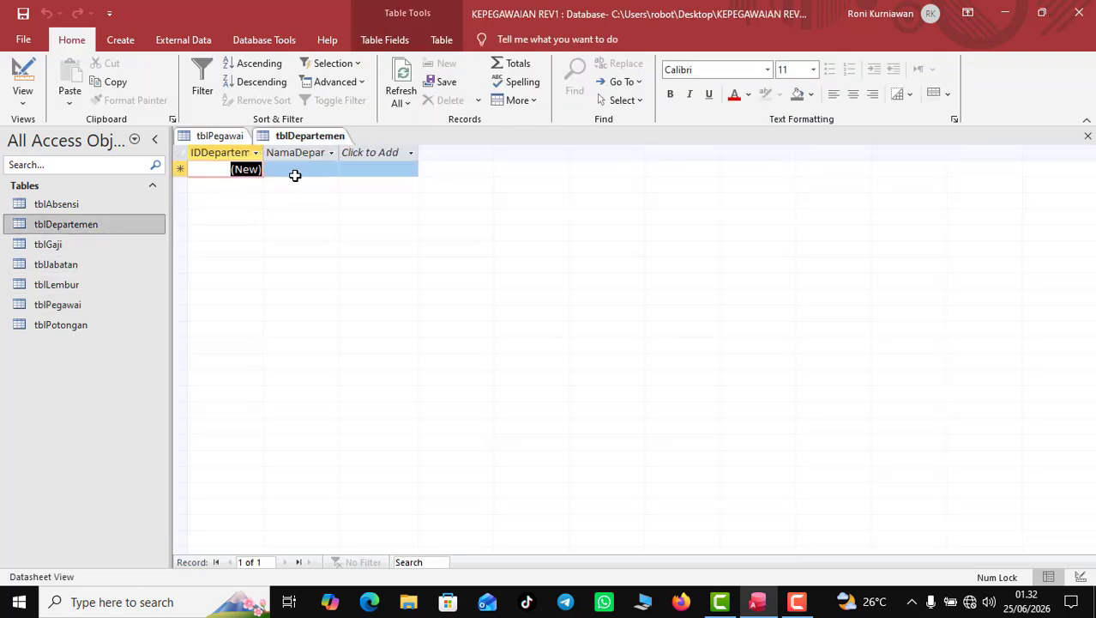
{"action": "left_click", "coordinate": [301, 172]}
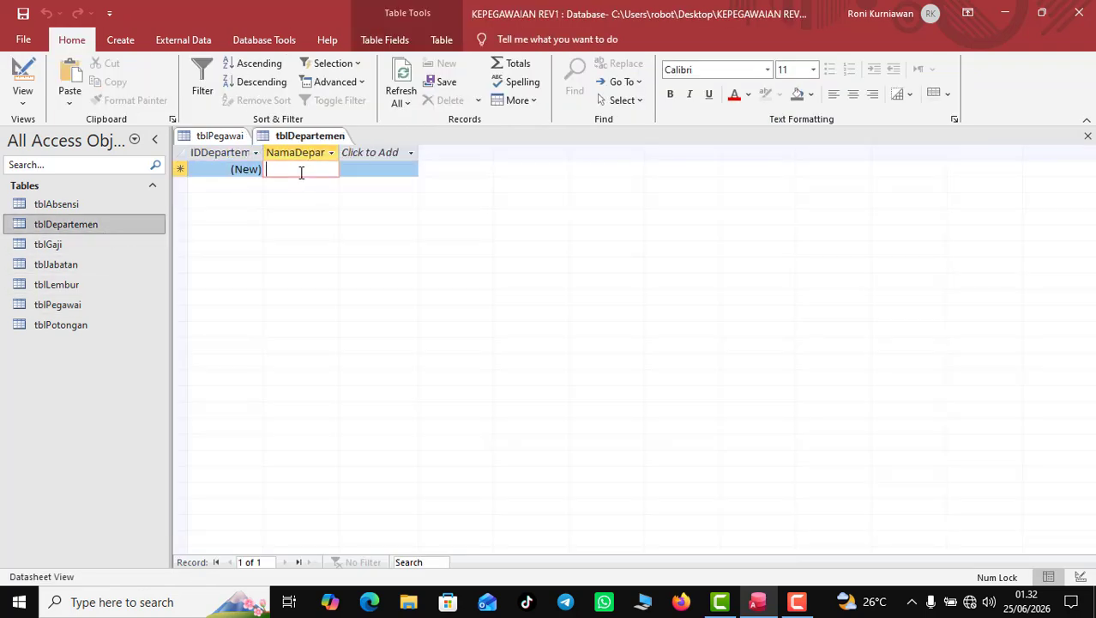
{"action": "type", "text": "Marketing"}
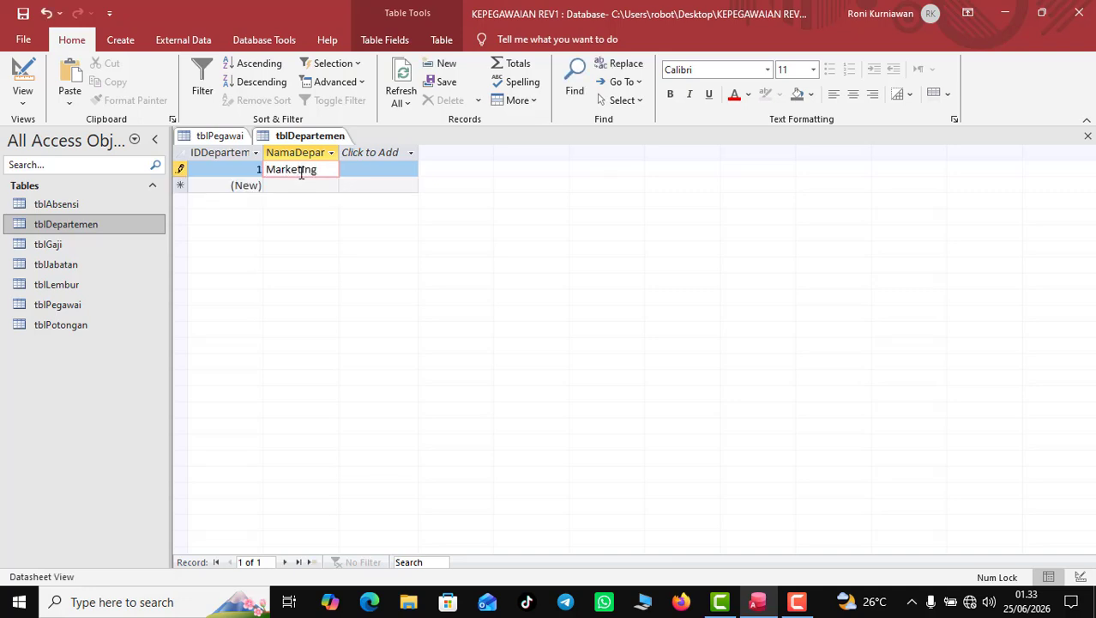
{"action": "key", "text": "Return"}
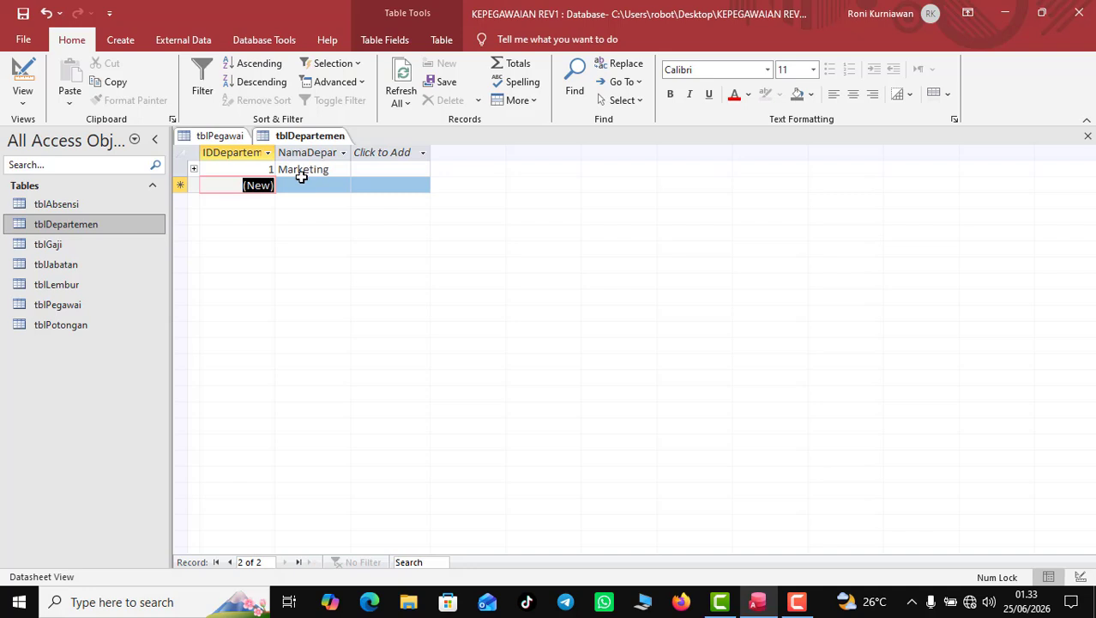
{"action": "left_click", "coordinate": [299, 182]}
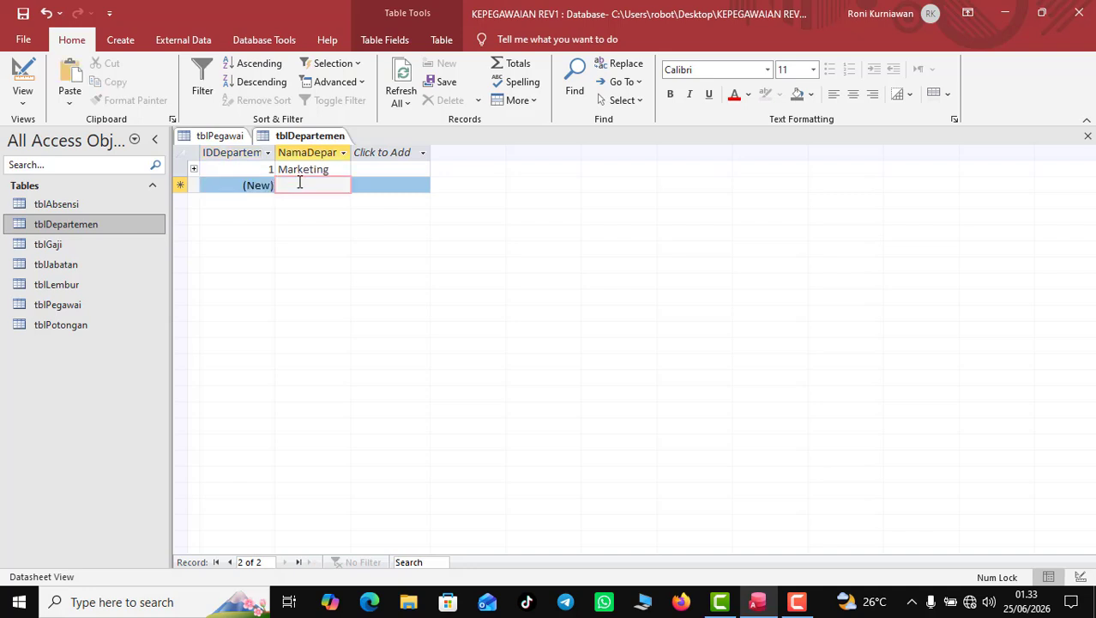
{"action": "type", "text": "Sales"}
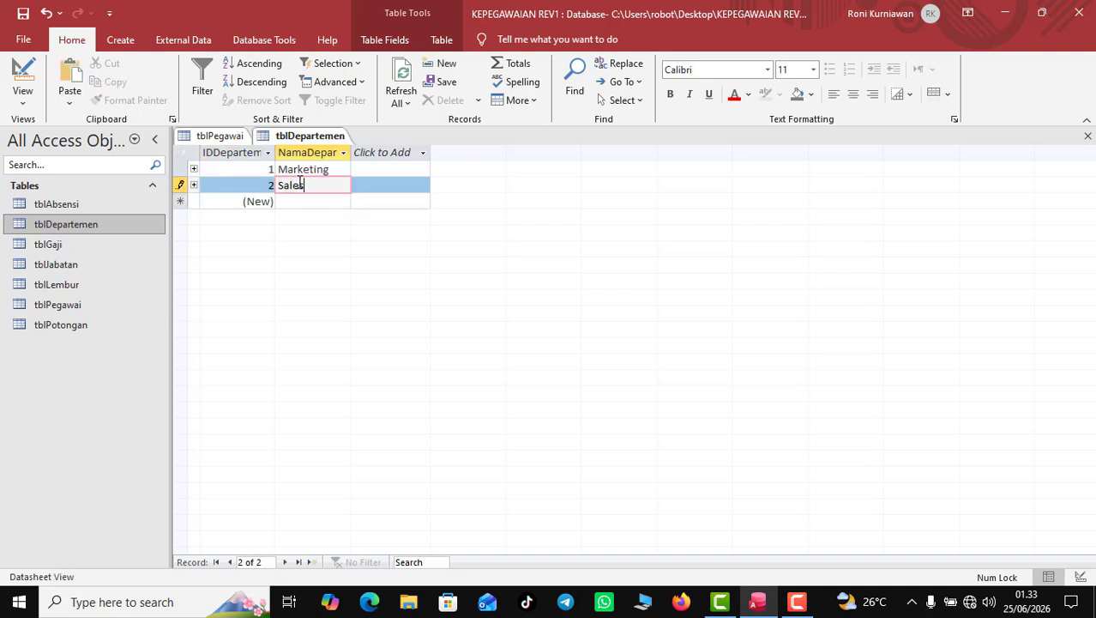
{"action": "key", "text": "Return"}
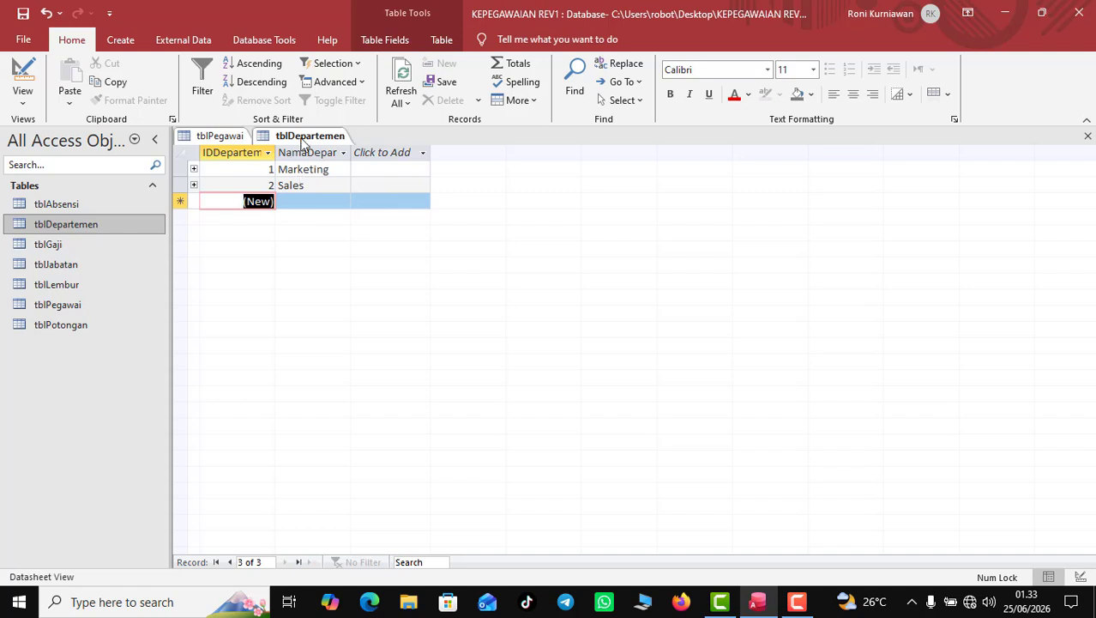
Save tblPegawai, show it in Datasheet View and check the choices offered by its IDDepartemen lookup
{"action": "left_click", "coordinate": [230, 139]}
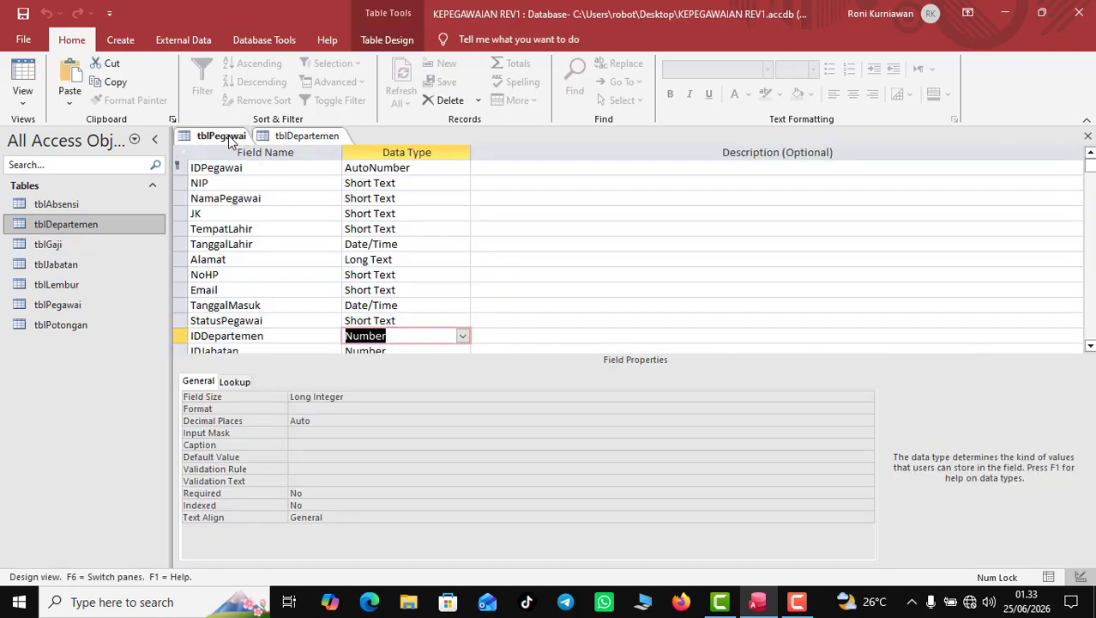
{"action": "right_click", "coordinate": [230, 141]}
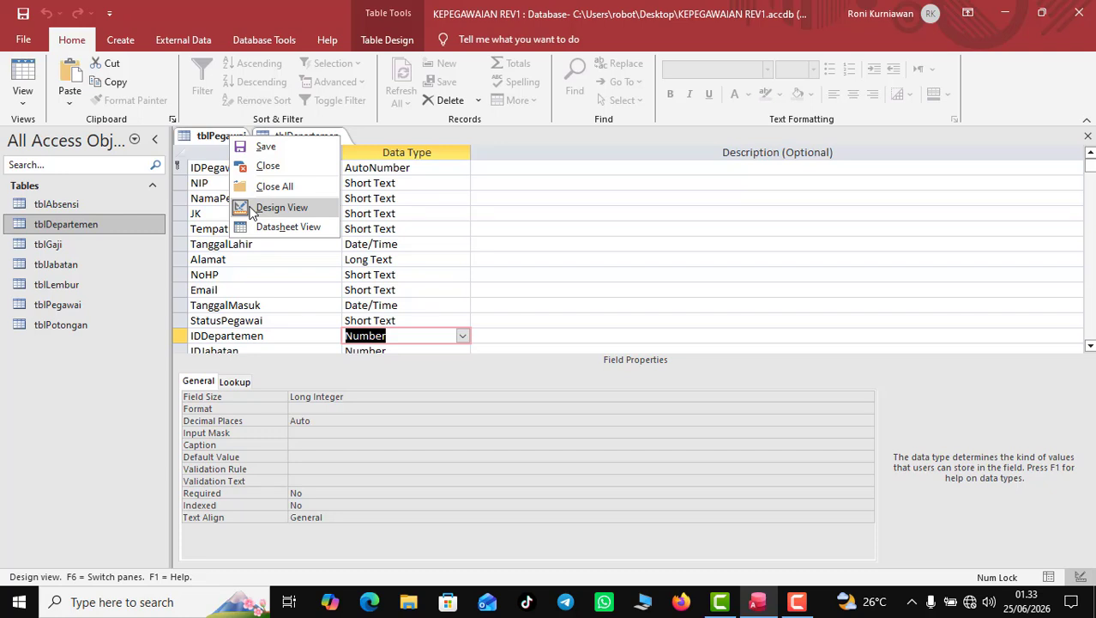
{"action": "left_click", "coordinate": [261, 148]}
{"action": "right_click", "coordinate": [216, 138]}
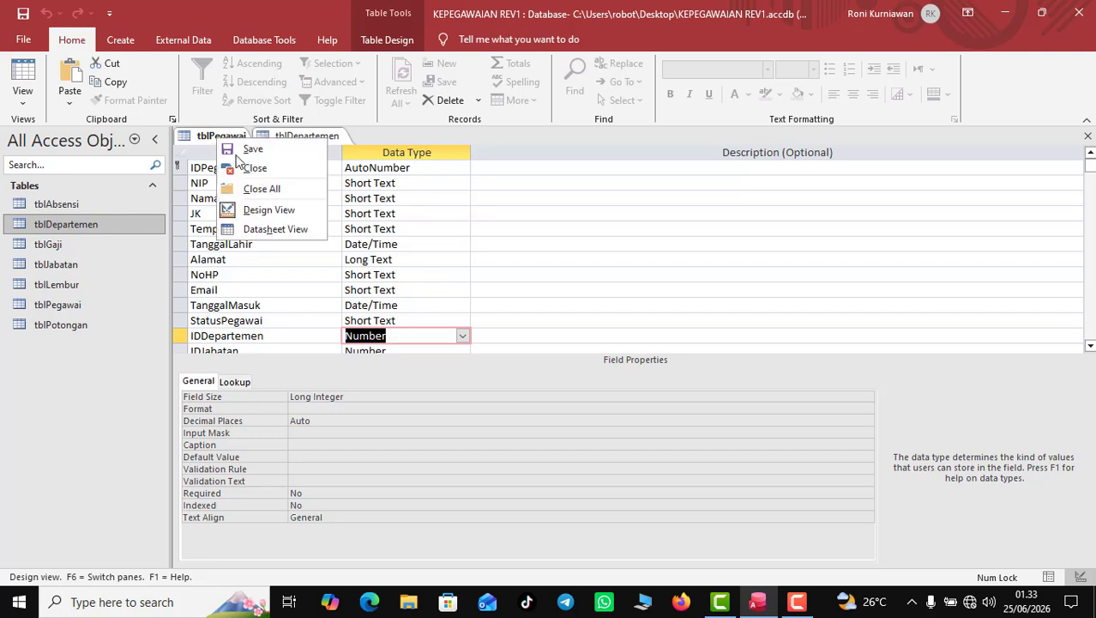
{"action": "left_click", "coordinate": [258, 228]}
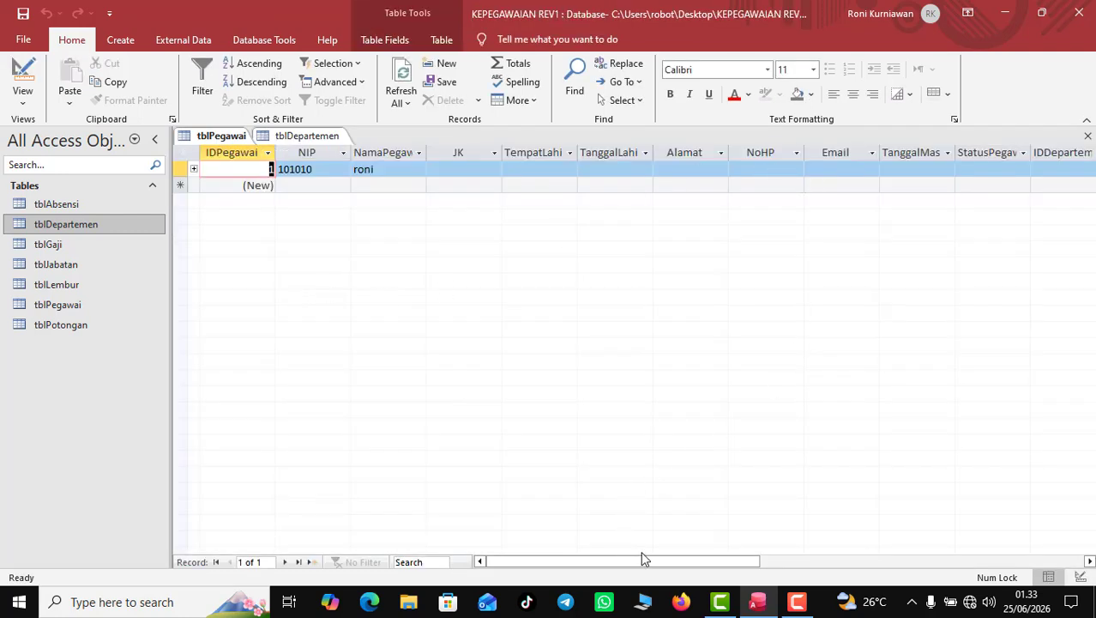
{"action": "left_click_drag", "start_coordinate": [653, 556], "coordinate": [743, 566]}
{"action": "left_click", "coordinate": [772, 170]}
{"action": "left_click", "coordinate": [796, 168]}
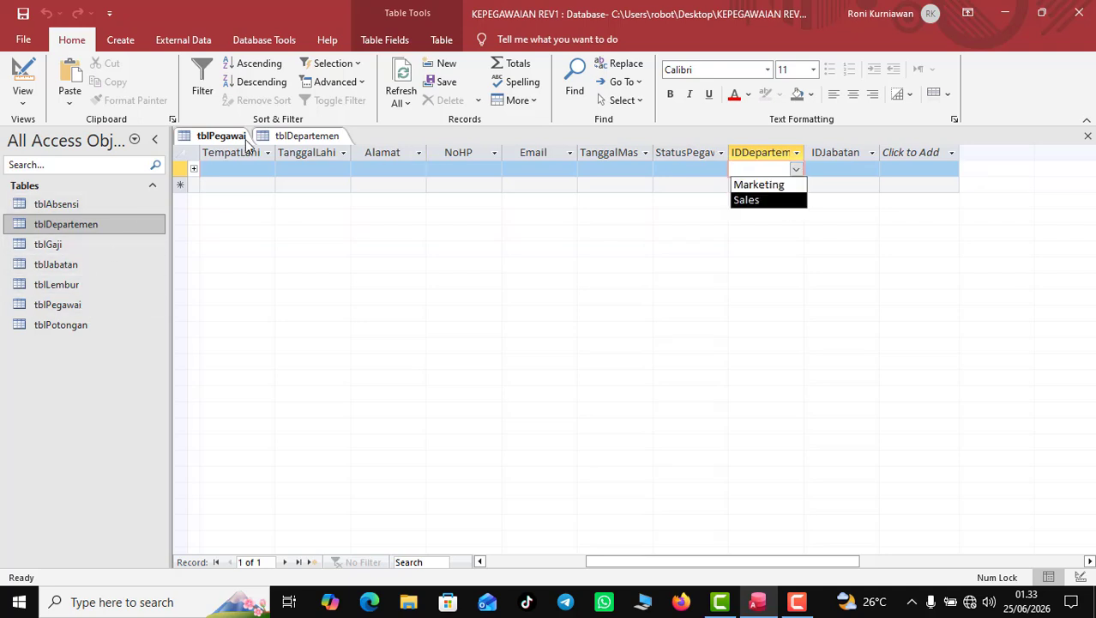
Return tblPegawai to Design View and start a lookup for IDJabatan that takes its values from tblJabatan
{"action": "right_click", "coordinate": [223, 145]}
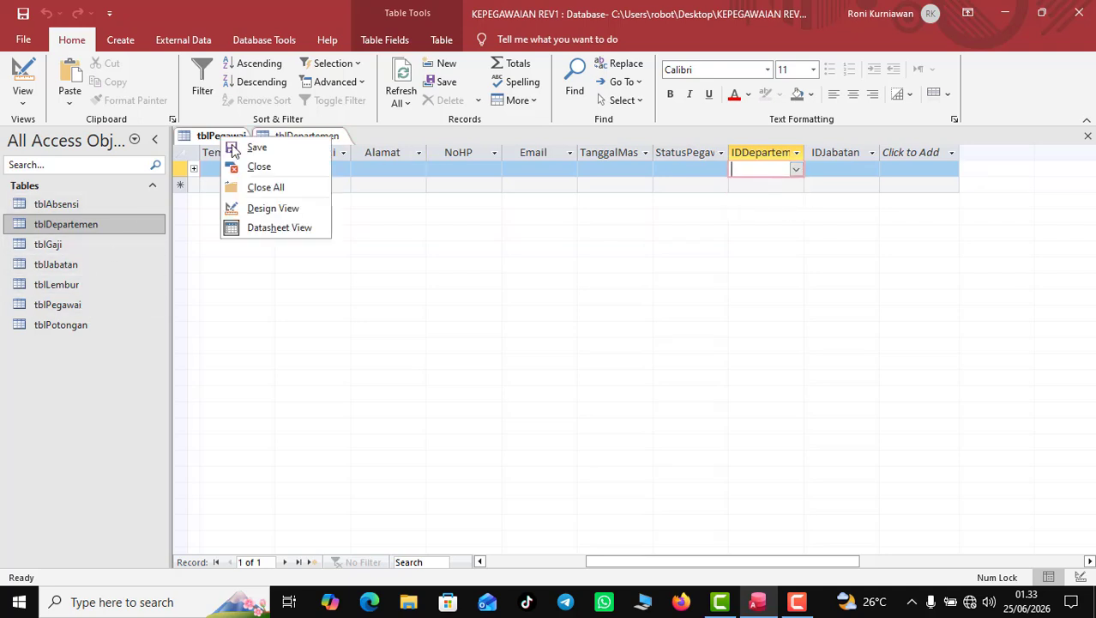
{"action": "left_click", "coordinate": [261, 205]}
{"action": "scroll", "coordinate": [267, 328], "scroll_direction": "down", "scroll_amount": 1}
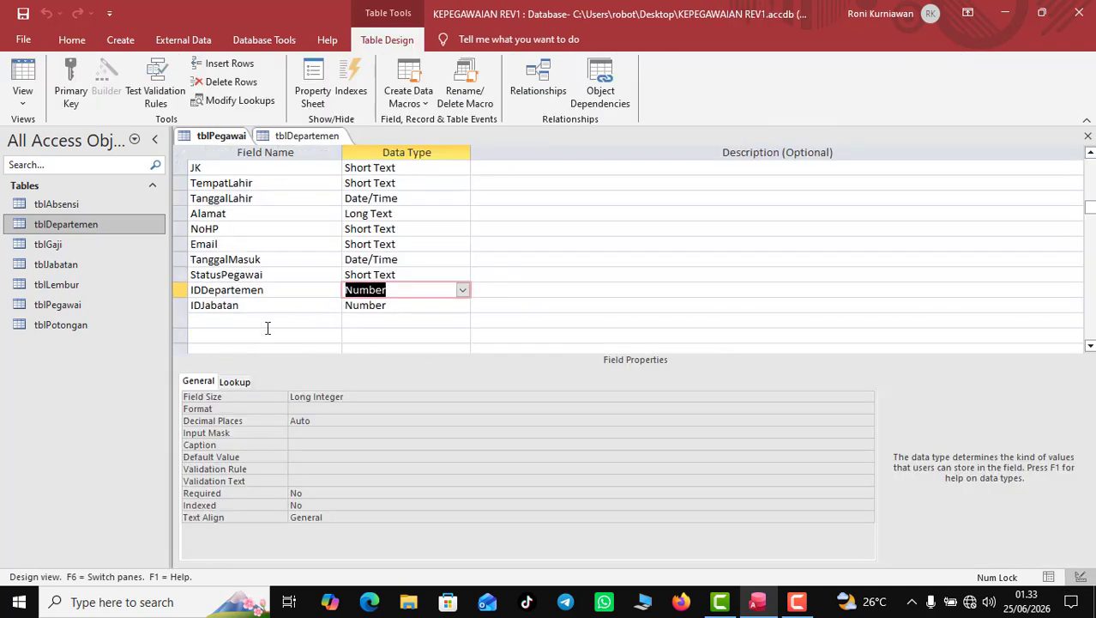
{"action": "left_click", "coordinate": [268, 292]}
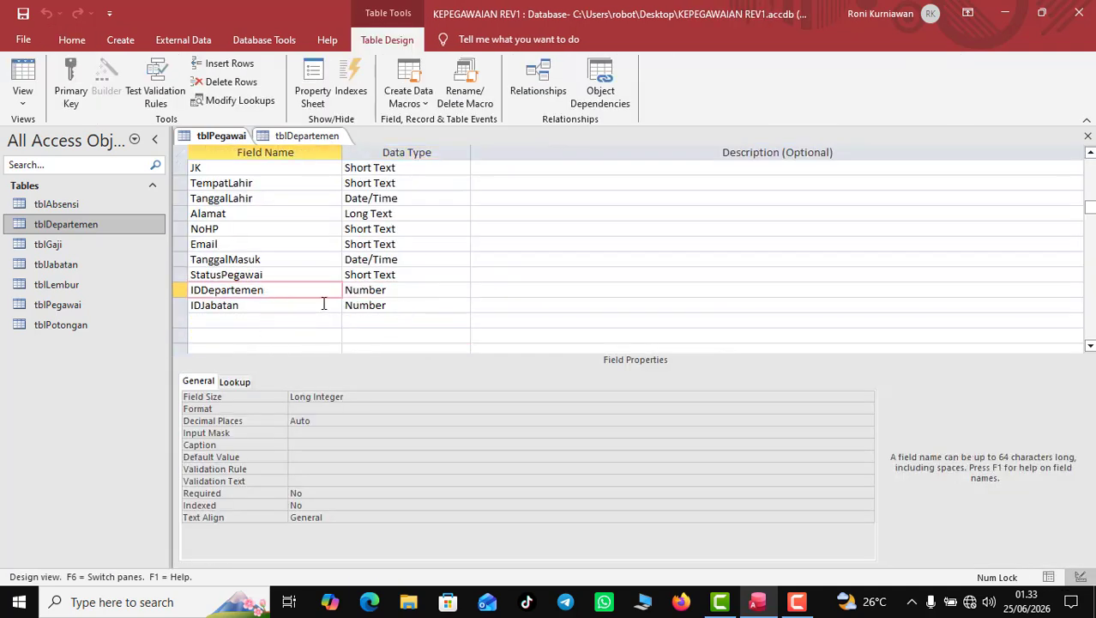
{"action": "left_click", "coordinate": [324, 304]}
{"action": "left_click", "coordinate": [466, 302]}
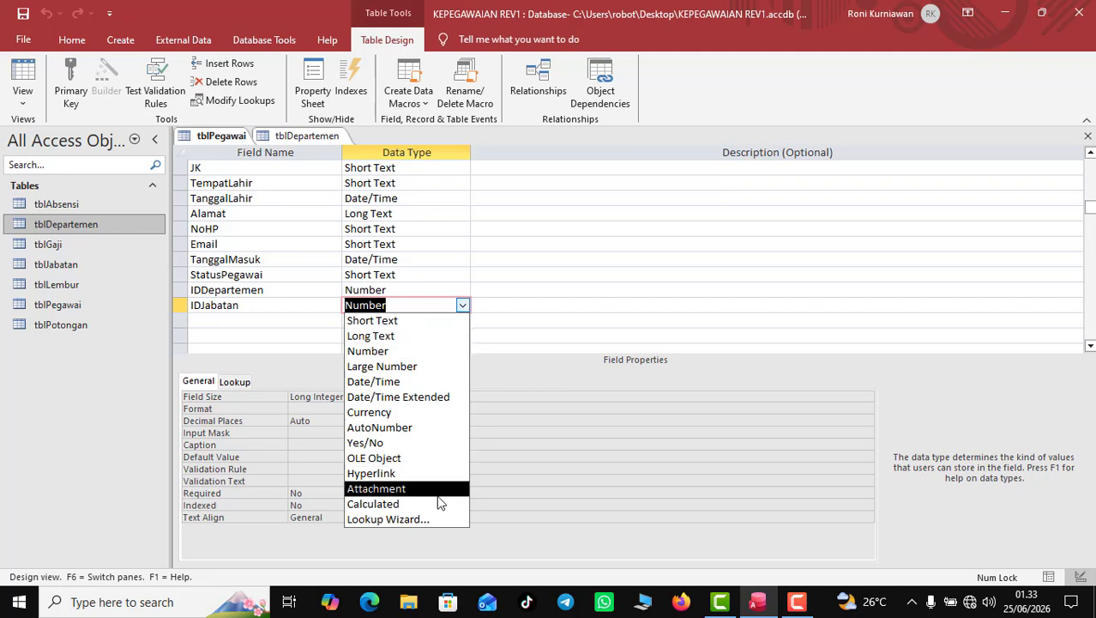
{"action": "left_click", "coordinate": [448, 519]}
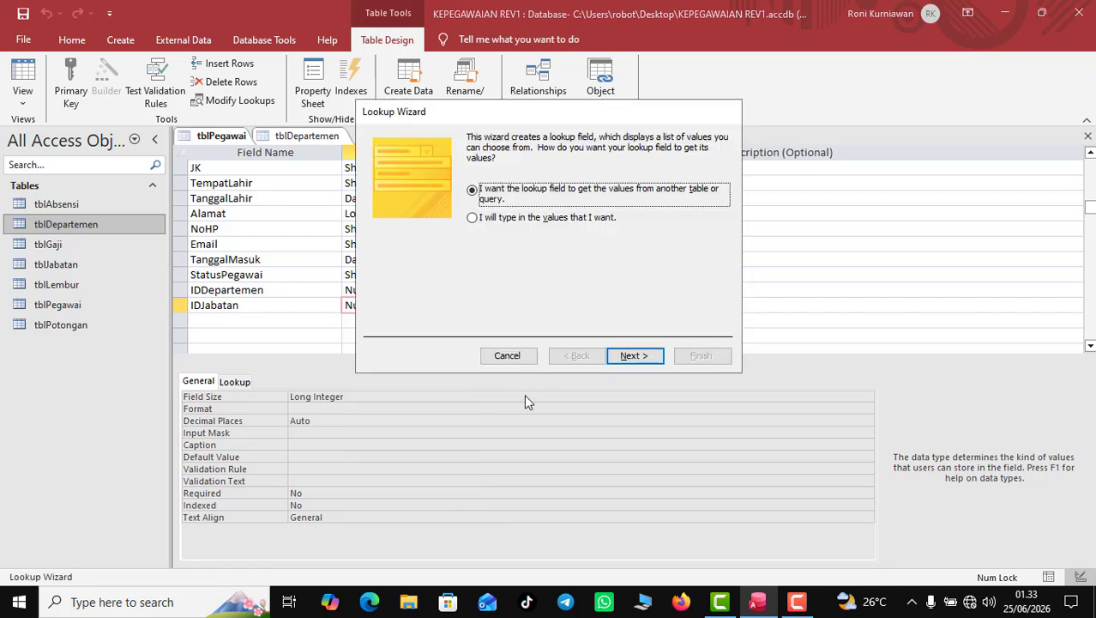
{"action": "left_click", "coordinate": [633, 355]}
{"action": "left_click", "coordinate": [516, 203]}
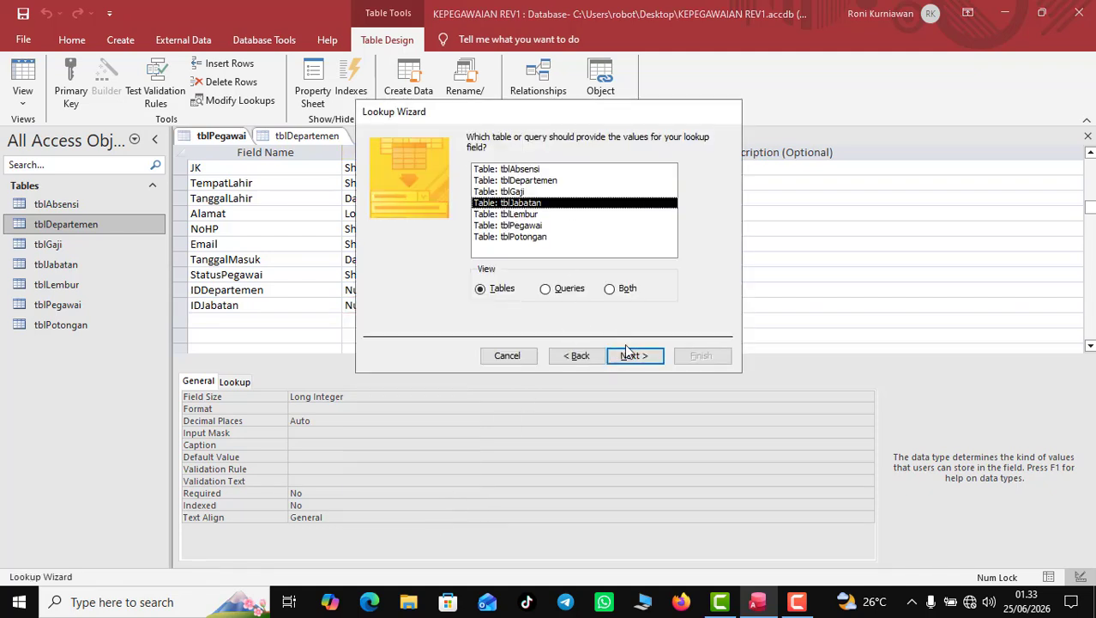
{"action": "left_click", "coordinate": [630, 356]}
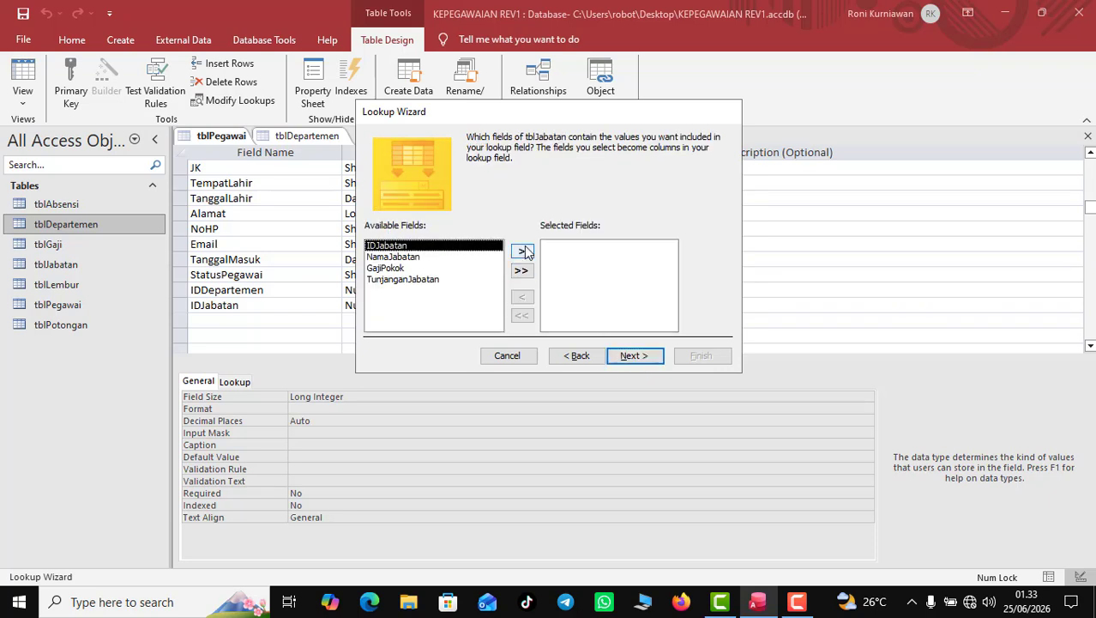
Include IDJabatan and NamaJabatan in the lookup, finish with no sorting, the key column hidden and the label IDJabatan, and save the table
{"action": "left_click", "coordinate": [523, 250]}
{"action": "left_click", "coordinate": [523, 251]}
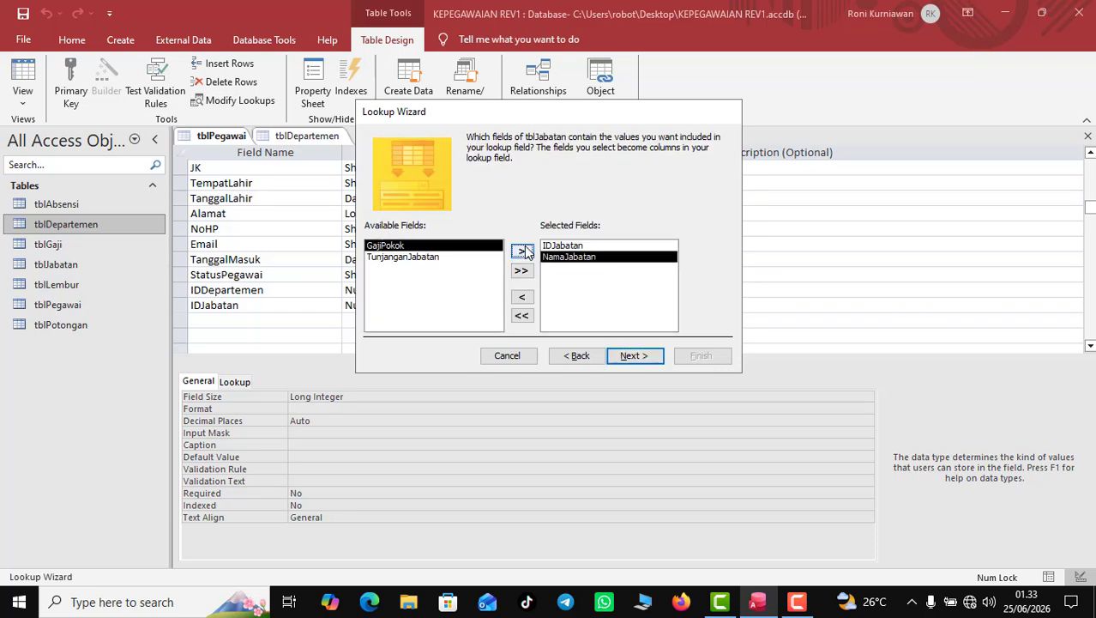
{"action": "left_click", "coordinate": [631, 356]}
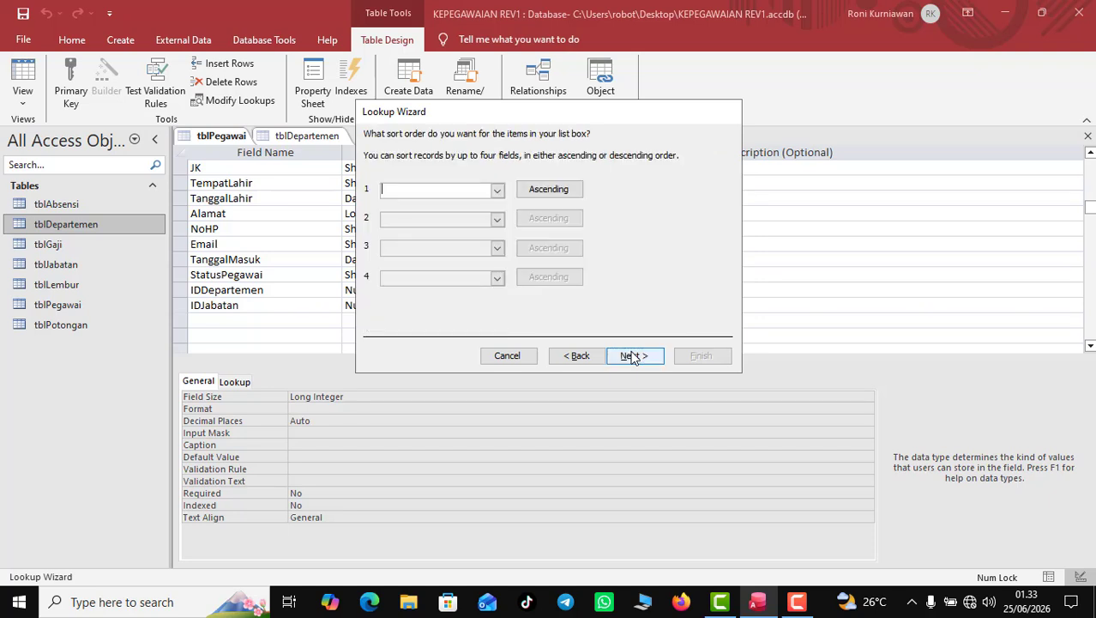
{"action": "left_click", "coordinate": [632, 356]}
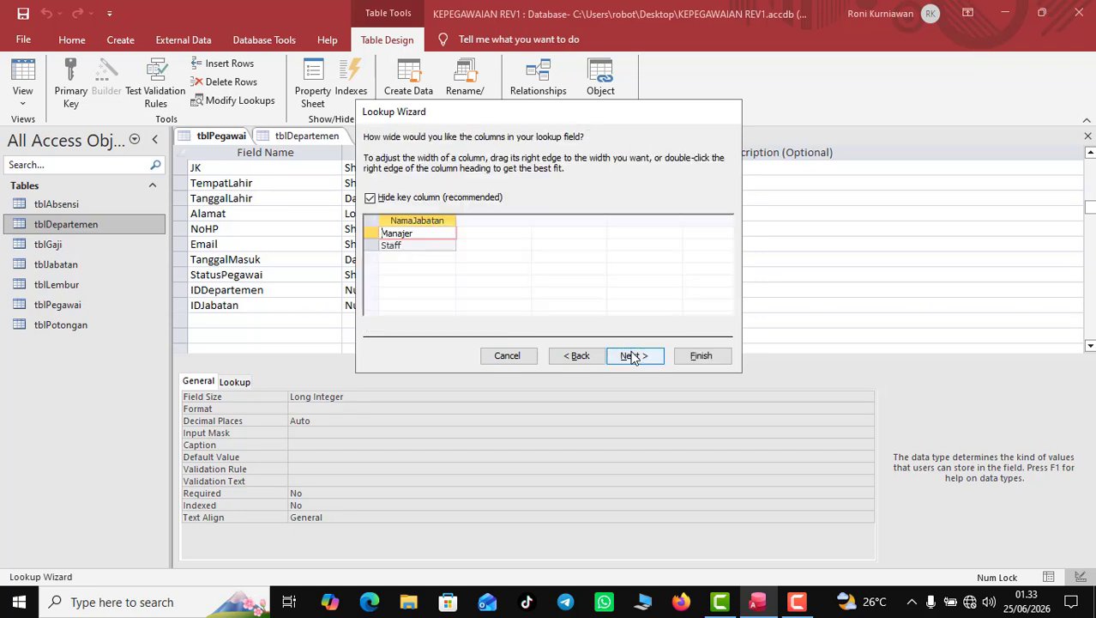
{"action": "left_click", "coordinate": [632, 356]}
{"action": "left_click", "coordinate": [698, 355]}
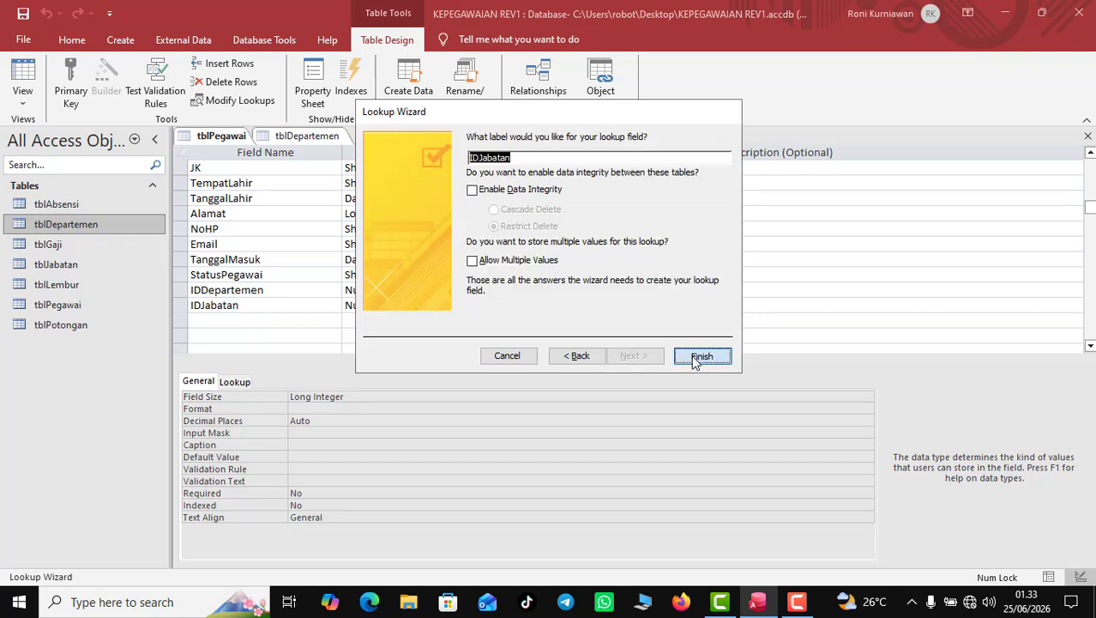
{"action": "left_click", "coordinate": [593, 340]}
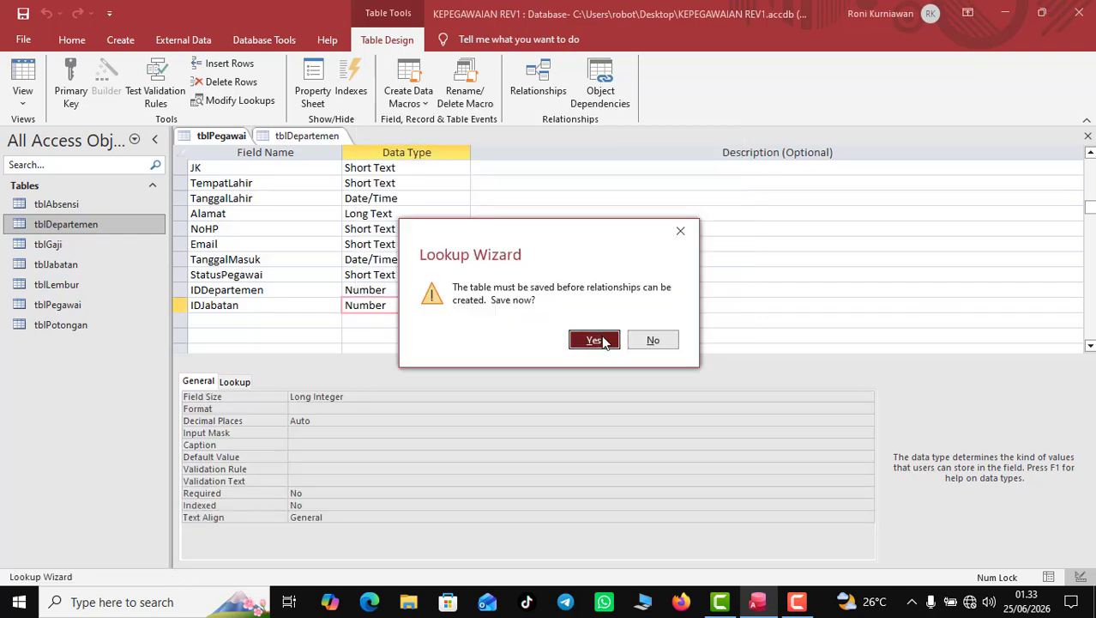
Close tblPegawai and tblDepartemen
{"action": "right_click", "coordinate": [214, 142]}
{"action": "left_click", "coordinate": [216, 140]}
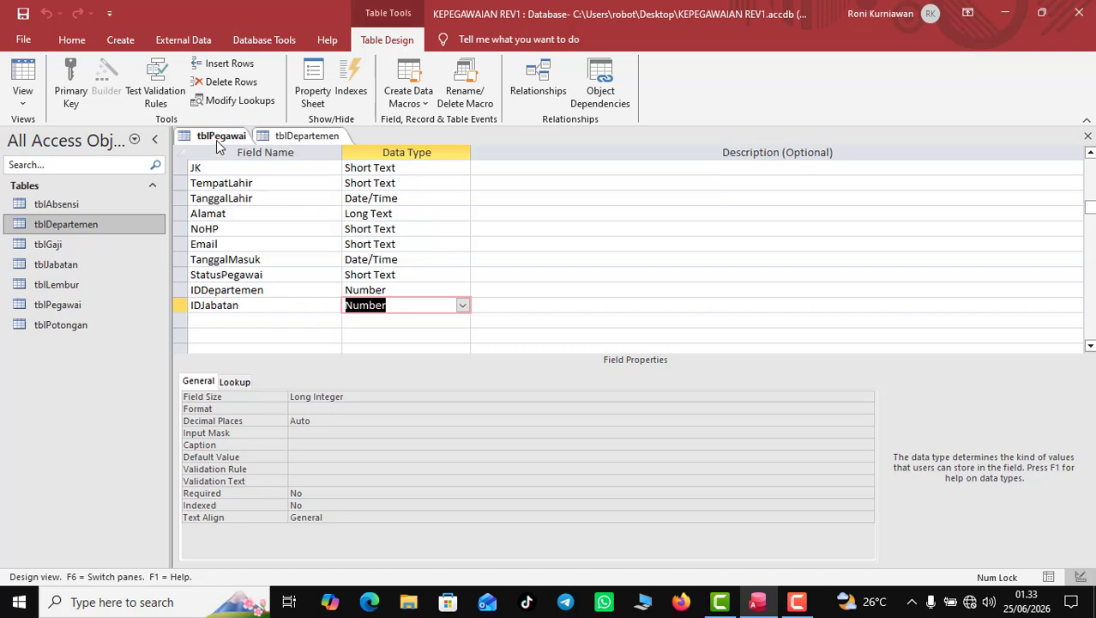
{"action": "right_click", "coordinate": [220, 145]}
{"action": "left_click", "coordinate": [230, 172]}
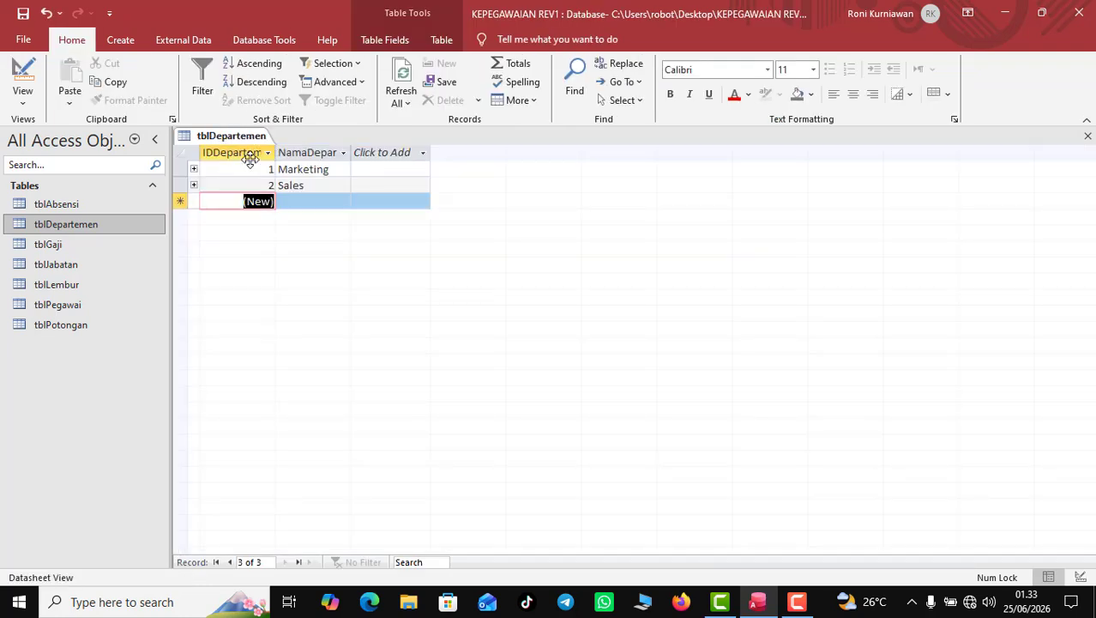
{"action": "right_click", "coordinate": [245, 139]}
{"action": "left_click", "coordinate": [260, 165]}
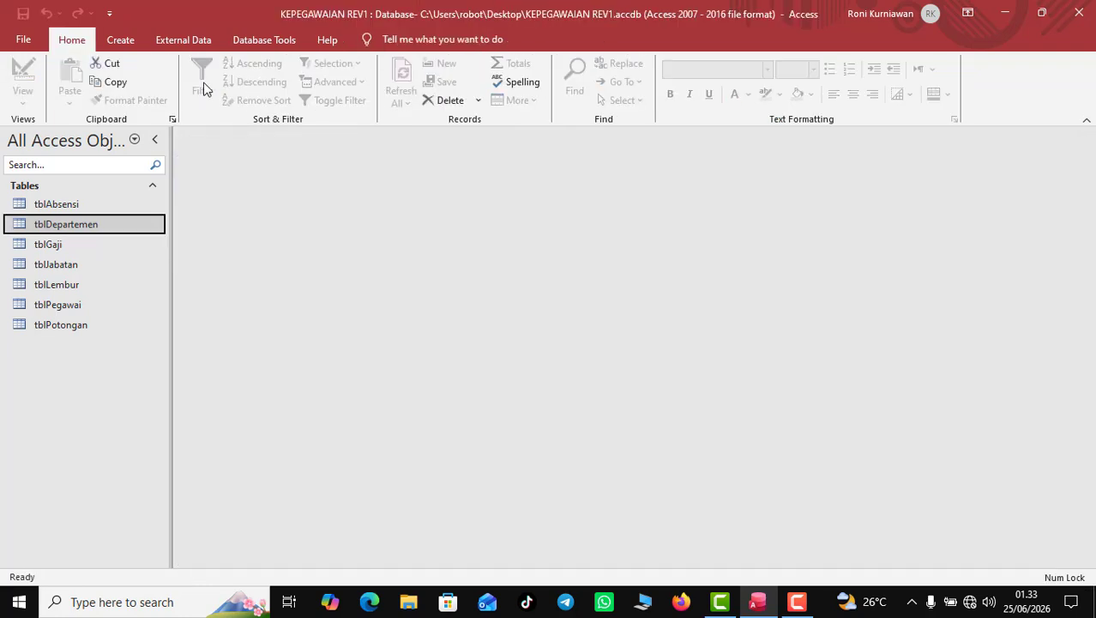
In the Relationships diagram, enforce referential integrity with cascading updates and deletes on the tblJabatan–tblPegawai relationship
{"action": "left_click", "coordinate": [263, 39]}
{"action": "left_click", "coordinate": [208, 82]}
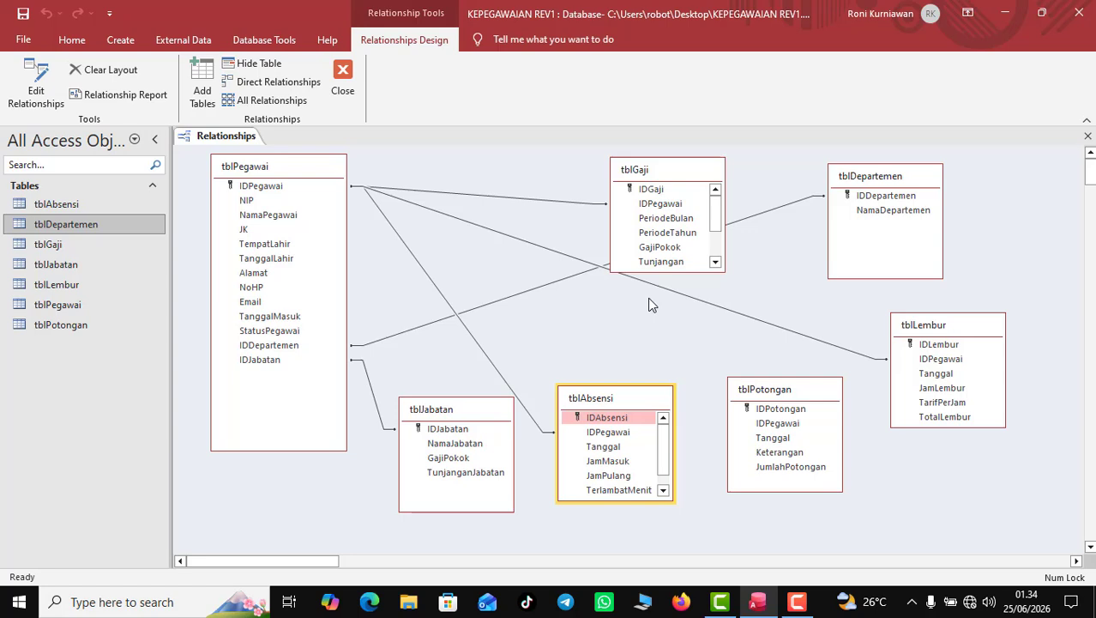
{"action": "double_click", "coordinate": [370, 386]}
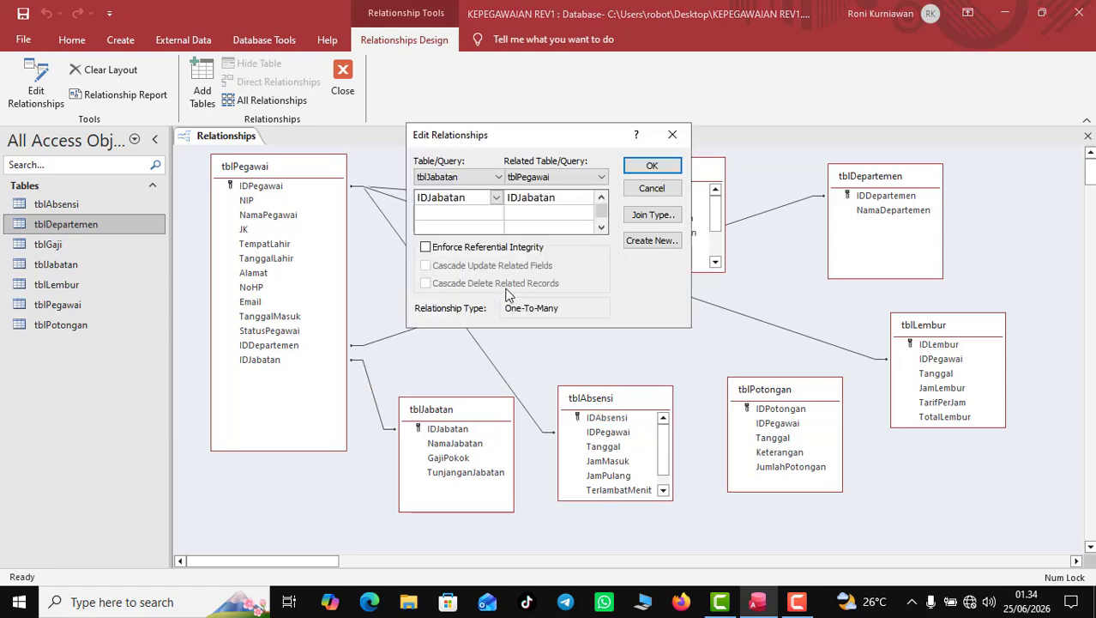
{"action": "left_click", "coordinate": [444, 248]}
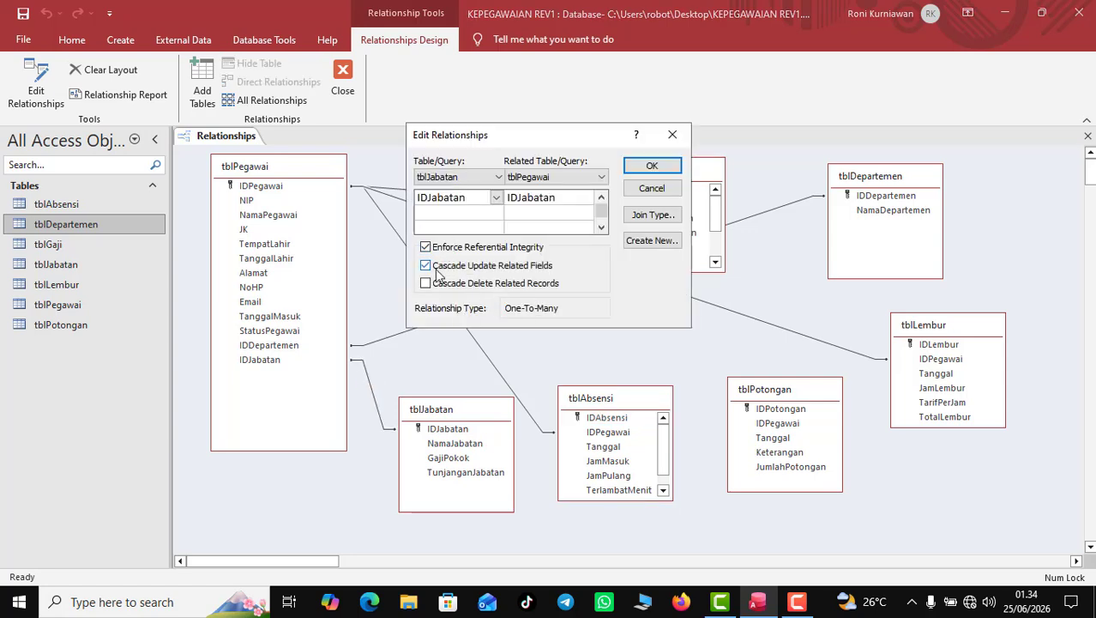
{"action": "left_click", "coordinate": [426, 283]}
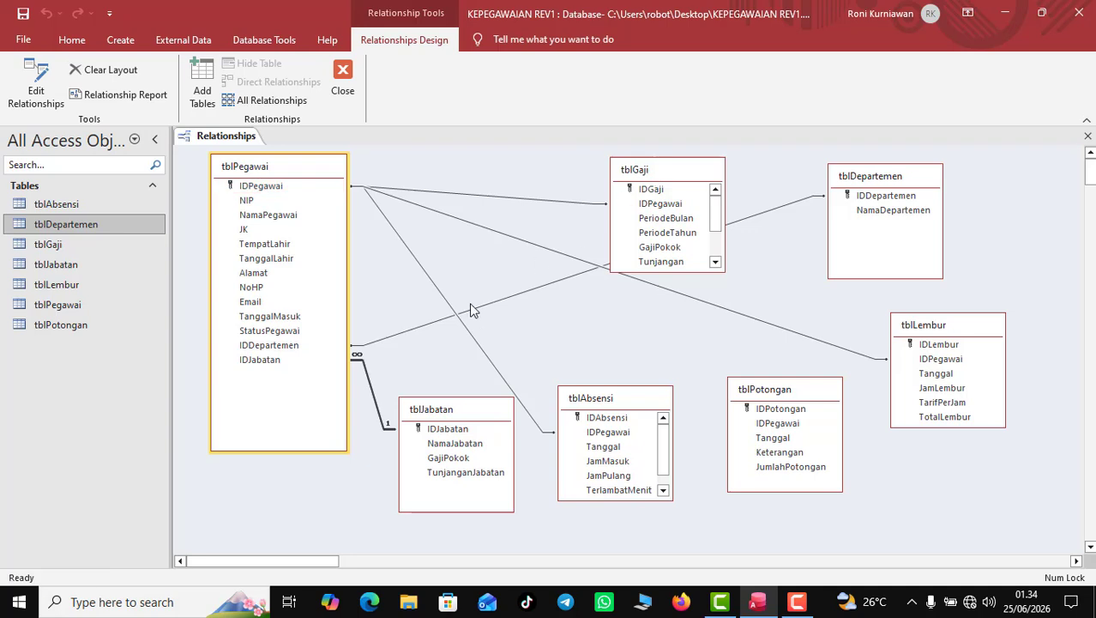
Enforce referential integrity with cascading updates and deletes on the IDDepartemen relationship between tblDepartemen and tblPegawai
{"action": "double_click", "coordinate": [433, 322]}
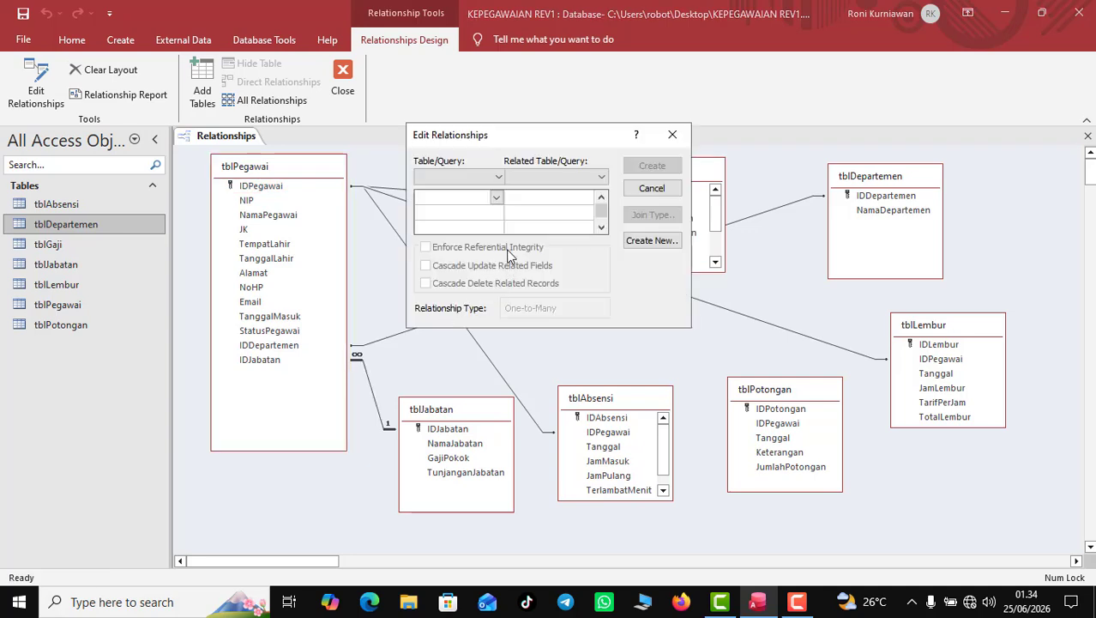
{"action": "left_click", "coordinate": [651, 188]}
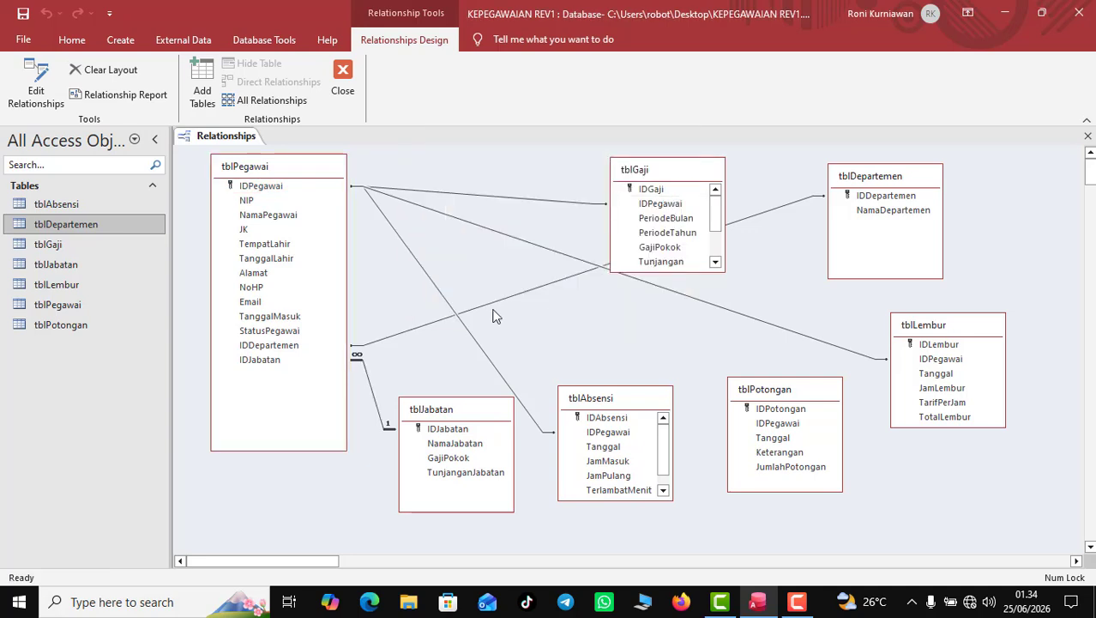
{"action": "double_click", "coordinate": [483, 303]}
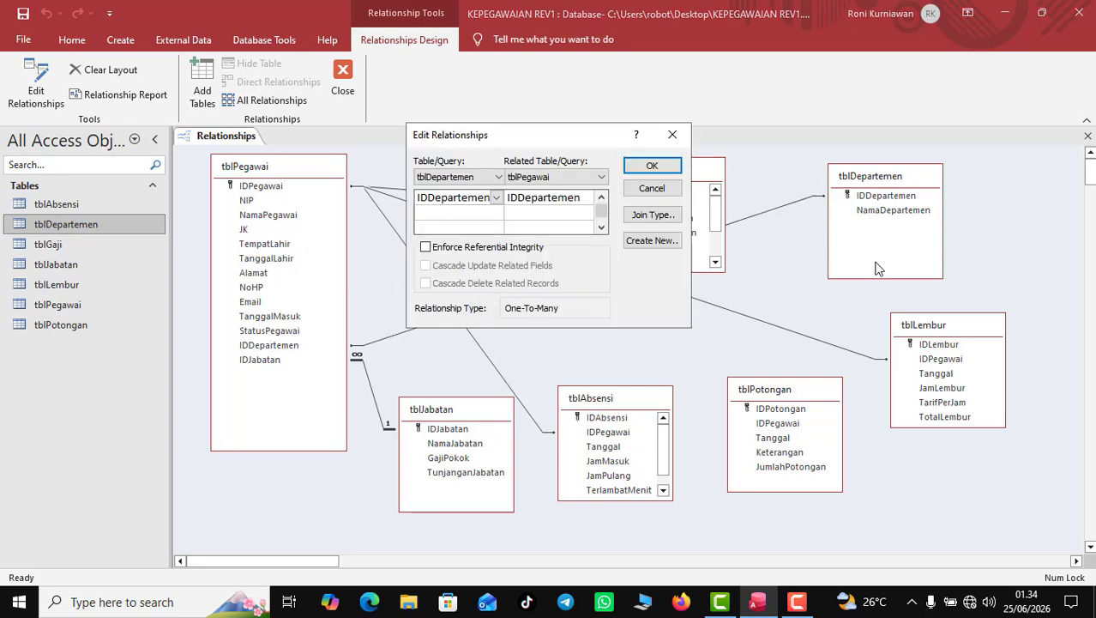
{"action": "left_click", "coordinate": [466, 248]}
{"action": "left_click", "coordinate": [459, 266]}
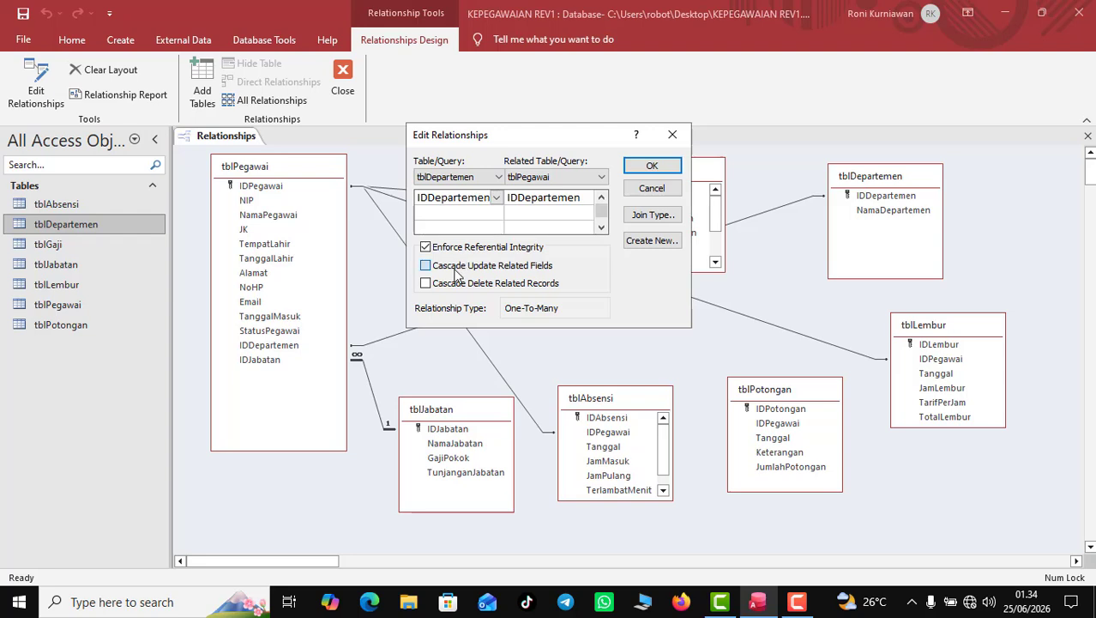
{"action": "left_click", "coordinate": [454, 283]}
{"action": "left_click", "coordinate": [652, 165]}
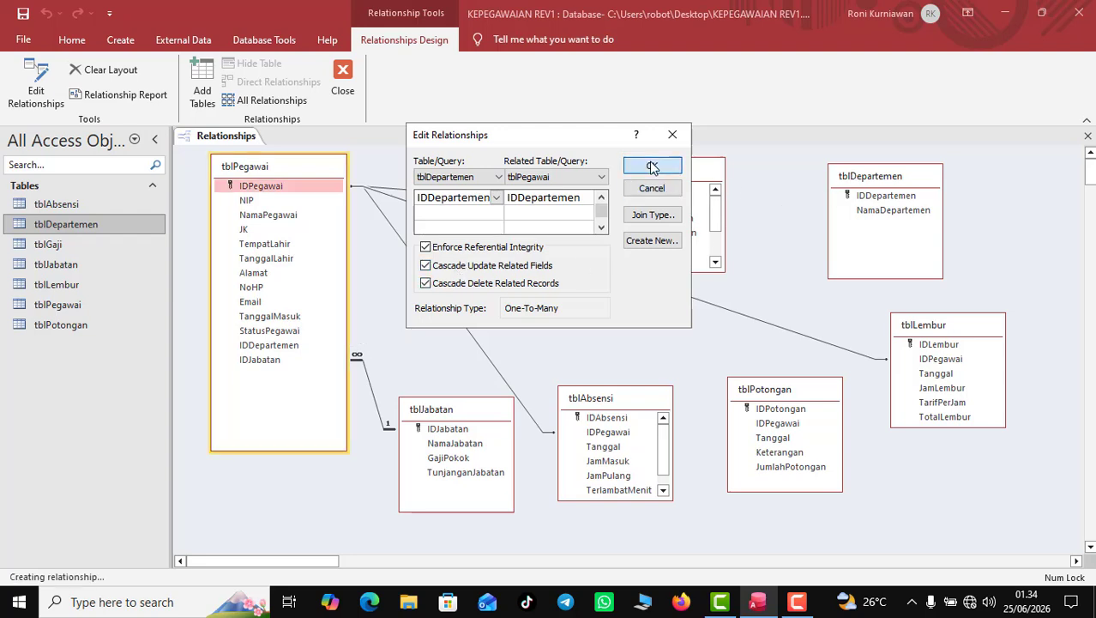
Enforce referential integrity with cascading updates on the IDPegawai relationship between tblPegawai and tblGaji
{"action": "double_click", "coordinate": [510, 196]}
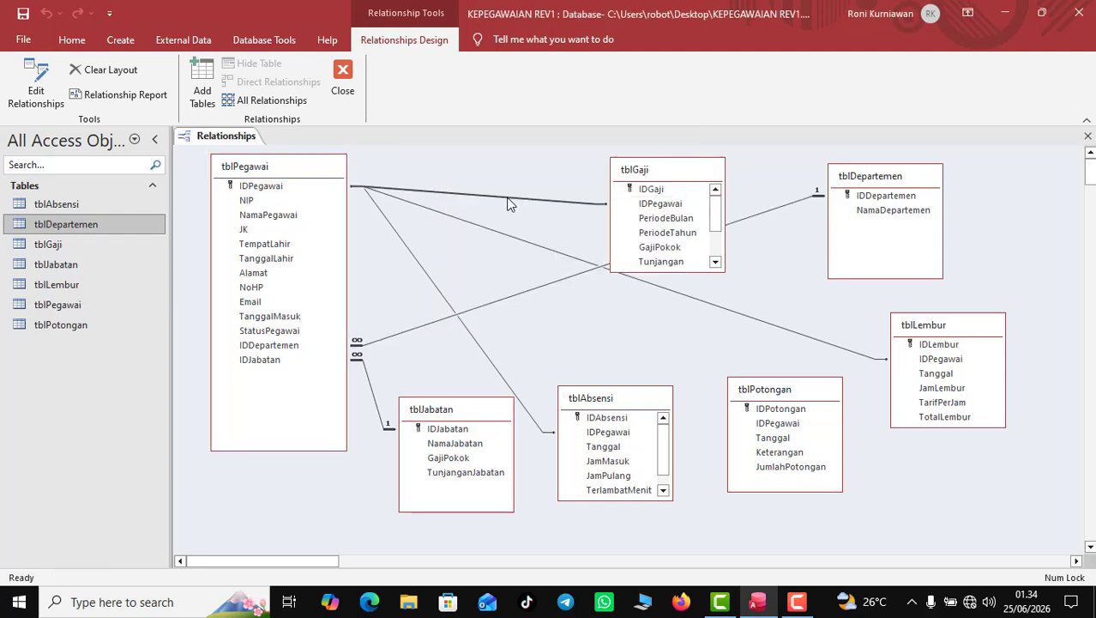
{"action": "left_click", "coordinate": [469, 249]}
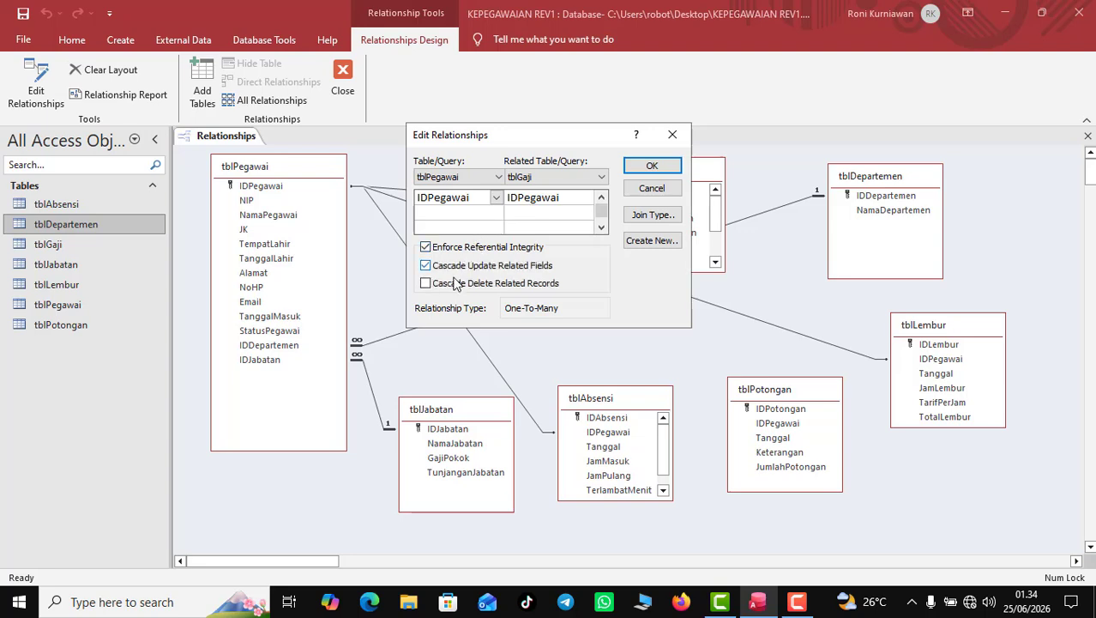
{"action": "left_click", "coordinate": [650, 166]}
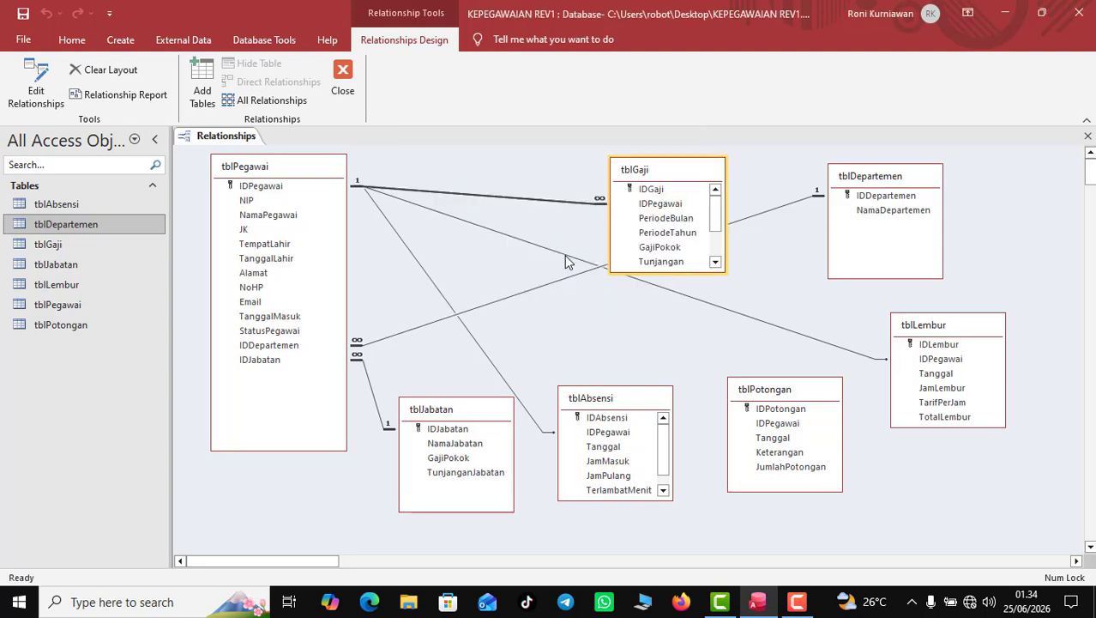
Enforce referential integrity with cascading updates and deletes on the IDPegawai relationship between tblPegawai and tblLembur
{"action": "double_click", "coordinate": [567, 257]}
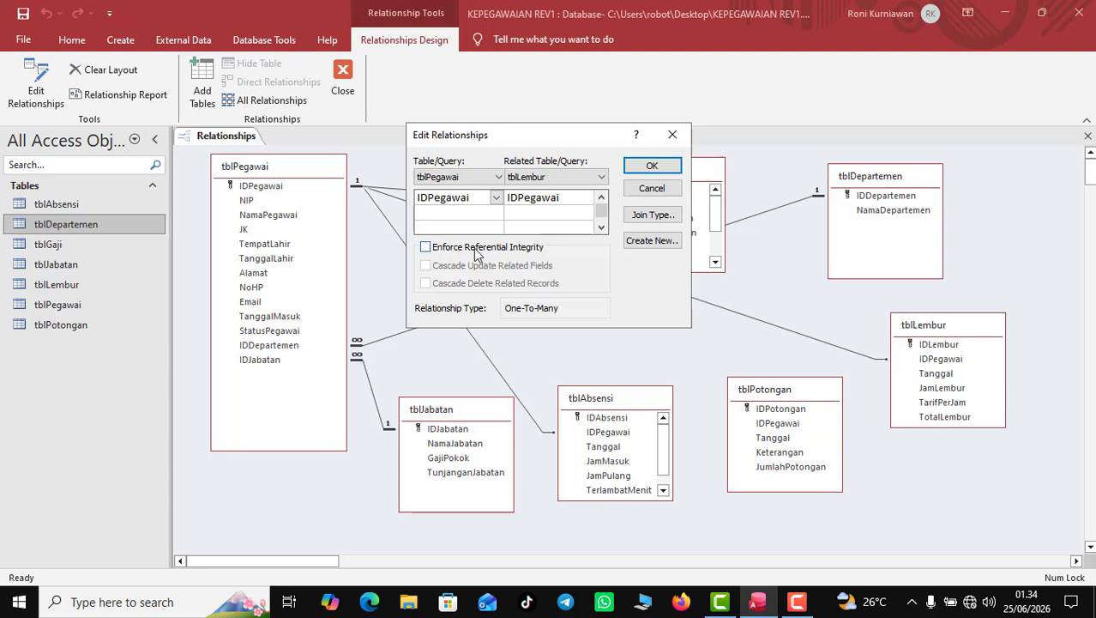
{"action": "left_click", "coordinate": [472, 248]}
{"action": "left_click", "coordinate": [468, 266]}
{"action": "left_click", "coordinate": [469, 283]}
{"action": "left_click", "coordinate": [650, 165]}
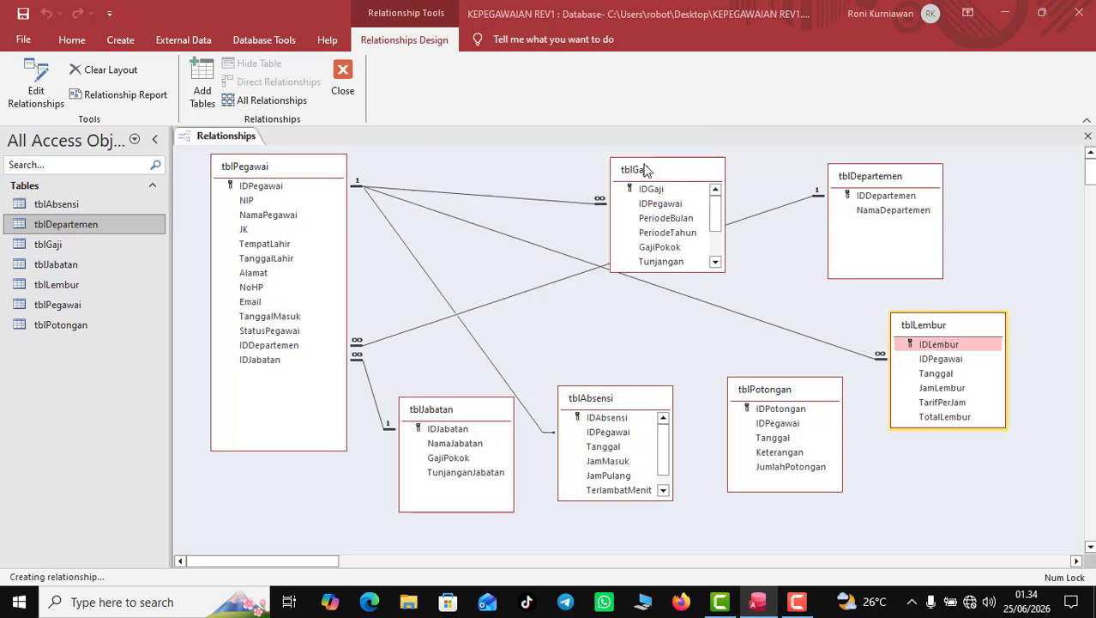
Enforce referential integrity with cascading updates and deletes between tblPegawai and tblAbsensi, and shift tblGaji closer to tblPegawai in the diagram
{"action": "double_click", "coordinate": [435, 286]}
{"action": "left_click", "coordinate": [472, 248]}
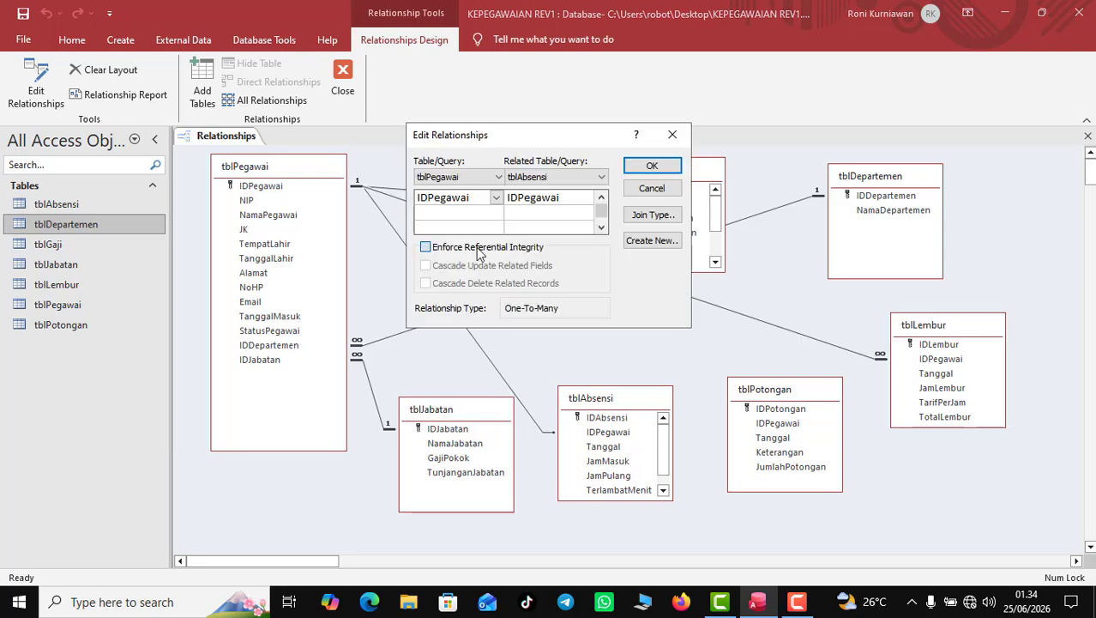
{"action": "left_click", "coordinate": [468, 265]}
{"action": "left_click", "coordinate": [462, 283]}
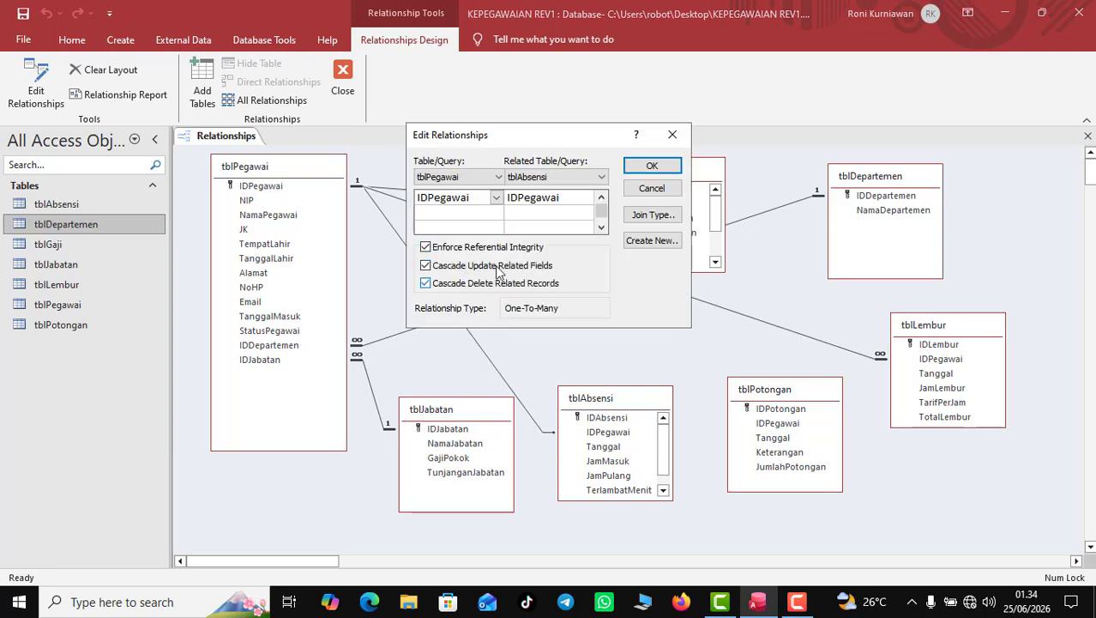
{"action": "left_click", "coordinate": [650, 165]}
{"action": "left_click", "coordinate": [440, 324]}
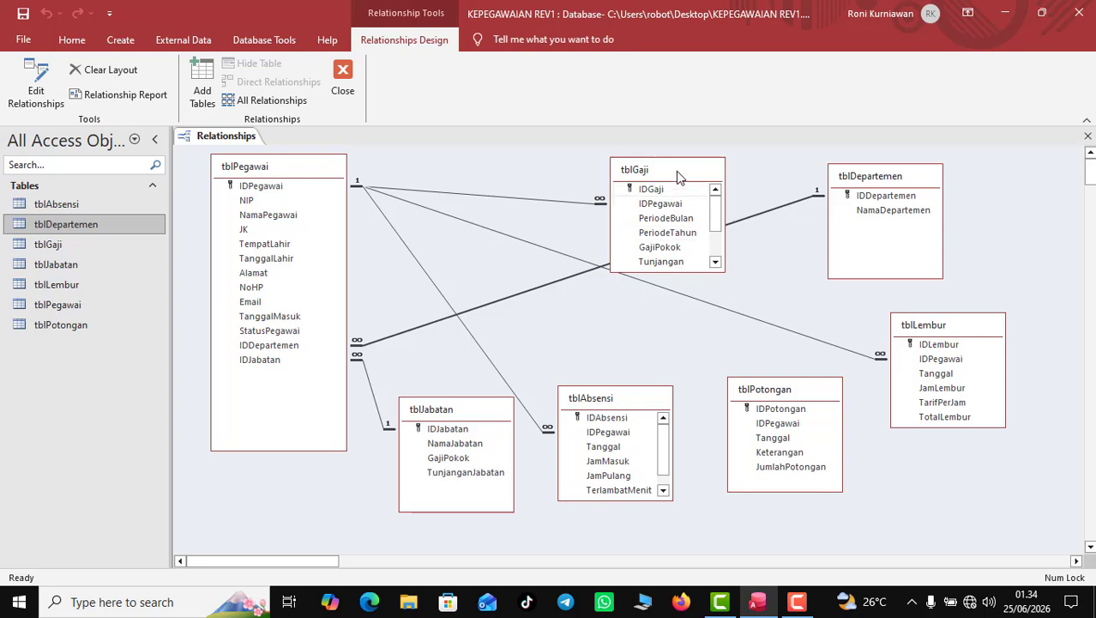
{"action": "left_click_drag", "start_coordinate": [679, 174], "coordinate": [603, 172]}
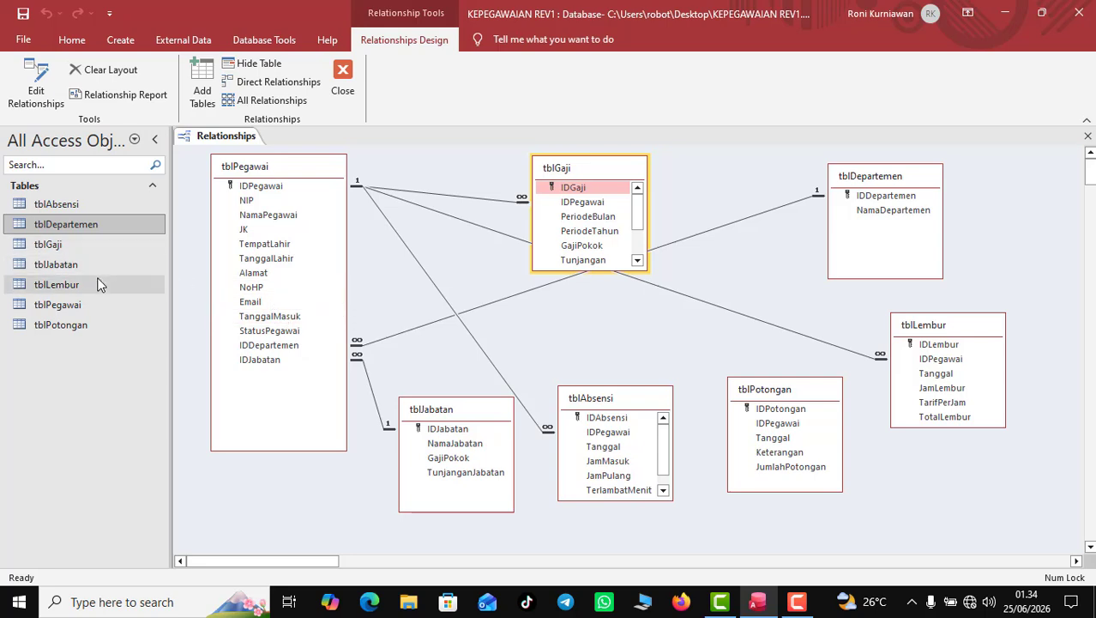
Open tblPotongan in Design View
{"action": "double_click", "coordinate": [81, 319]}
{"action": "right_click", "coordinate": [290, 140]}
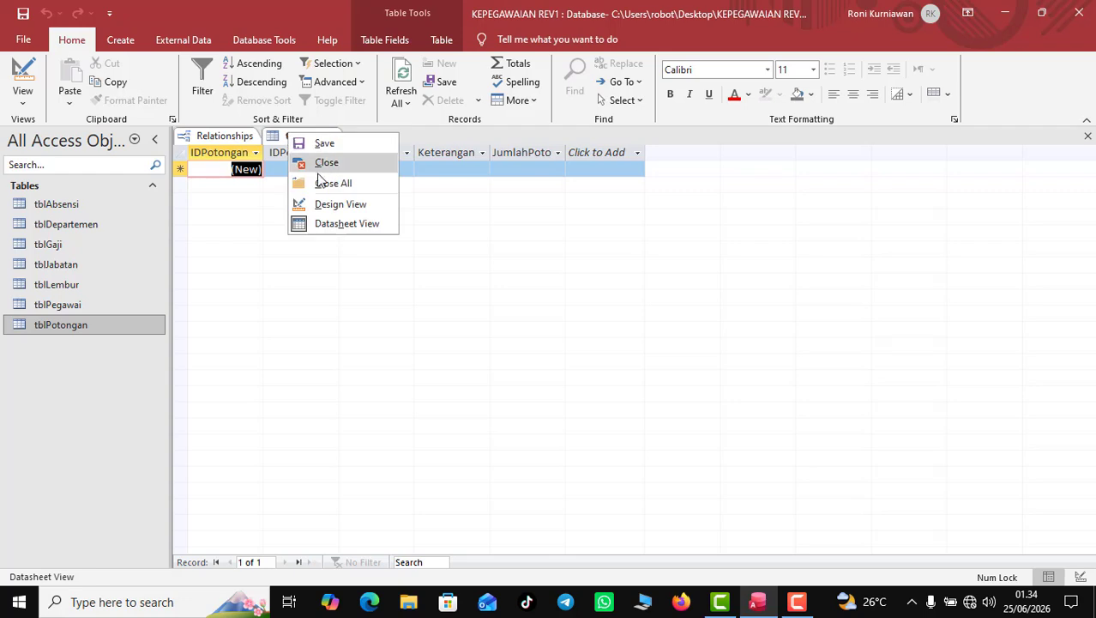
{"action": "left_click", "coordinate": [313, 203]}
Start a lookup for tblPotongan's IDPegawai field that takes its values from tblPegawai
{"action": "left_click", "coordinate": [331, 183]}
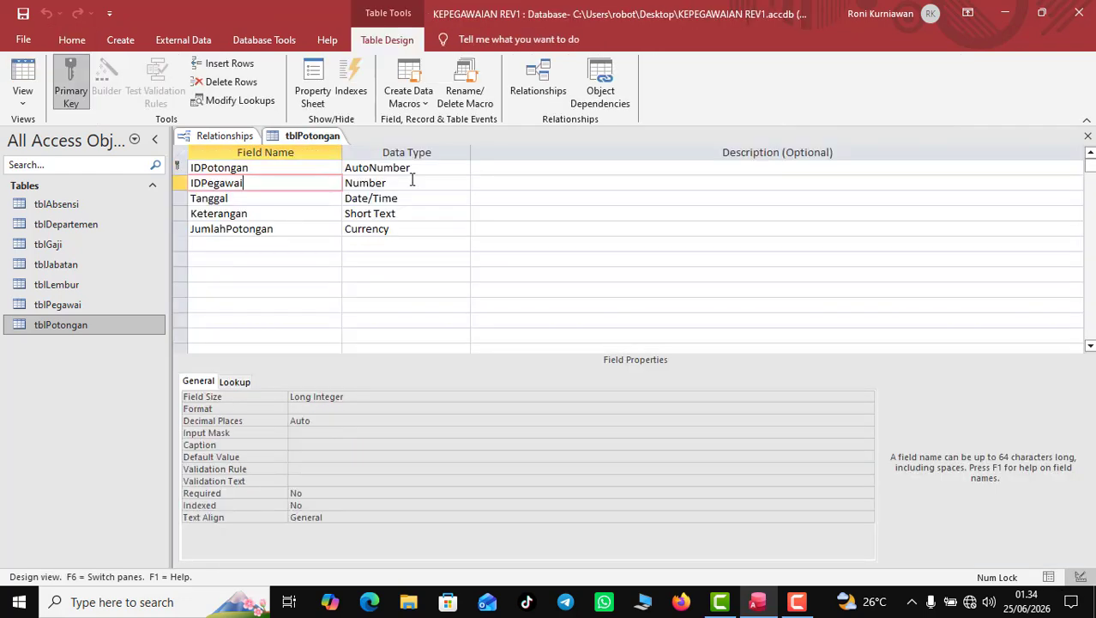
{"action": "left_click", "coordinate": [411, 182]}
{"action": "left_click", "coordinate": [462, 184]}
{"action": "left_click", "coordinate": [447, 396]}
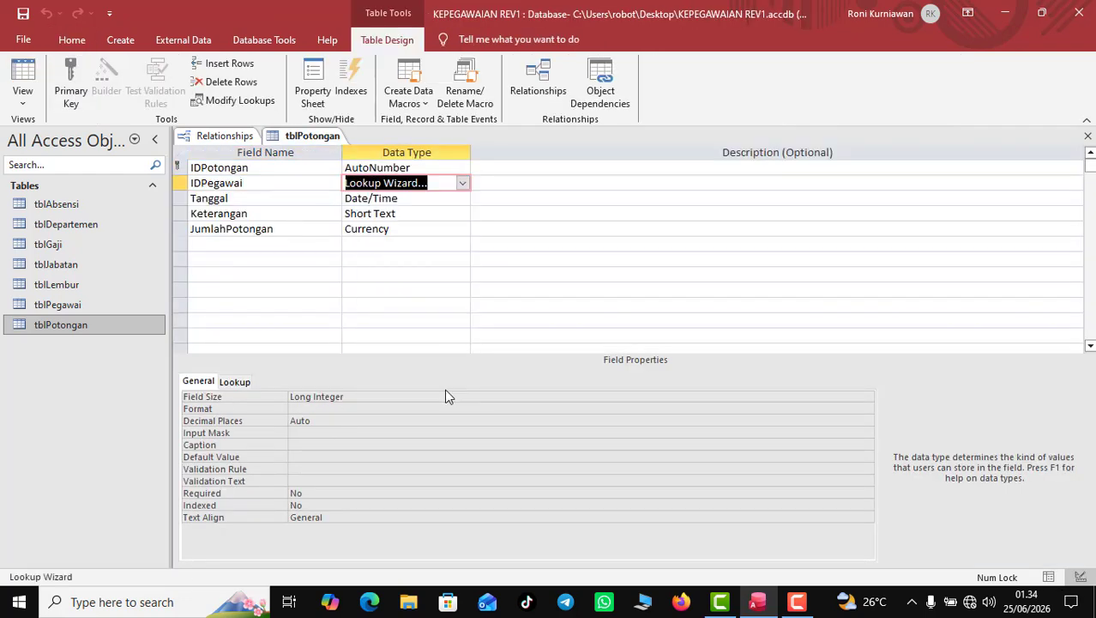
{"action": "left_click", "coordinate": [633, 357]}
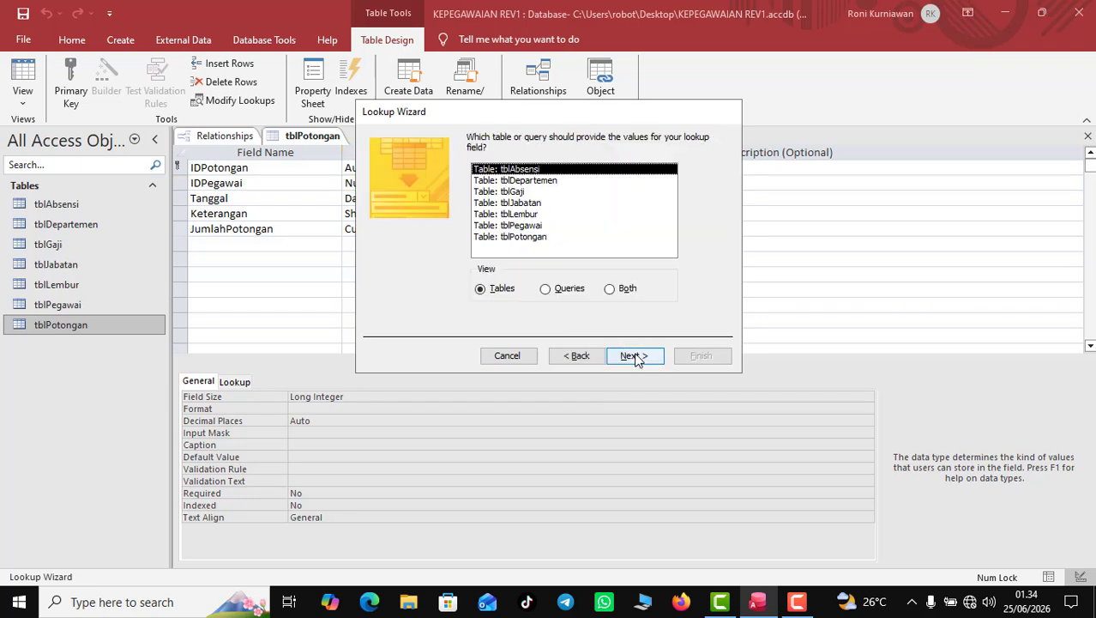
{"action": "left_click", "coordinate": [519, 227]}
{"action": "left_click", "coordinate": [633, 356]}
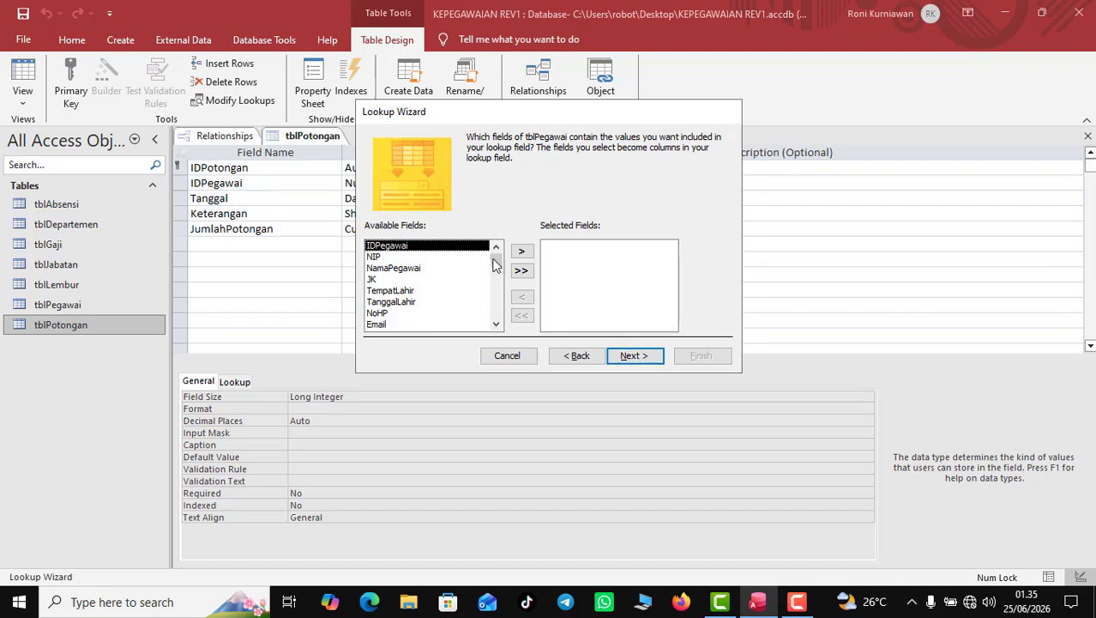
Include IDPegawai, NIP and NamaPegawai in the lookup, finish with no sorting and the key column hidden, and save the table
{"action": "left_click", "coordinate": [521, 251]}
{"action": "left_click", "coordinate": [521, 251]}
{"action": "left_click", "coordinate": [521, 250]}
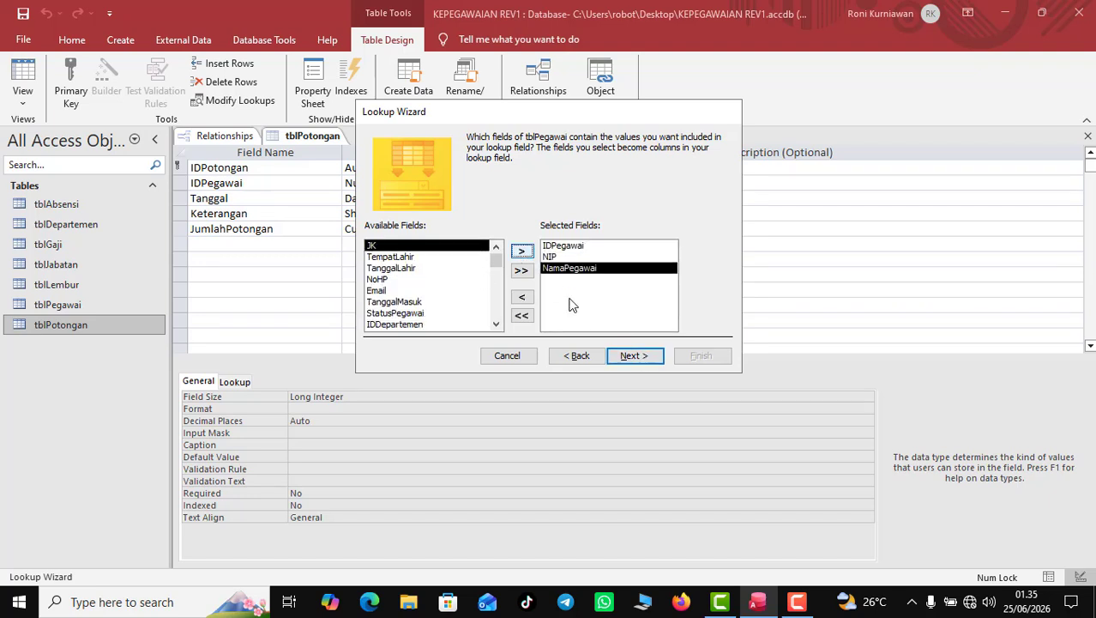
{"action": "left_click", "coordinate": [633, 355]}
{"action": "left_click", "coordinate": [633, 355]}
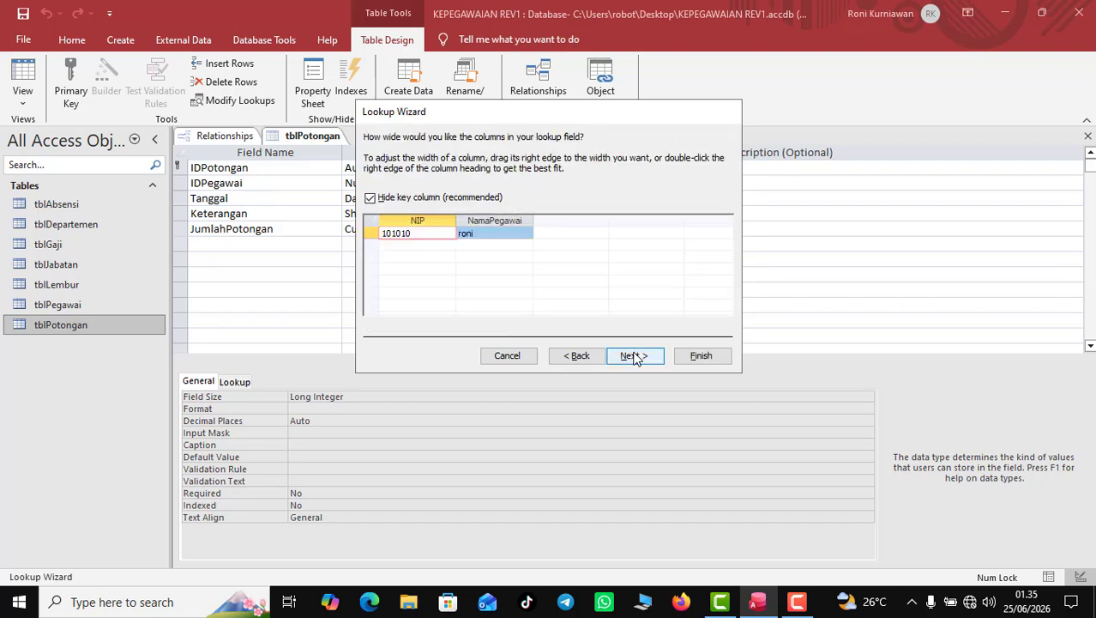
{"action": "left_click", "coordinate": [633, 355]}
{"action": "left_click", "coordinate": [701, 357]}
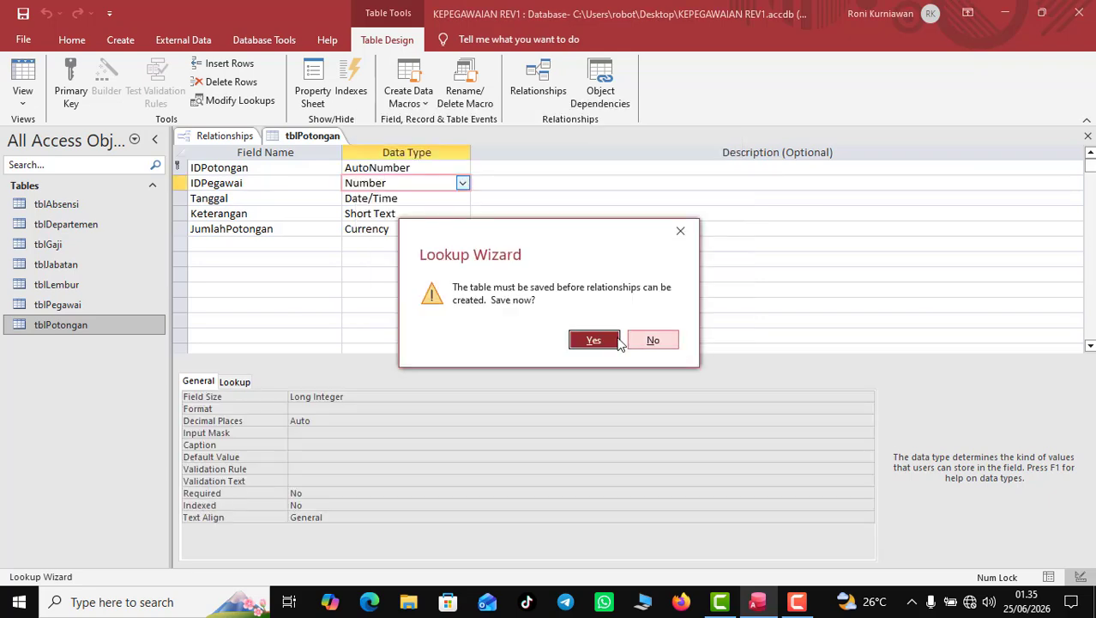
{"action": "left_click", "coordinate": [618, 341]}
Close the Relationships diagram and reopen it to refresh the table links
{"action": "left_click", "coordinate": [209, 141]}
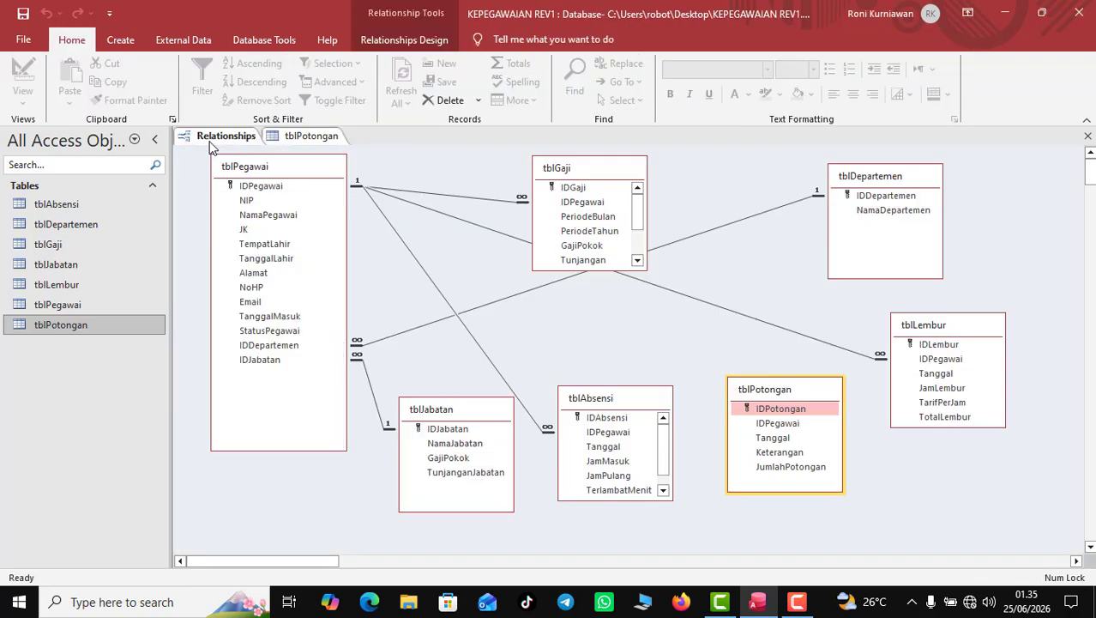
{"action": "right_click", "coordinate": [211, 146]}
{"action": "left_click", "coordinate": [210, 140]}
{"action": "right_click", "coordinate": [215, 139]}
{"action": "left_click", "coordinate": [233, 168]}
{"action": "left_click", "coordinate": [266, 39]}
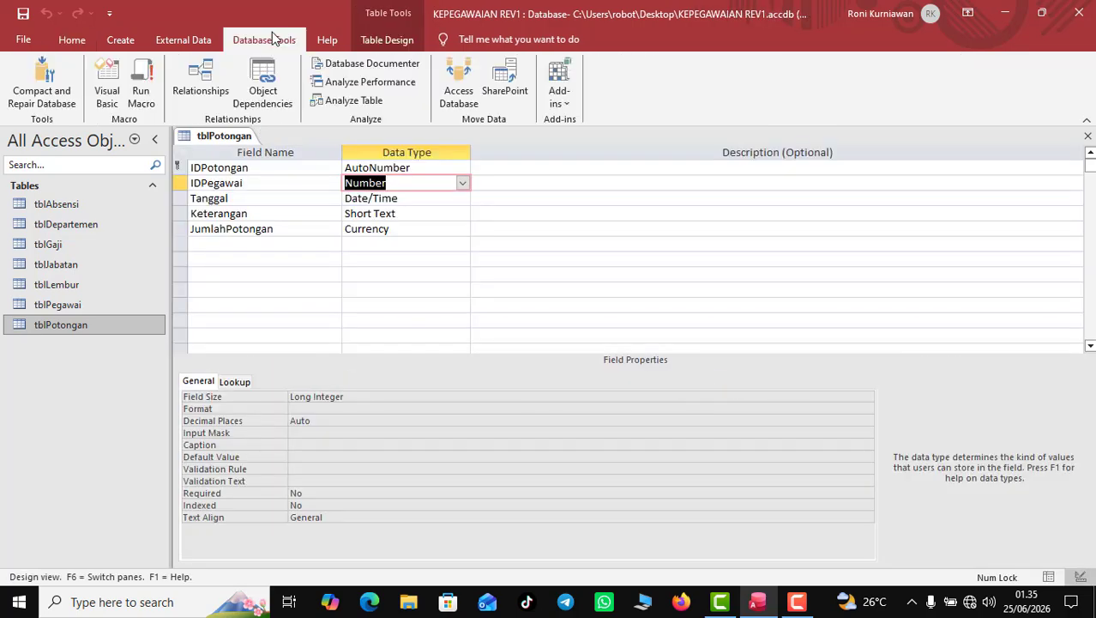
{"action": "left_click", "coordinate": [196, 94]}
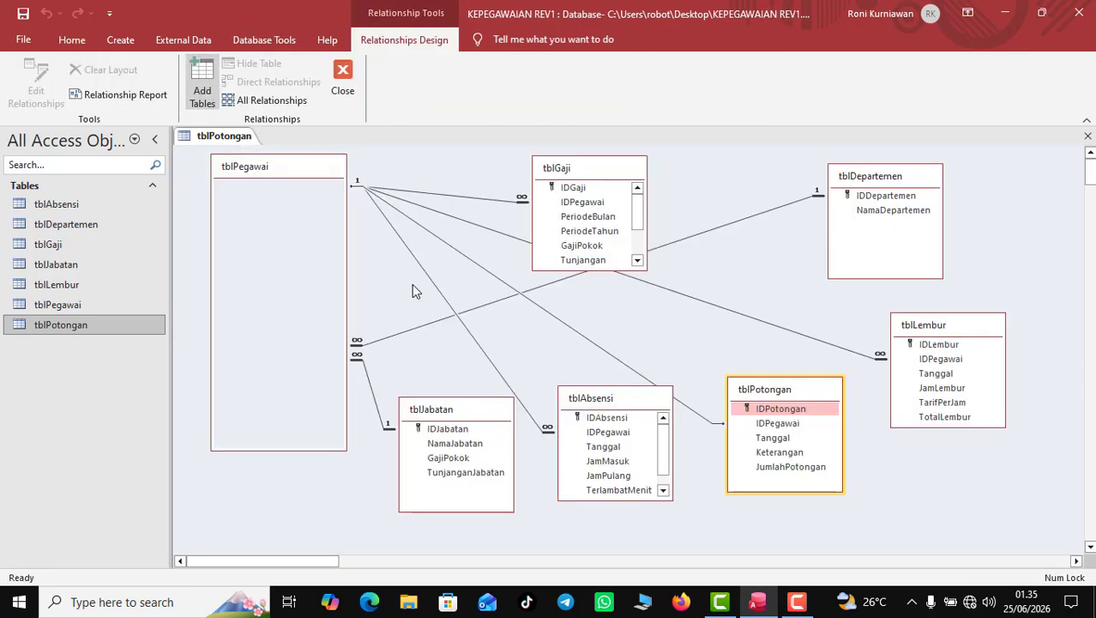
Try to enforce referential integrity with cascading updates and deletes between tblPegawai and tblPotongan while tblPotongan is open
{"action": "double_click", "coordinate": [566, 325]}
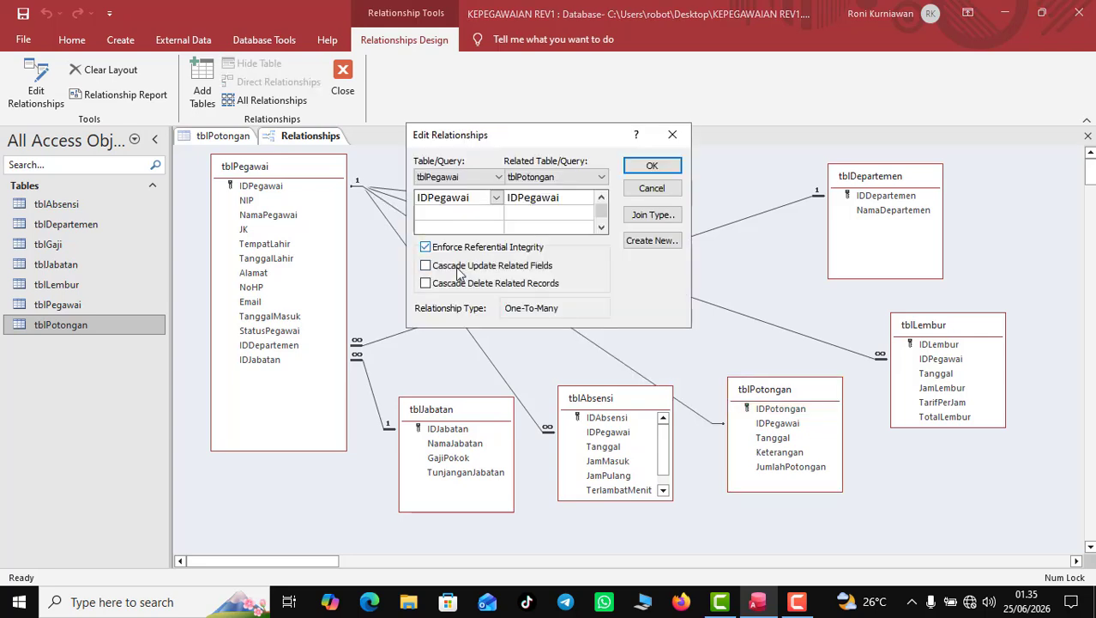
{"action": "left_click", "coordinate": [458, 268]}
{"action": "left_click", "coordinate": [645, 169]}
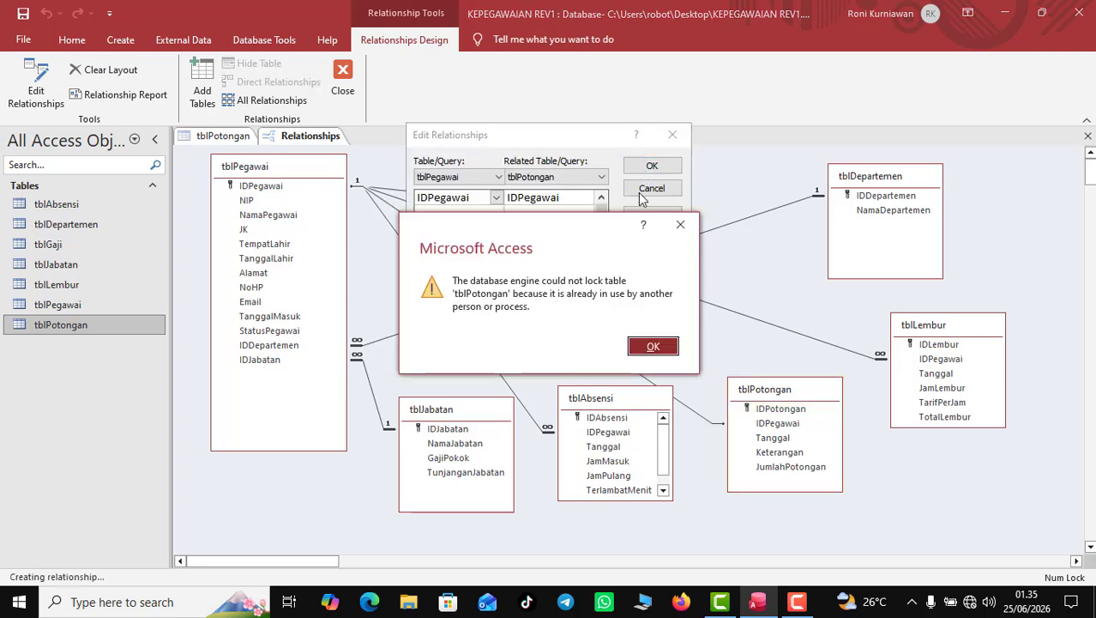
{"action": "left_click", "coordinate": [652, 347]}
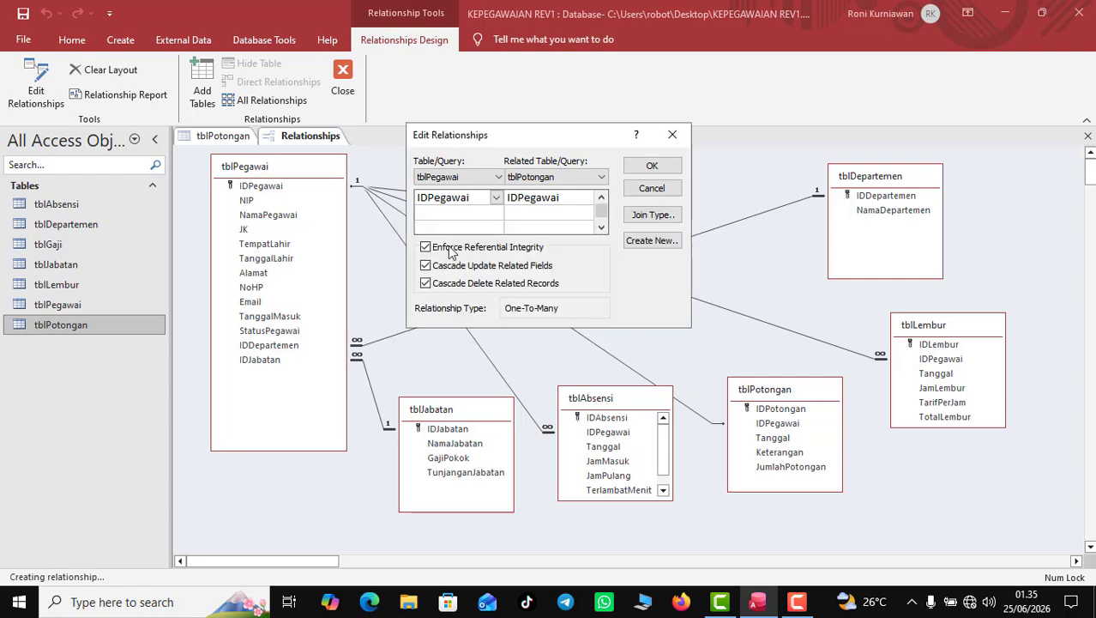
{"action": "left_click", "coordinate": [638, 190]}
Close tblPotongan and enforce referential integrity with cascading updates and deletes on its relationship with tblPegawai
{"action": "right_click", "coordinate": [227, 138]}
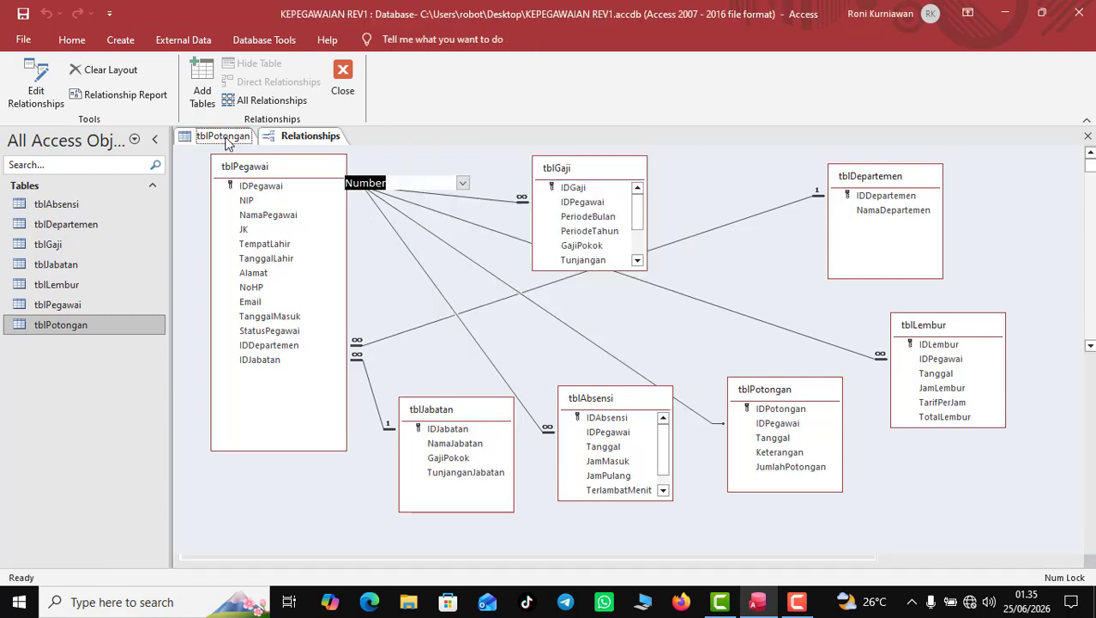
{"action": "left_click", "coordinate": [250, 169]}
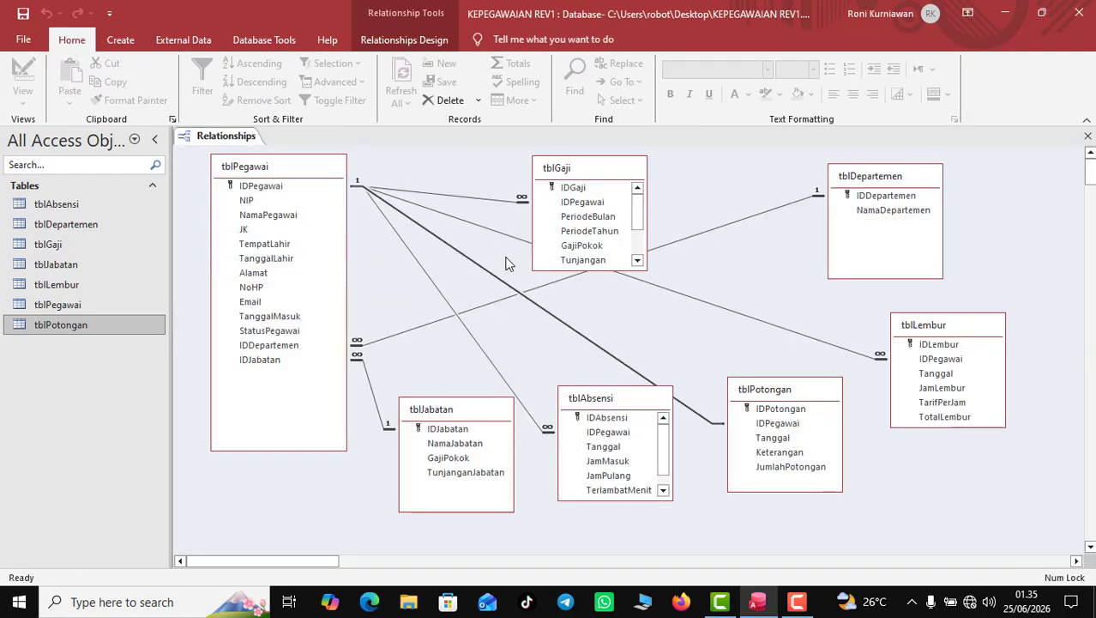
{"action": "double_click", "coordinate": [537, 306]}
{"action": "left_click", "coordinate": [426, 247]}
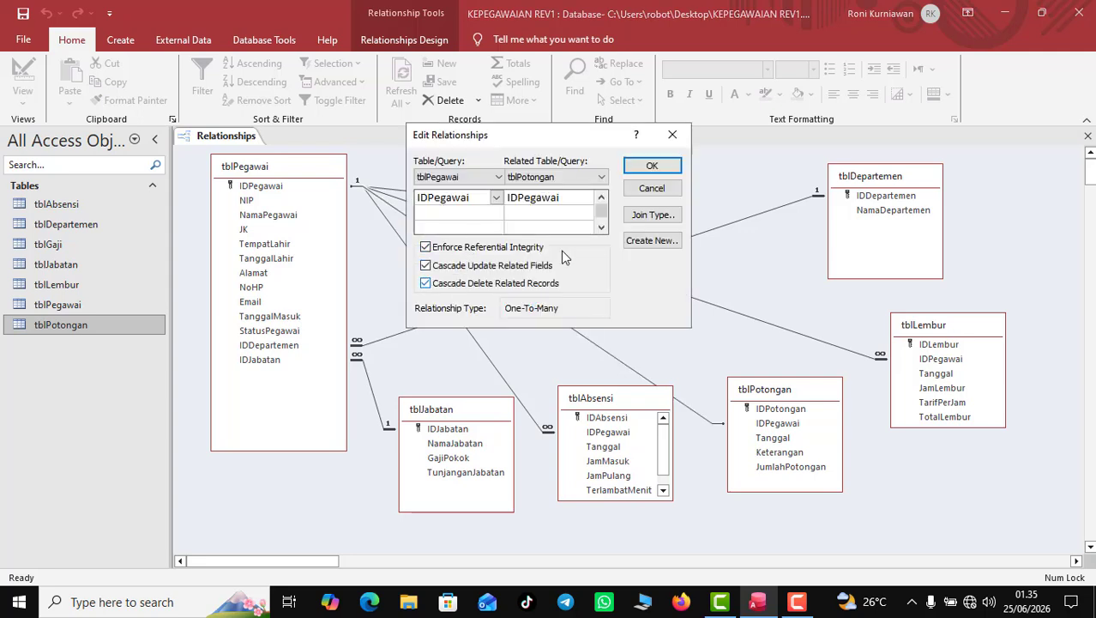
{"action": "left_click", "coordinate": [652, 165]}
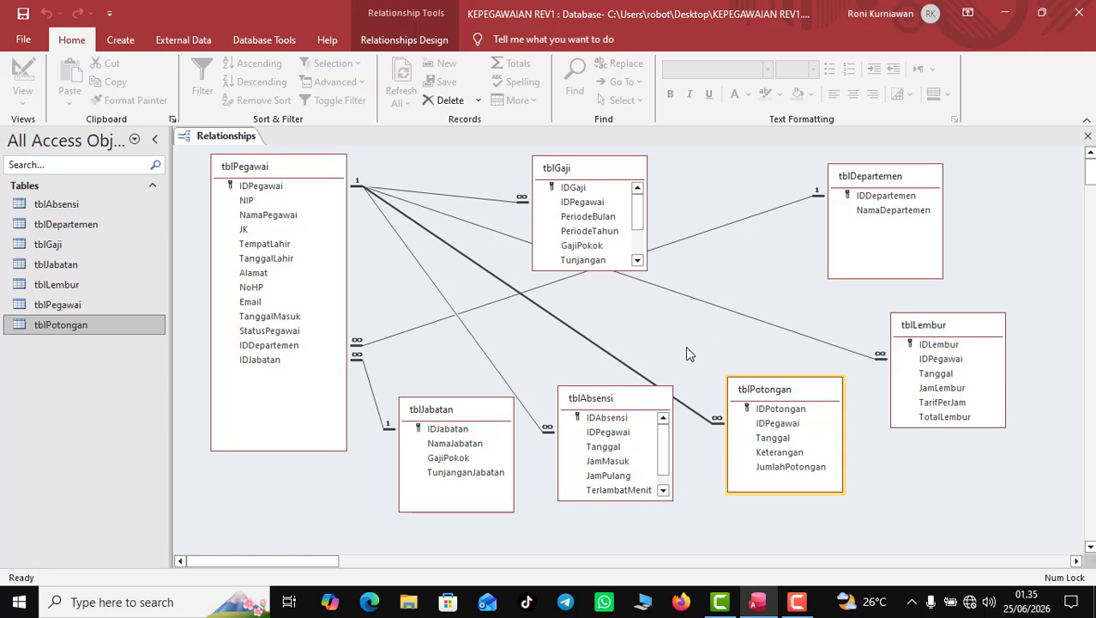
Move the tblGaji box slightly up in the relationship diagram and close the diagram
{"action": "left_click_drag", "start_coordinate": [598, 170], "coordinate": [628, 152]}
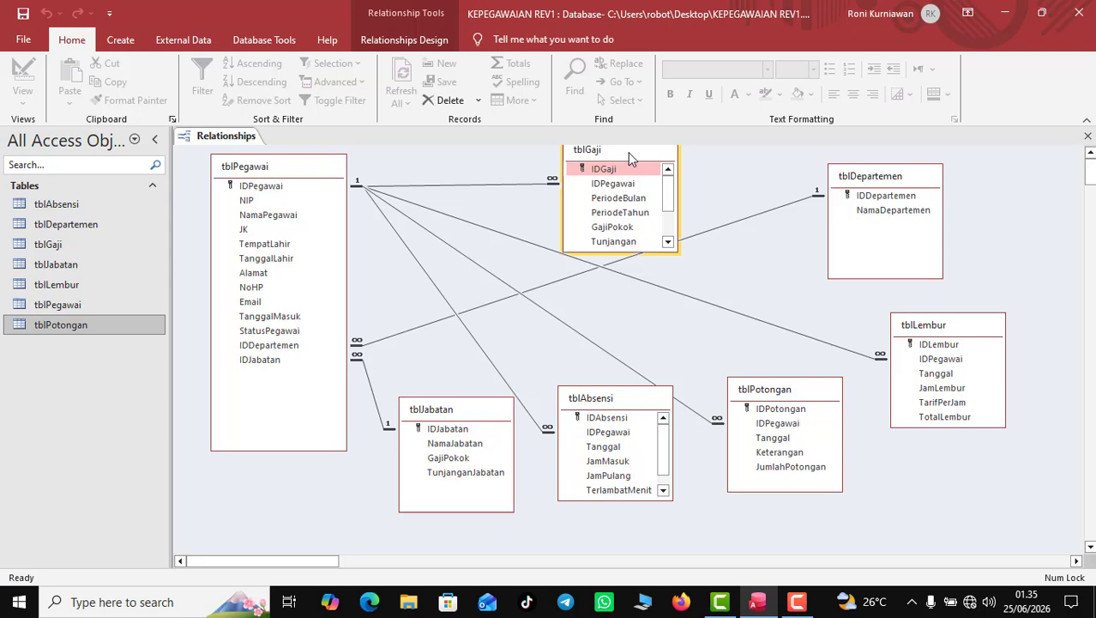
{"action": "right_click", "coordinate": [252, 142]}
{"action": "left_click", "coordinate": [251, 143]}
{"action": "right_click", "coordinate": [252, 144]}
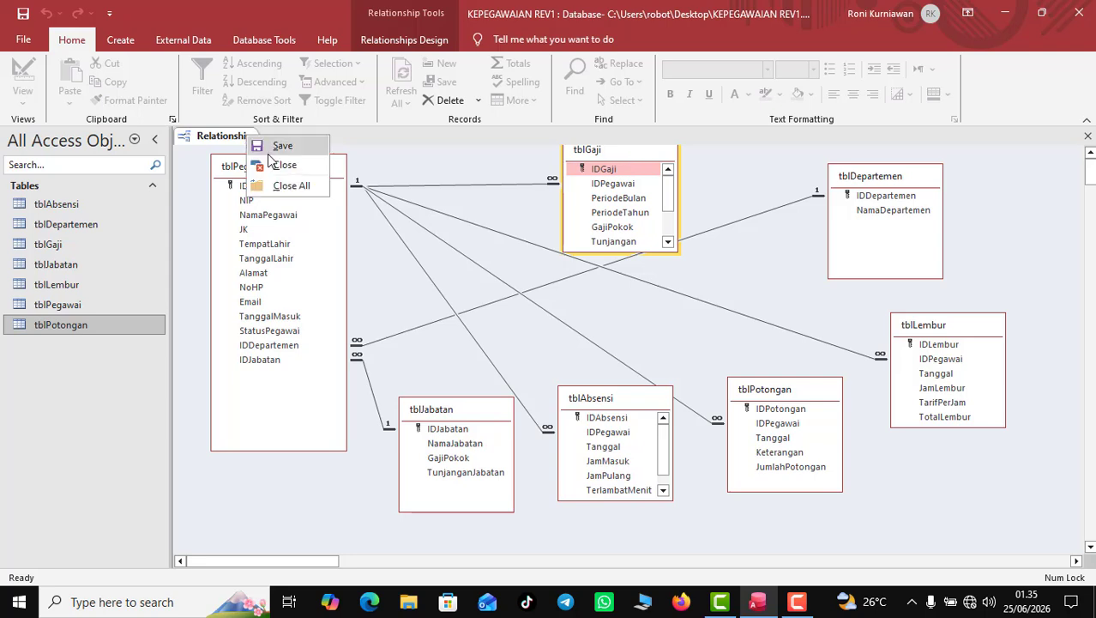
{"action": "left_click", "coordinate": [273, 165]}
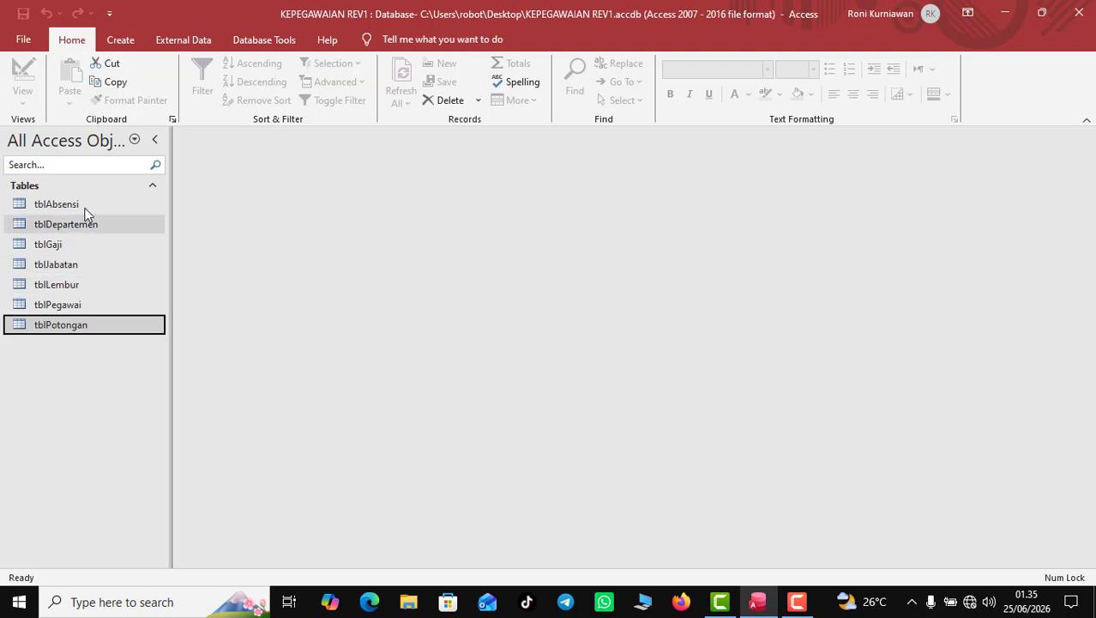
Create a form from tblPegawai and switch it to Design View
{"action": "left_click", "coordinate": [85, 303]}
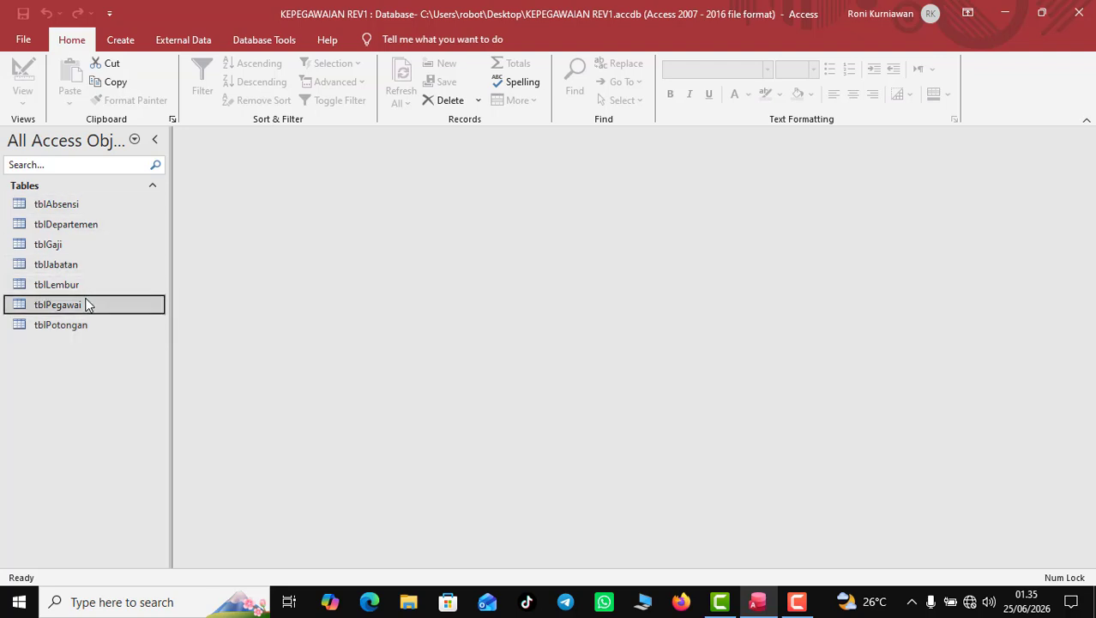
{"action": "left_click", "coordinate": [119, 40]}
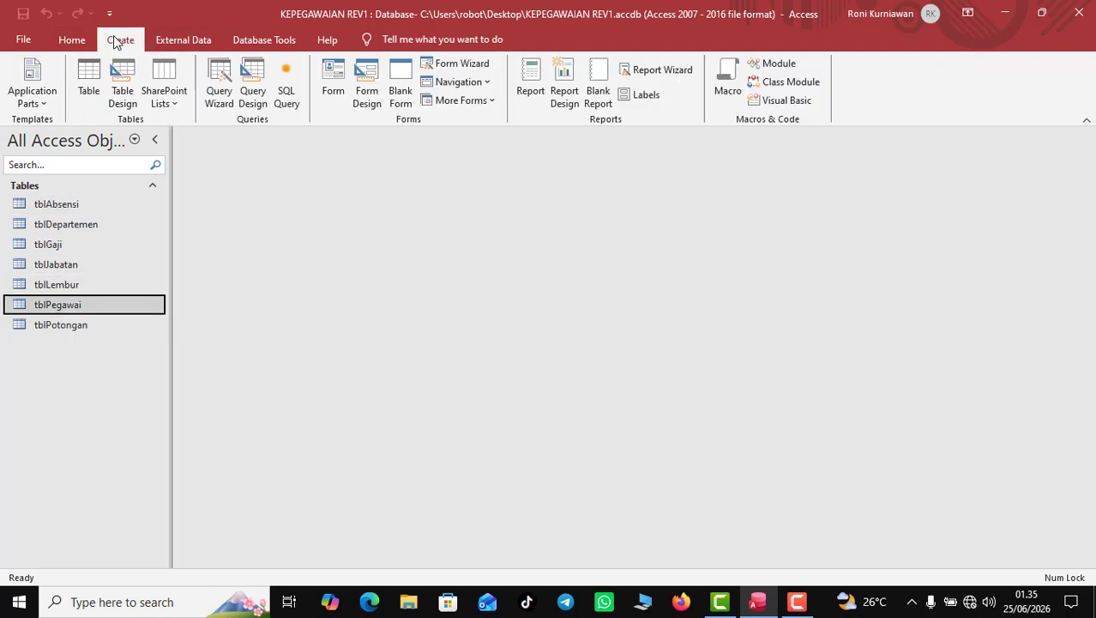
{"action": "left_click", "coordinate": [331, 82]}
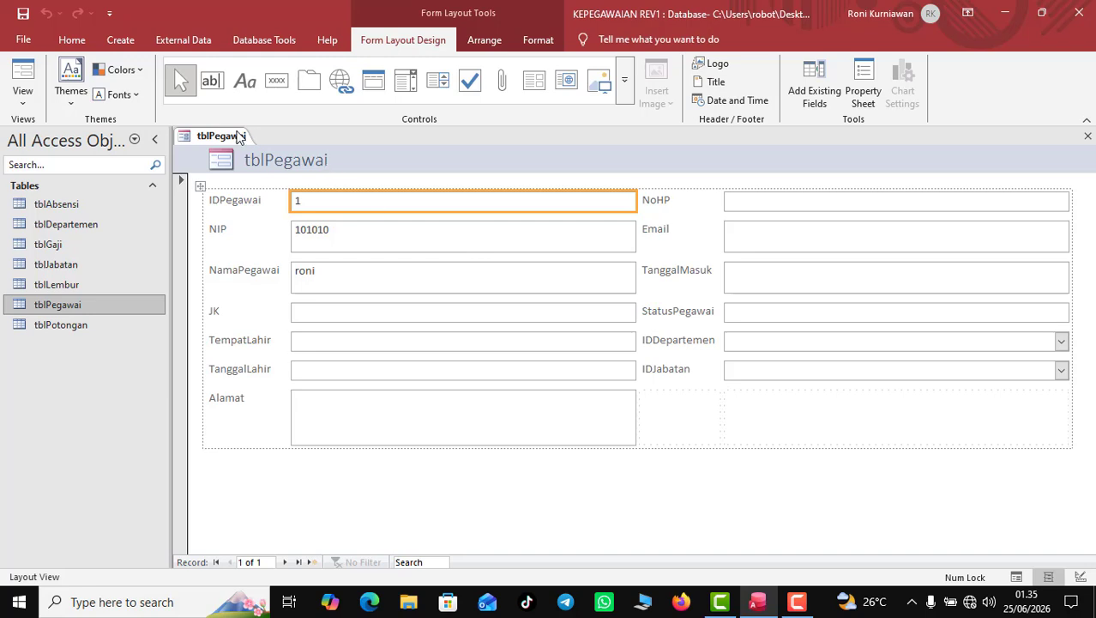
{"action": "right_click", "coordinate": [239, 137]}
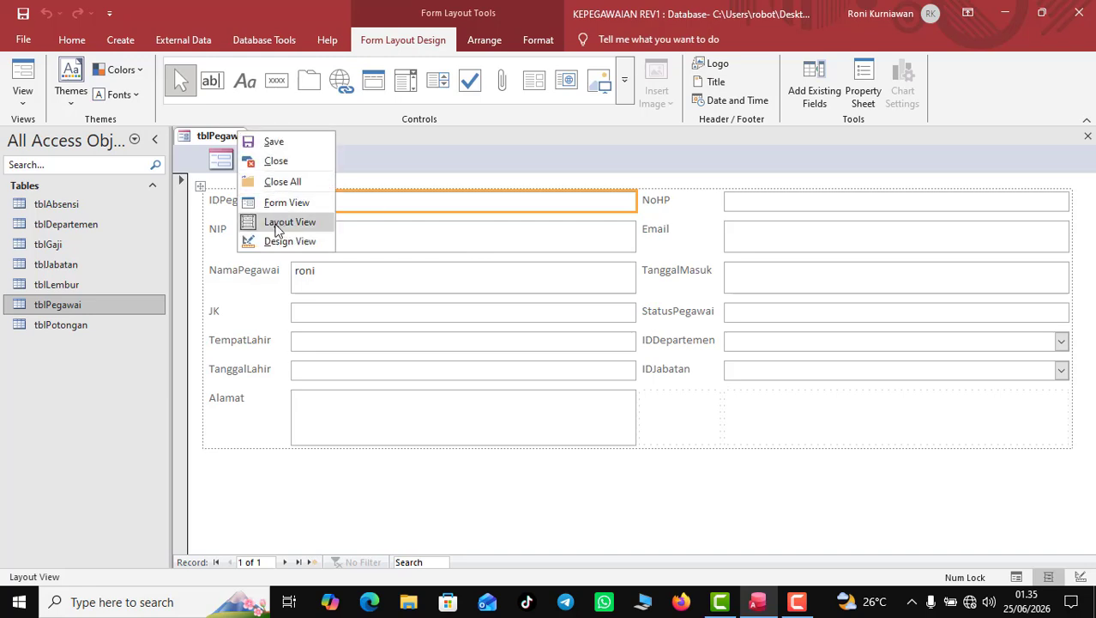
{"action": "left_click", "coordinate": [274, 244]}
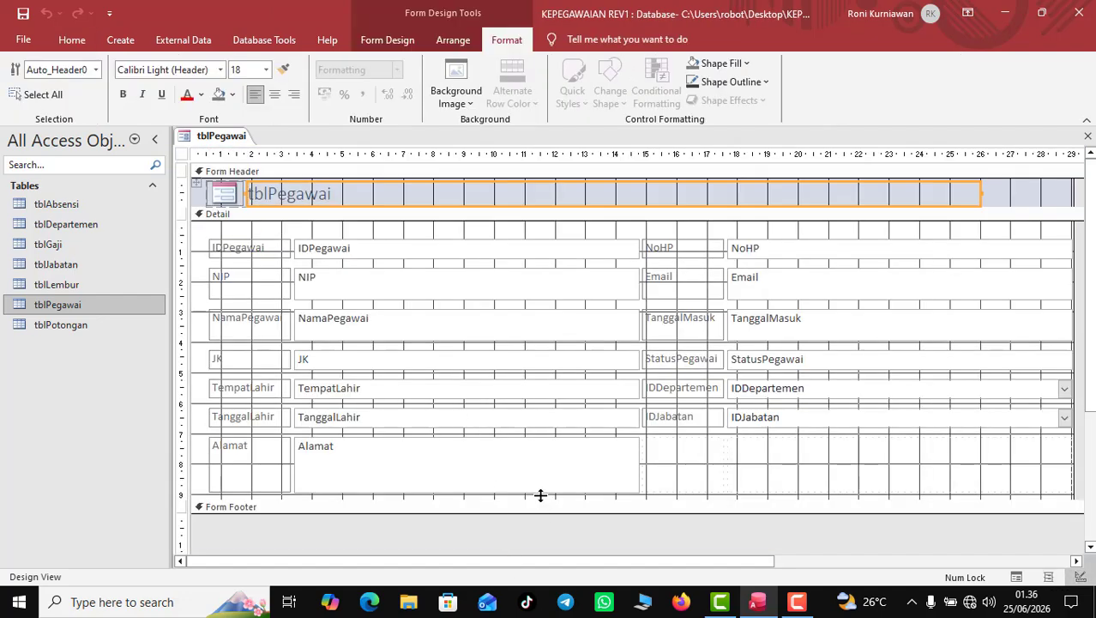
Extend the Detail section downward and add an Add New Record command button below the Alamat field with the wizard's default picture
{"action": "left_click_drag", "start_coordinate": [537, 499], "coordinate": [541, 558]}
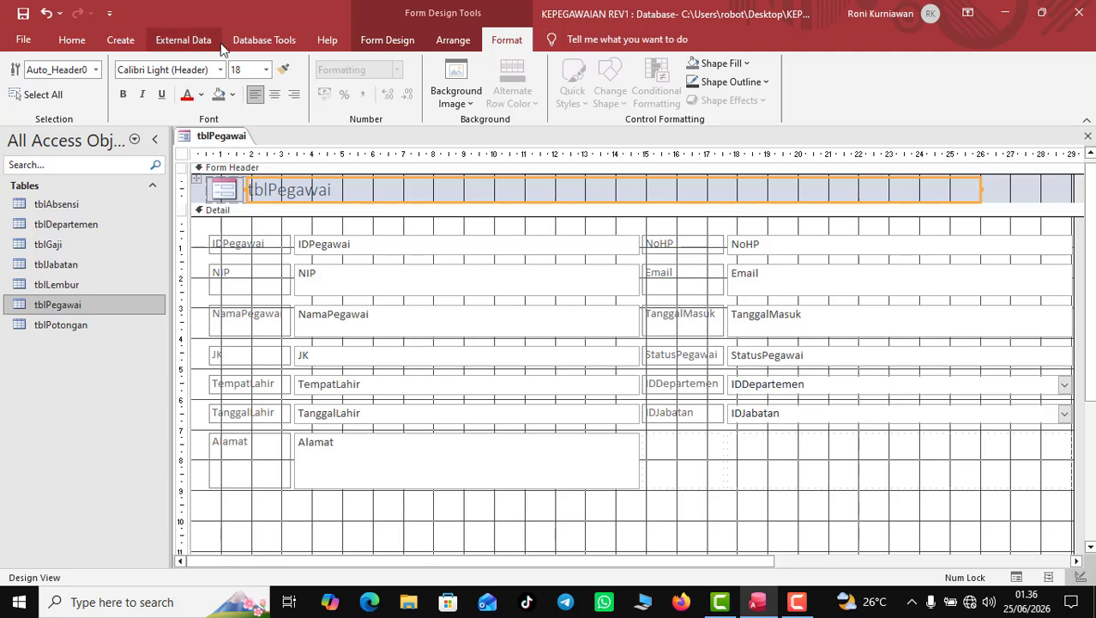
{"action": "left_click", "coordinate": [263, 39]}
{"action": "left_click", "coordinate": [340, 43]}
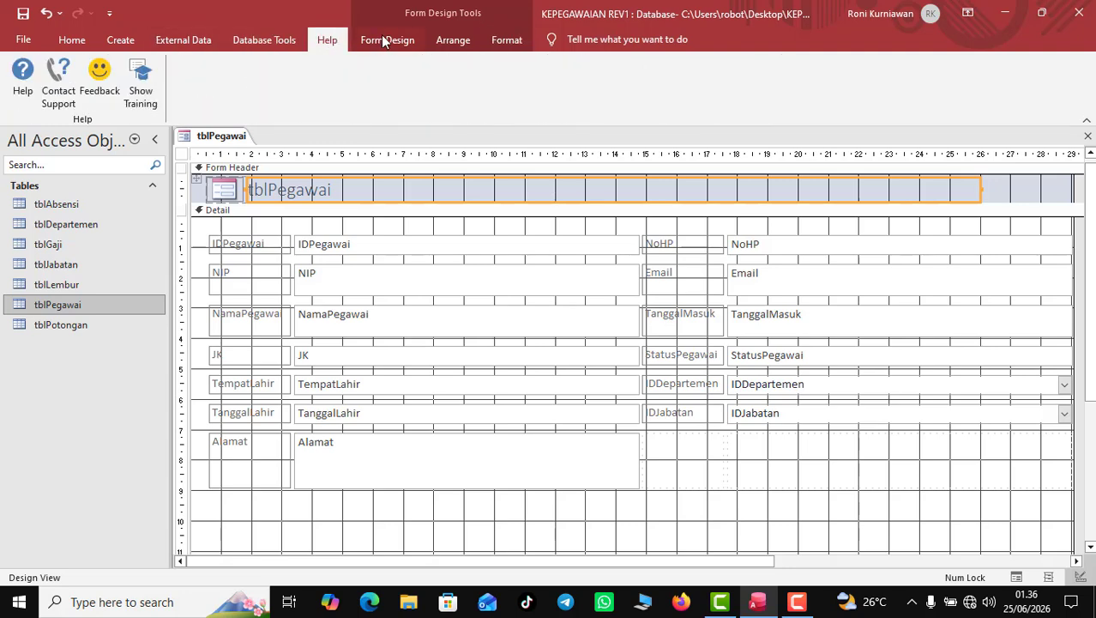
{"action": "left_click", "coordinate": [388, 40]}
{"action": "left_click", "coordinate": [277, 80]}
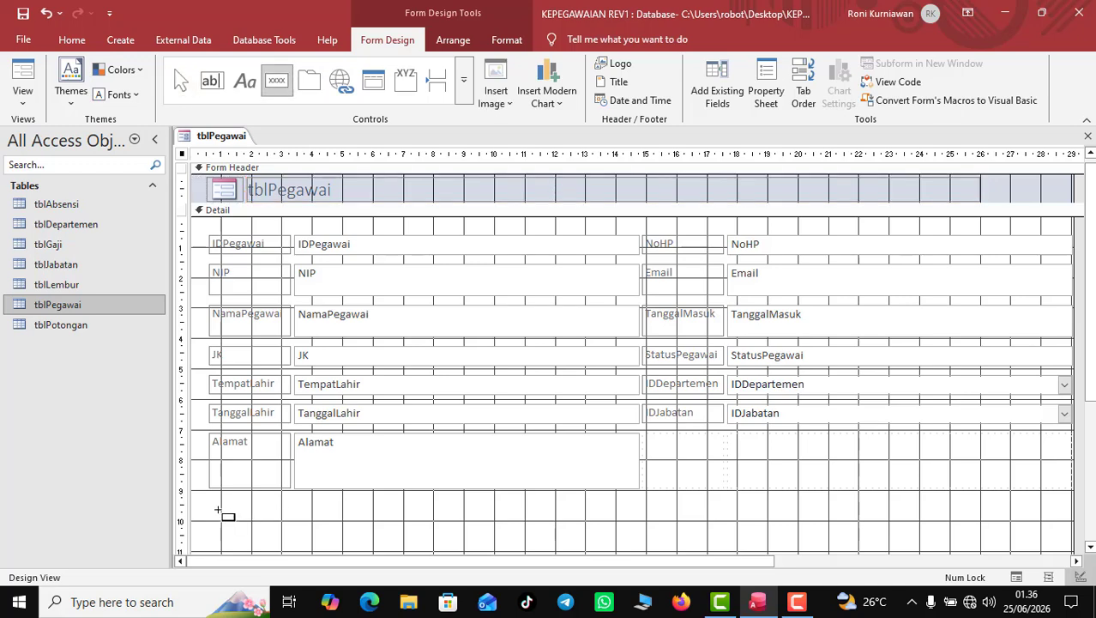
{"action": "left_click_drag", "start_coordinate": [217, 508], "coordinate": [270, 542]}
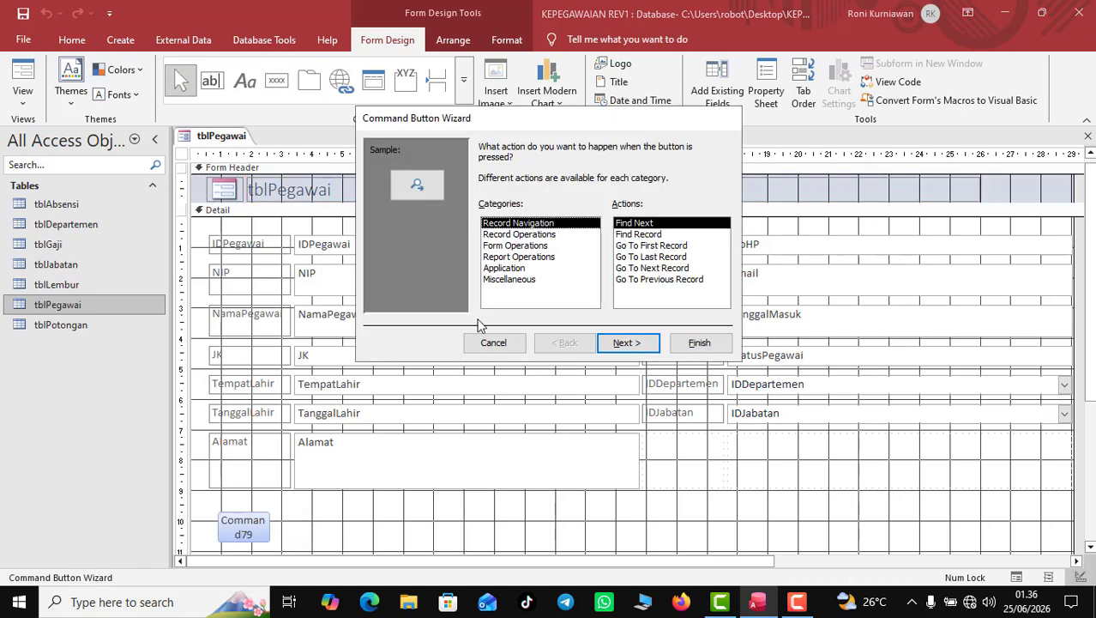
{"action": "left_click", "coordinate": [520, 235]}
{"action": "left_click", "coordinate": [635, 351]}
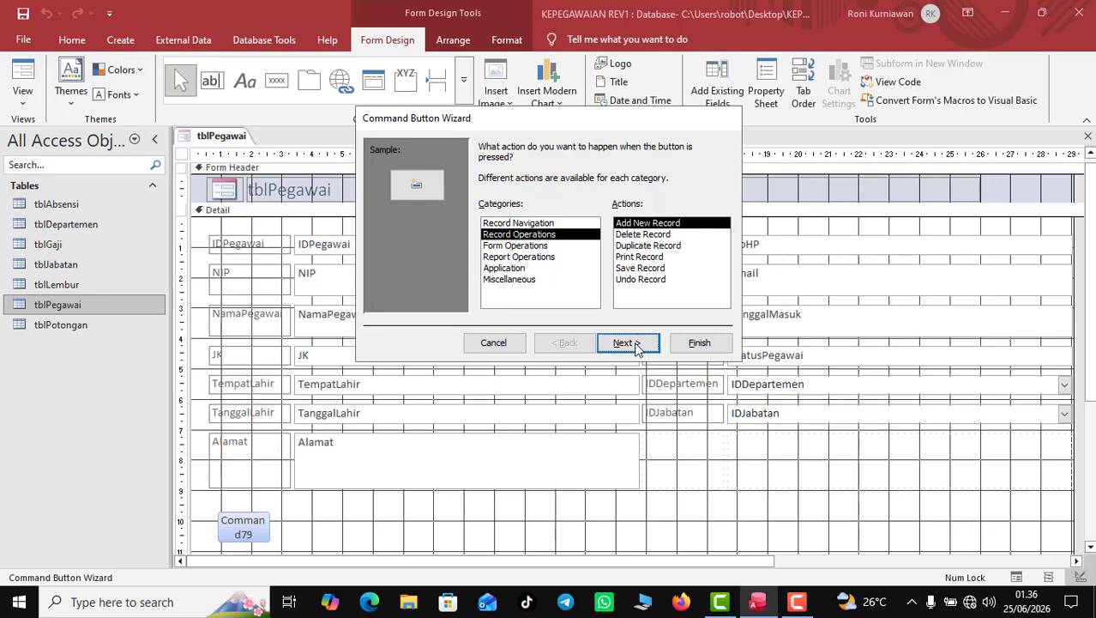
{"action": "left_click", "coordinate": [638, 348]}
{"action": "left_click", "coordinate": [700, 343]}
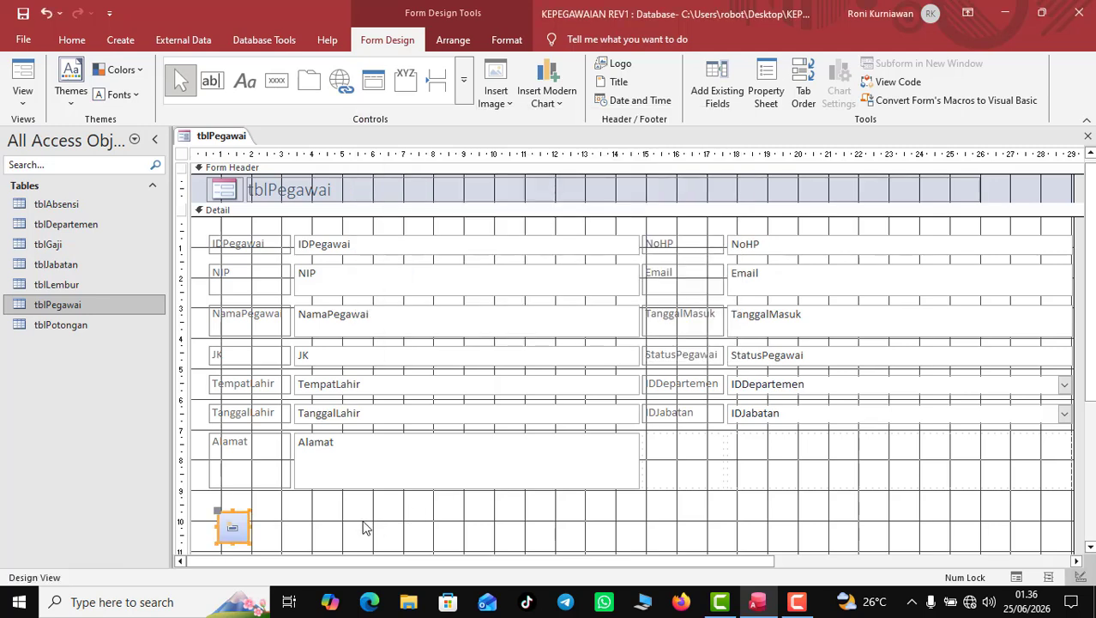
Add a Close Form command button below the IDJabatan column, level with the Add New Record button, keeping the default picture and name
{"action": "left_click", "coordinate": [277, 80]}
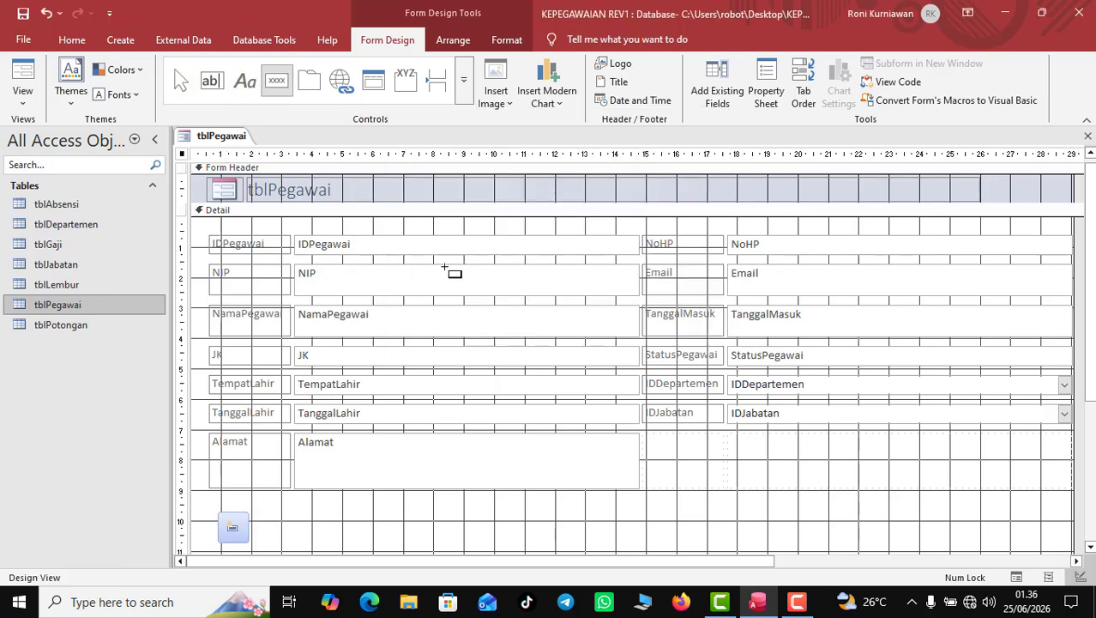
{"action": "left_click_drag", "start_coordinate": [920, 514], "coordinate": [969, 545]}
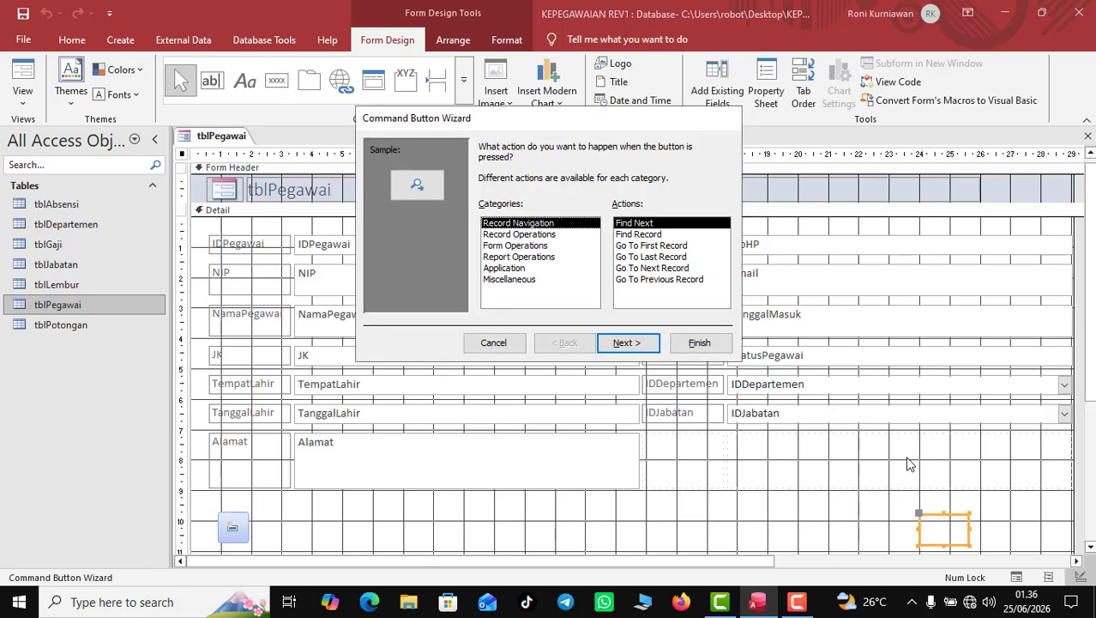
{"action": "left_click", "coordinate": [533, 247]}
{"action": "left_click", "coordinate": [636, 234]}
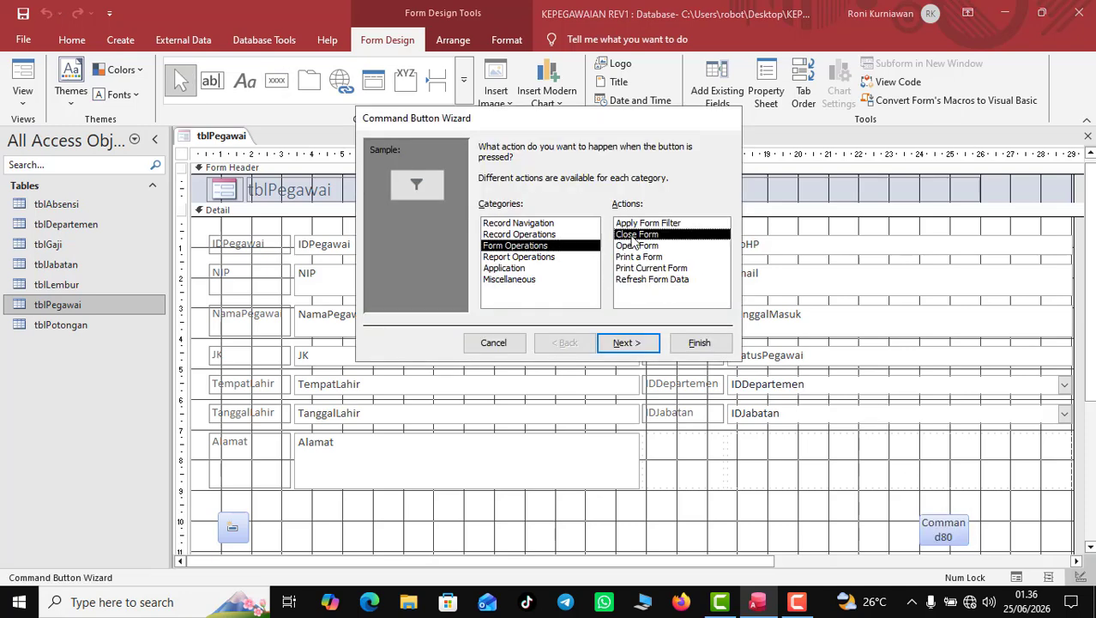
{"action": "left_click", "coordinate": [638, 347]}
{"action": "left_click", "coordinate": [638, 353]}
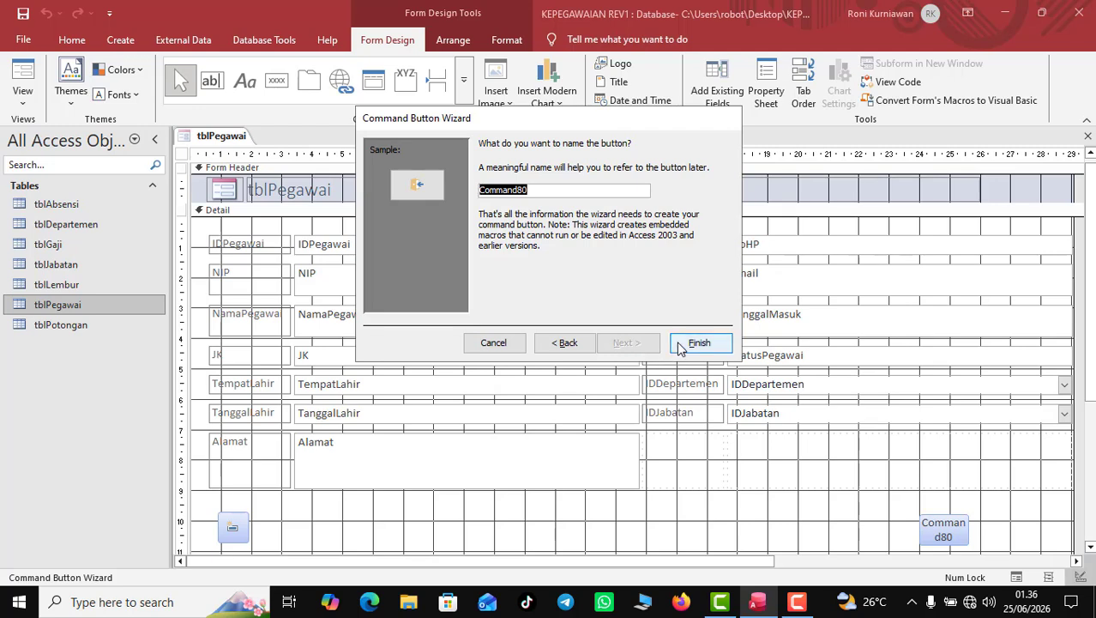
{"action": "left_click", "coordinate": [678, 346]}
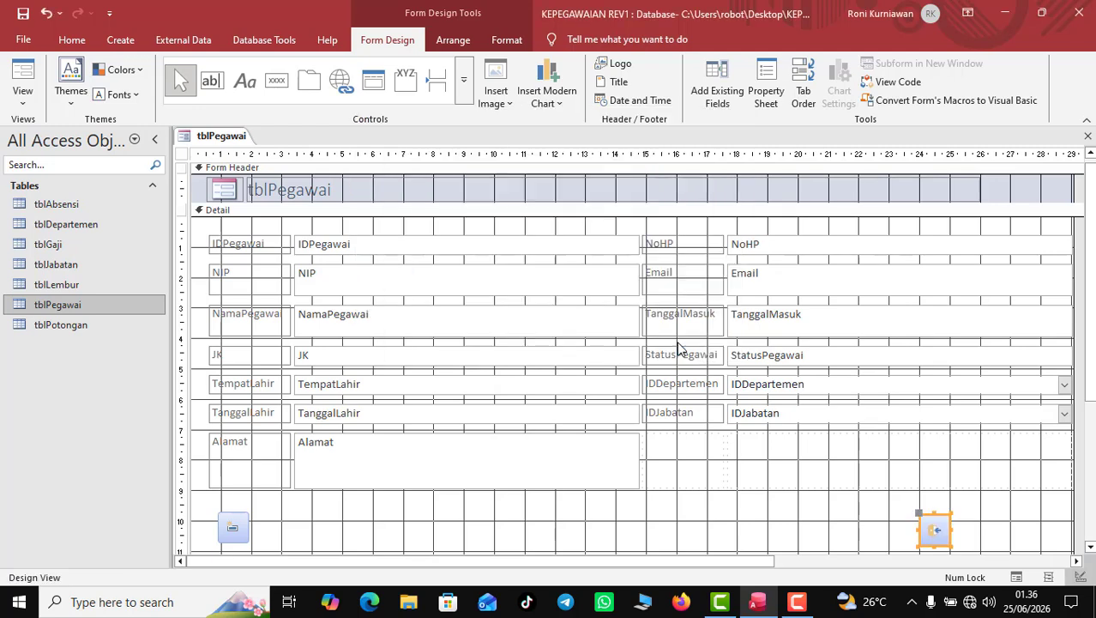
Open the form's properties and set both Pop Up and Modal to Yes
{"action": "right_click", "coordinate": [218, 135]}
{"action": "left_click", "coordinate": [266, 240]}
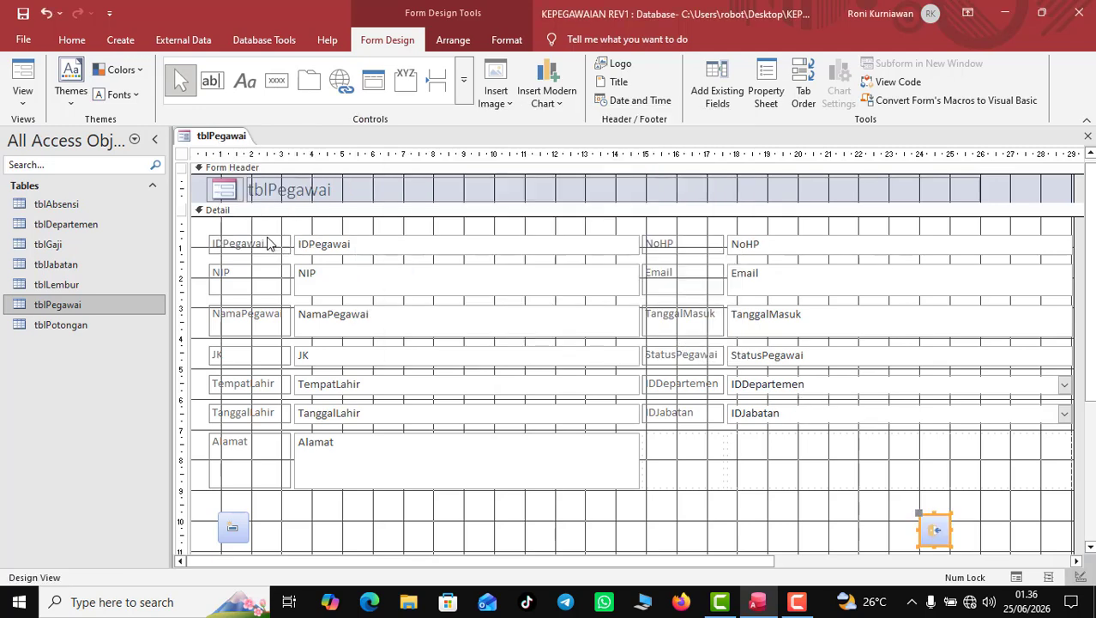
{"action": "right_click", "coordinate": [181, 156]}
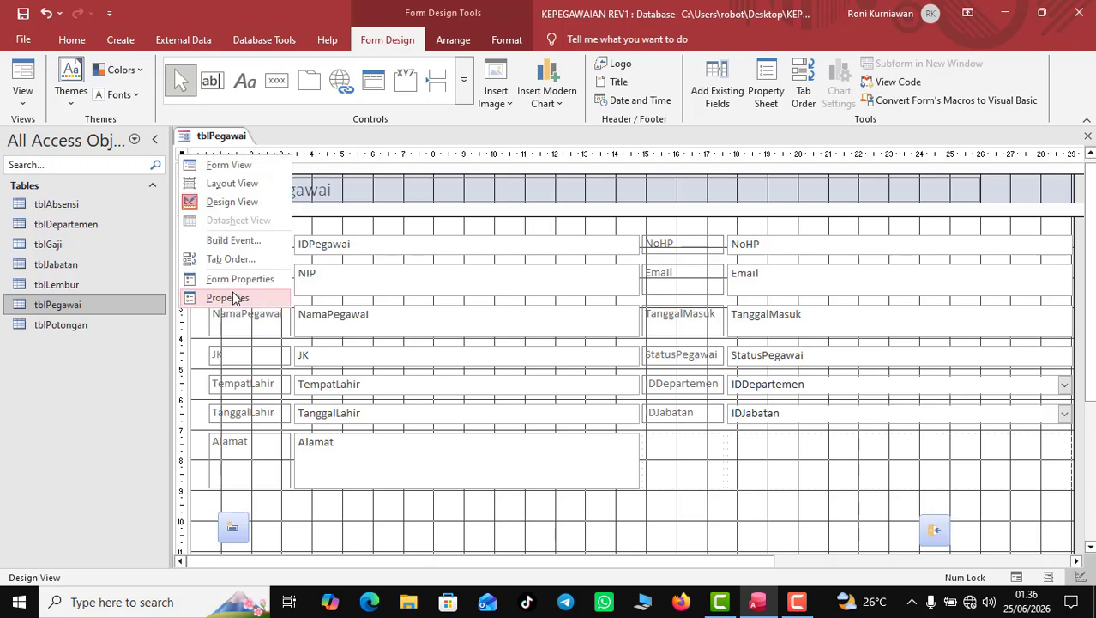
{"action": "left_click", "coordinate": [235, 297]}
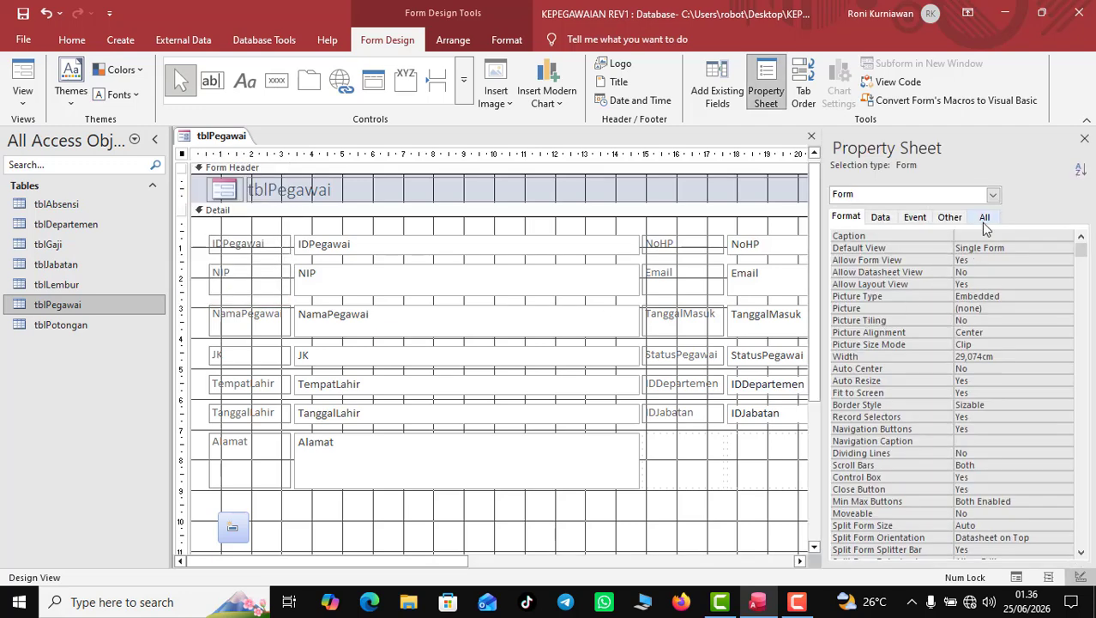
{"action": "left_click", "coordinate": [985, 218]}
{"action": "left_click", "coordinate": [1066, 260]}
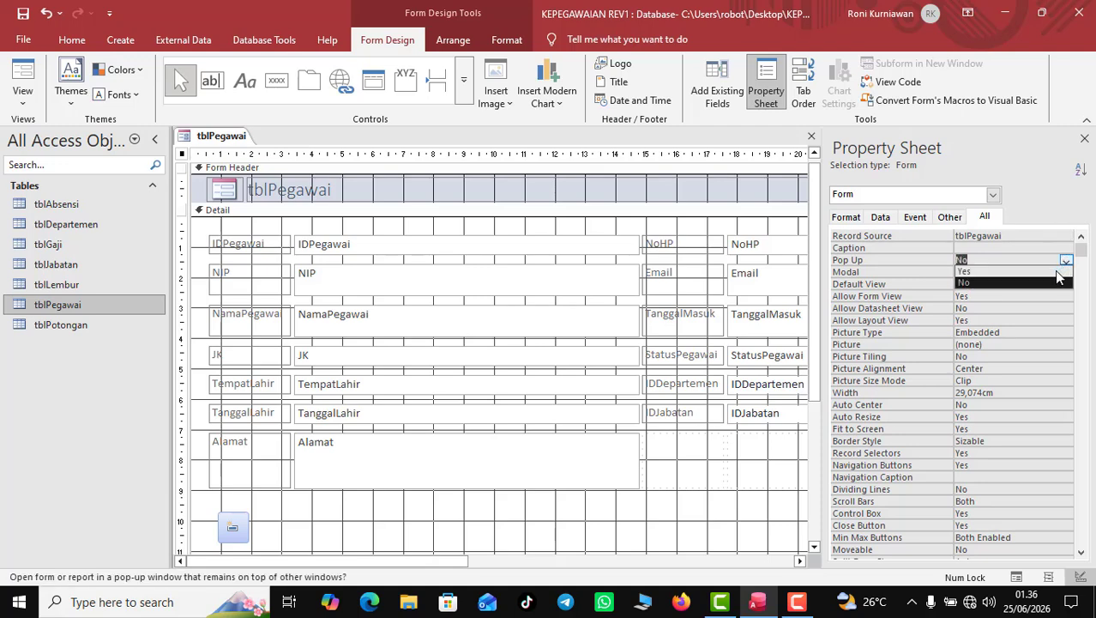
{"action": "left_click", "coordinate": [1057, 272]}
{"action": "left_click", "coordinate": [1056, 273]}
{"action": "left_click", "coordinate": [1066, 273]}
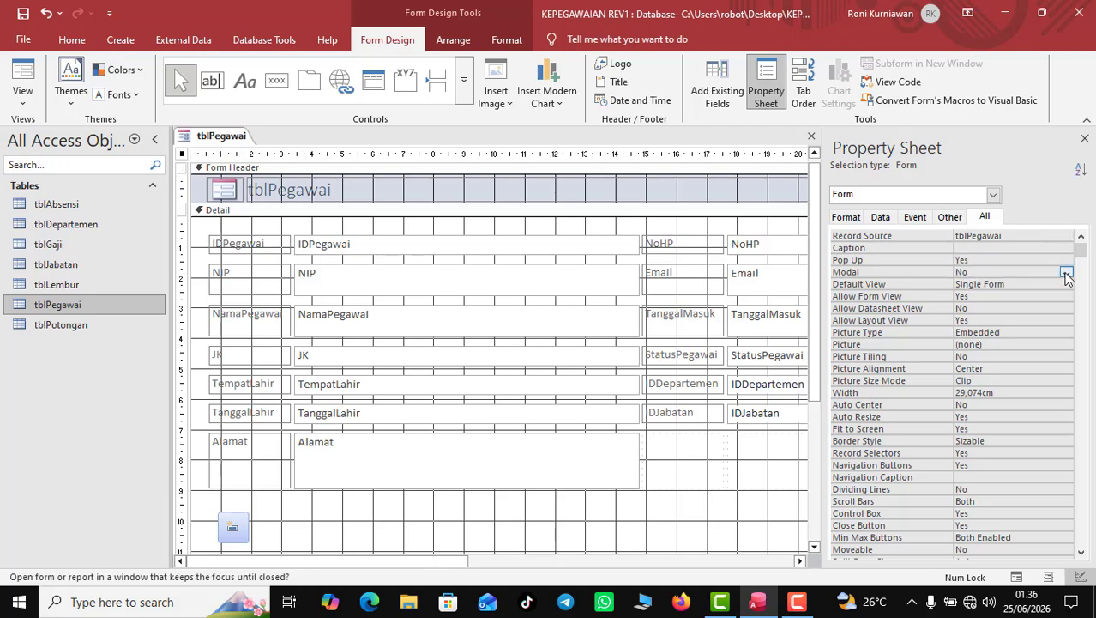
{"action": "left_click", "coordinate": [967, 284]}
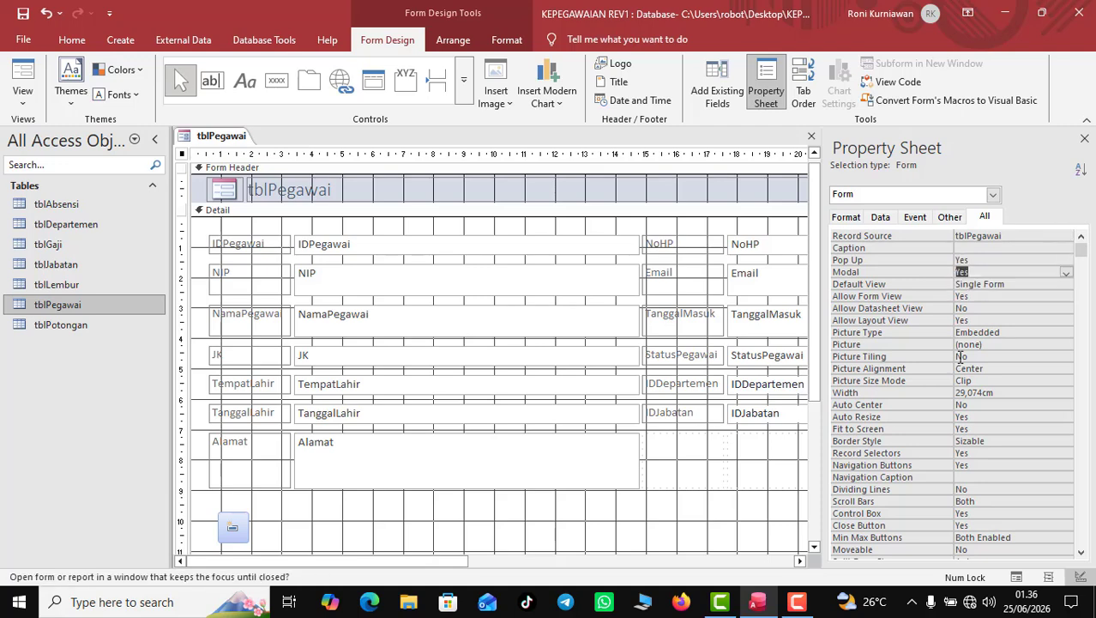
Set the form's Record Selectors to No and open the choices for Navigation Buttons
{"action": "left_click", "coordinate": [1053, 452]}
{"action": "left_click", "coordinate": [1067, 453]}
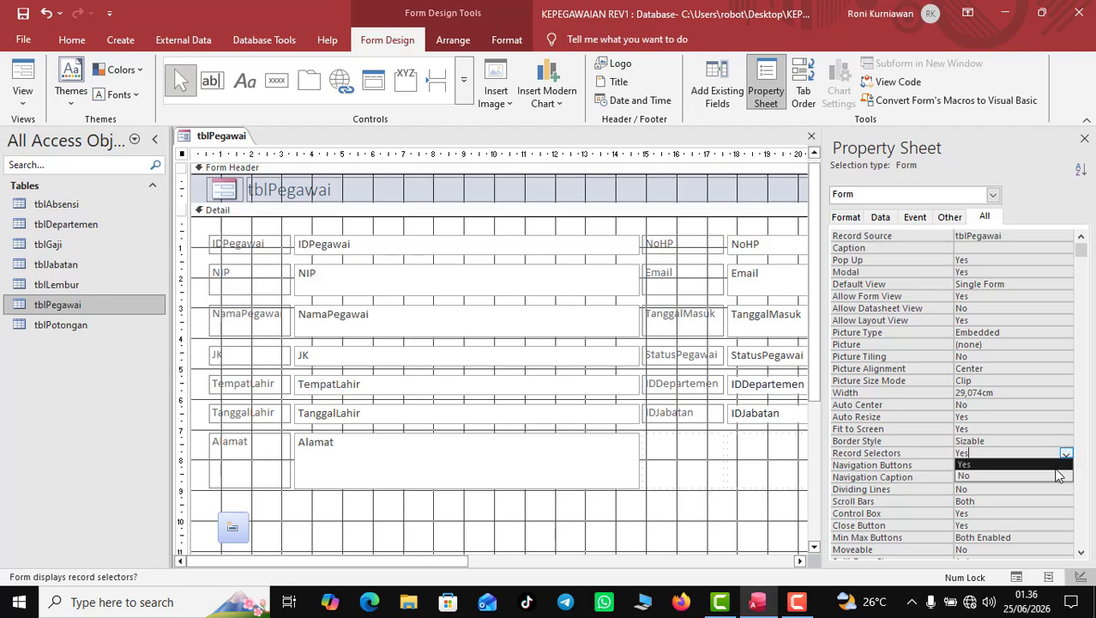
{"action": "left_click", "coordinate": [1059, 475]}
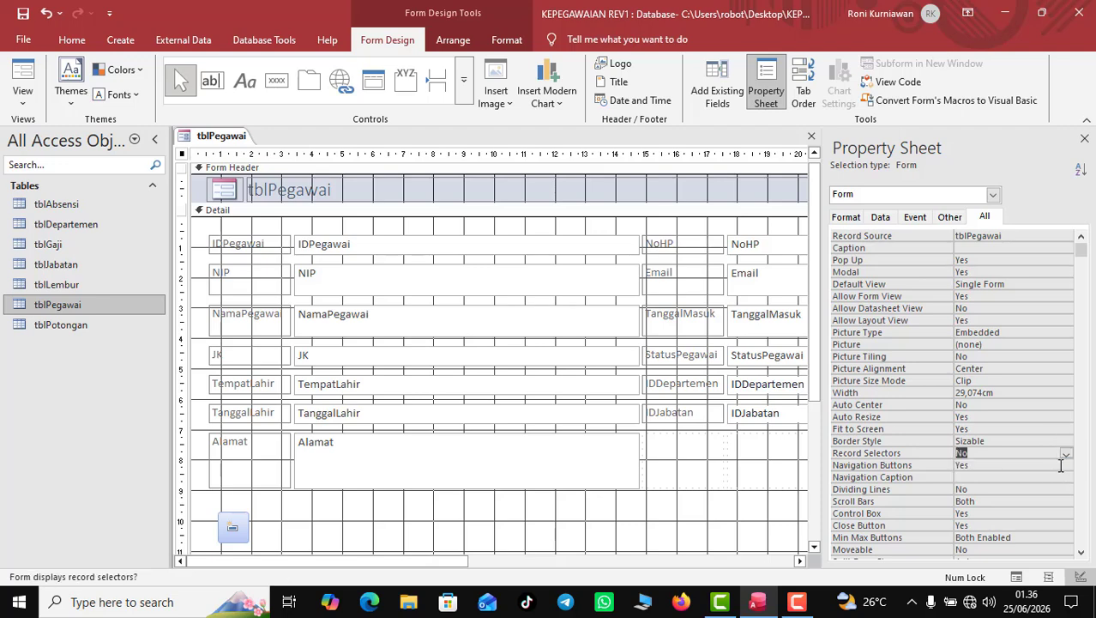
{"action": "left_click", "coordinate": [1061, 465]}
{"action": "left_click", "coordinate": [1066, 465]}
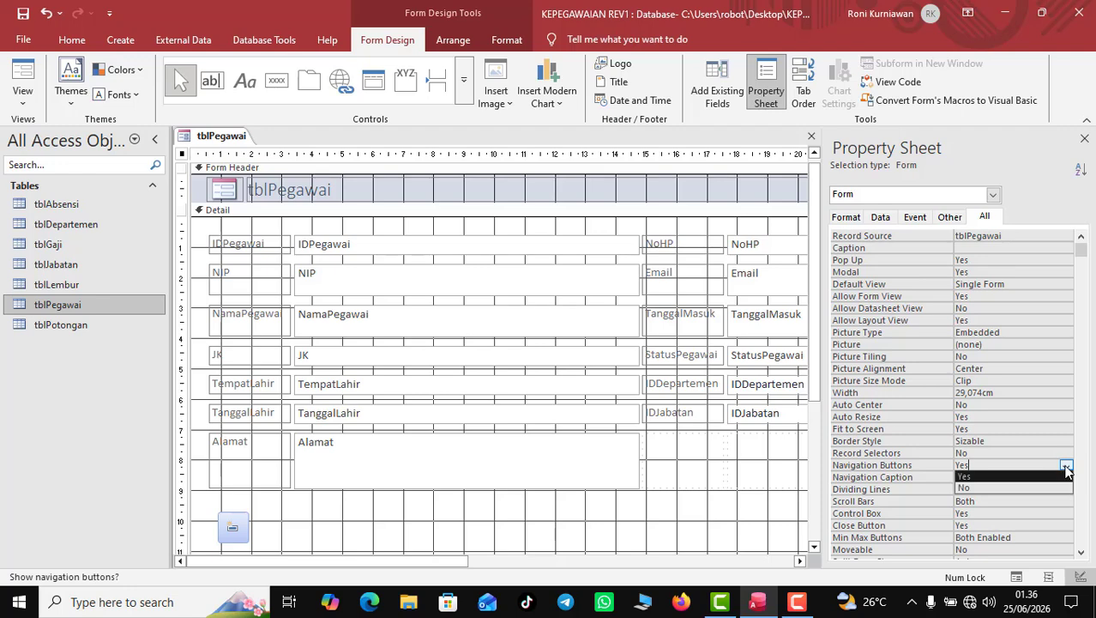
Set the form's Navigation Buttons property to No and its Scroll Bars property to Neither
{"action": "left_click", "coordinate": [1046, 487]}
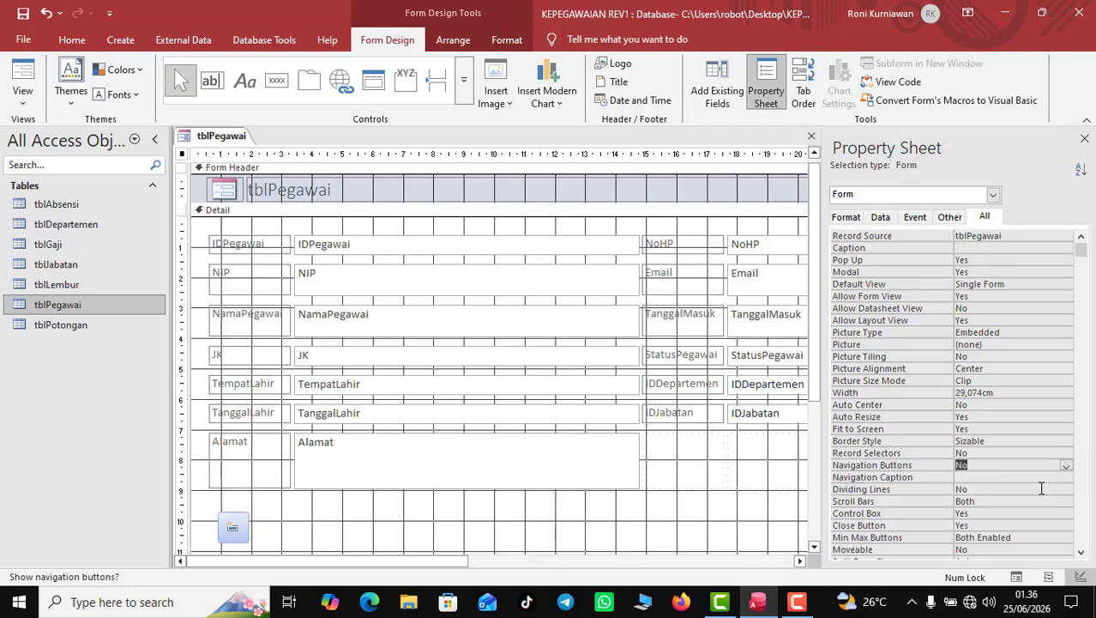
{"action": "left_click", "coordinate": [1049, 497]}
{"action": "left_click", "coordinate": [1066, 504]}
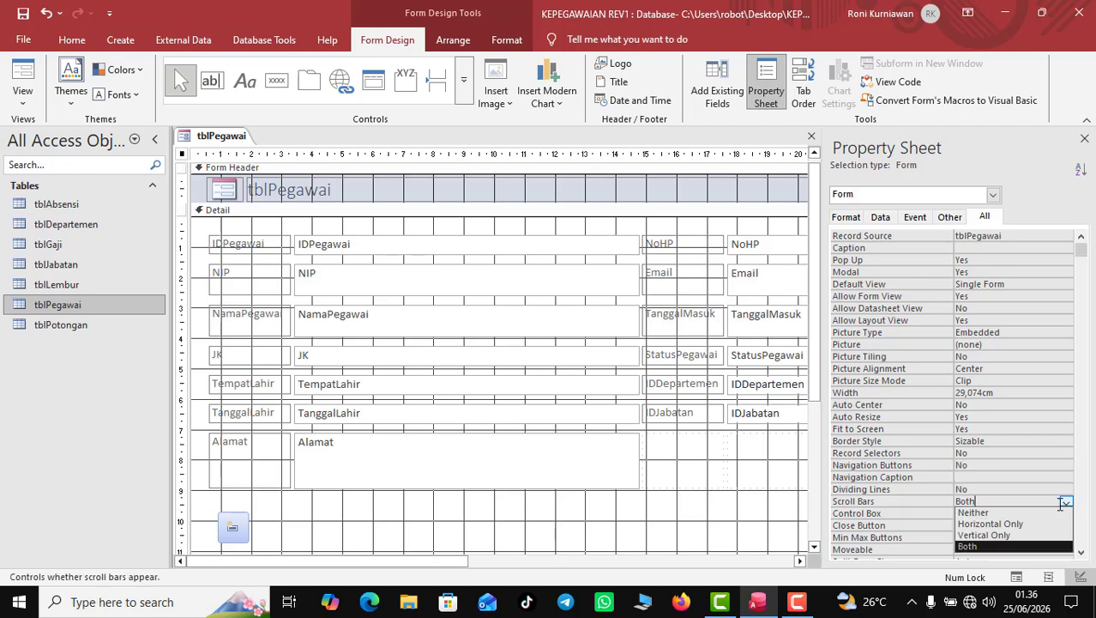
{"action": "left_click", "coordinate": [1054, 515]}
Set the form's Control Box and Close Button properties to No
{"action": "left_click", "coordinate": [1052, 513]}
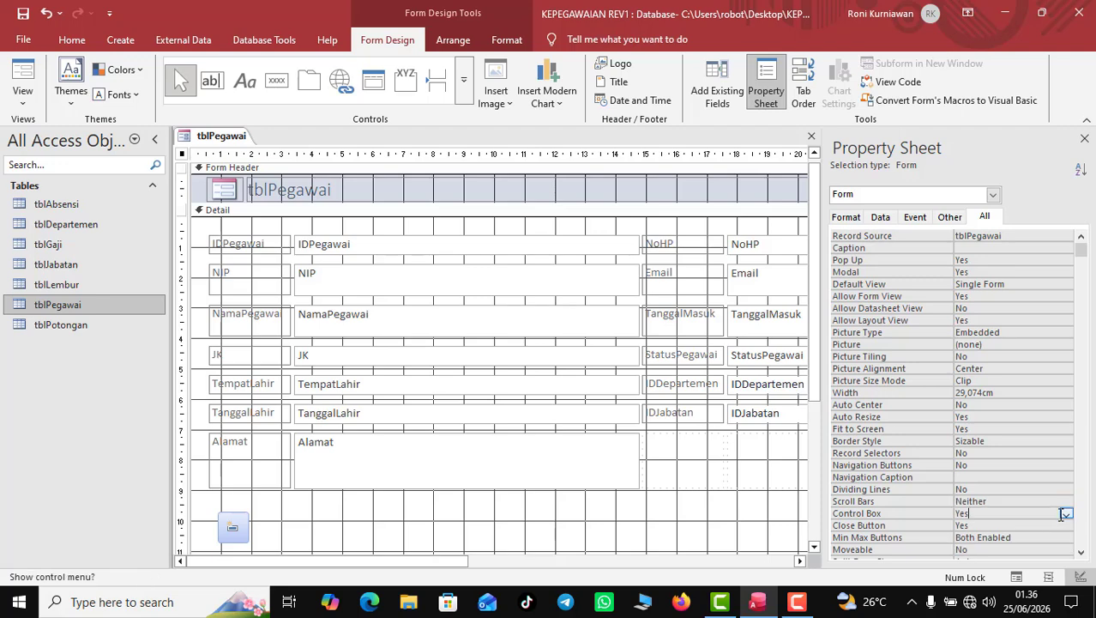
{"action": "left_click", "coordinate": [1066, 513]}
{"action": "left_click", "coordinate": [1051, 535]}
{"action": "left_click", "coordinate": [1060, 525]}
{"action": "left_click", "coordinate": [1066, 525]}
{"action": "left_click", "coordinate": [1051, 549]}
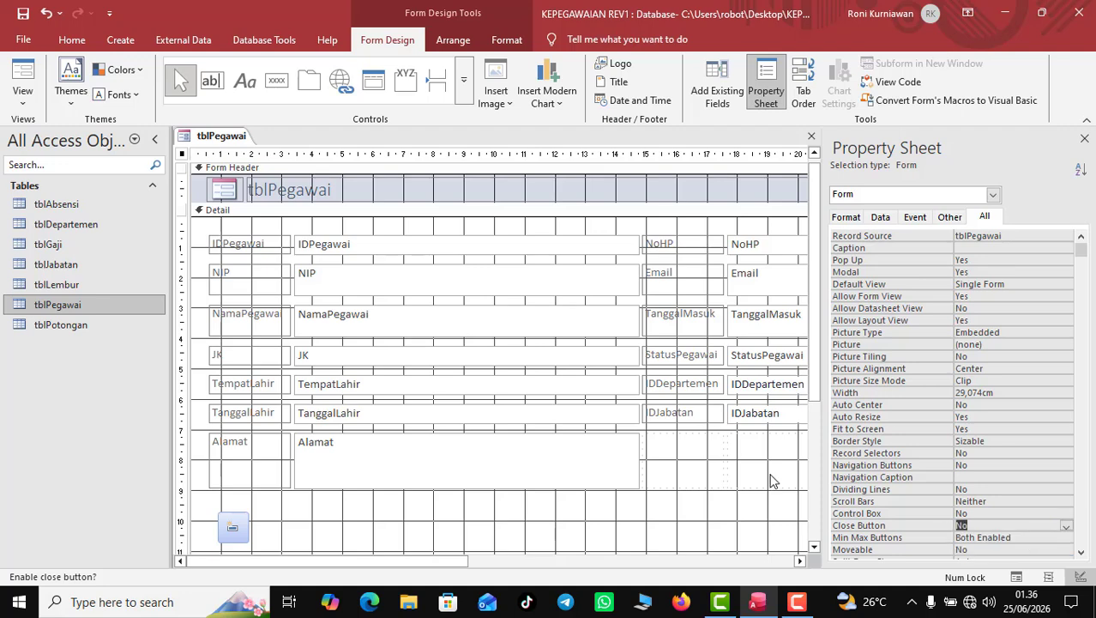
Save the form under the name FlPegawai and display it in Form View
{"action": "right_click", "coordinate": [239, 148]}
{"action": "right_click", "coordinate": [232, 142]}
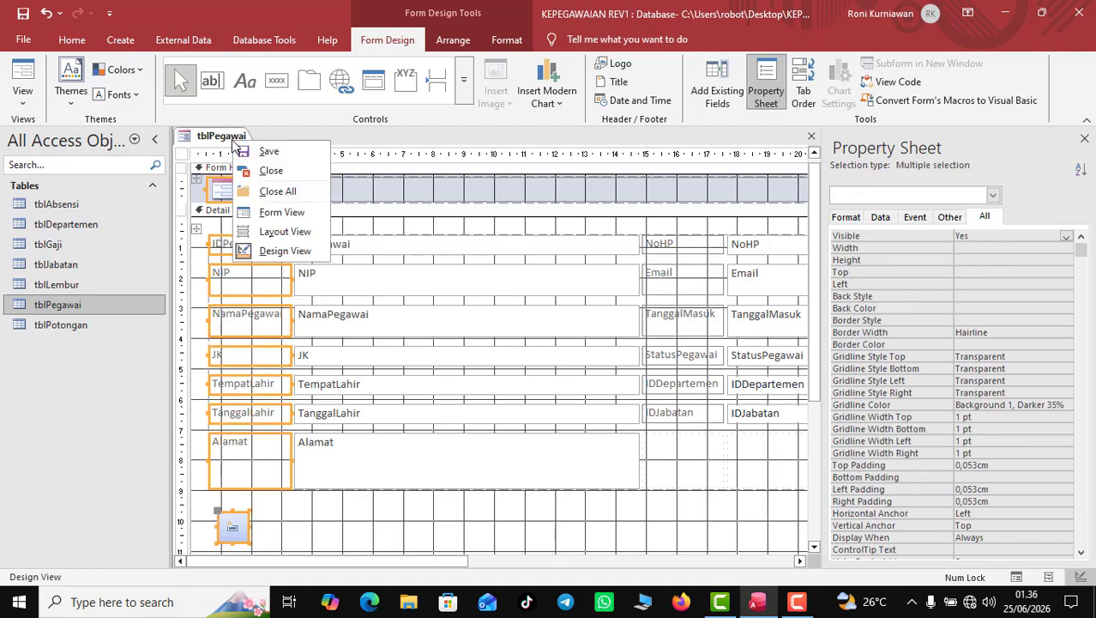
{"action": "left_click", "coordinate": [246, 151]}
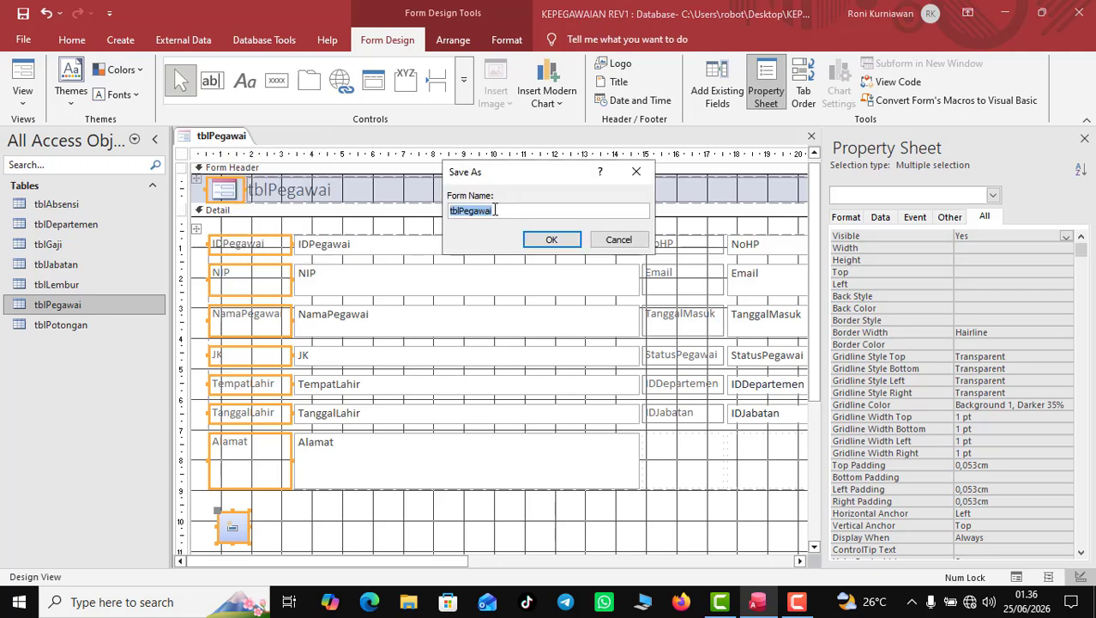
{"action": "left_click", "coordinate": [467, 210]}
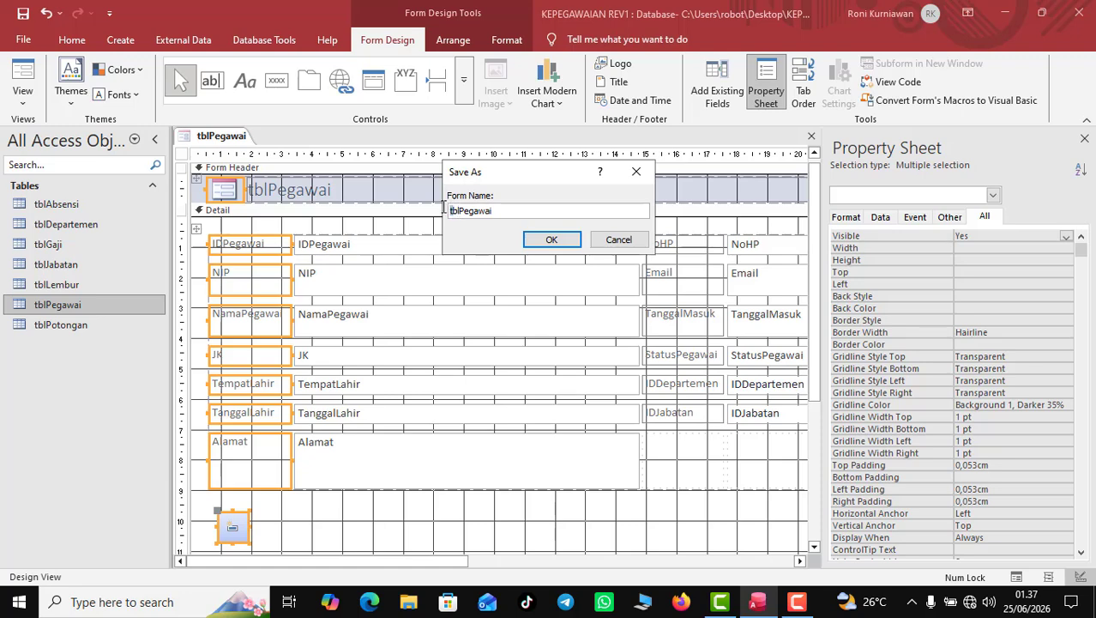
{"action": "key", "text": "Delete"}
{"action": "key", "text": "Delete"}
{"action": "key", "text": "Delete"}
{"action": "type", "text": "Fl"}
{"action": "left_click", "coordinate": [556, 239]}
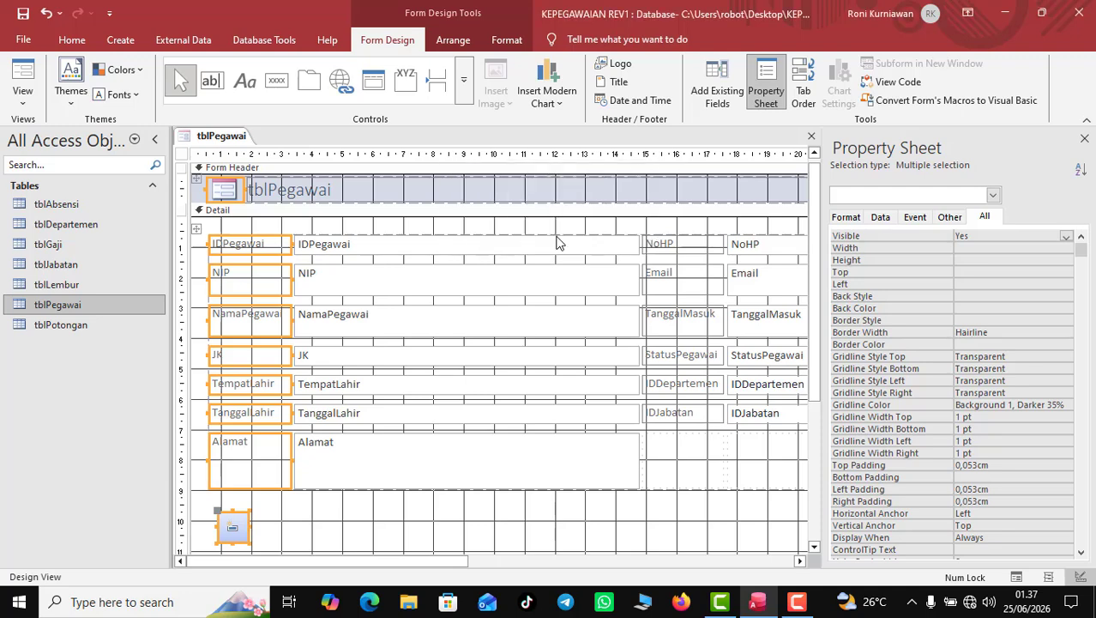
{"action": "right_click", "coordinate": [230, 137]}
{"action": "left_click", "coordinate": [268, 211]}
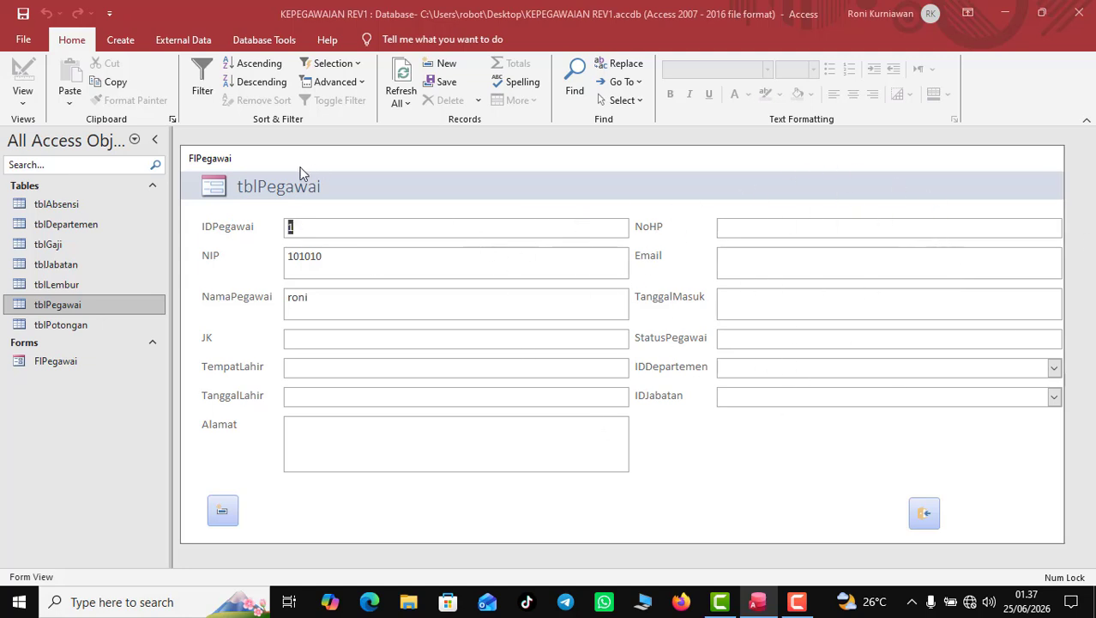
Return the form to Design View and narrow the IDPegawai text box and its column to about 5.7 cm
{"action": "right_click", "coordinate": [250, 155]}
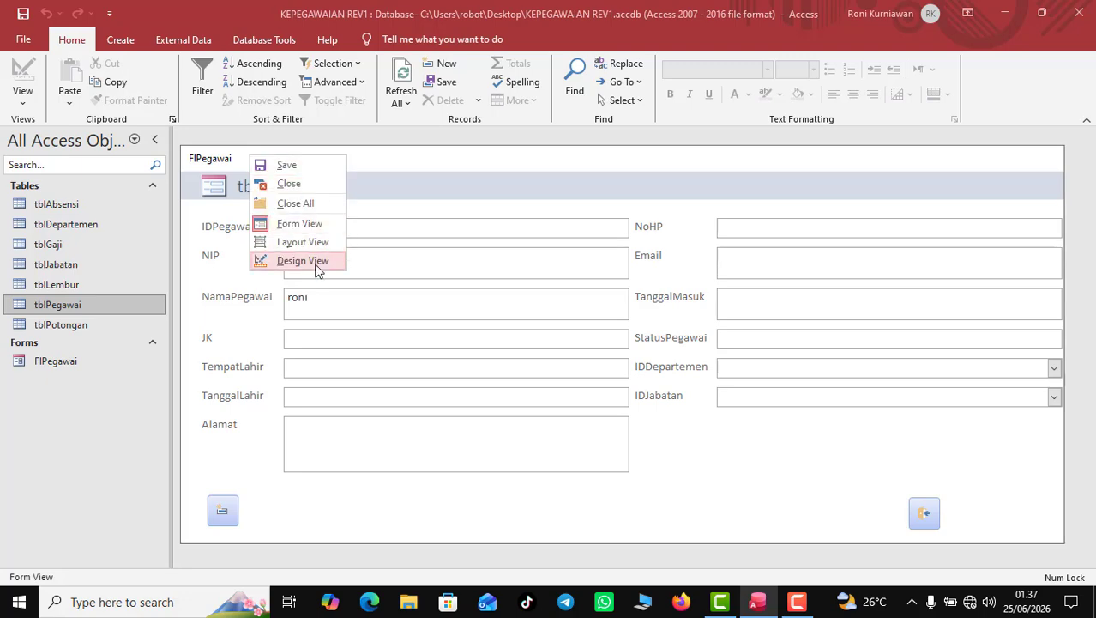
{"action": "left_click", "coordinate": [316, 261]}
{"action": "left_click", "coordinate": [572, 230]}
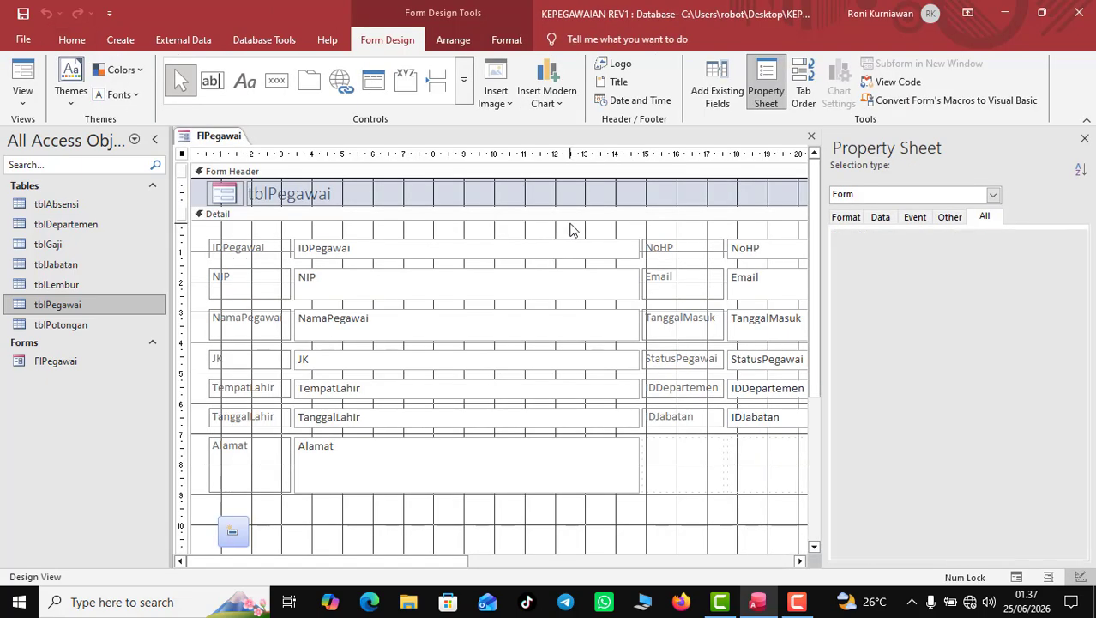
{"action": "left_click", "coordinate": [623, 246]}
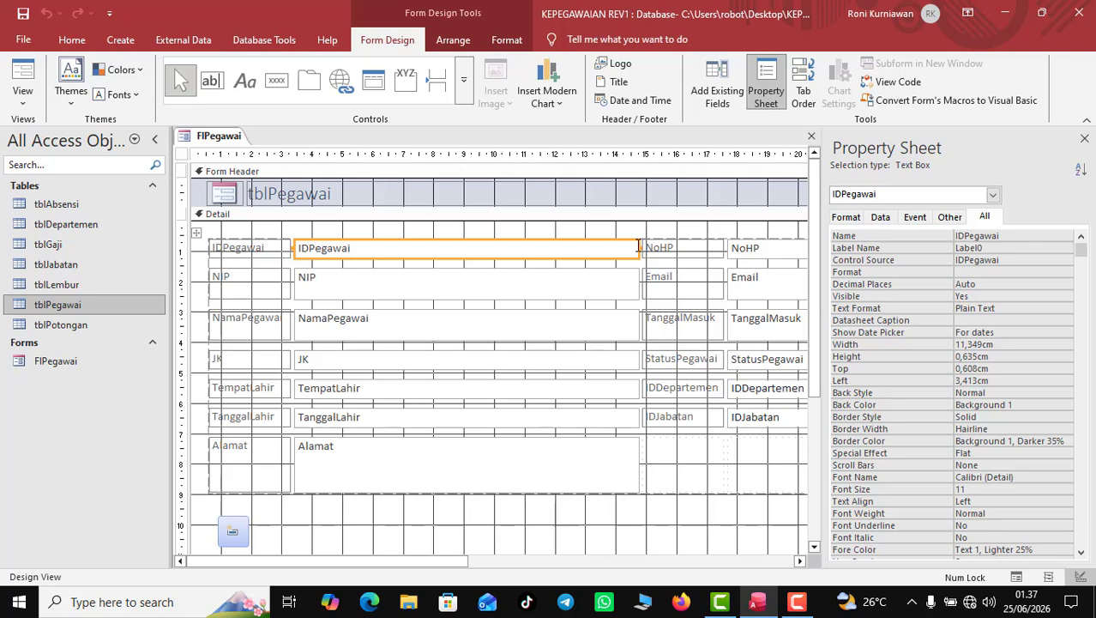
{"action": "left_click_drag", "start_coordinate": [636, 246], "coordinate": [464, 245]}
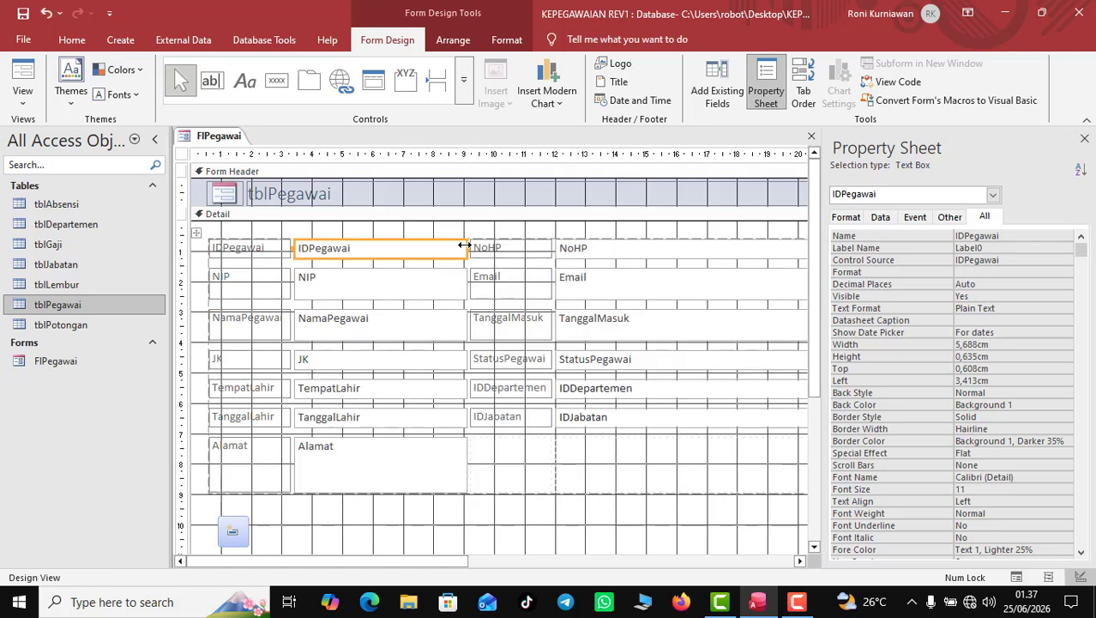
Display the form in Form View and start a new employee record
{"action": "right_click", "coordinate": [230, 138]}
{"action": "left_click", "coordinate": [266, 208]}
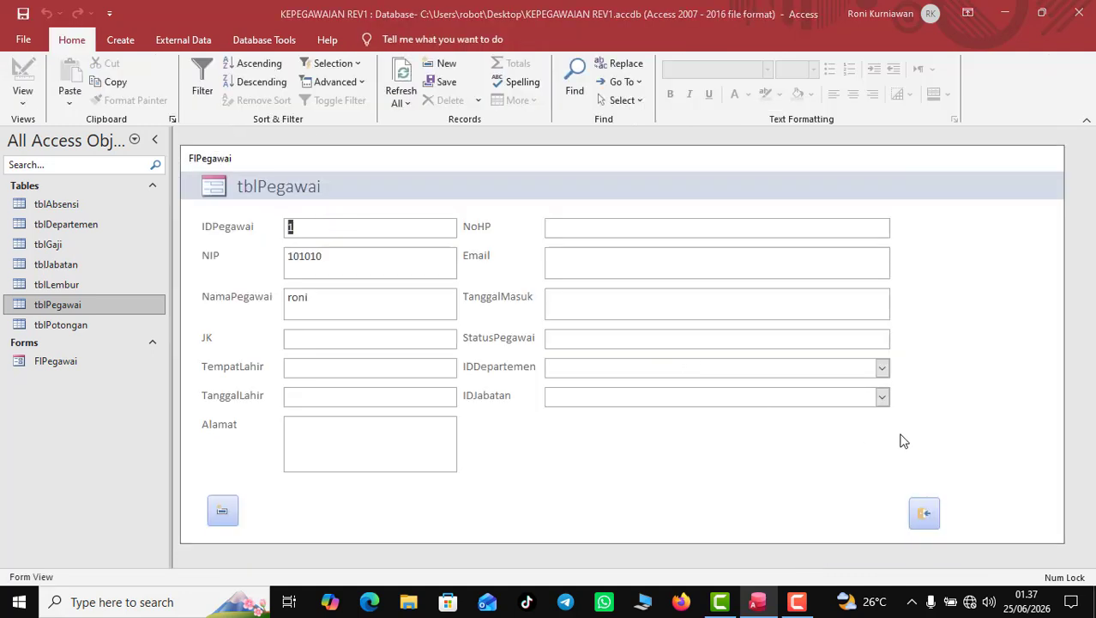
{"action": "left_click", "coordinate": [222, 510]}
{"action": "left_click", "coordinate": [404, 342]}
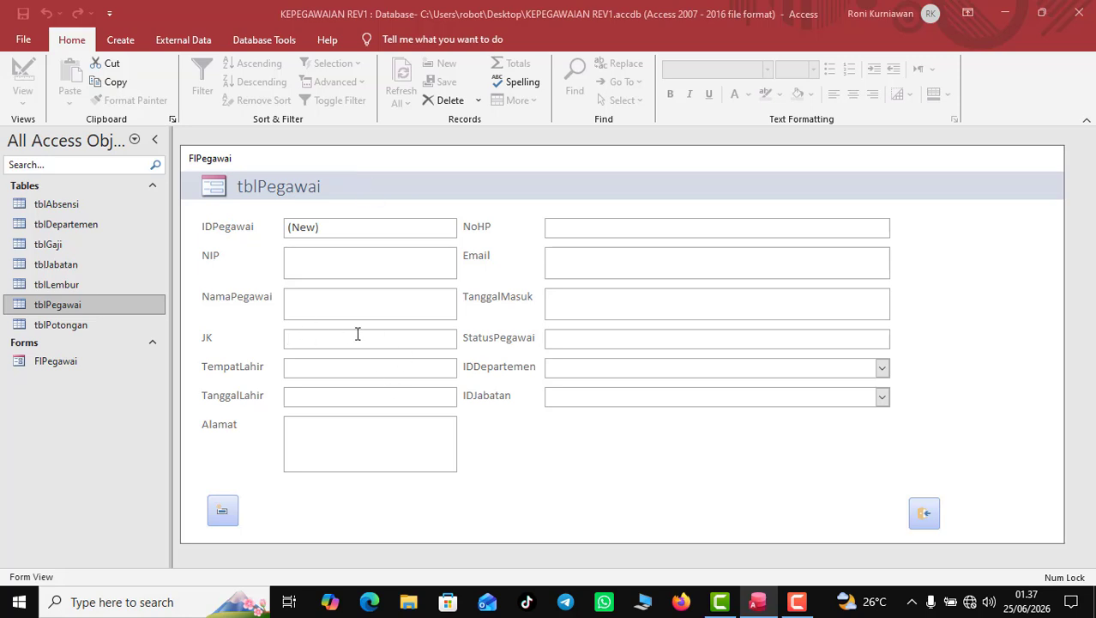
Enter jakarta as TempatLahir, then fill in the employee's date of birth and address
{"action": "left_click", "coordinate": [418, 374]}
{"action": "type", "text": "jakarta"}
{"action": "key", "text": "Tab"}
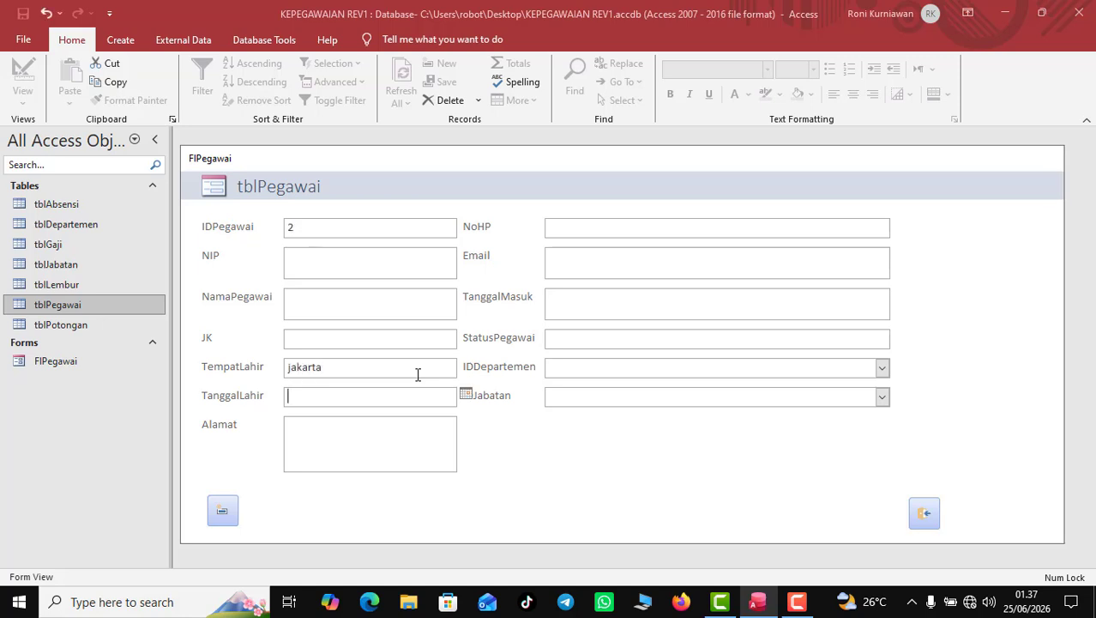
{"action": "left_click", "coordinate": [466, 397]}
{"action": "left_click", "coordinate": [408, 482]}
{"action": "left_click", "coordinate": [385, 448]}
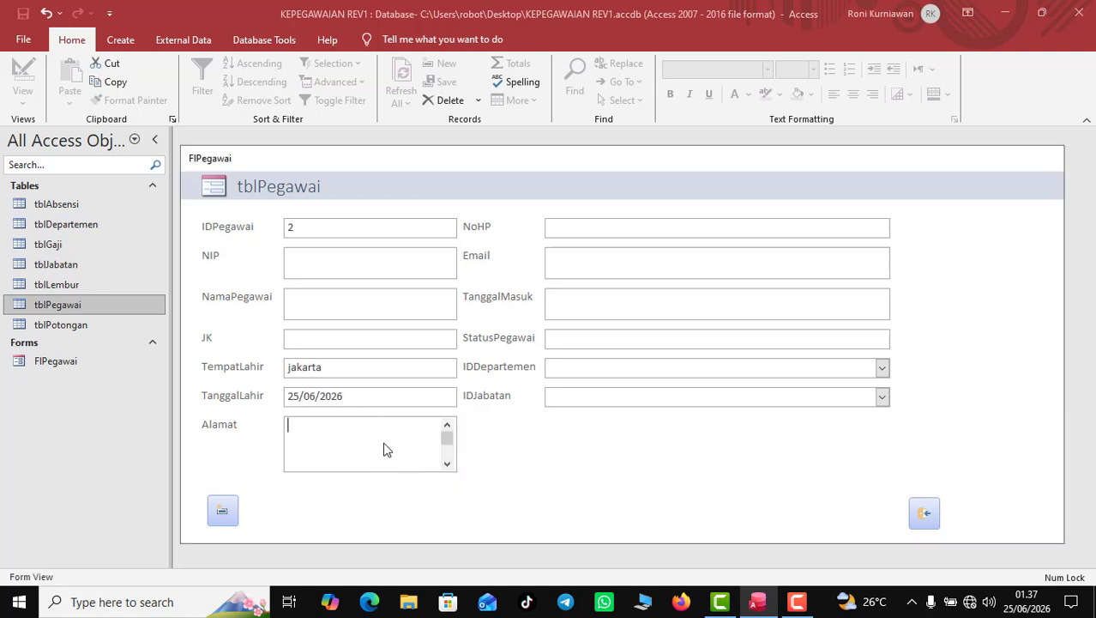
{"action": "type", "text": "hangtuah"}
Fill in the employee's phone number in NoHP and the Email field
{"action": "left_click", "coordinate": [795, 227]}
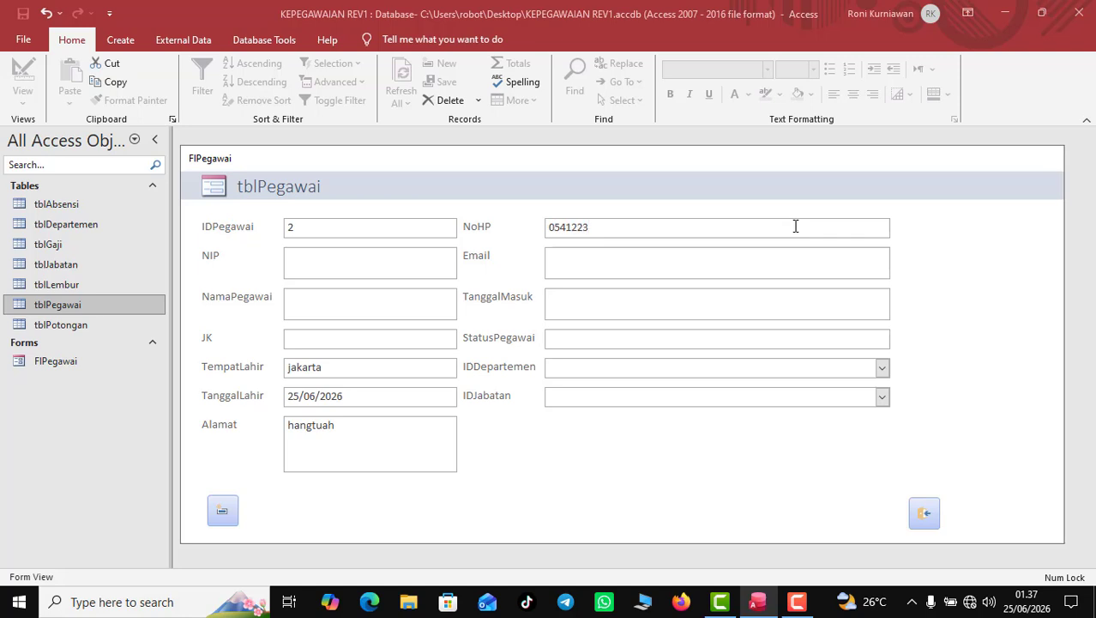
{"action": "left_click", "coordinate": [719, 274]}
{"action": "type", "text": "sss"}
Pick 25/06/2026 as the TanggalMasuk date
{"action": "left_click", "coordinate": [706, 300]}
{"action": "left_click", "coordinate": [899, 295]}
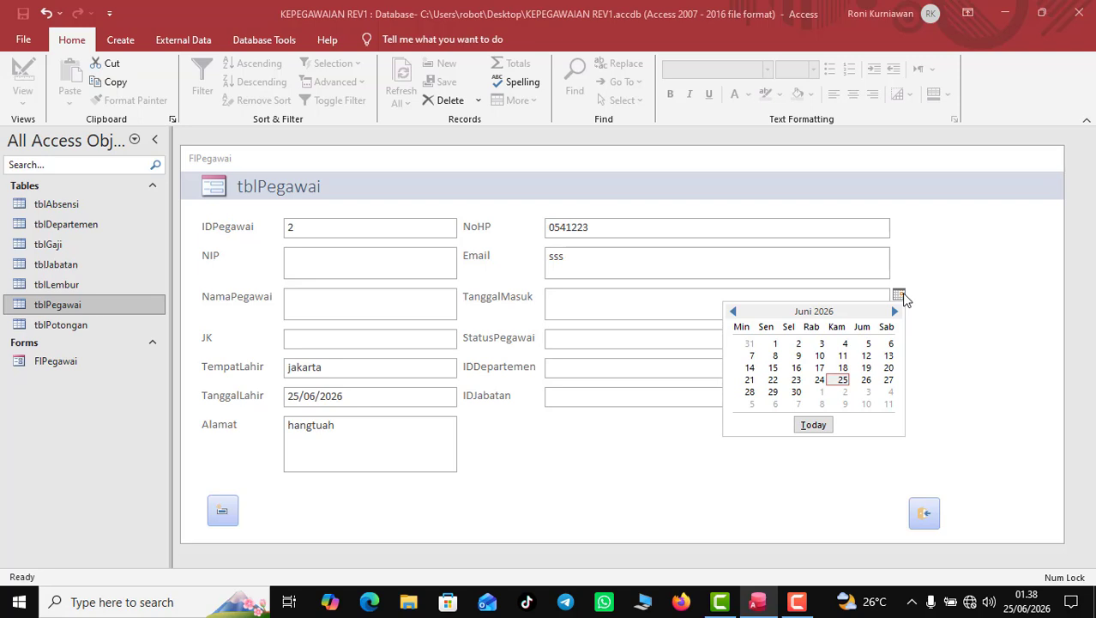
{"action": "left_click", "coordinate": [843, 379]}
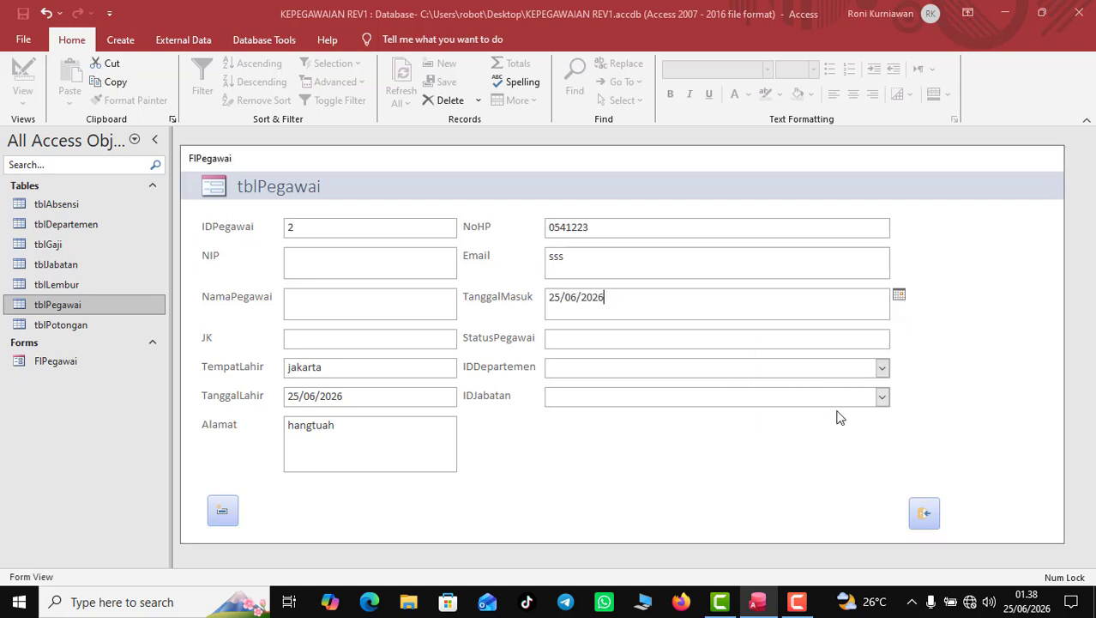
Set TanggalMasuk to 01/12/2024 and StatusPegawai to Tetap
{"action": "left_click", "coordinate": [899, 295]}
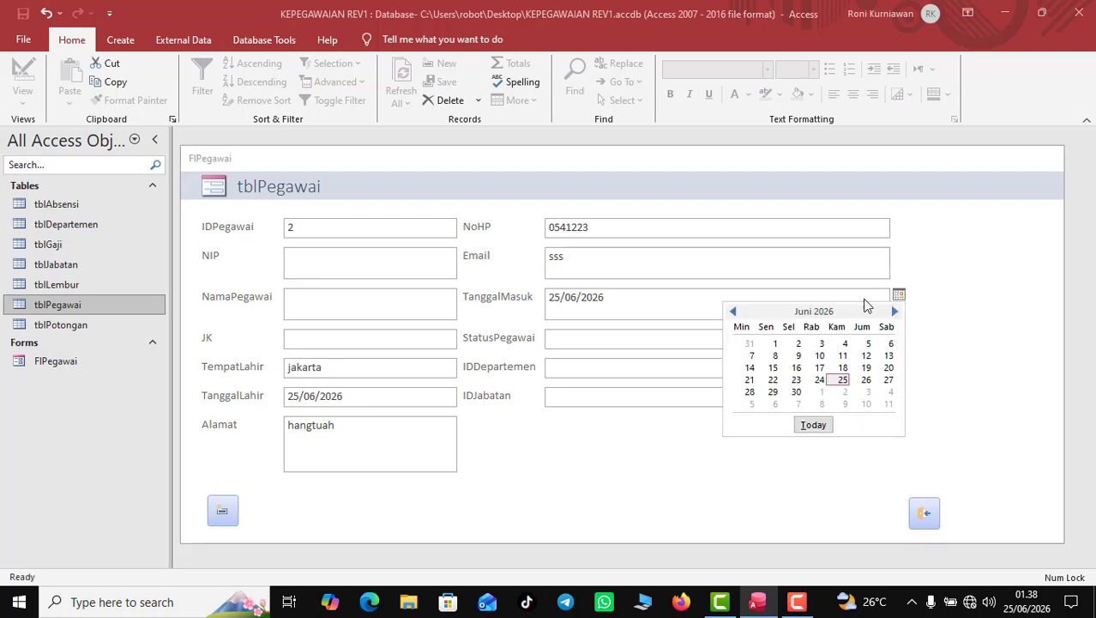
{"action": "left_click", "coordinate": [734, 311]}
{"action": "left_click", "coordinate": [734, 312]}
{"action": "left_click", "coordinate": [734, 311]}
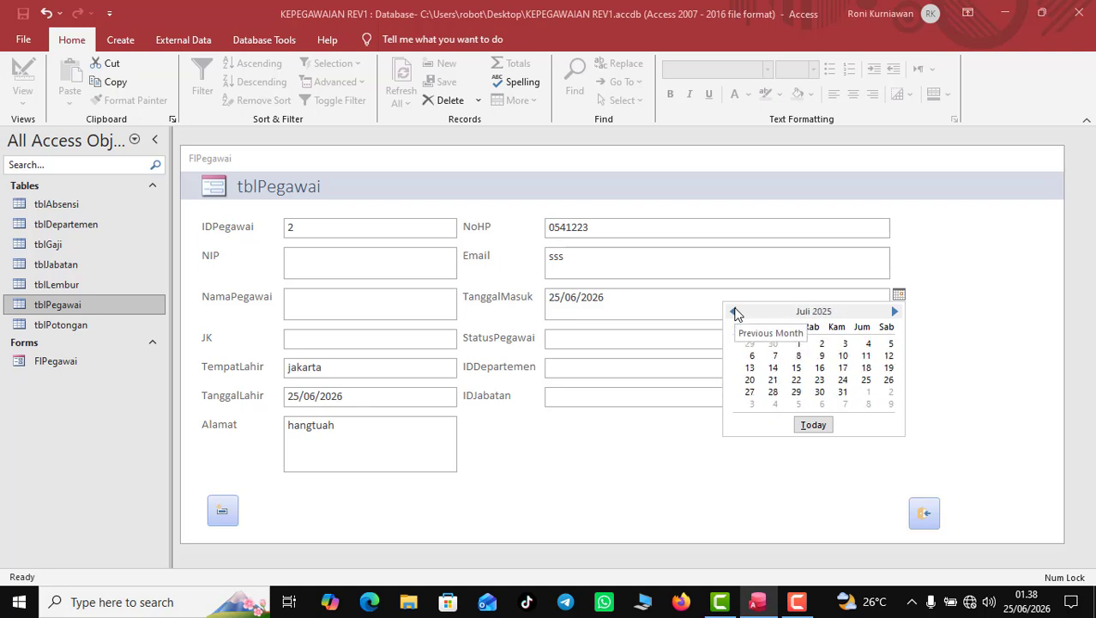
{"action": "left_click", "coordinate": [733, 312]}
{"action": "left_click", "coordinate": [733, 311]}
{"action": "left_click", "coordinate": [733, 312]}
{"action": "left_click", "coordinate": [733, 312]}
{"action": "left_click", "coordinate": [733, 311]}
{"action": "left_click", "coordinate": [734, 311]}
{"action": "left_click", "coordinate": [734, 311]}
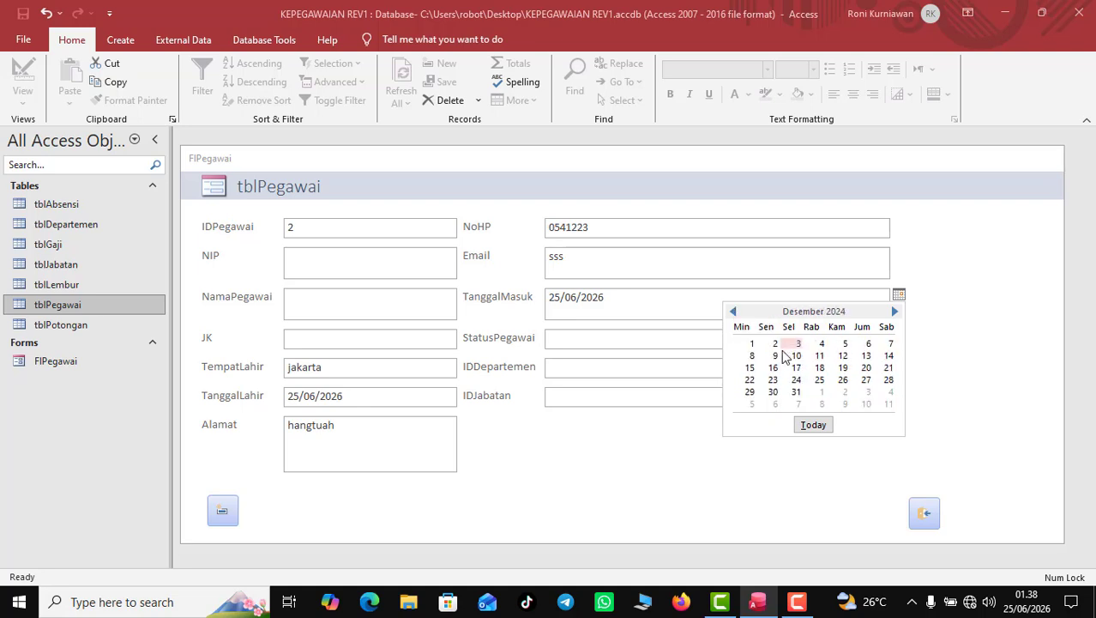
{"action": "left_click", "coordinate": [752, 344]}
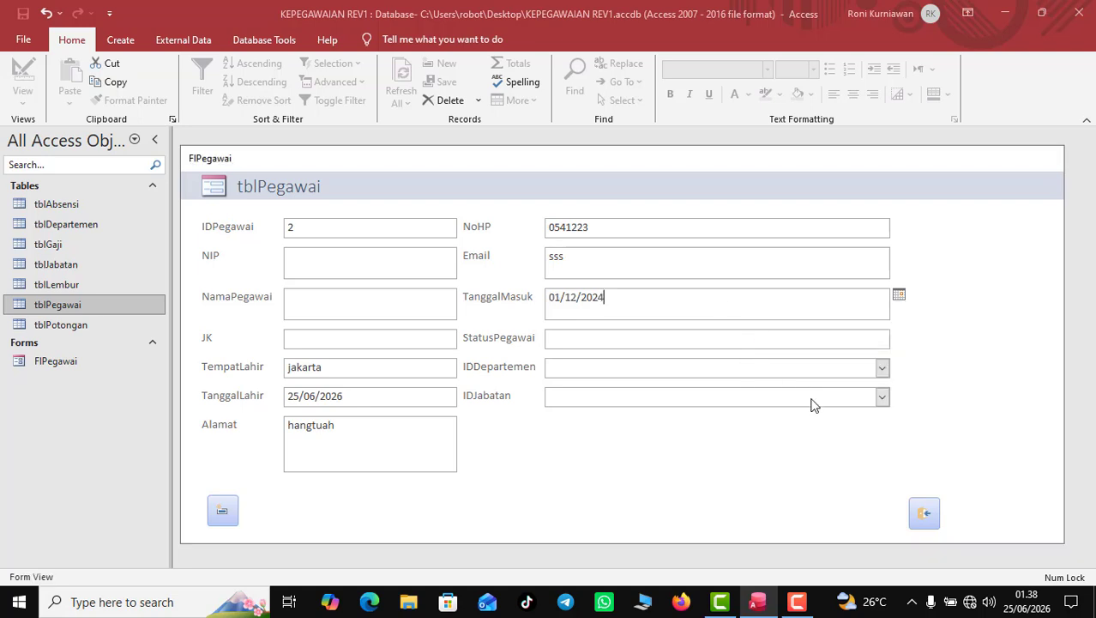
{"action": "left_click", "coordinate": [883, 342]}
Return the form to Design View and open the tblPegawai table in Design View
{"action": "right_click", "coordinate": [268, 166]}
{"action": "left_click", "coordinate": [328, 272]}
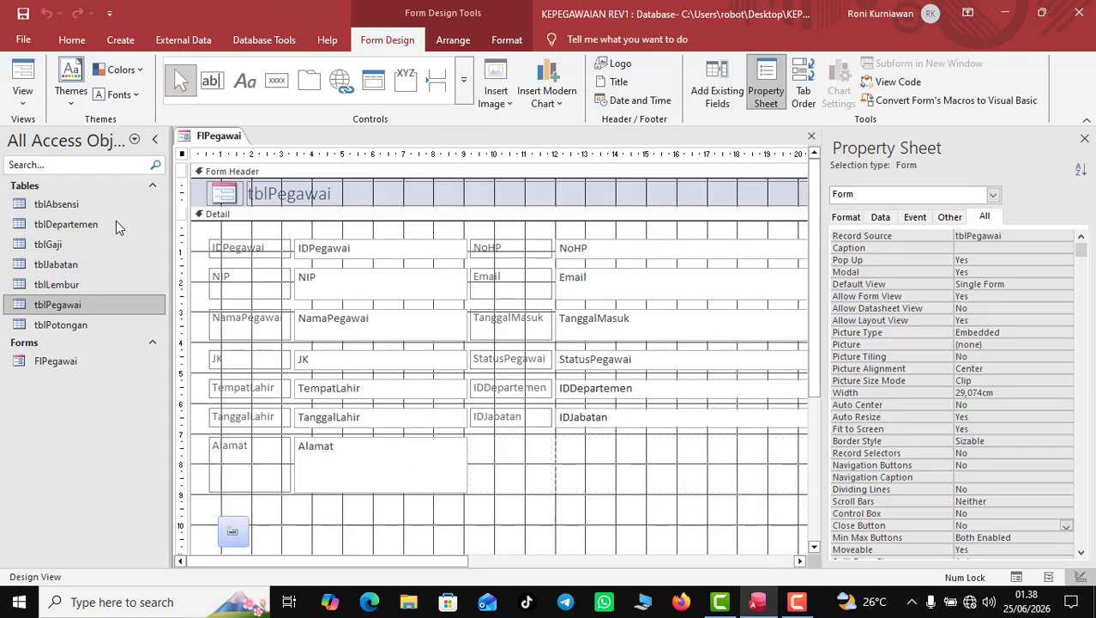
{"action": "double_click", "coordinate": [82, 311]}
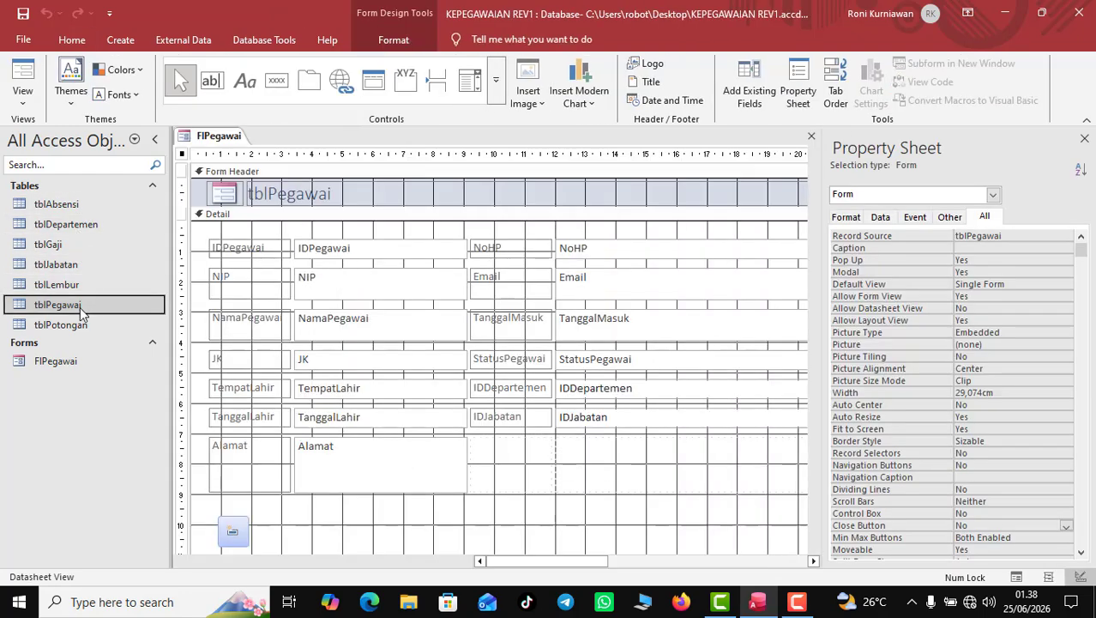
{"action": "right_click", "coordinate": [294, 137]}
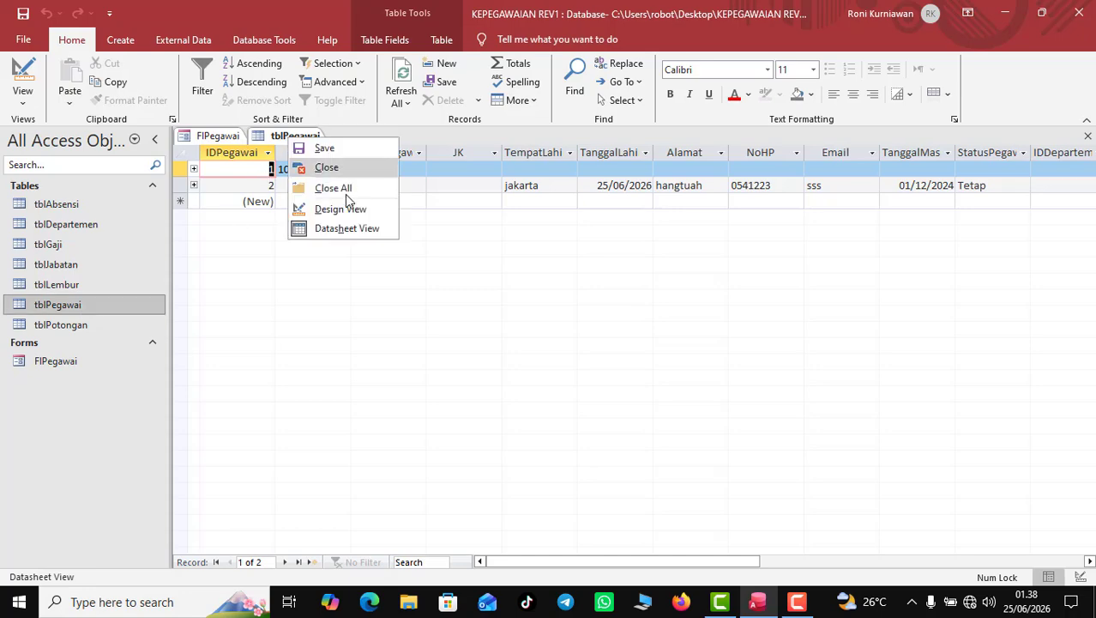
{"action": "left_click", "coordinate": [347, 211]}
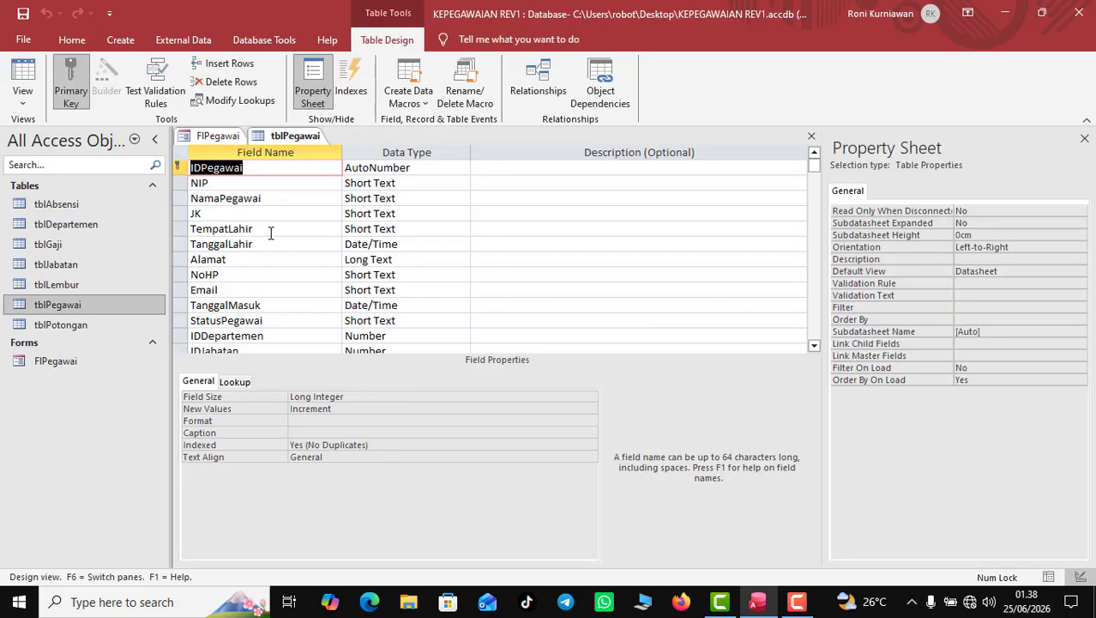
Set the lookup Display Control of the JK field to Combo Box
{"action": "left_click", "coordinate": [267, 216]}
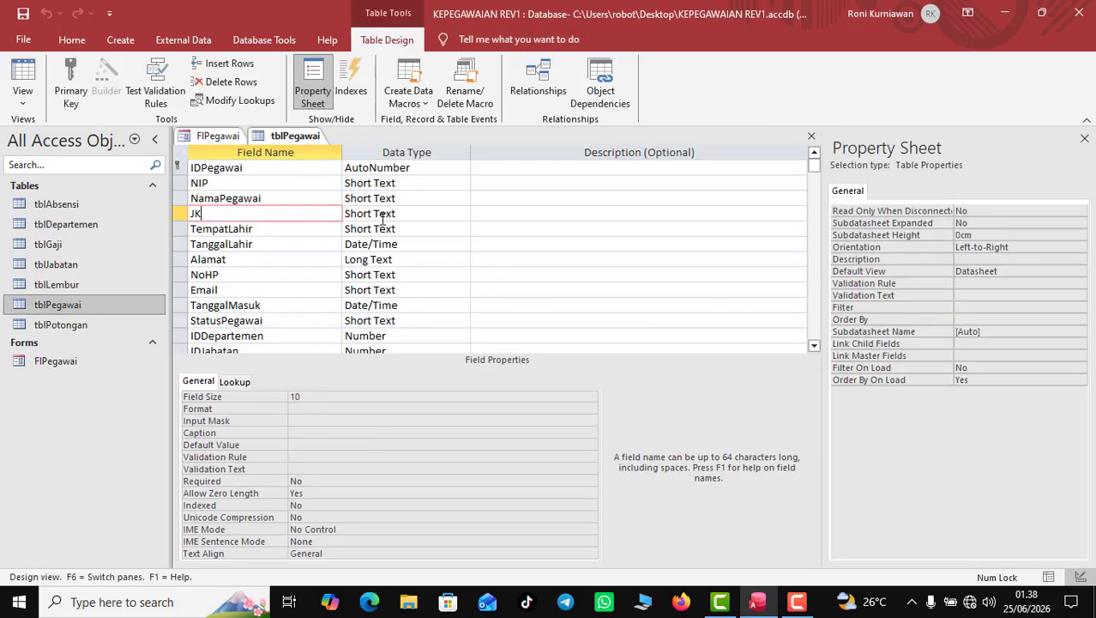
{"action": "left_click", "coordinate": [446, 214]}
{"action": "left_click", "coordinate": [243, 381]}
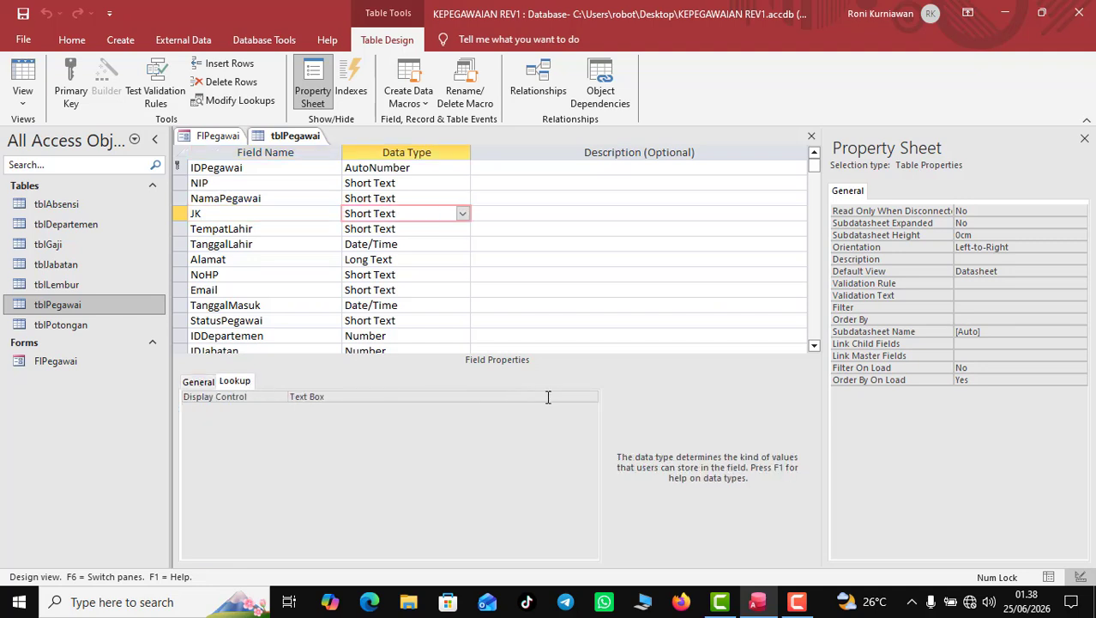
{"action": "left_click", "coordinate": [590, 396]}
{"action": "left_click", "coordinate": [590, 397]}
{"action": "left_click", "coordinate": [369, 428]}
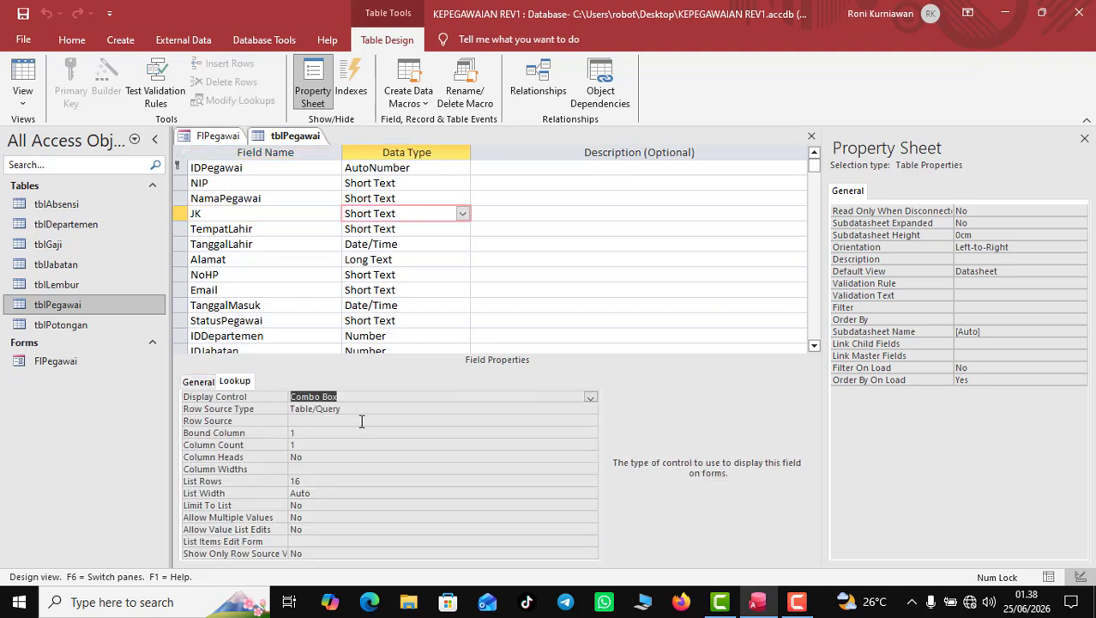
Set the JK lookup's Row Source Type to Value List and its Row Source to "Pria";"Wanita"
{"action": "left_click", "coordinate": [490, 409]}
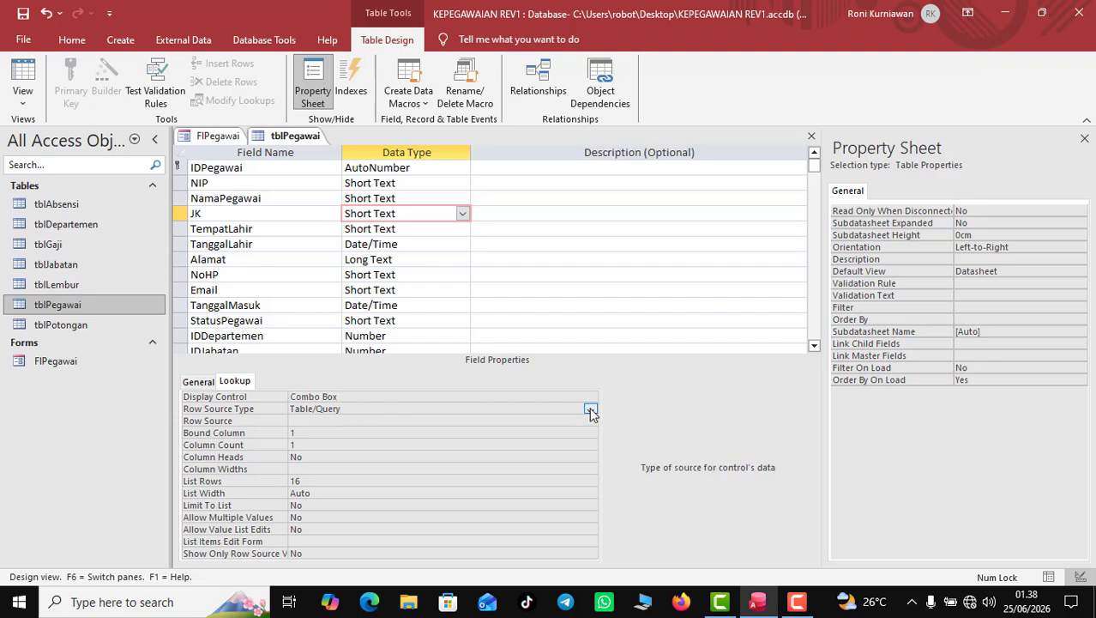
{"action": "left_click", "coordinate": [590, 409]}
{"action": "left_click", "coordinate": [562, 433]}
{"action": "left_click", "coordinate": [403, 416]}
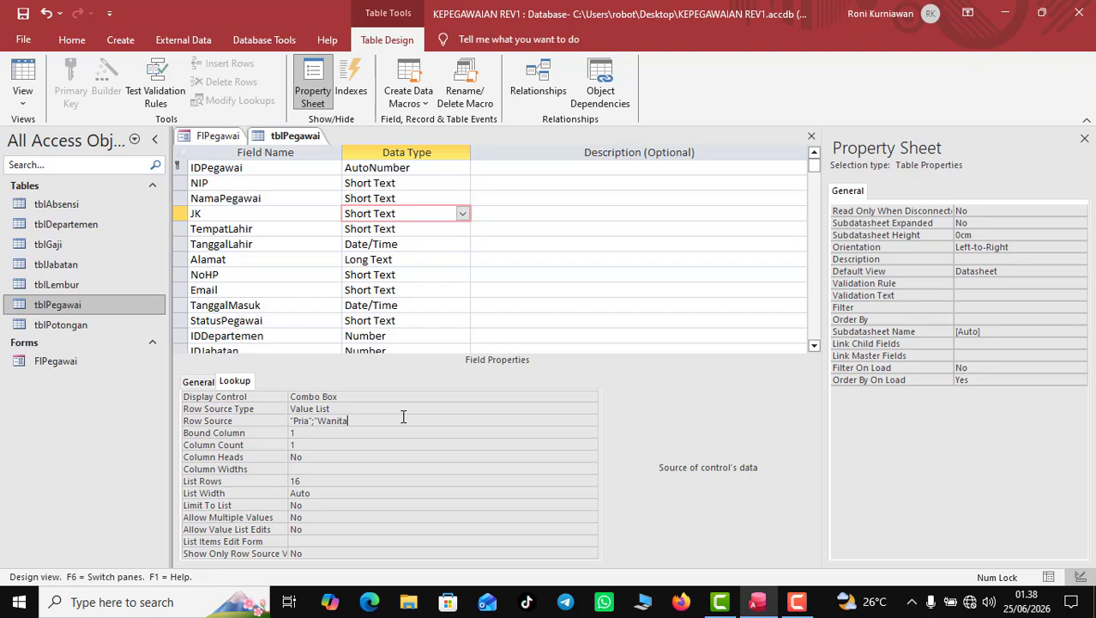
Save the tblPegawai table design and close the table
{"action": "left_click", "coordinate": [297, 135]}
{"action": "right_click", "coordinate": [297, 136]}
{"action": "left_click", "coordinate": [307, 145]}
{"action": "right_click", "coordinate": [296, 137]}
{"action": "left_click", "coordinate": [334, 163]}
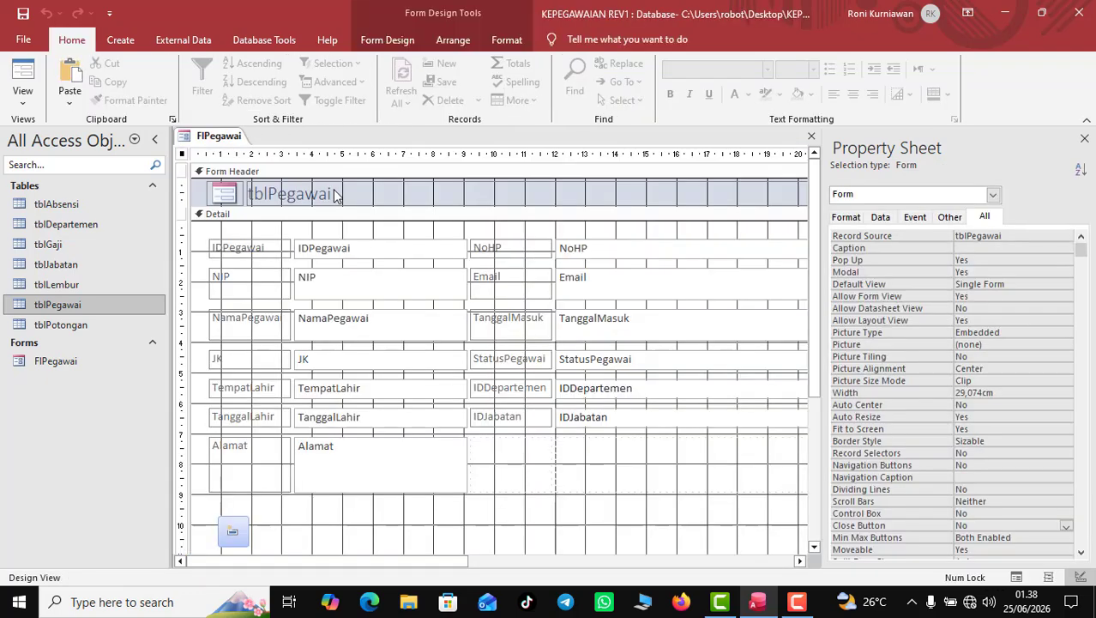
Save the FlPegawai form and show it in Form View to check the JK field
{"action": "right_click", "coordinate": [230, 146]}
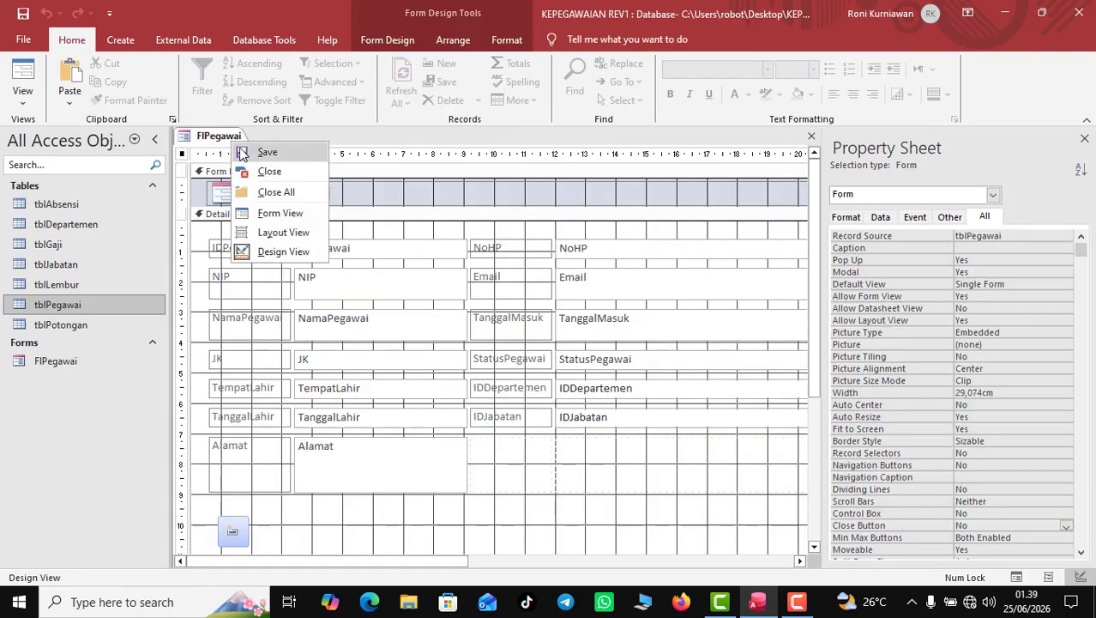
{"action": "left_click", "coordinate": [237, 147]}
{"action": "right_click", "coordinate": [226, 137]}
{"action": "left_click", "coordinate": [273, 203]}
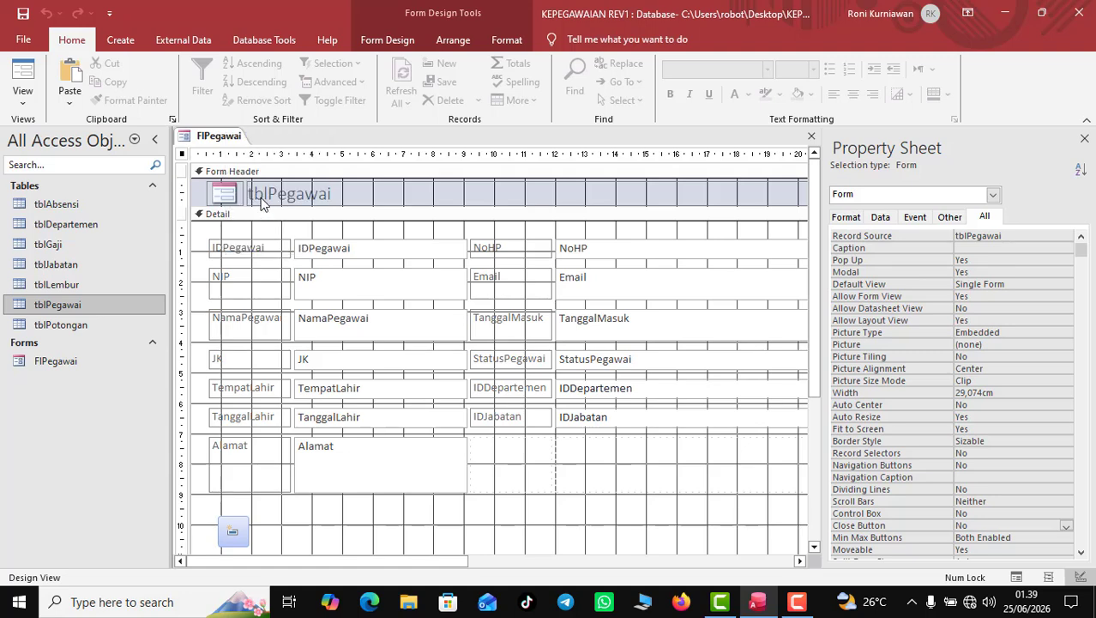
{"action": "left_click", "coordinate": [438, 334]}
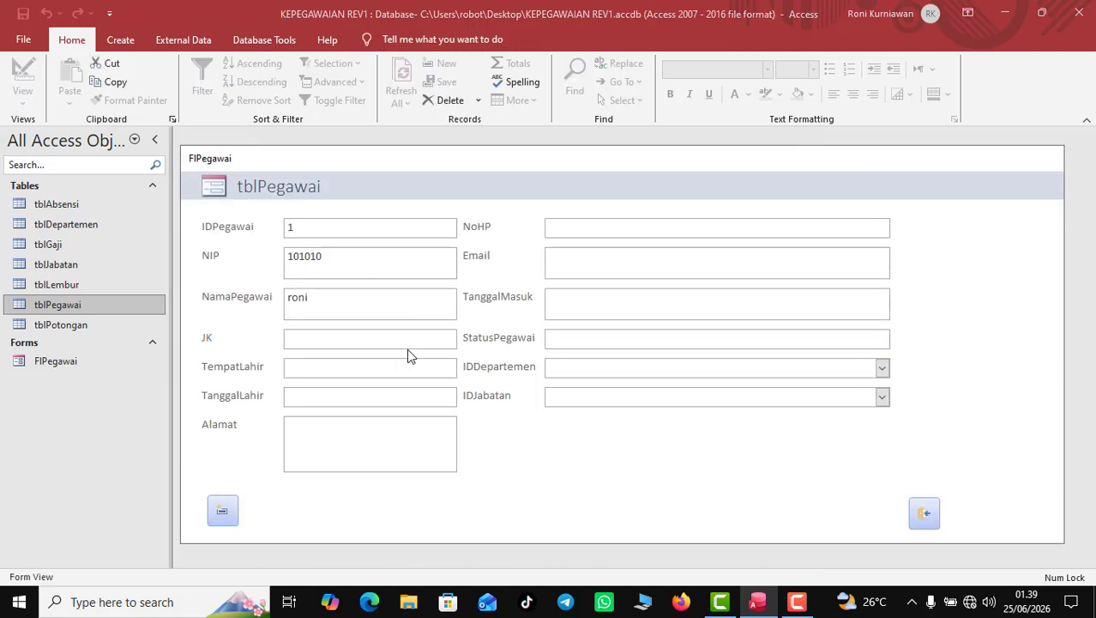
In Design View, delete the JK text box and re-add the JK field from the existing fields in the same layout row
{"action": "right_click", "coordinate": [286, 157]}
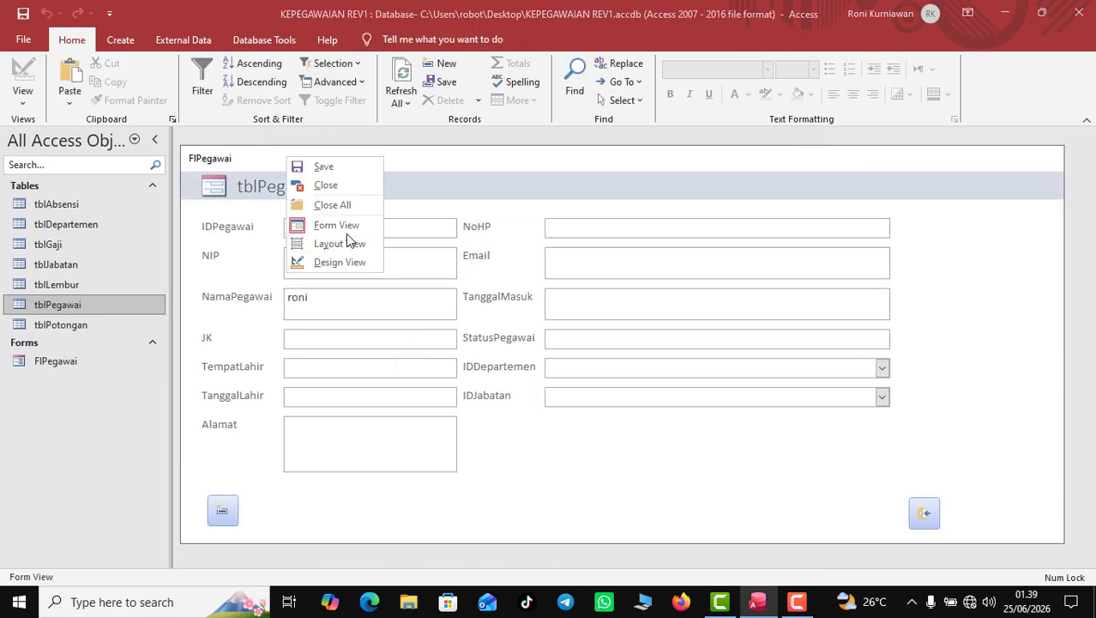
{"action": "left_click", "coordinate": [353, 262]}
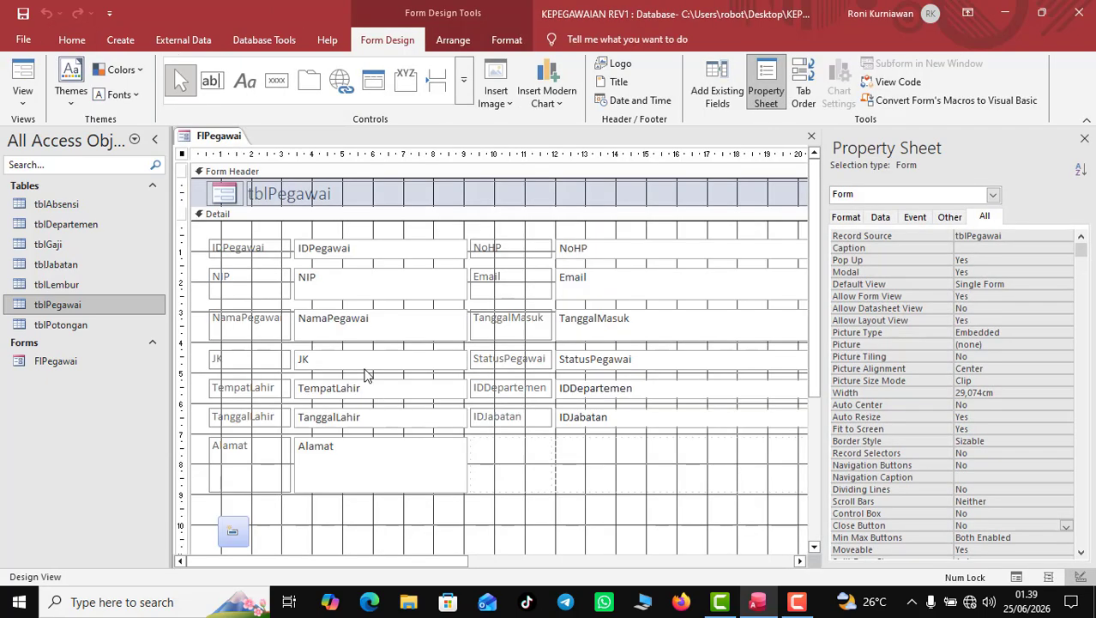
{"action": "left_click", "coordinate": [364, 369]}
{"action": "key", "text": "Delete"}
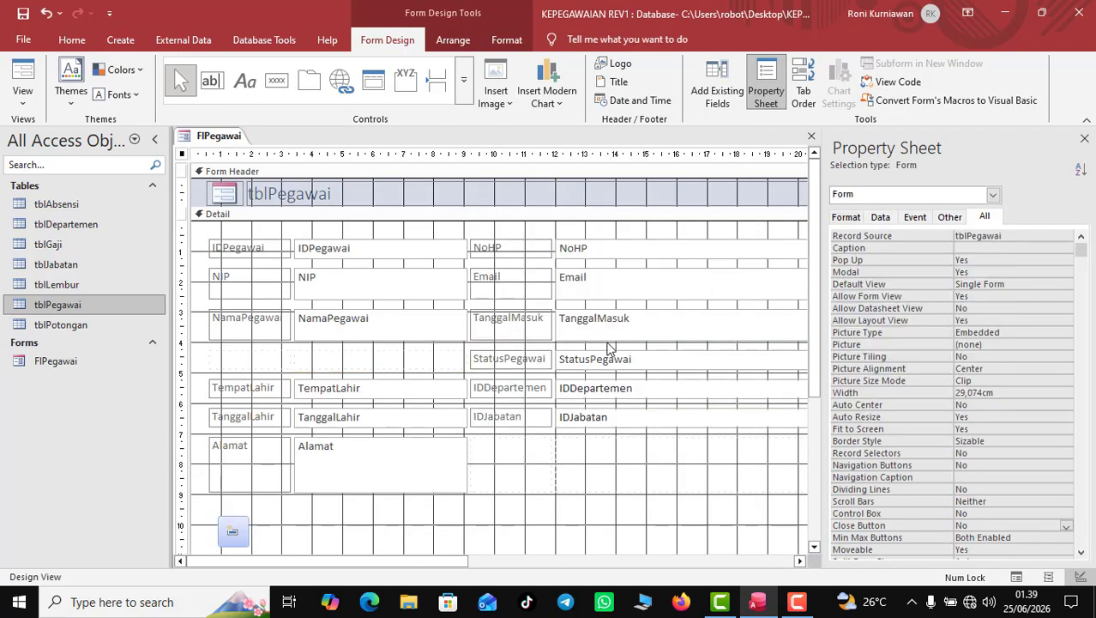
{"action": "left_click", "coordinate": [717, 90]}
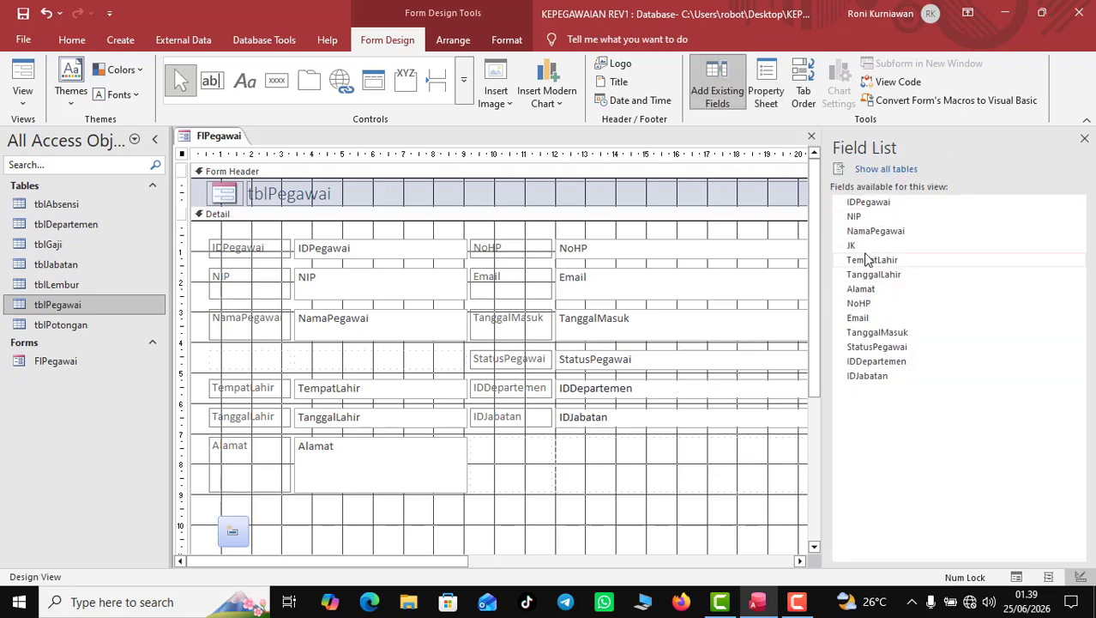
{"action": "left_click_drag", "start_coordinate": [864, 252], "coordinate": [369, 367]}
Save the form and, in Form View, set JK to Pria for the first record
{"action": "right_click", "coordinate": [232, 139]}
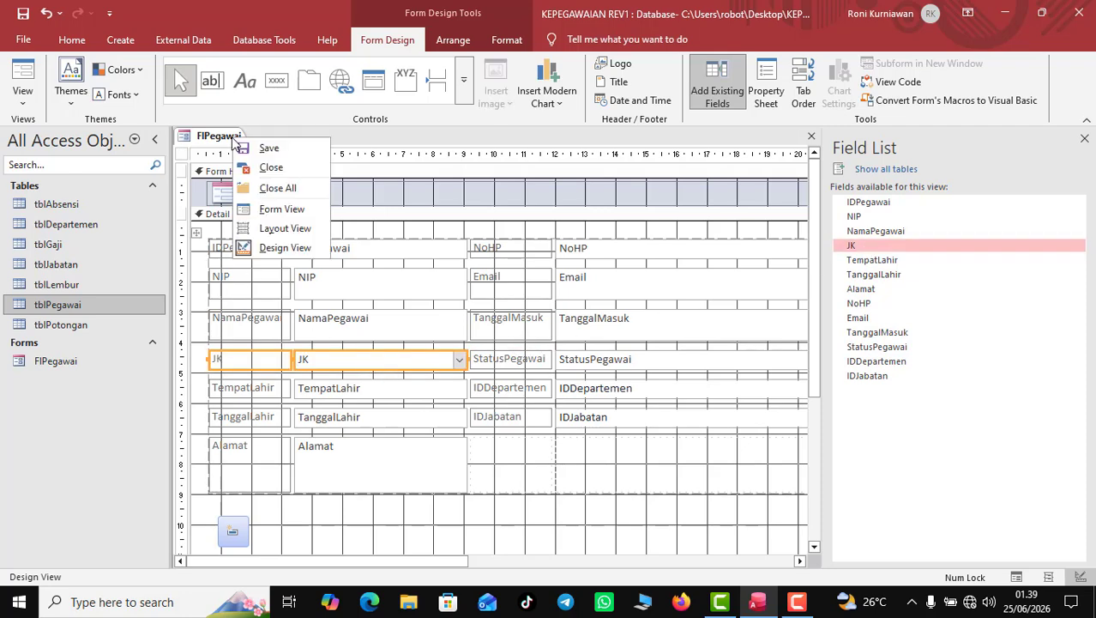
{"action": "left_click", "coordinate": [245, 152]}
{"action": "right_click", "coordinate": [237, 141]}
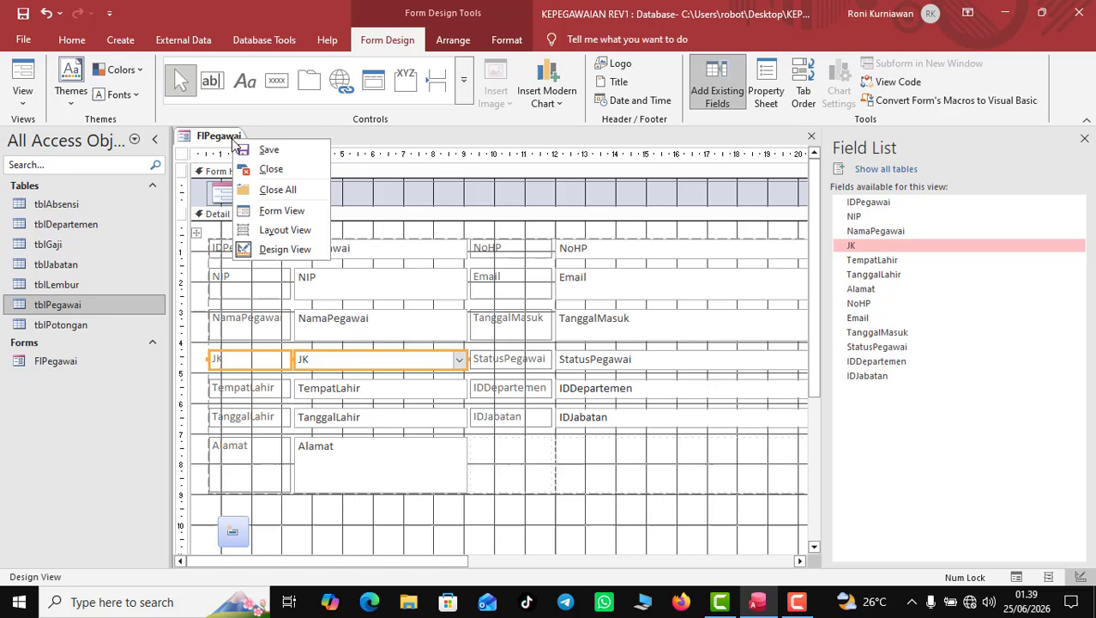
{"action": "left_click", "coordinate": [281, 209]}
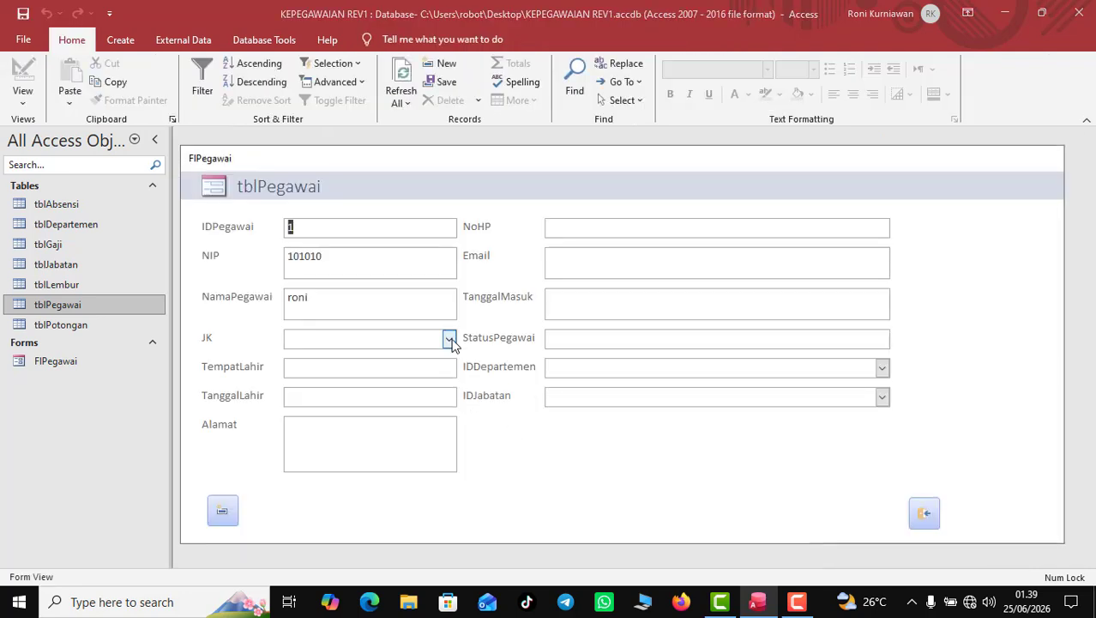
{"action": "left_click", "coordinate": [450, 339]}
{"action": "left_click", "coordinate": [440, 358]}
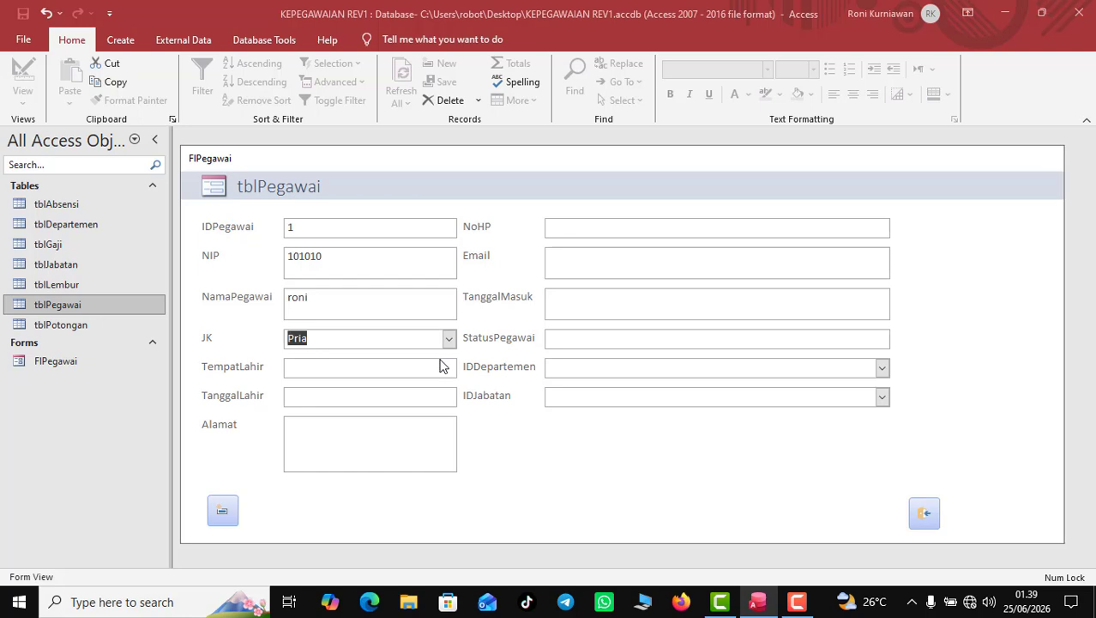
{"action": "left_click", "coordinate": [609, 335]}
In Design View, apply the light blue filled quick style with an outline to the button below the Alamat field
{"action": "right_click", "coordinate": [351, 159]}
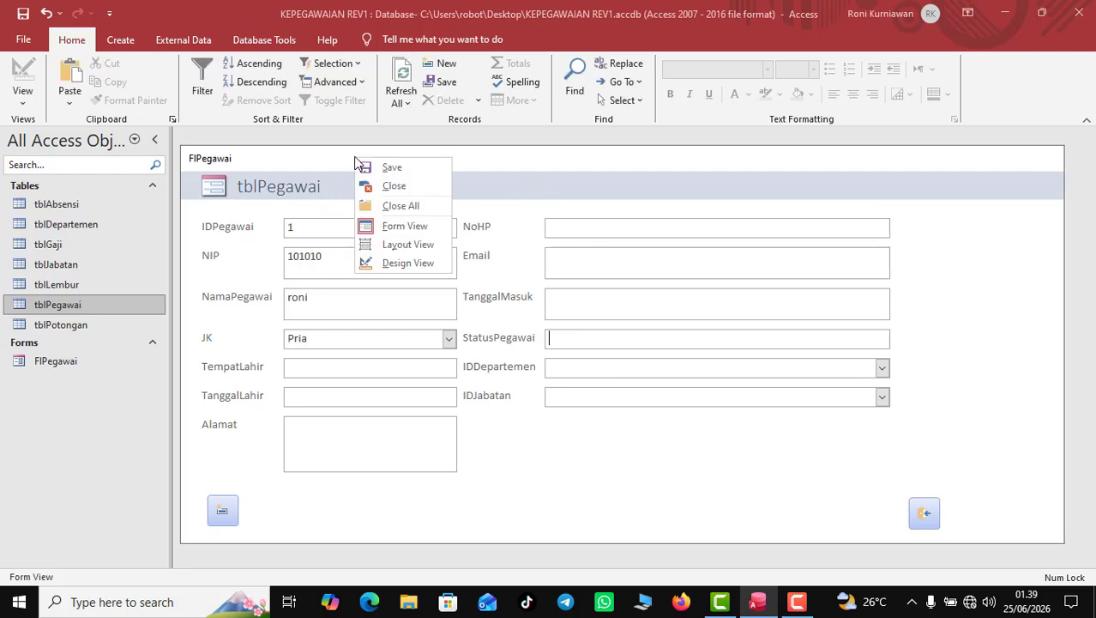
{"action": "left_click", "coordinate": [412, 262]}
{"action": "left_click", "coordinate": [237, 524]}
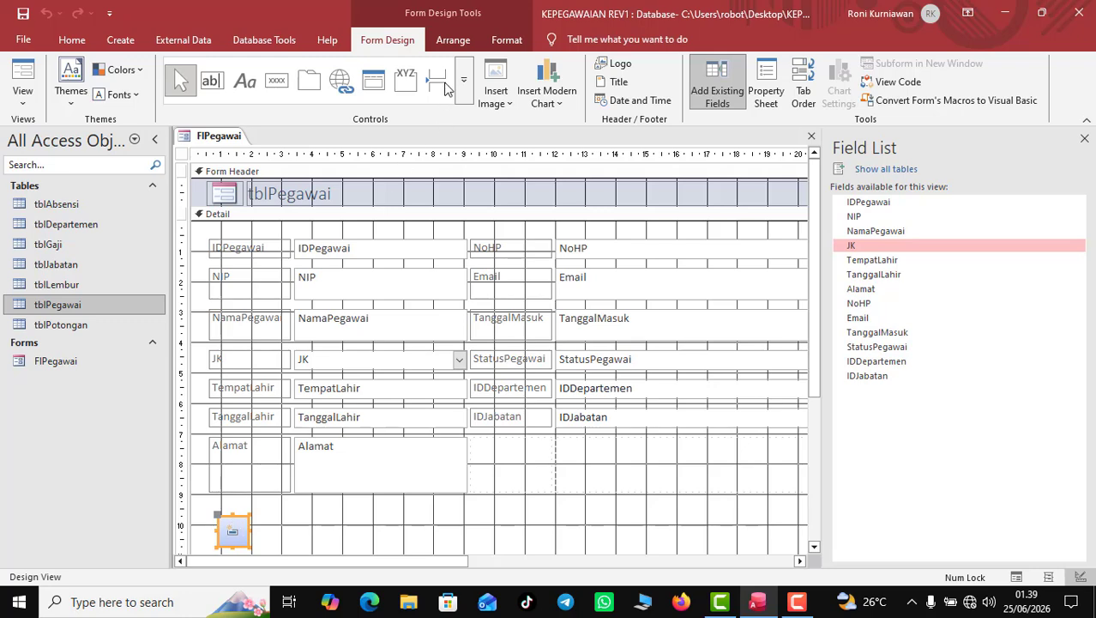
{"action": "left_click", "coordinate": [496, 42]}
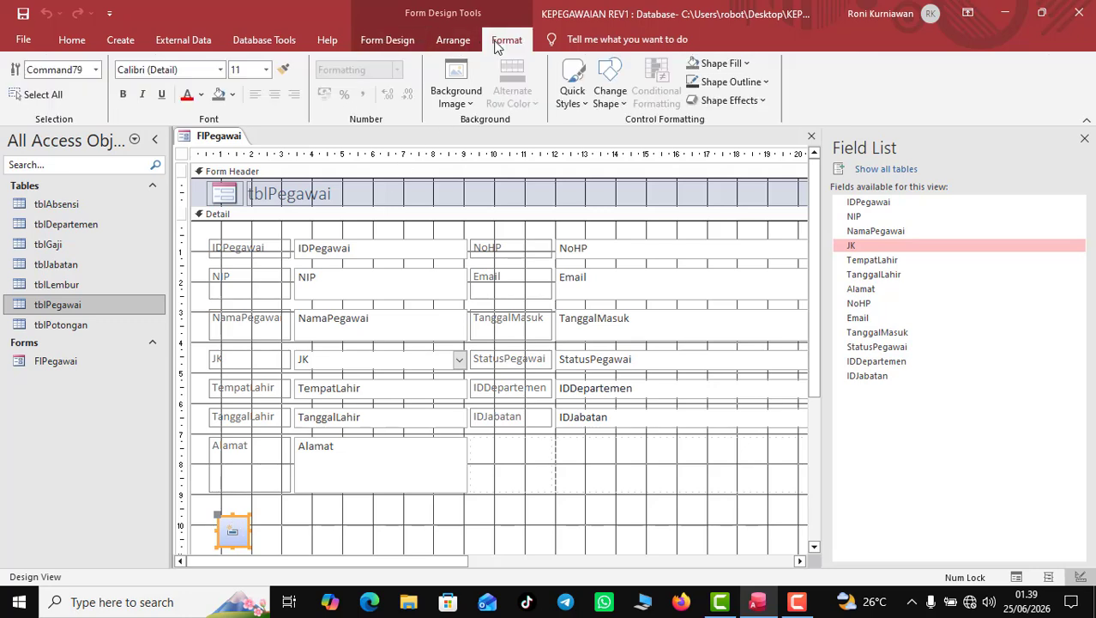
{"action": "left_click", "coordinate": [573, 90]}
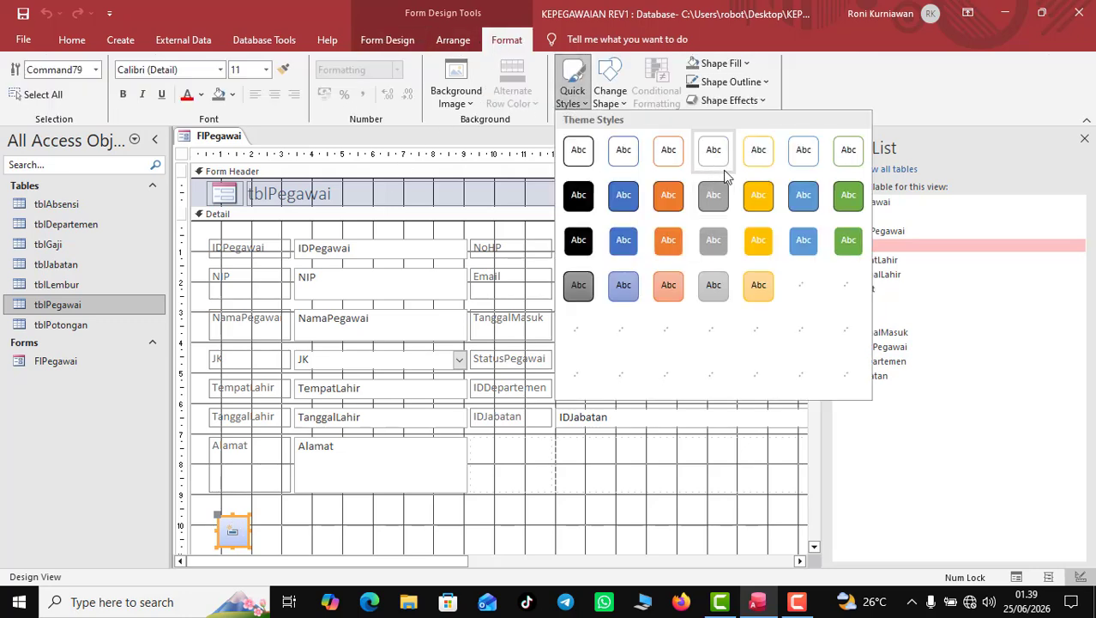
{"action": "left_click", "coordinate": [794, 197]}
{"action": "left_click", "coordinate": [394, 537]}
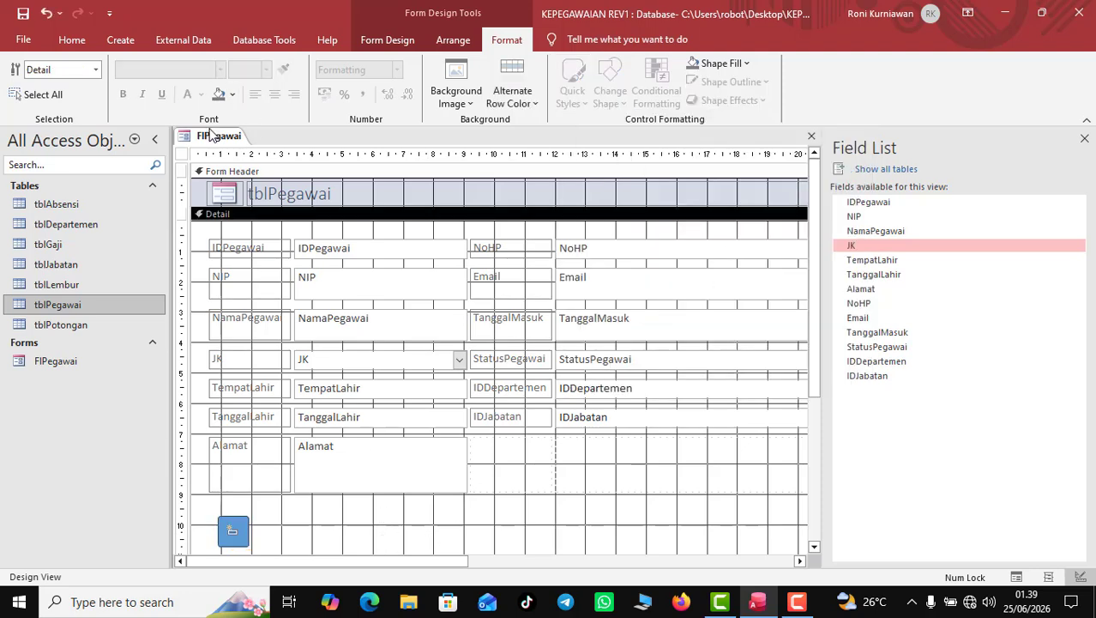
{"action": "left_click", "coordinate": [471, 85]}
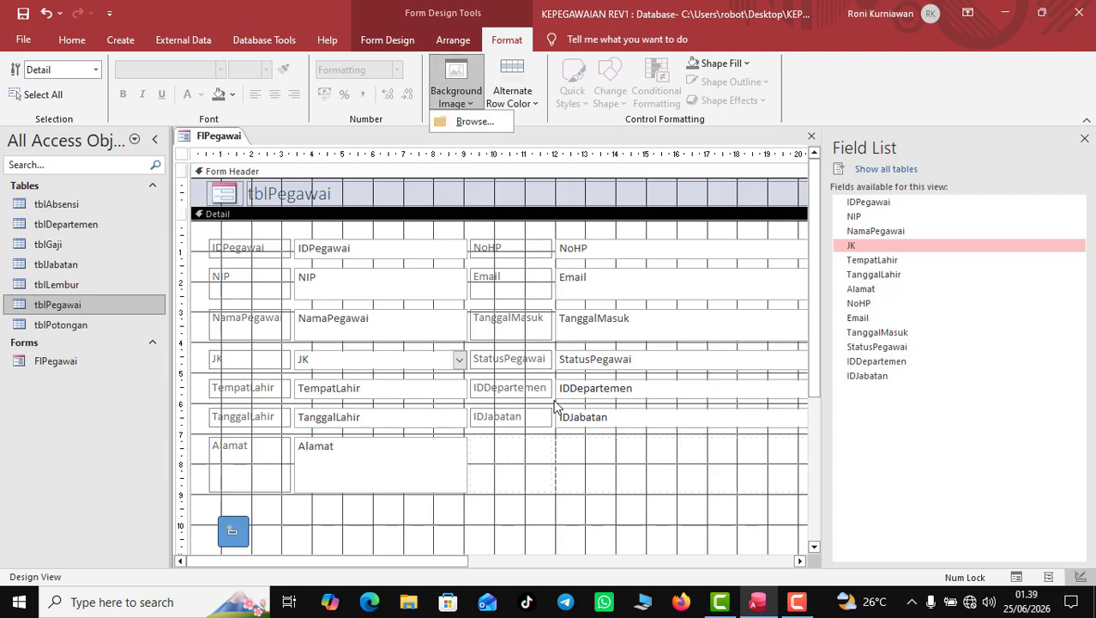
{"action": "left_click", "coordinate": [468, 121]}
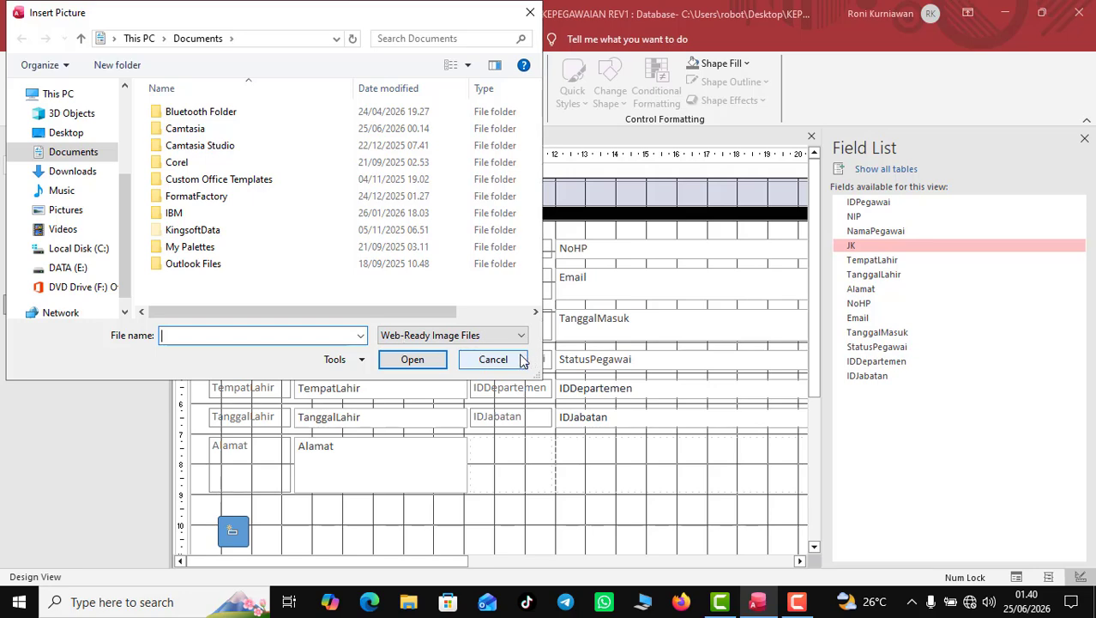
{"action": "left_click", "coordinate": [522, 360]}
Save the FlPegawai form design and close the form
{"action": "right_click", "coordinate": [221, 147]}
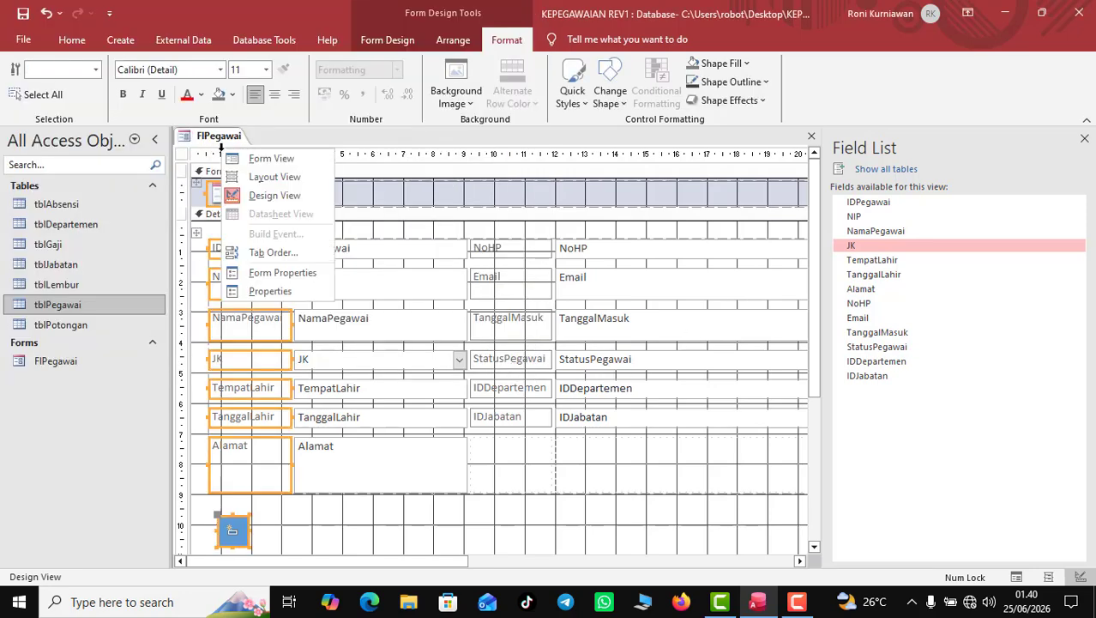
{"action": "right_click", "coordinate": [225, 138]}
{"action": "left_click", "coordinate": [239, 148]}
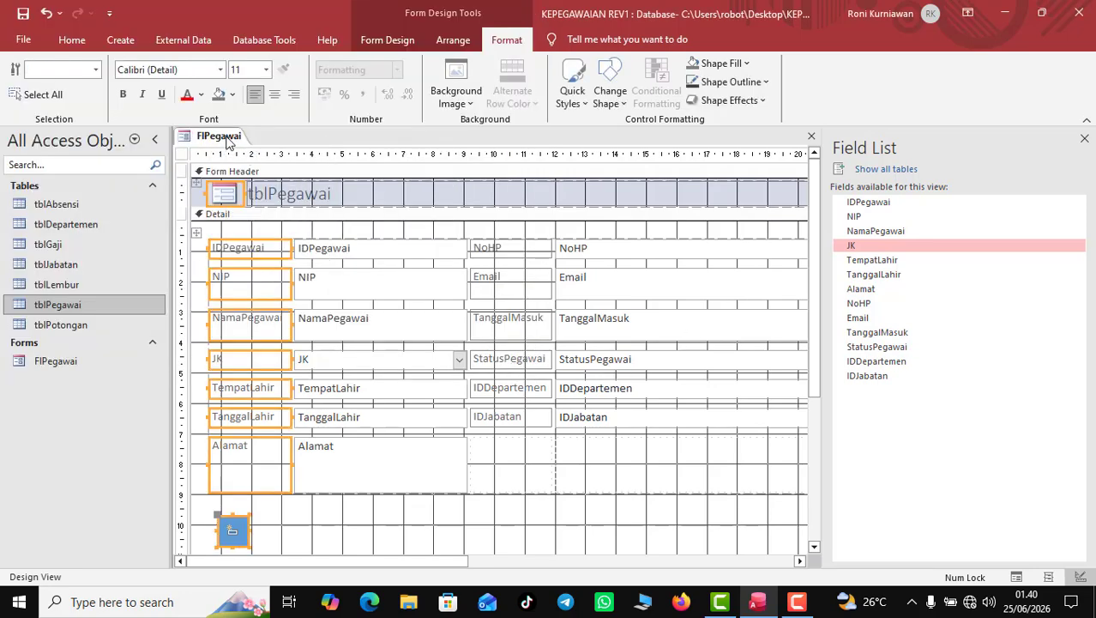
{"action": "right_click", "coordinate": [227, 137]}
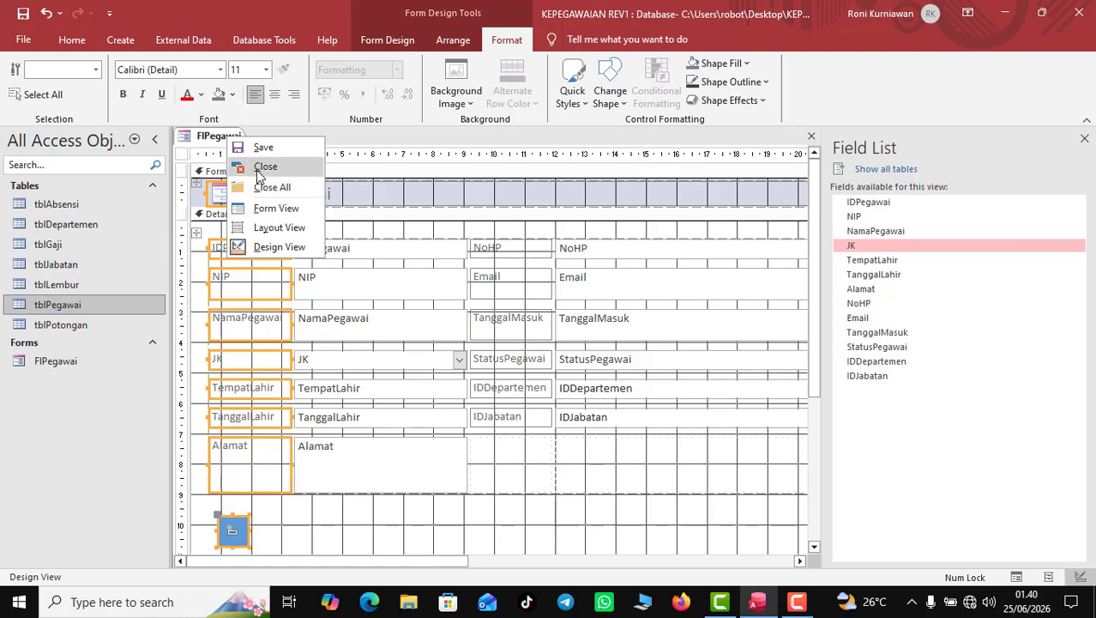
{"action": "left_click", "coordinate": [262, 168]}
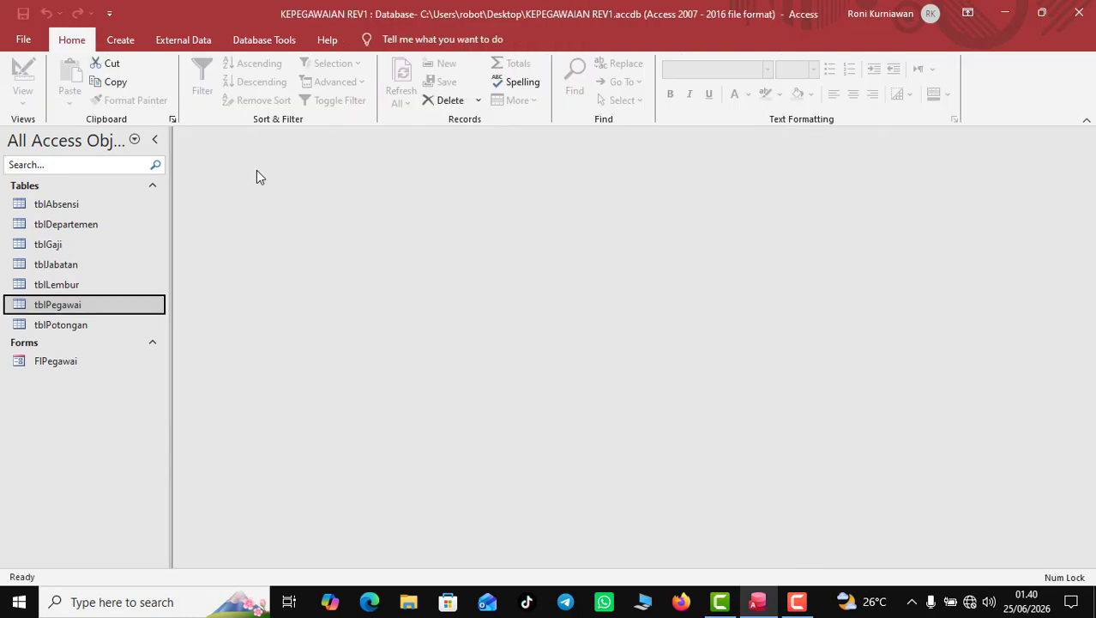
Open the tblGaji and tblJabatan tables to examine their fields
{"action": "left_click", "coordinate": [41, 360]}
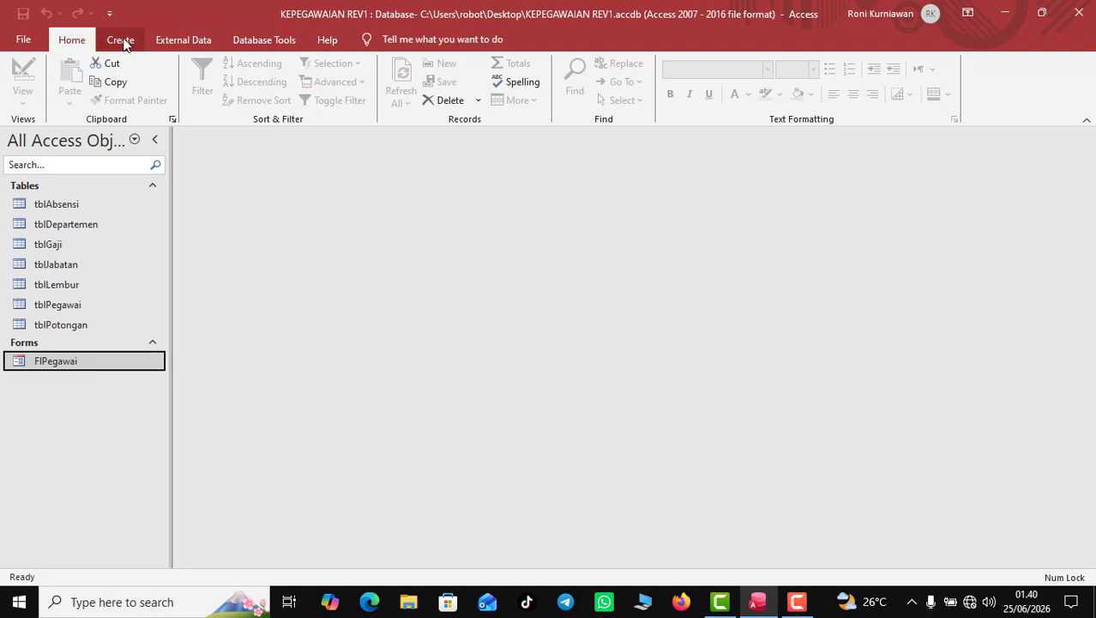
{"action": "double_click", "coordinate": [66, 240]}
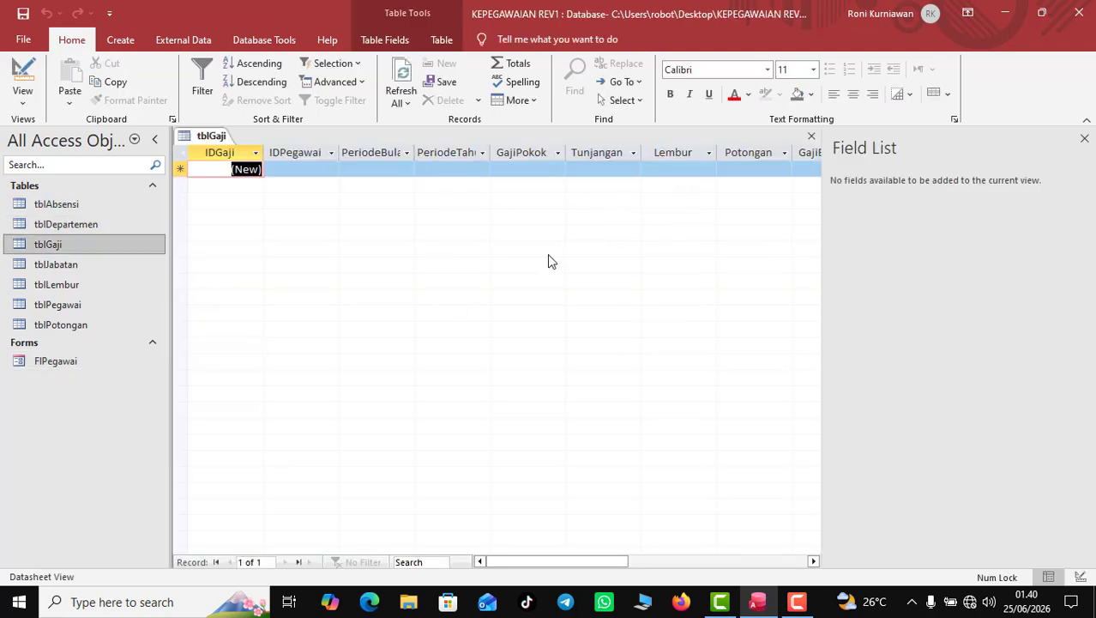
{"action": "left_click_drag", "start_coordinate": [550, 556], "coordinate": [514, 571]}
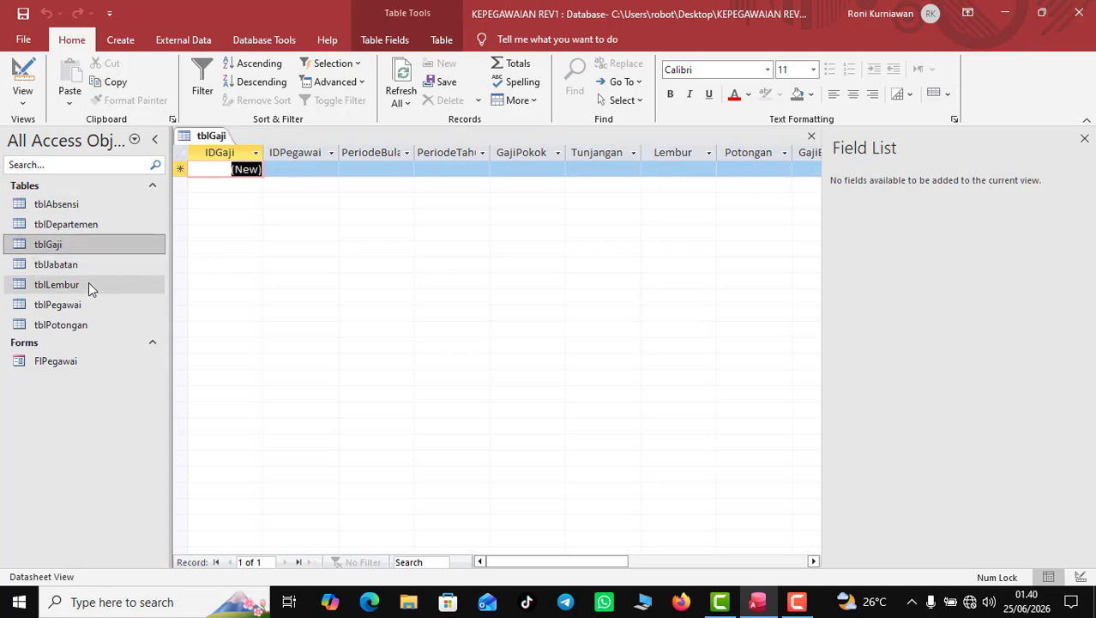
{"action": "double_click", "coordinate": [55, 264]}
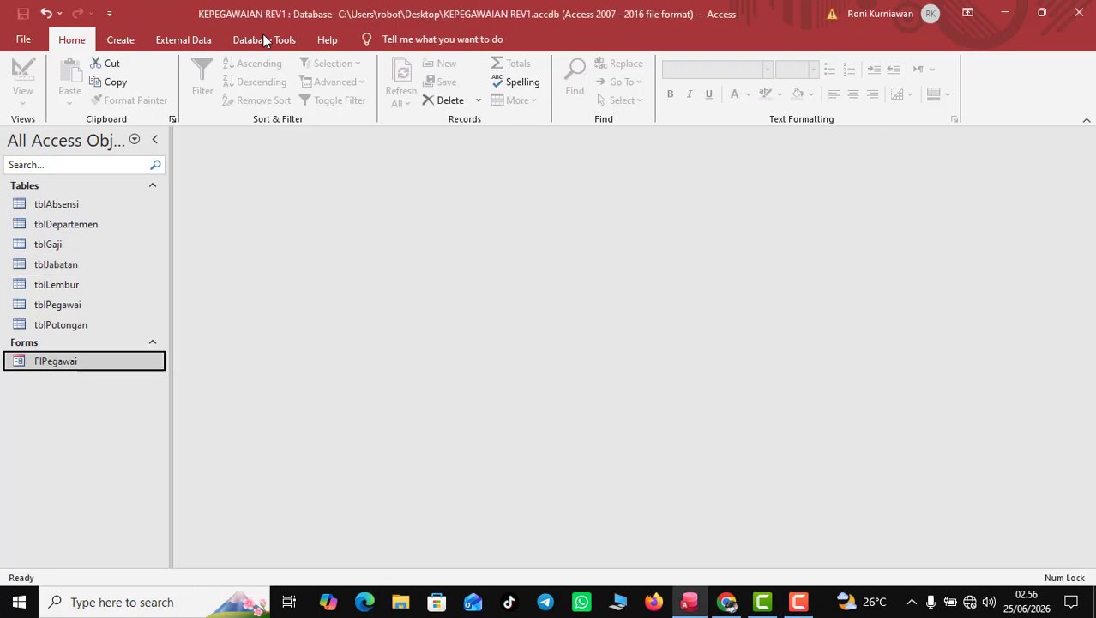
Open the Relationships diagram to examine how the tables are linked, and close it again
{"action": "left_click", "coordinate": [265, 41]}
{"action": "left_click", "coordinate": [216, 88]}
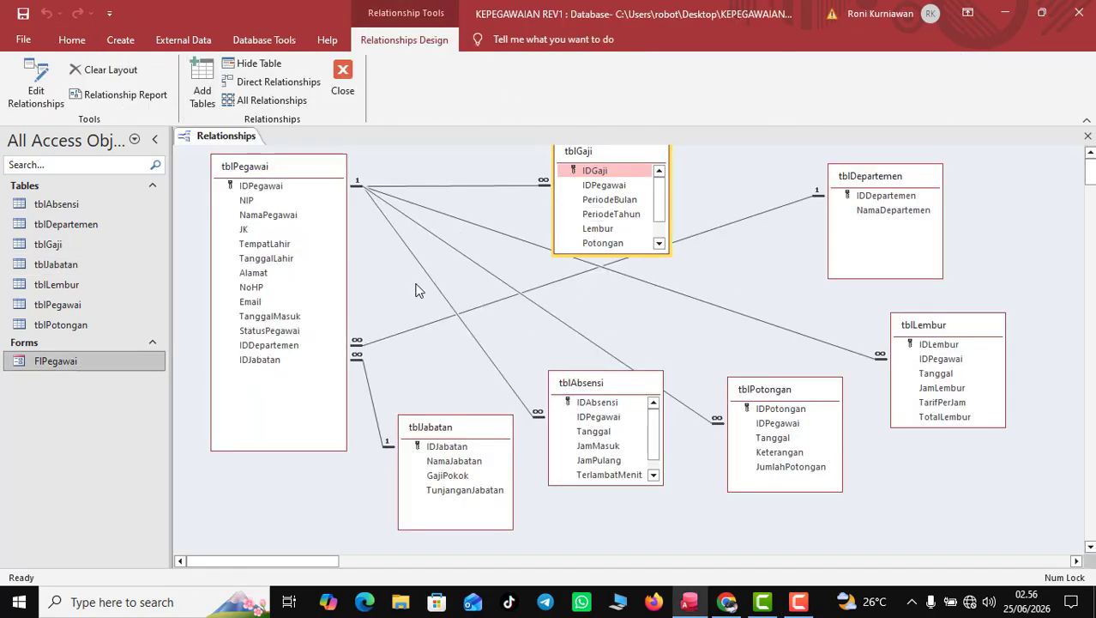
{"action": "right_click", "coordinate": [256, 138]}
{"action": "left_click", "coordinate": [279, 163]}
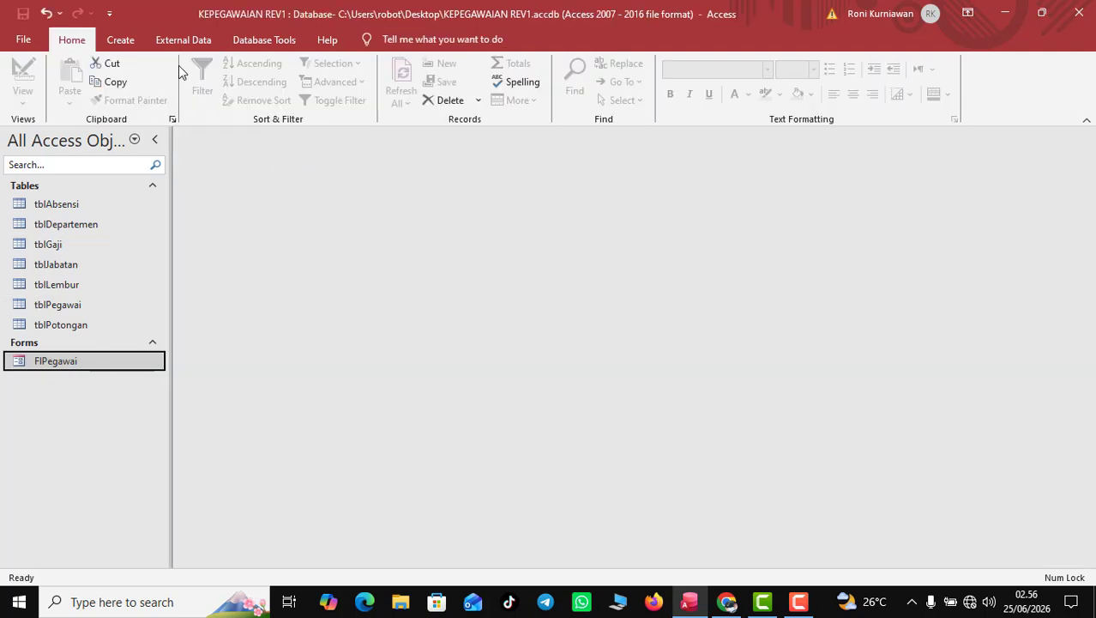
Start the Form Wizard for tblGaji and include all of its fields
{"action": "left_click", "coordinate": [138, 40]}
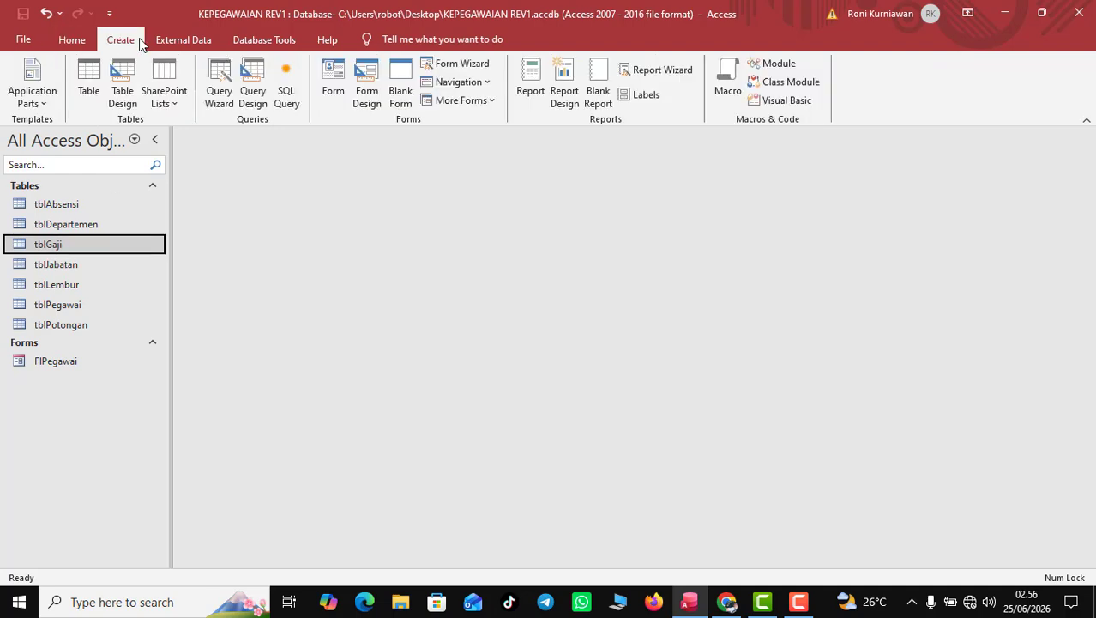
{"action": "left_click", "coordinate": [455, 64]}
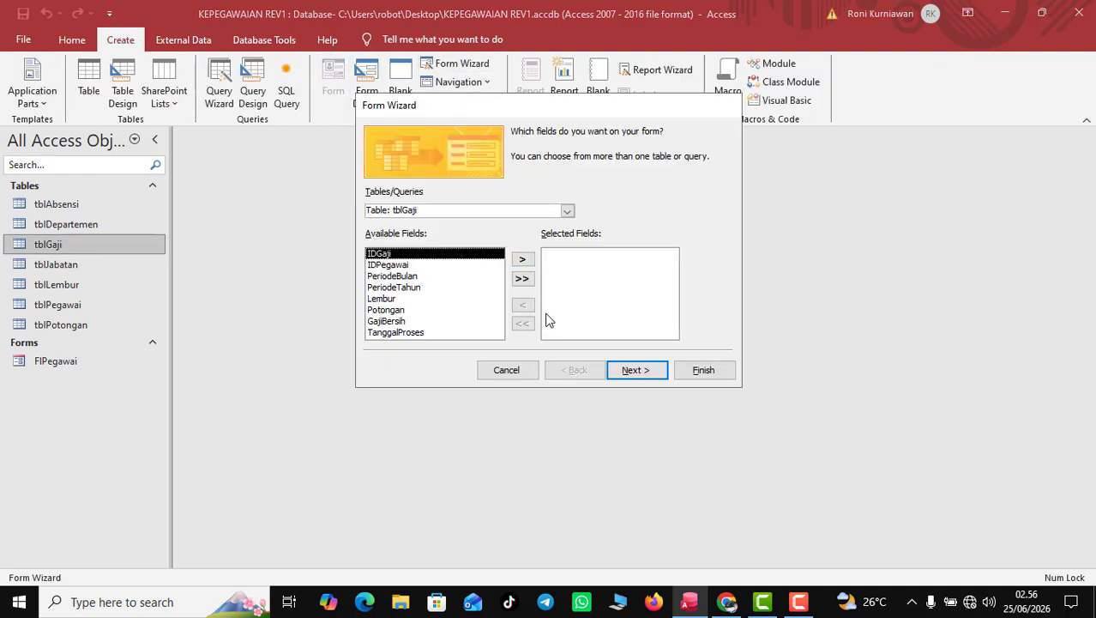
{"action": "left_click", "coordinate": [523, 281]}
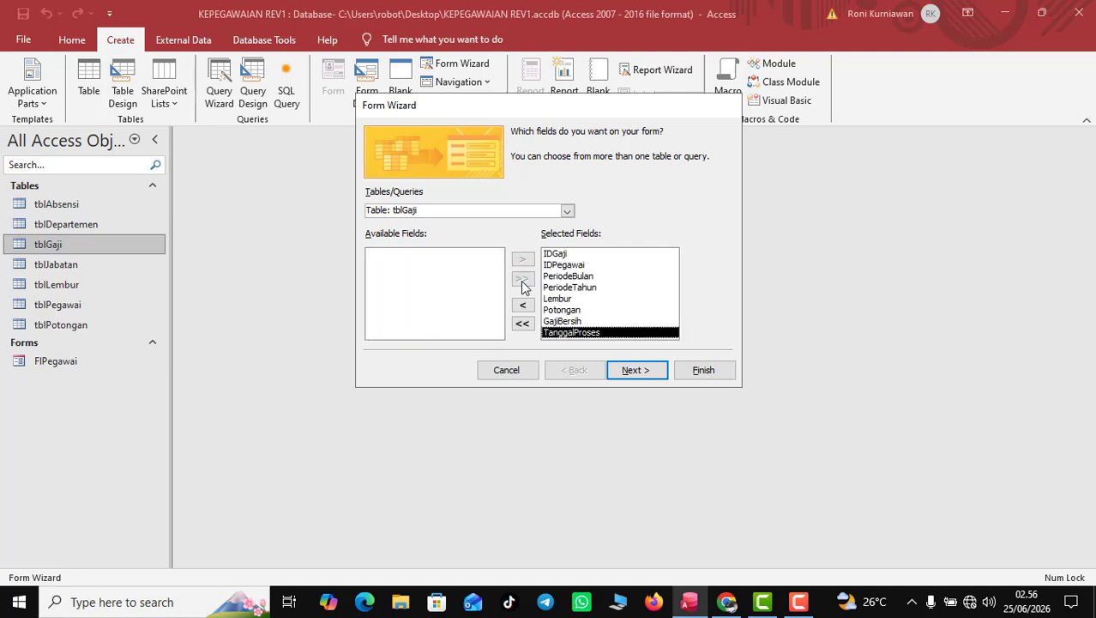
Add the NamaPegawai field from tblPegawai to the wizard's selected fields
{"action": "left_click", "coordinate": [567, 212]}
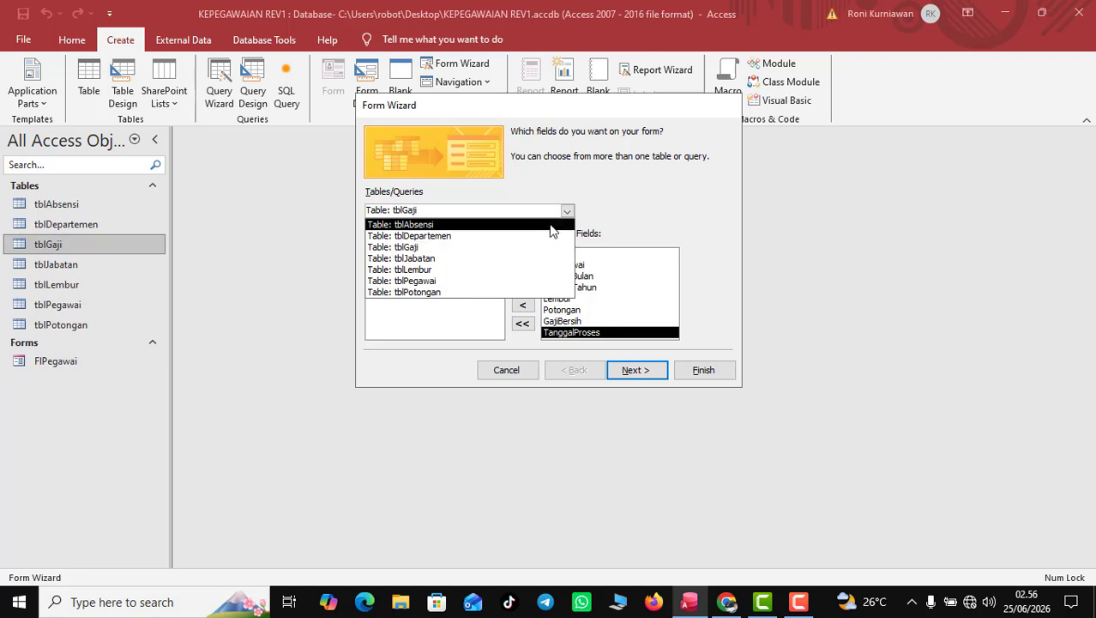
{"action": "left_click", "coordinate": [534, 280]}
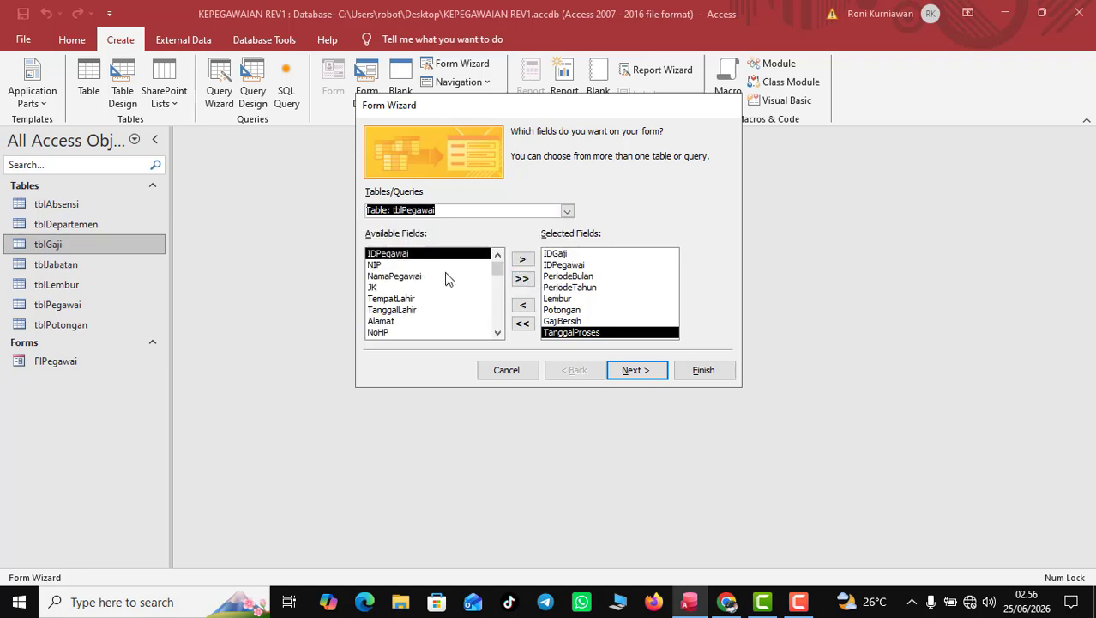
{"action": "left_click", "coordinate": [499, 270]}
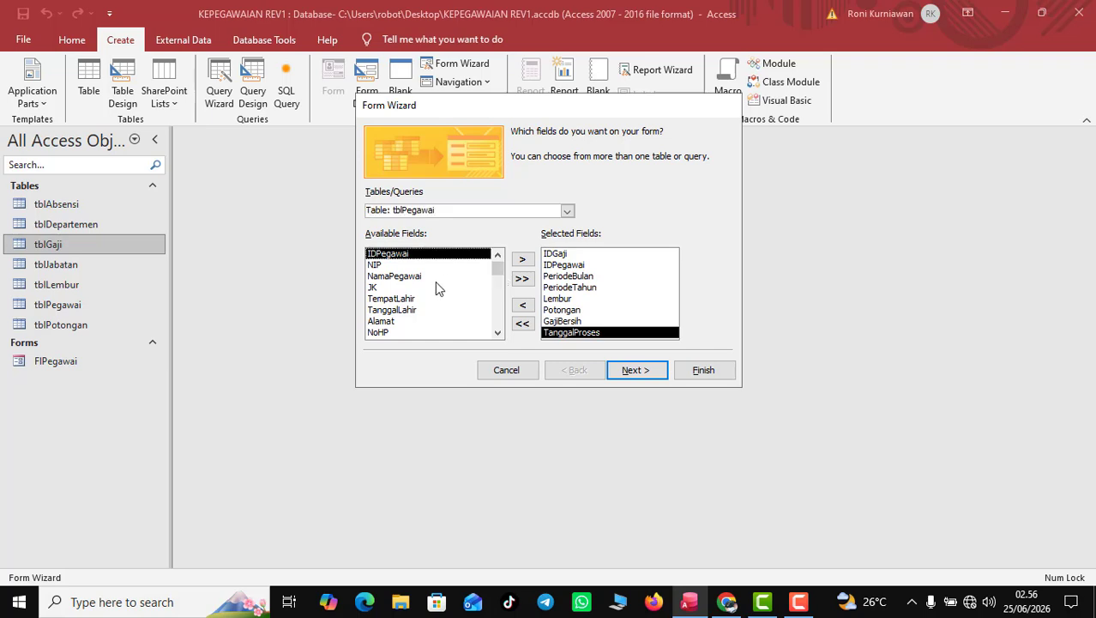
{"action": "left_click", "coordinate": [434, 276]}
{"action": "left_click", "coordinate": [523, 259]}
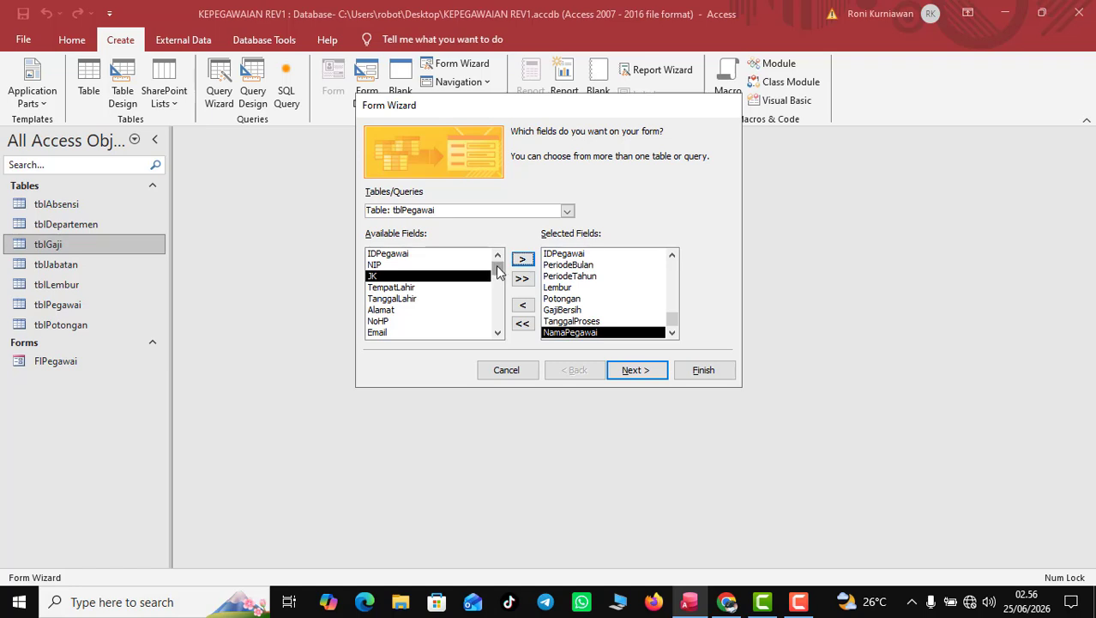
Add the StatusPegawai and IDJabatan fields from tblPegawai to the wizard's selected fields
{"action": "left_click_drag", "start_coordinate": [498, 271], "coordinate": [499, 337]}
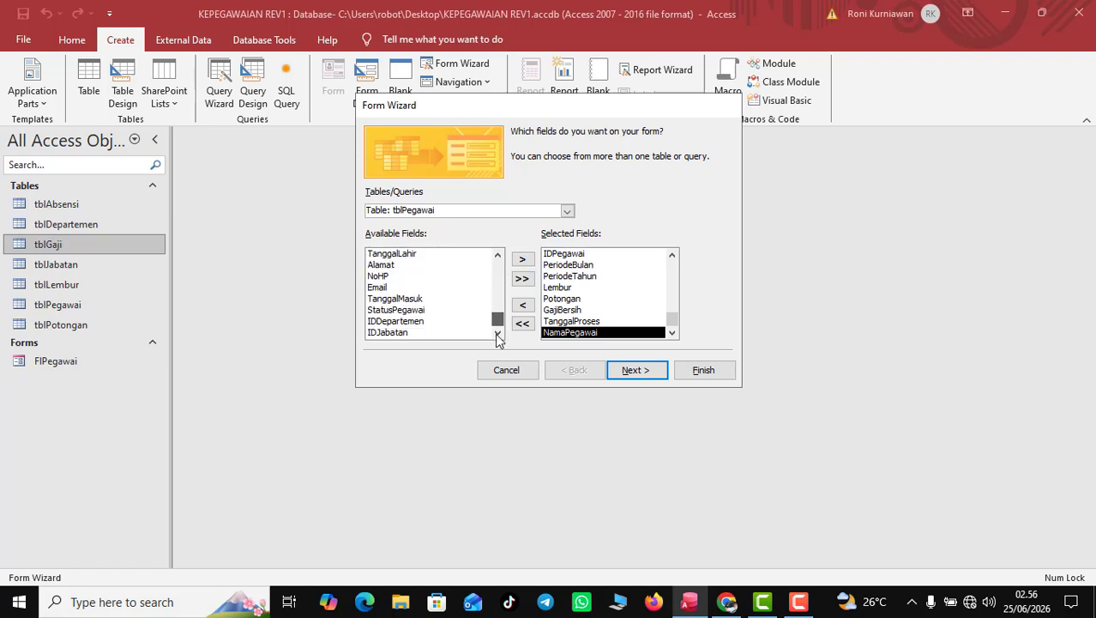
{"action": "left_click", "coordinate": [422, 310]}
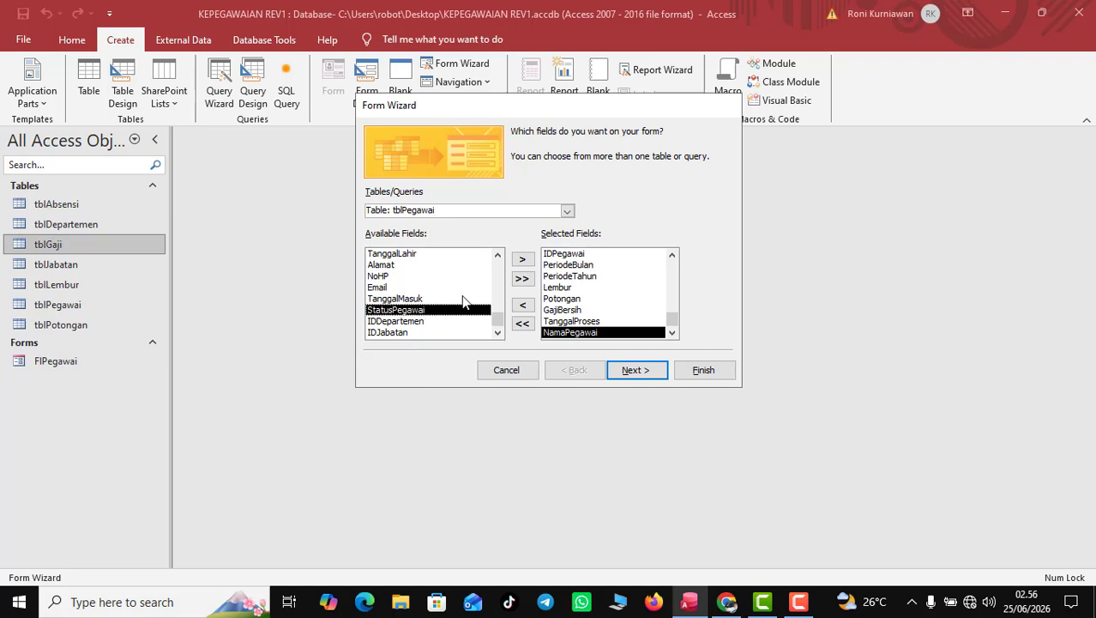
{"action": "left_click", "coordinate": [523, 261]}
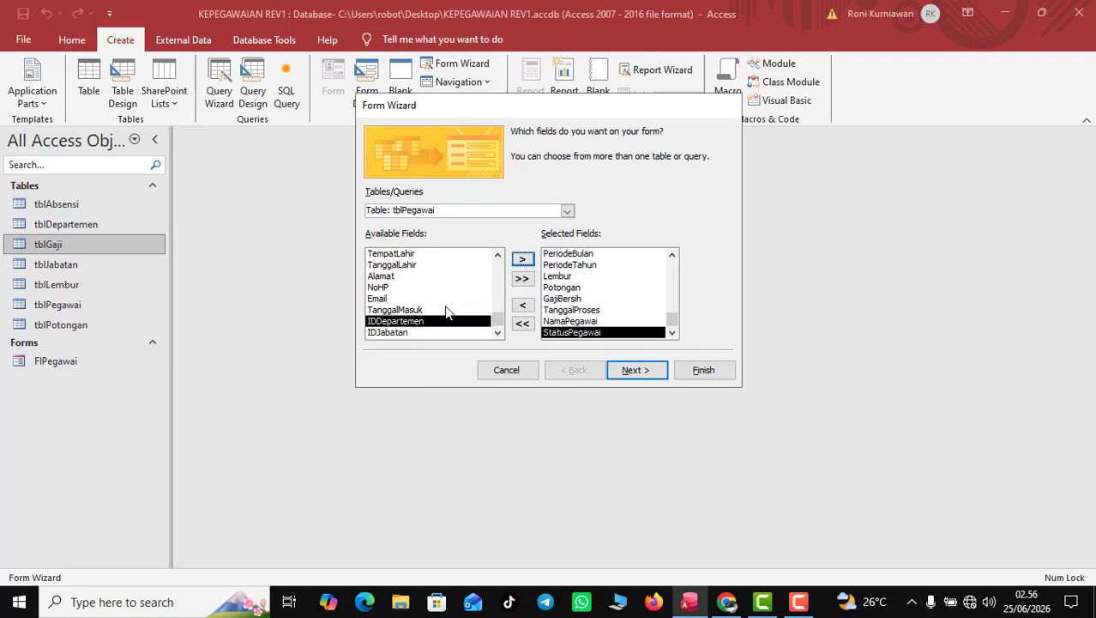
{"action": "left_click", "coordinate": [436, 334]}
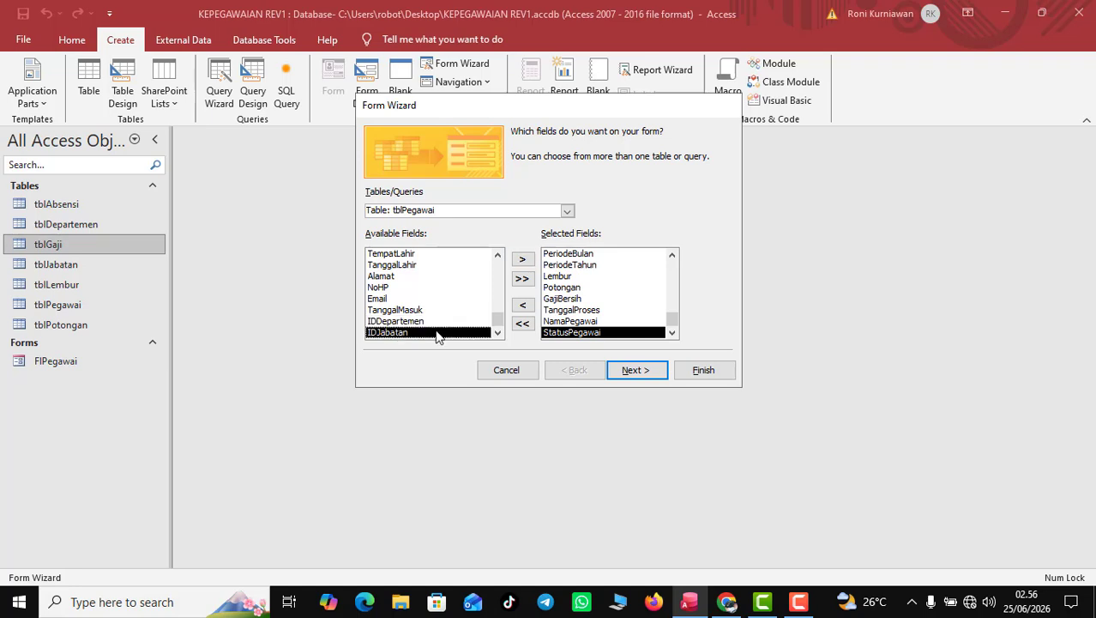
{"action": "left_click", "coordinate": [522, 261]}
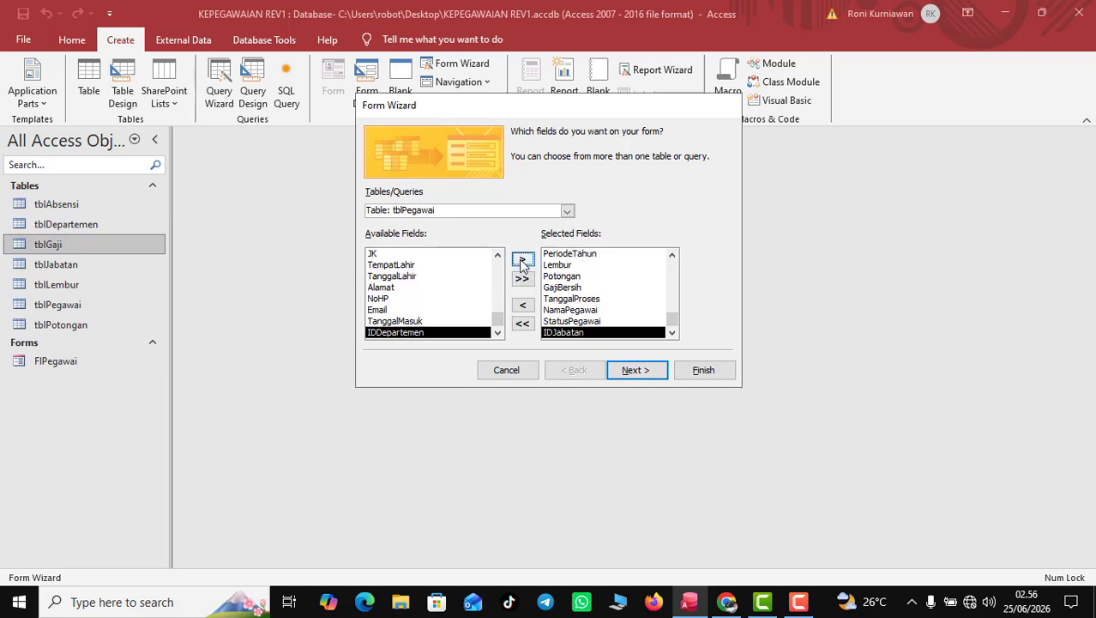
Add the GajiPokok and TunjanganJabatan fields from tblJabatan to the wizard's selected fields
{"action": "left_click", "coordinate": [566, 210]}
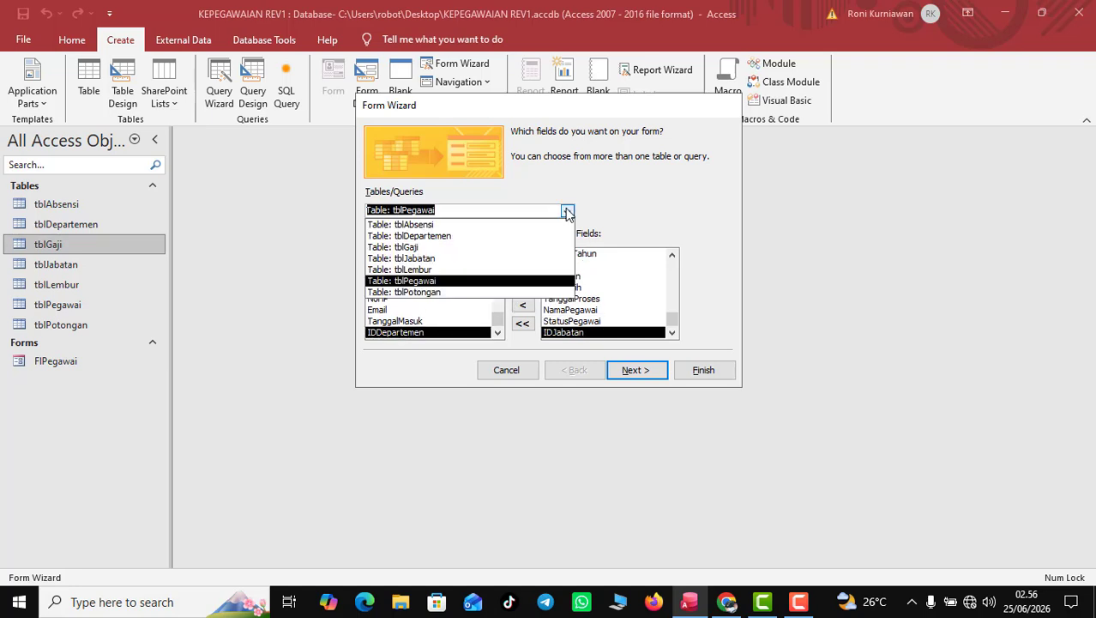
{"action": "left_click", "coordinate": [493, 258]}
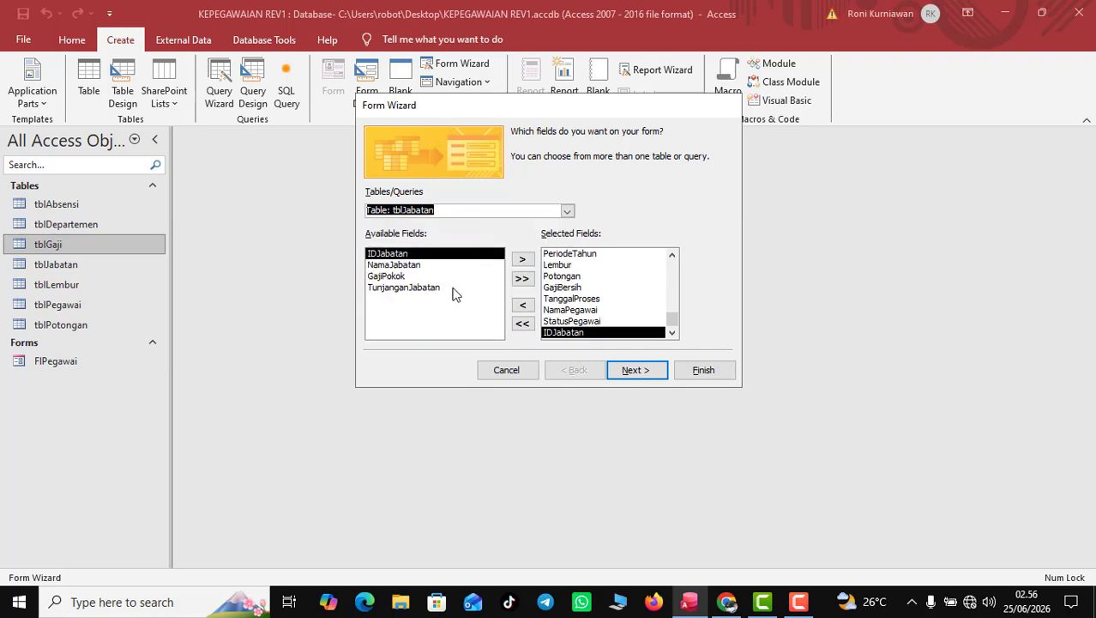
{"action": "left_click", "coordinate": [408, 265]}
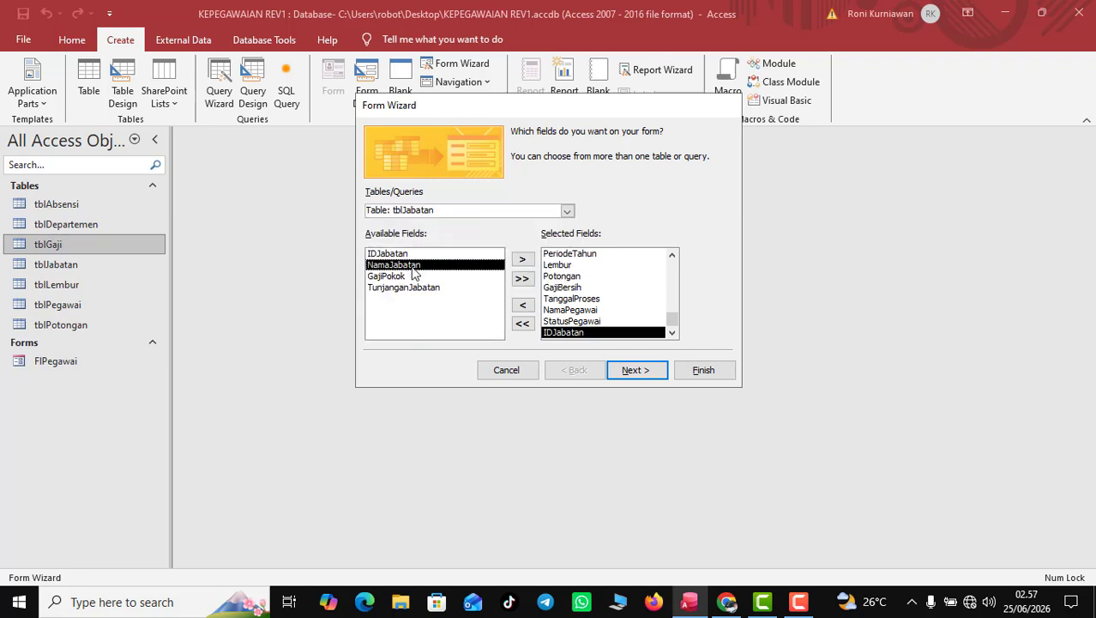
{"action": "left_click", "coordinate": [410, 276]}
{"action": "left_click", "coordinate": [523, 259]}
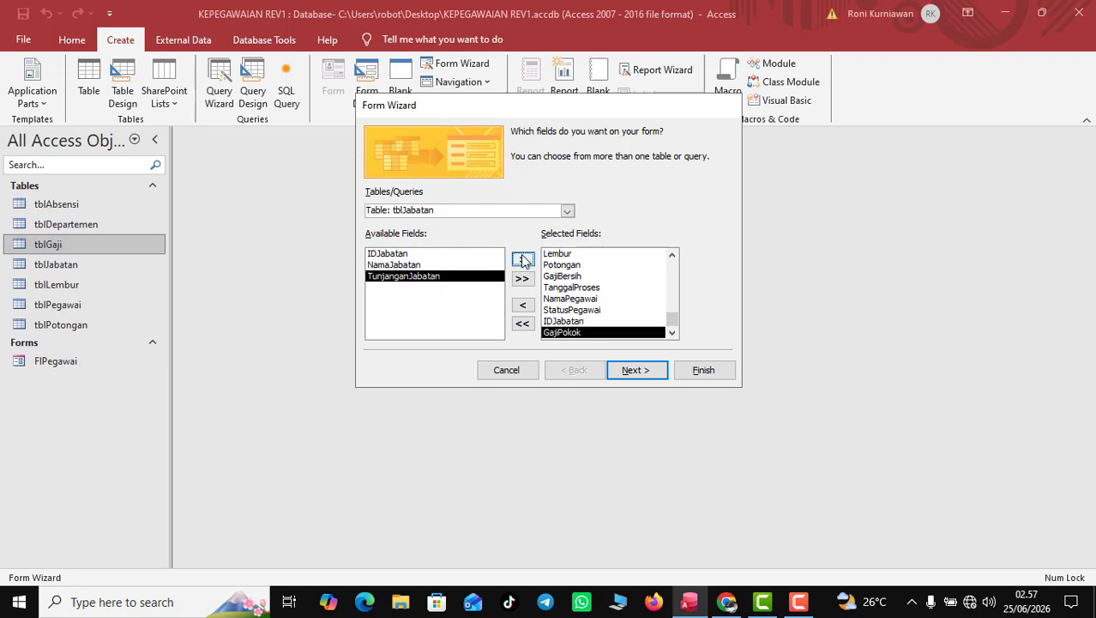
{"action": "left_click", "coordinate": [523, 259]}
Complete the wizard as a single form viewed by tblGaji, with the columnar layout and the title FormGAJI
{"action": "left_click", "coordinate": [636, 370]}
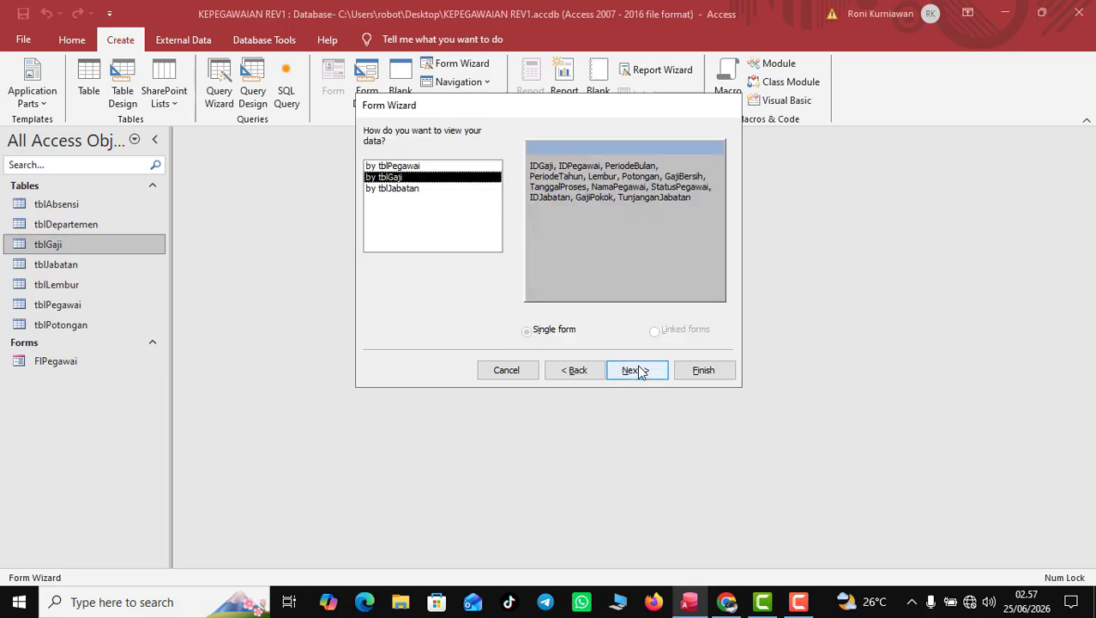
{"action": "left_click", "coordinate": [638, 370]}
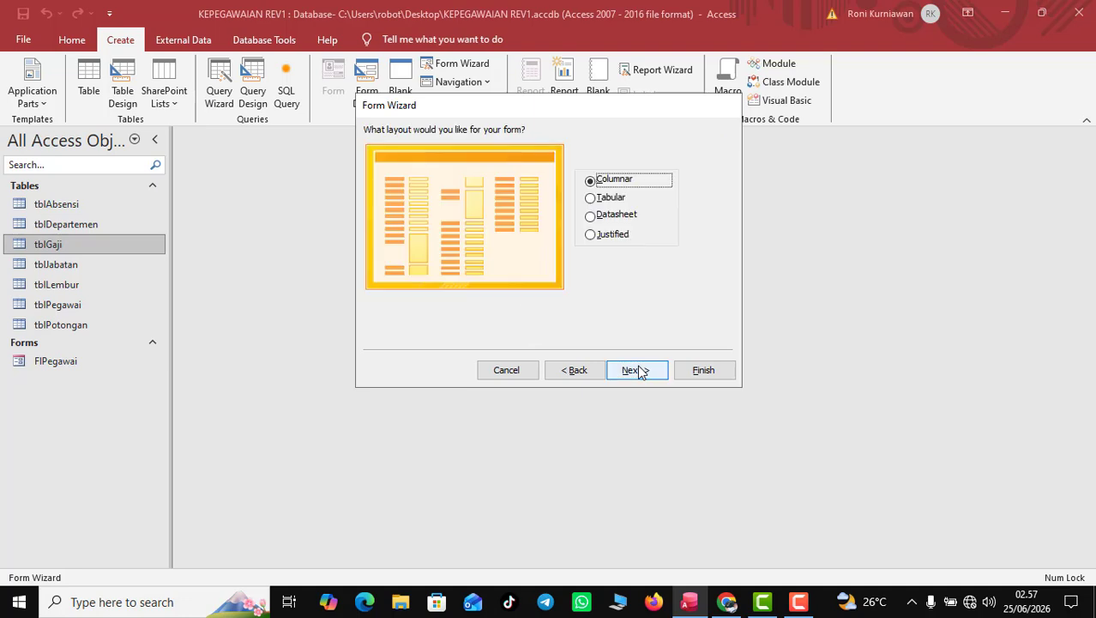
{"action": "left_click", "coordinate": [638, 370]}
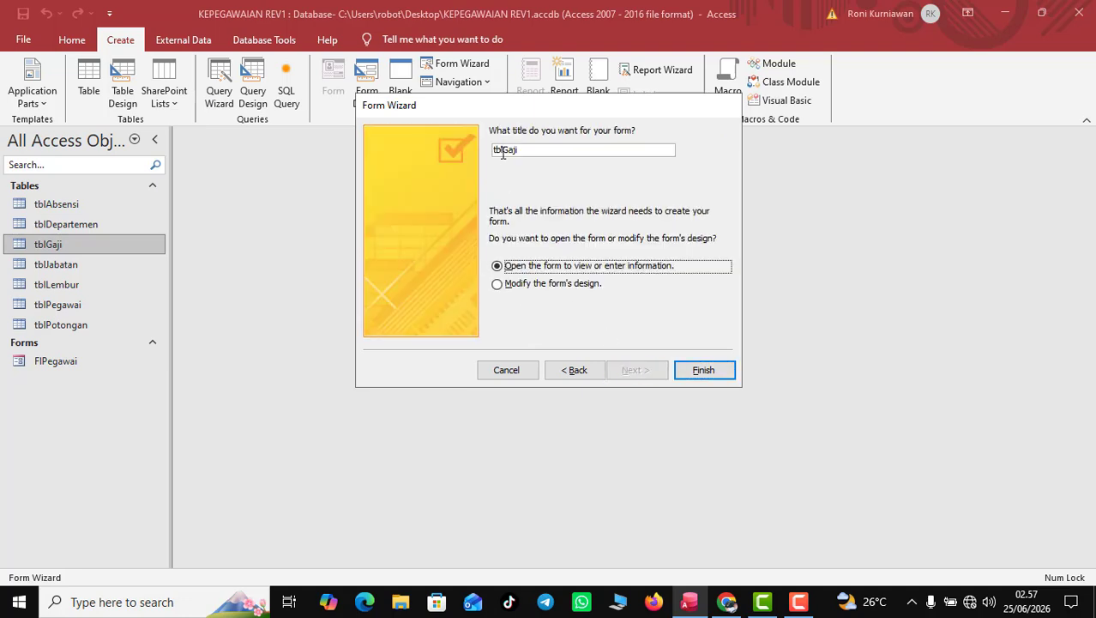
{"action": "double_click", "coordinate": [529, 149]}
{"action": "type", "text": "F"}
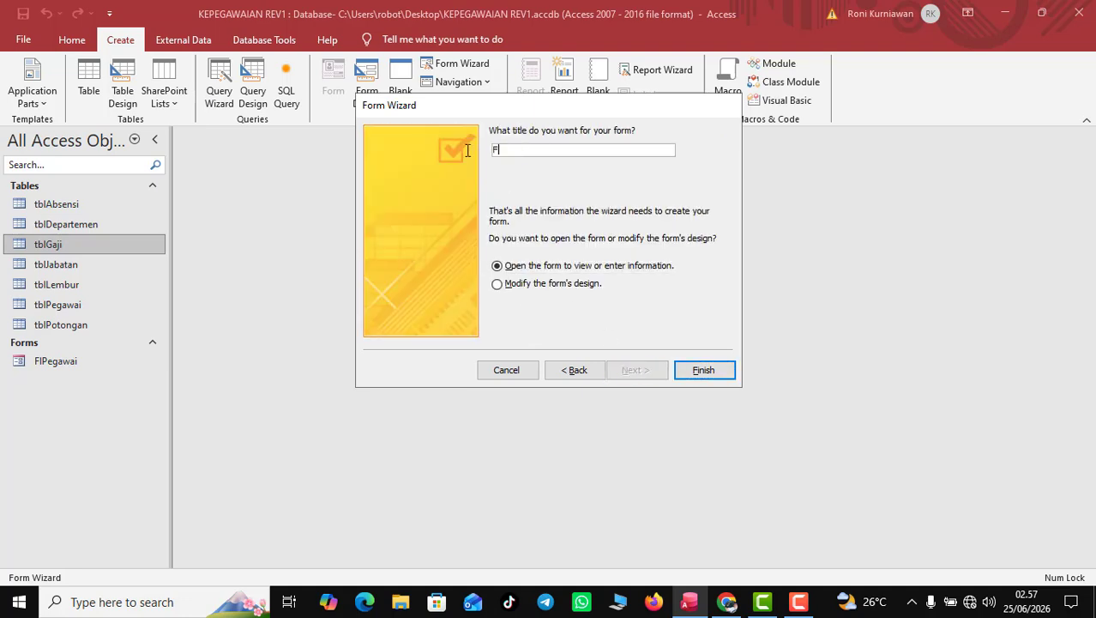
{"action": "type", "text": "ormGAJI"}
{"action": "left_click", "coordinate": [496, 283]}
{"action": "left_click", "coordinate": [705, 369]}
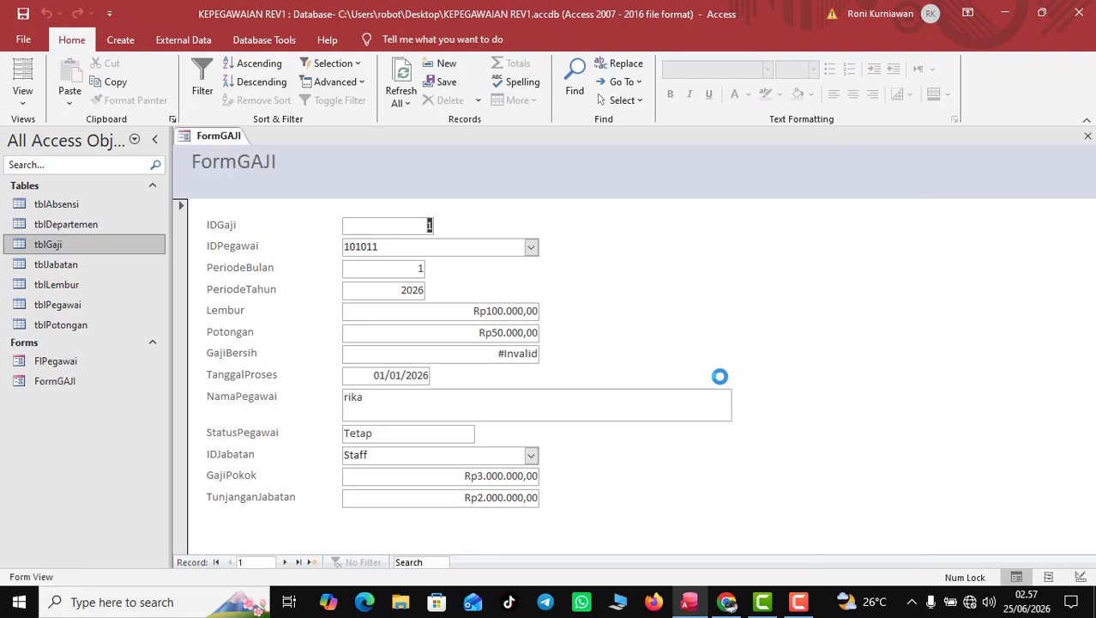
Check the GajiBersih field in FormGAJI and switch the form to Design View
{"action": "left_click", "coordinate": [518, 352]}
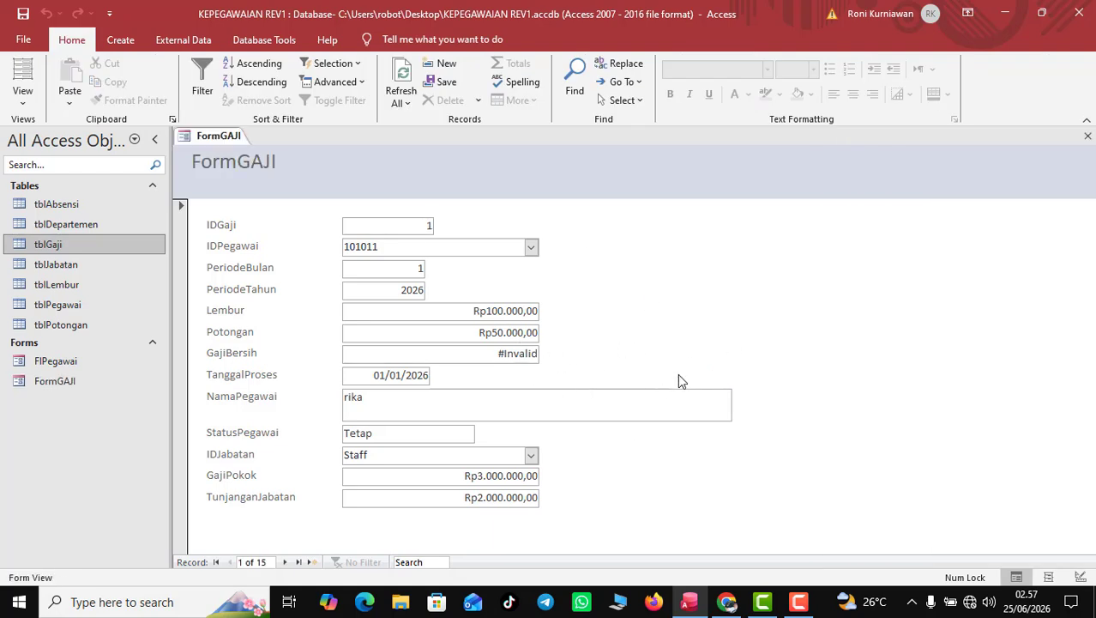
{"action": "right_click", "coordinate": [206, 139]}
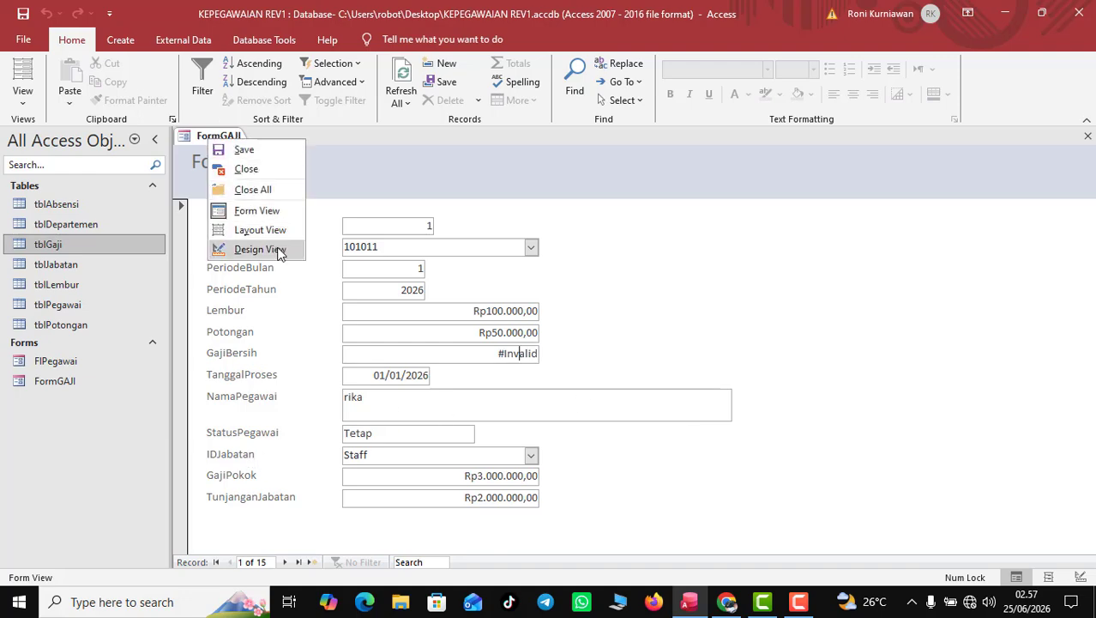
{"action": "left_click", "coordinate": [259, 248]}
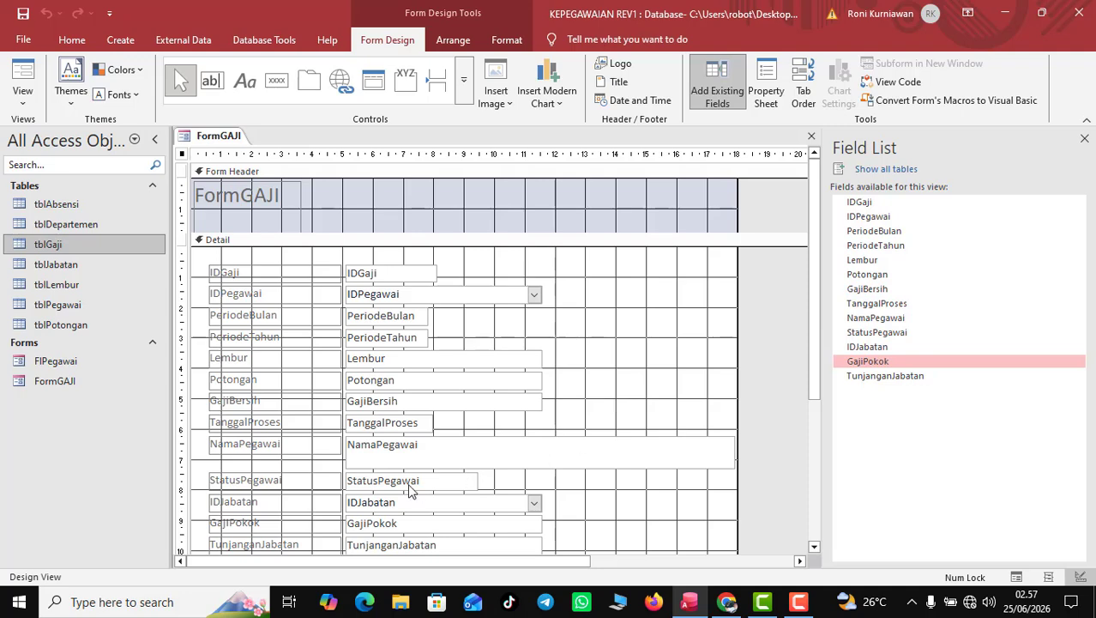
Place the NamaPegawai text box directly to the right of the IDPegawai combo box and delete its label
{"action": "left_click", "coordinate": [324, 474]}
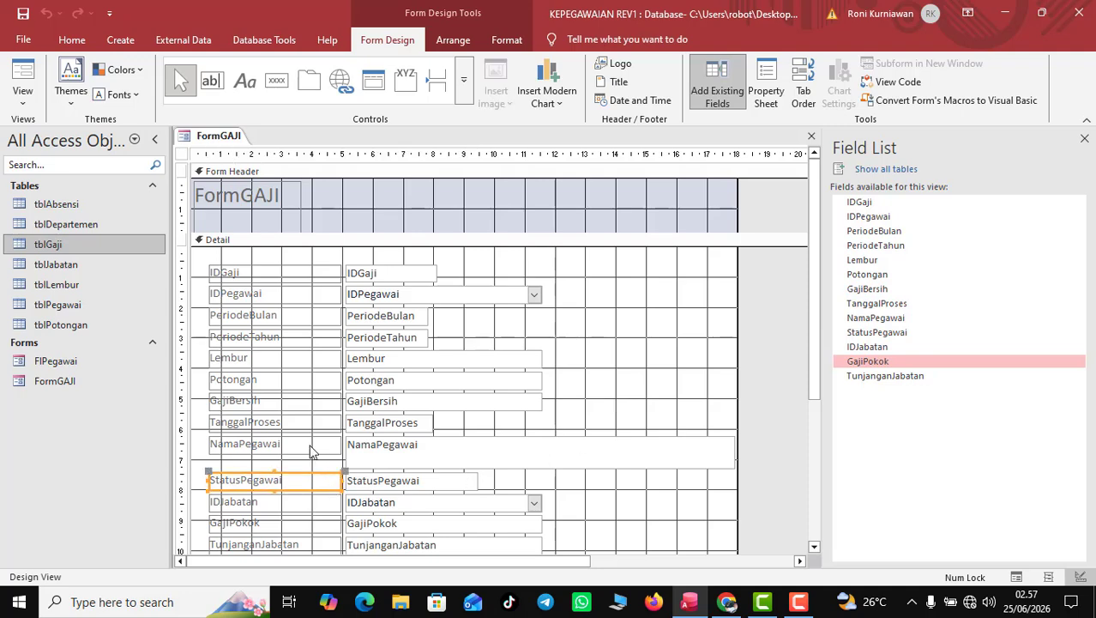
{"action": "left_click_drag", "start_coordinate": [311, 452], "coordinate": [649, 297]}
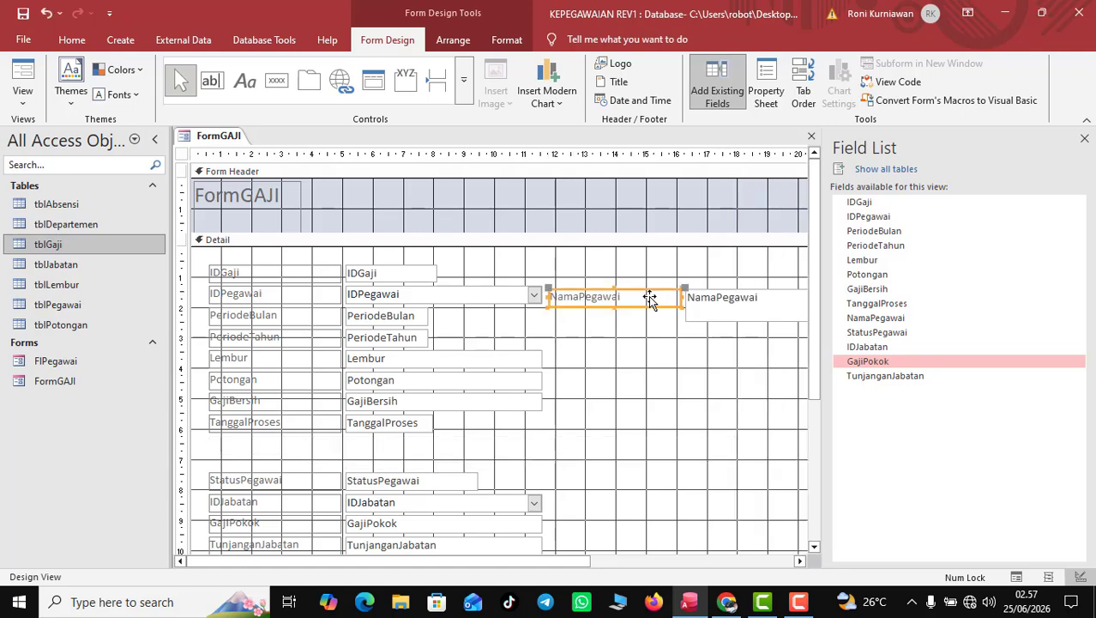
{"action": "key", "text": "Delete"}
{"action": "left_click_drag", "start_coordinate": [685, 288], "coordinate": [551, 285]}
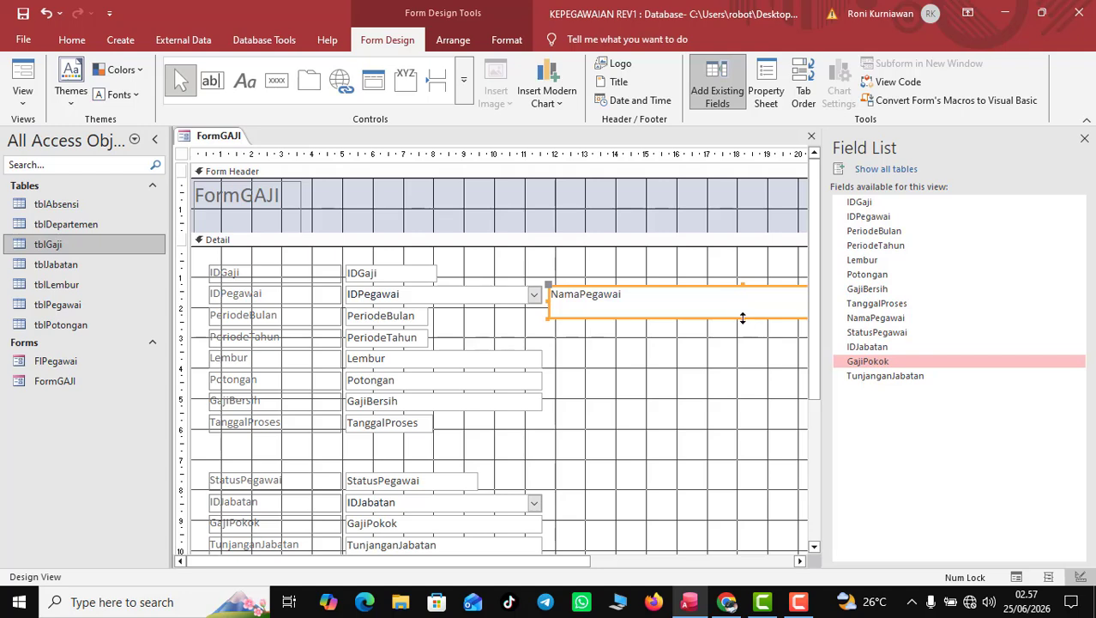
Shrink the NamaPegawai text box to a single line high and about 5.4 cm wide
{"action": "left_click_drag", "start_coordinate": [743, 317], "coordinate": [733, 301]}
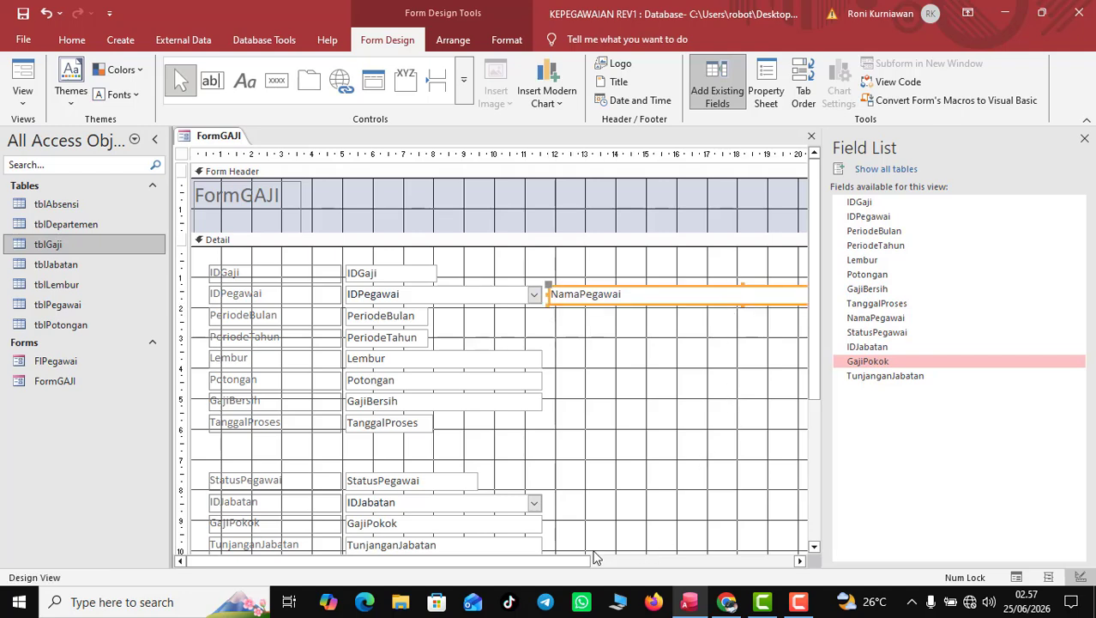
{"action": "left_click_drag", "start_coordinate": [573, 562], "coordinate": [722, 562]}
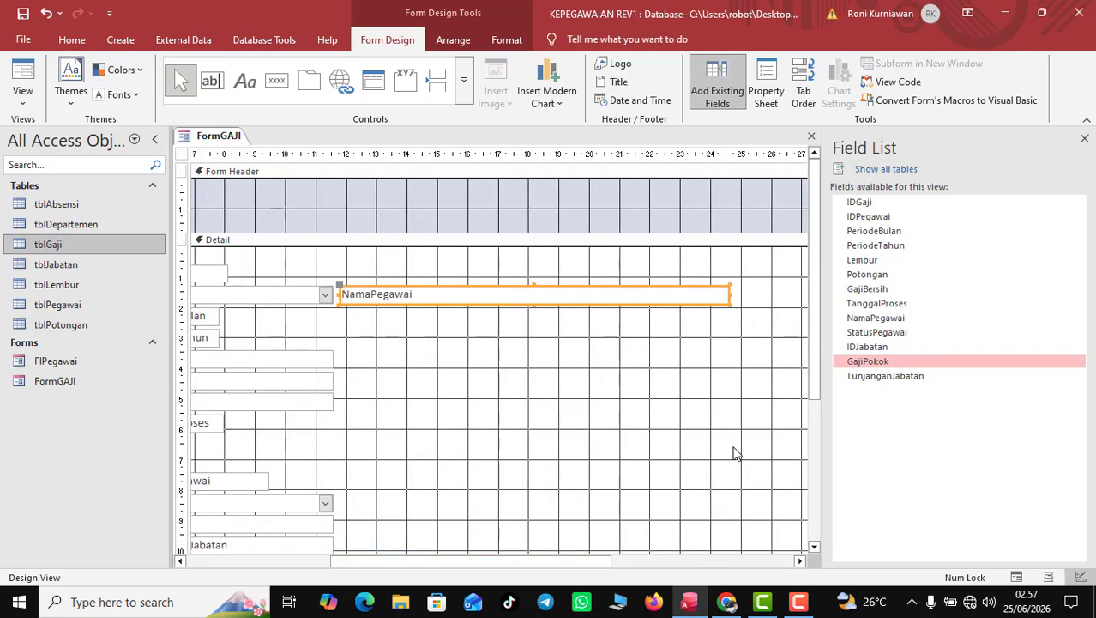
{"action": "left_click_drag", "start_coordinate": [731, 294], "coordinate": [502, 292]}
{"action": "left_click_drag", "start_coordinate": [533, 562], "coordinate": [348, 556]}
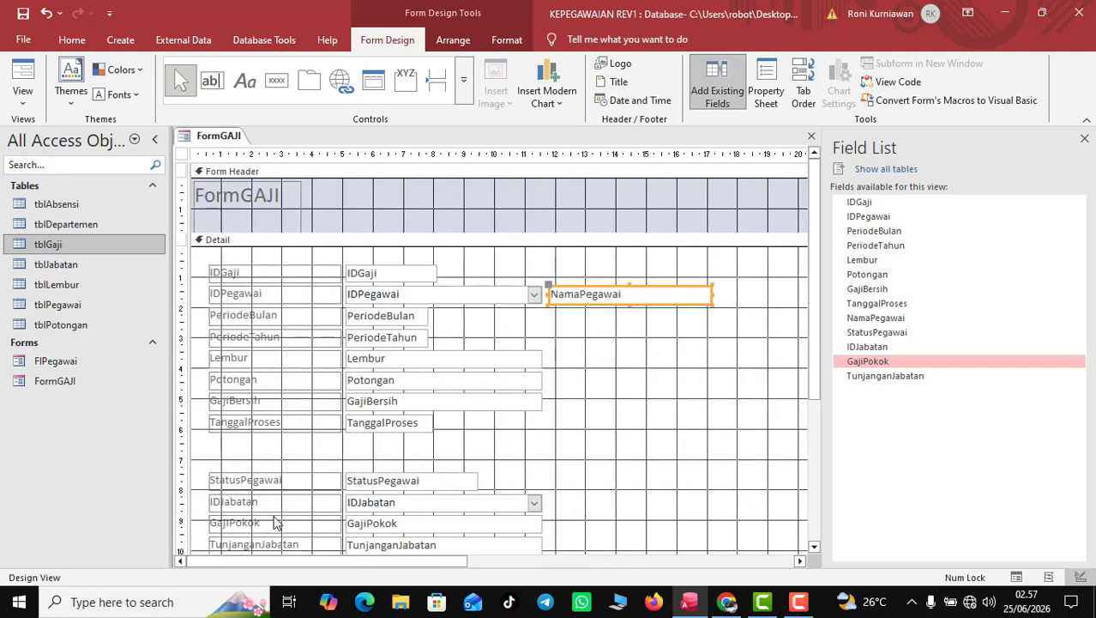
Move the GajiPokok and TunjanganJabatan fields with their labels beside the Lembur and Potongan fields
{"action": "left_click_drag", "start_coordinate": [273, 522], "coordinate": [653, 371]}
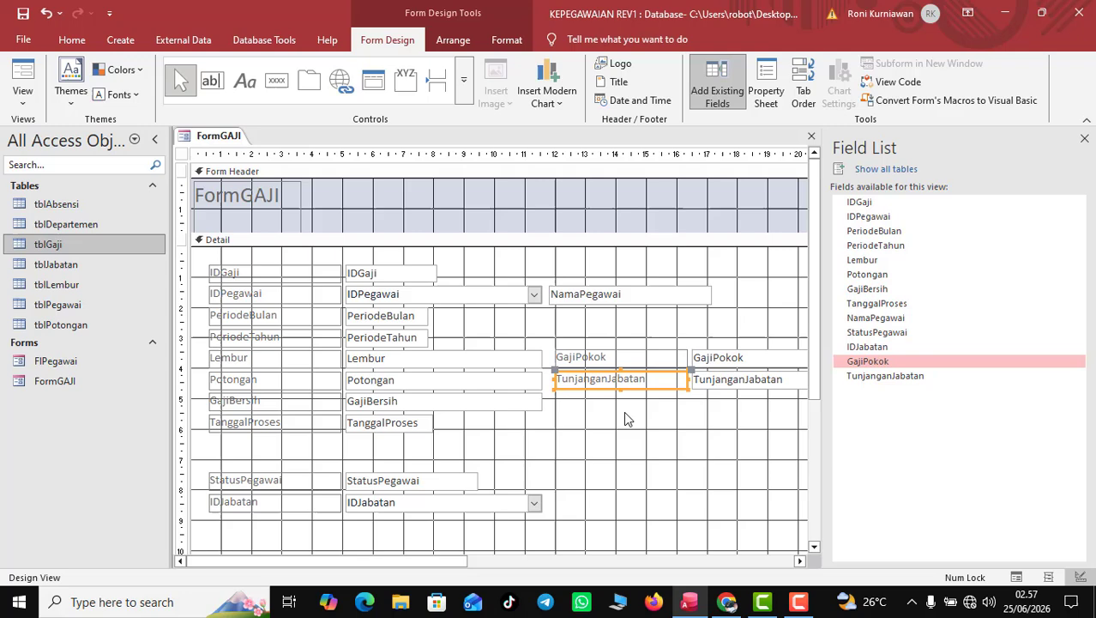
{"action": "left_click", "coordinate": [701, 449]}
Replace the GajiBersih text box's source with the formula =[GajiPokok]+[Tunjangan]+[Lembur]-[Potongan]
{"action": "left_click", "coordinate": [416, 402]}
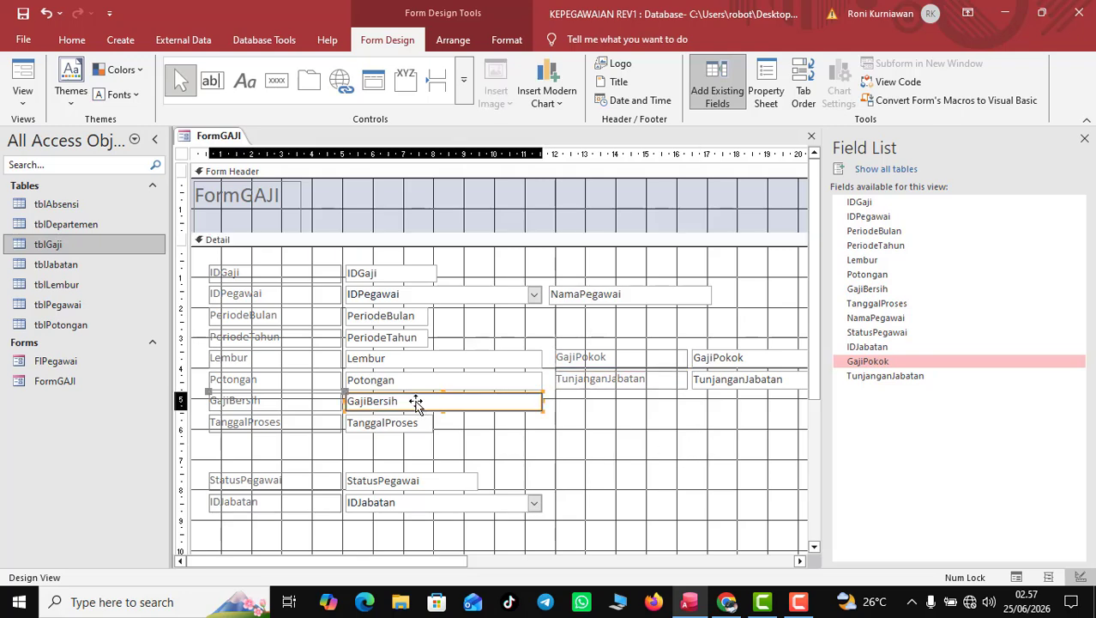
{"action": "left_click", "coordinate": [417, 401]}
{"action": "left_click_drag", "start_coordinate": [417, 401], "coordinate": [326, 400]}
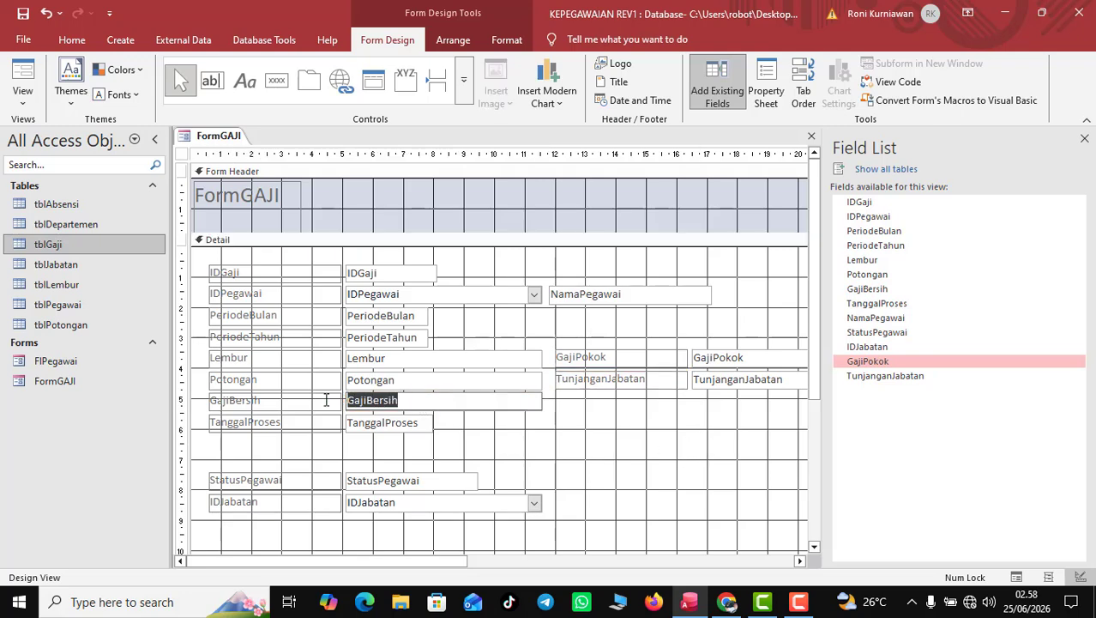
{"action": "type", "text": "="}
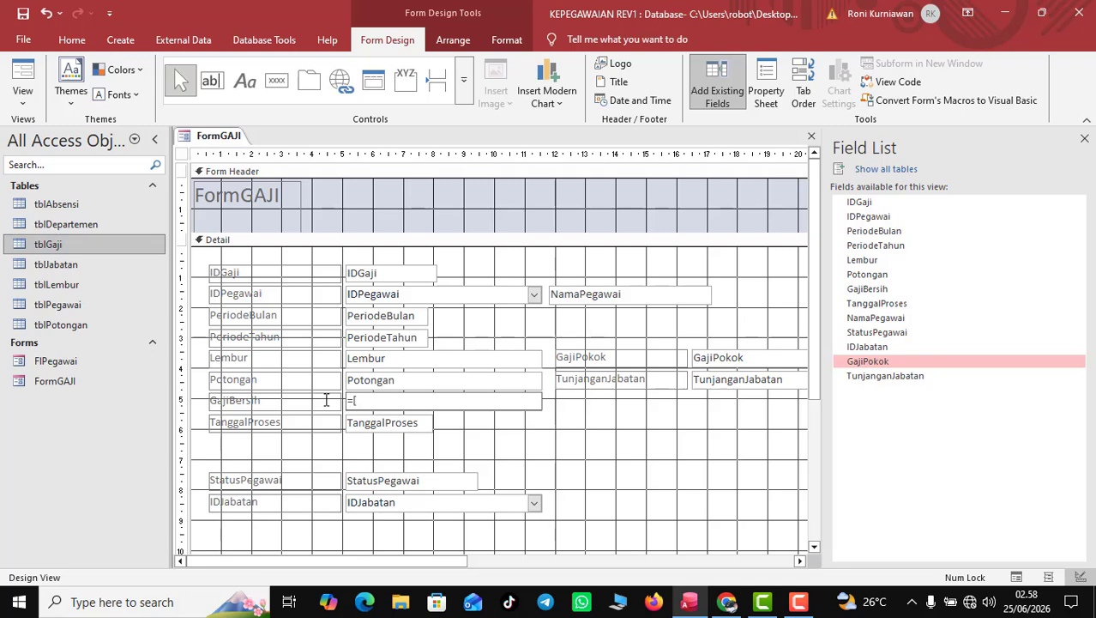
{"action": "type", "text": "[GajiPokok]+[Tunjangan]["}
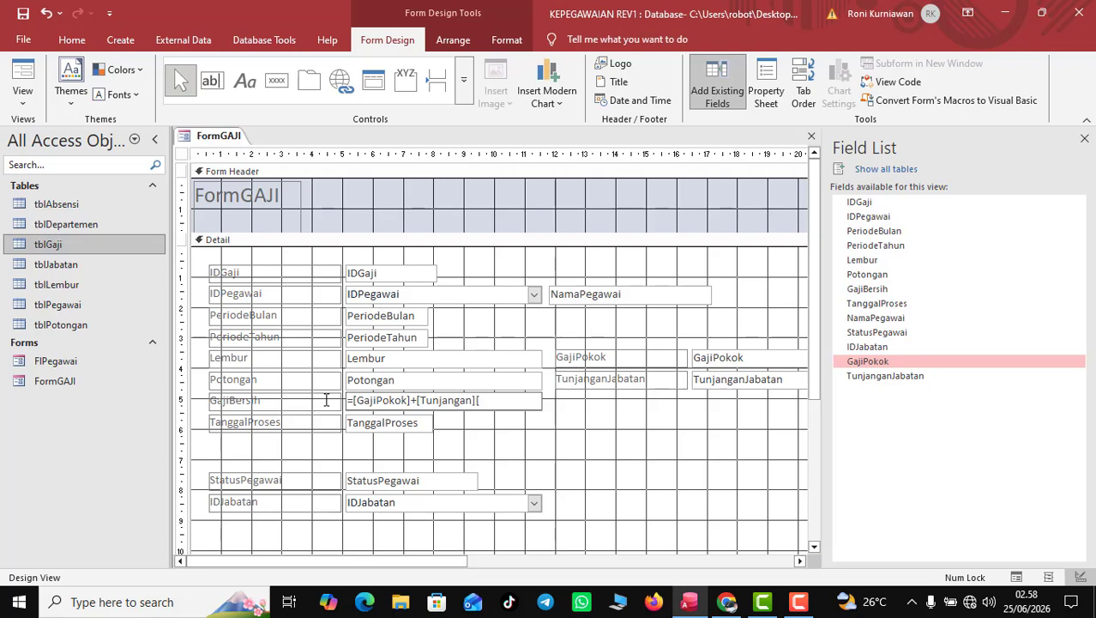
{"action": "key", "text": "BackSpace"}
{"action": "type", "text": "+[Lembur]-[Po"}
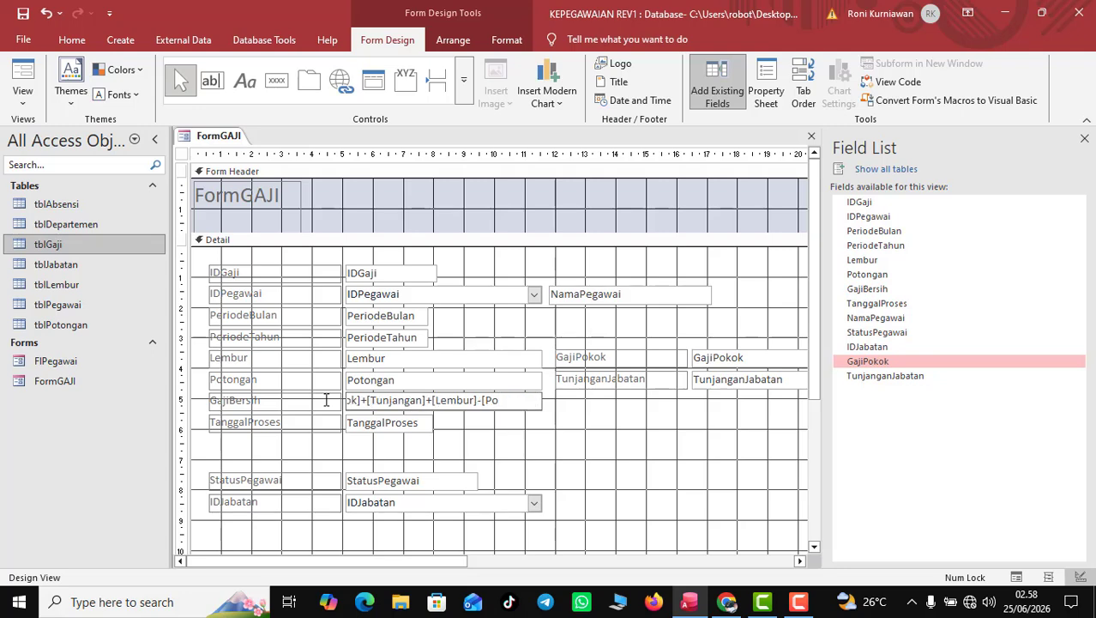
{"action": "type", "text": "tongan"}
{"action": "left_click", "coordinate": [560, 425]}
Format the GajiBersih text box as Currency with a yellow background and bold blue text
{"action": "left_click", "coordinate": [470, 400]}
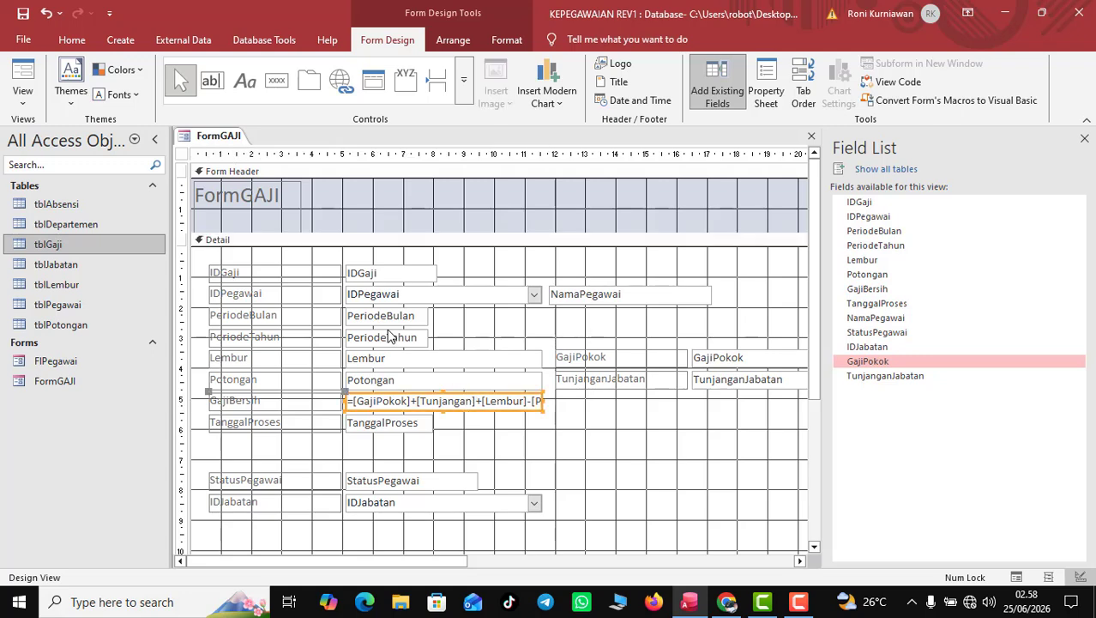
{"action": "left_click", "coordinate": [509, 39]}
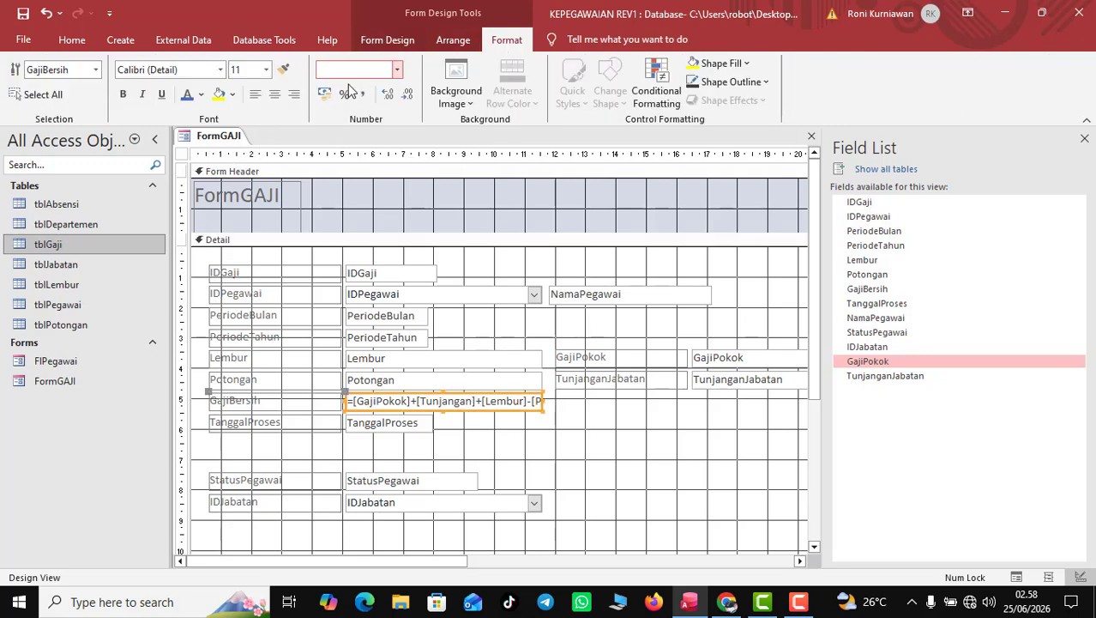
{"action": "left_click", "coordinate": [219, 94]}
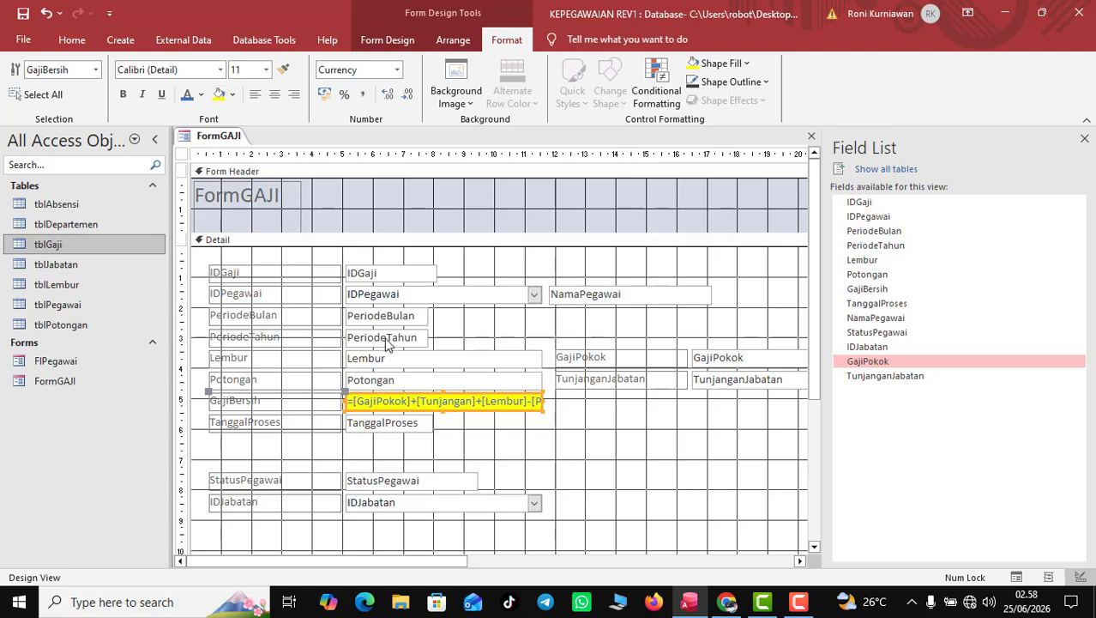
{"action": "left_click", "coordinate": [127, 96]}
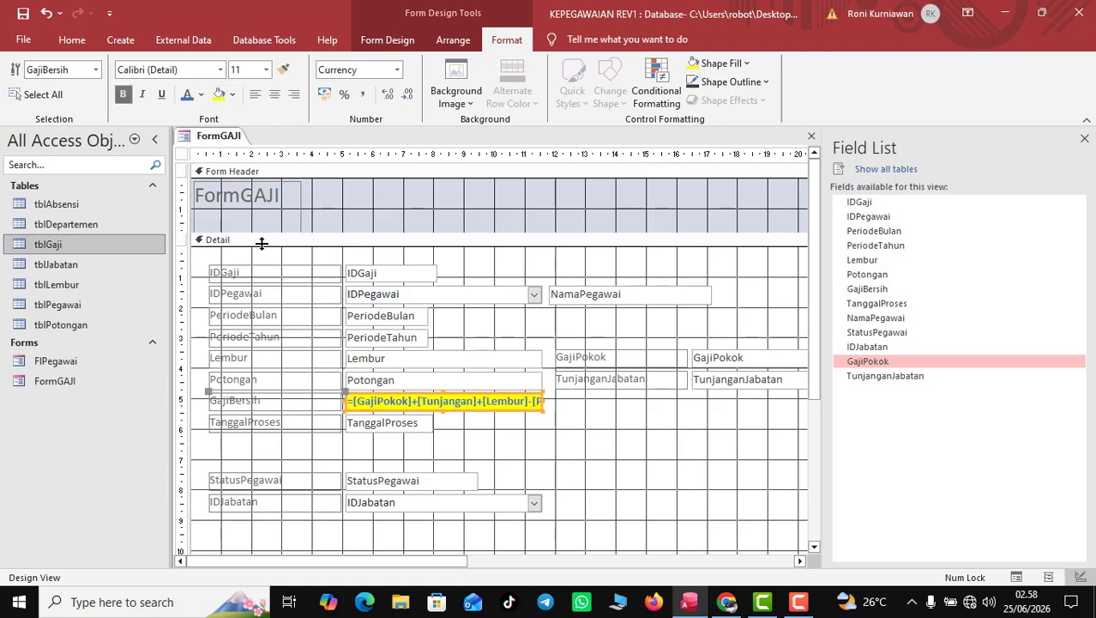
{"action": "left_click", "coordinate": [529, 446]}
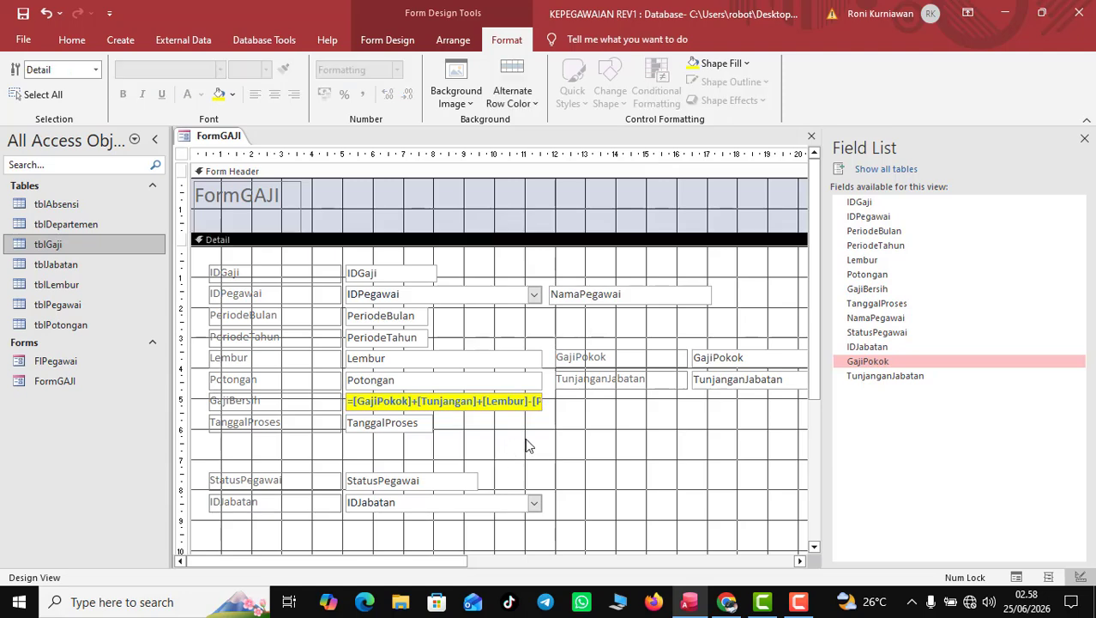
Move the TanggalProses field beside IDGaji and the StatusPegawai and IDJabatan fields beside NamaPegawai, together with their labels
{"action": "left_click_drag", "start_coordinate": [201, 422], "coordinate": [636, 272]}
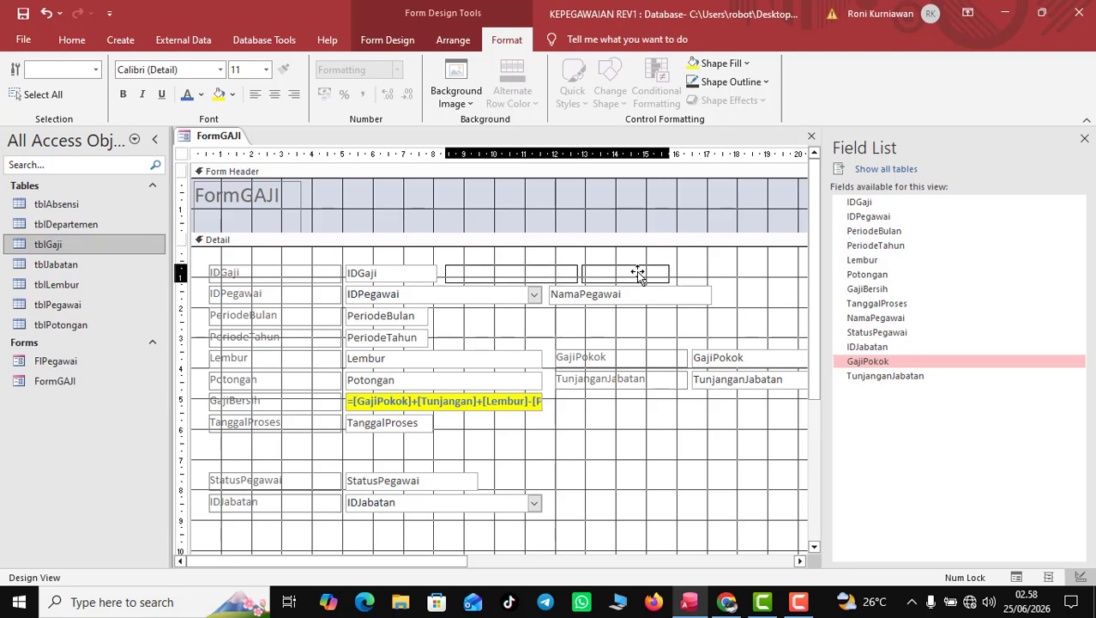
{"action": "left_click", "coordinate": [606, 490]}
{"action": "left_click_drag", "start_coordinate": [197, 442], "coordinate": [754, 292]}
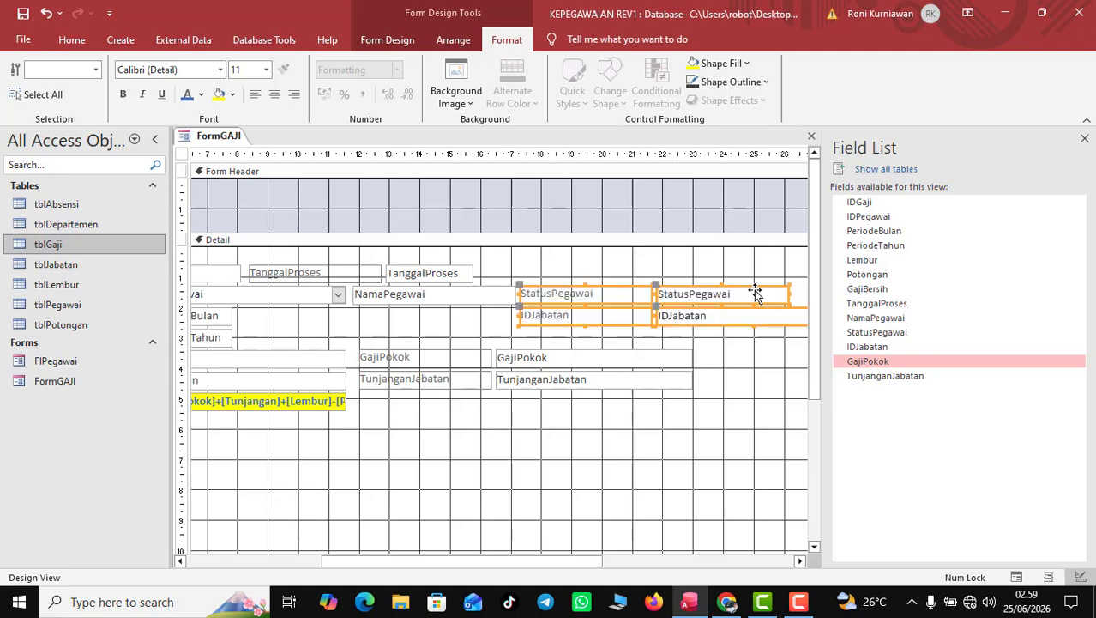
Narrow the IDJabatan combo box to about 4.3 cm so it matches the StatusPegawai text box's width
{"action": "left_click", "coordinate": [753, 370]}
{"action": "left_click_drag", "start_coordinate": [580, 562], "coordinate": [619, 563]}
{"action": "left_click", "coordinate": [770, 317]}
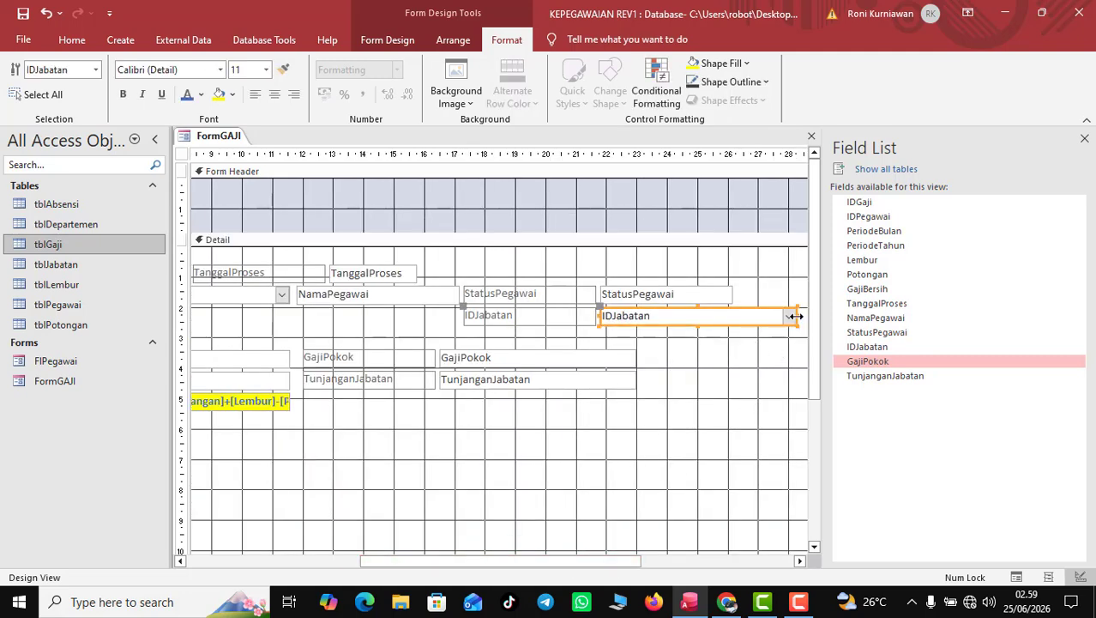
{"action": "left_click_drag", "start_coordinate": [796, 316], "coordinate": [731, 314]}
{"action": "left_click", "coordinate": [677, 447]}
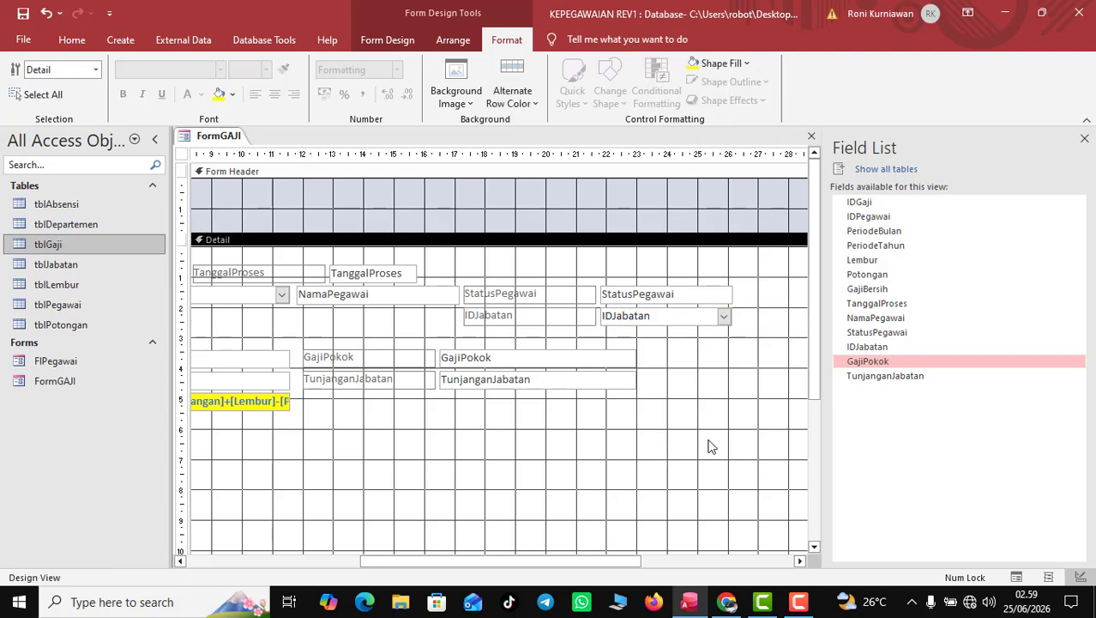
{"action": "left_click_drag", "start_coordinate": [487, 269], "coordinate": [580, 333]}
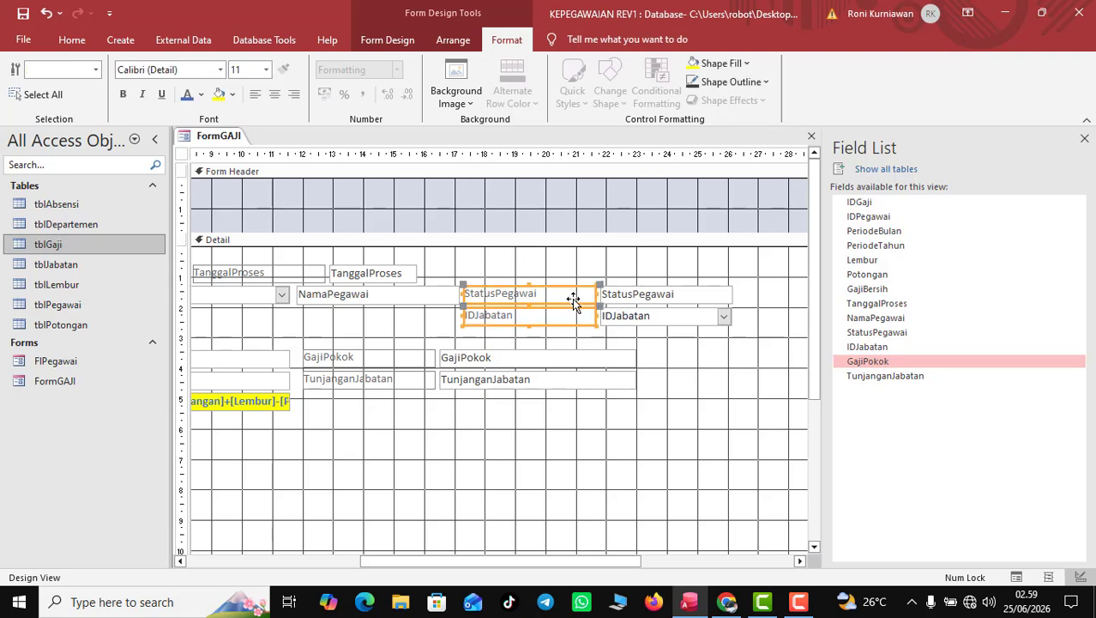
{"action": "left_click_drag", "start_coordinate": [450, 562], "coordinate": [245, 558]}
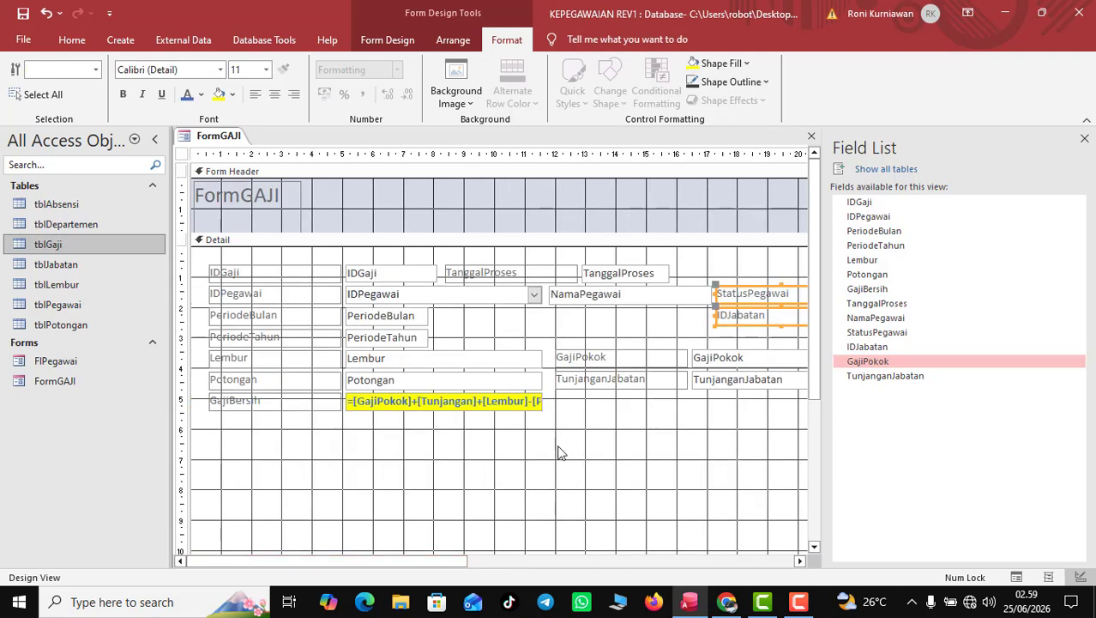
Add a command button below the GajiBersih label with the Record Operations action Add New Record, keeping its default picture
{"action": "left_click", "coordinate": [387, 40]}
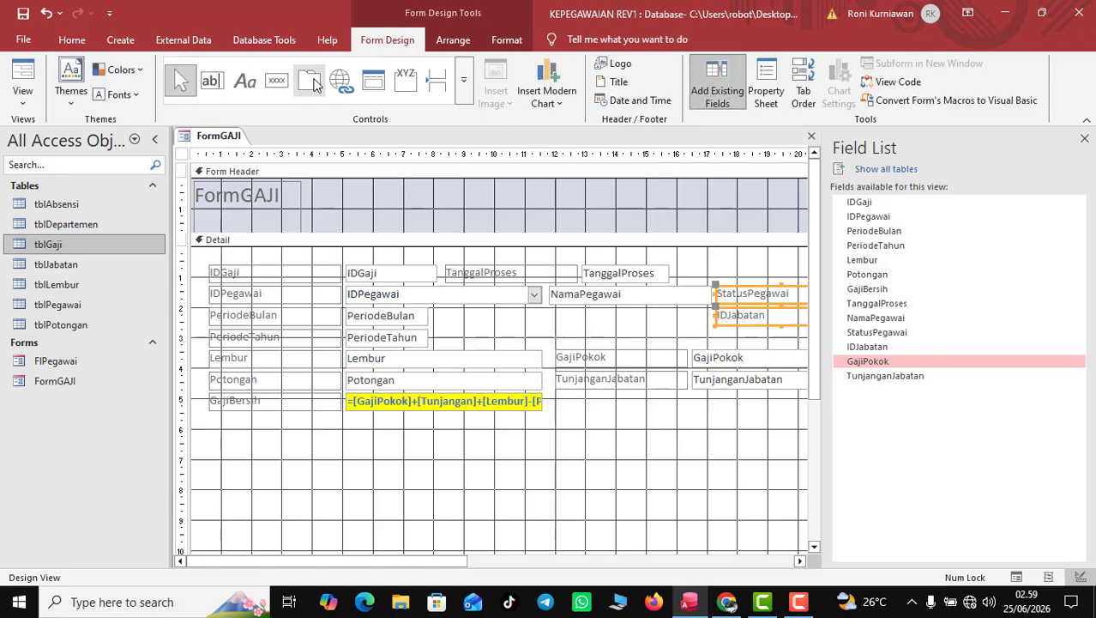
{"action": "left_click", "coordinate": [279, 86]}
{"action": "left_click_drag", "start_coordinate": [210, 444], "coordinate": [285, 491]}
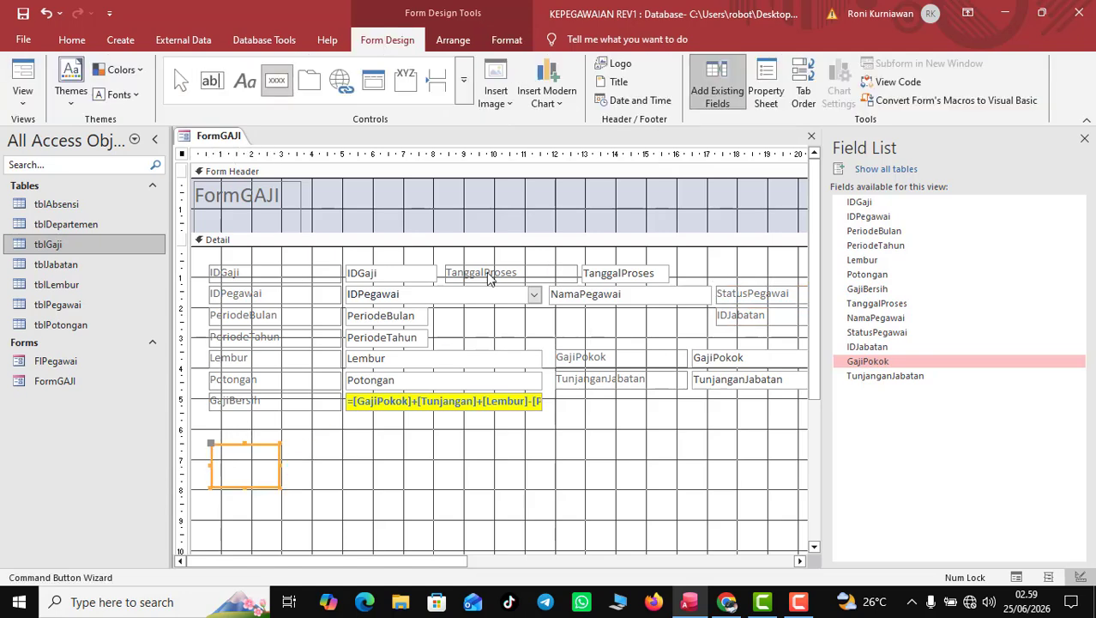
{"action": "left_click", "coordinate": [519, 234]}
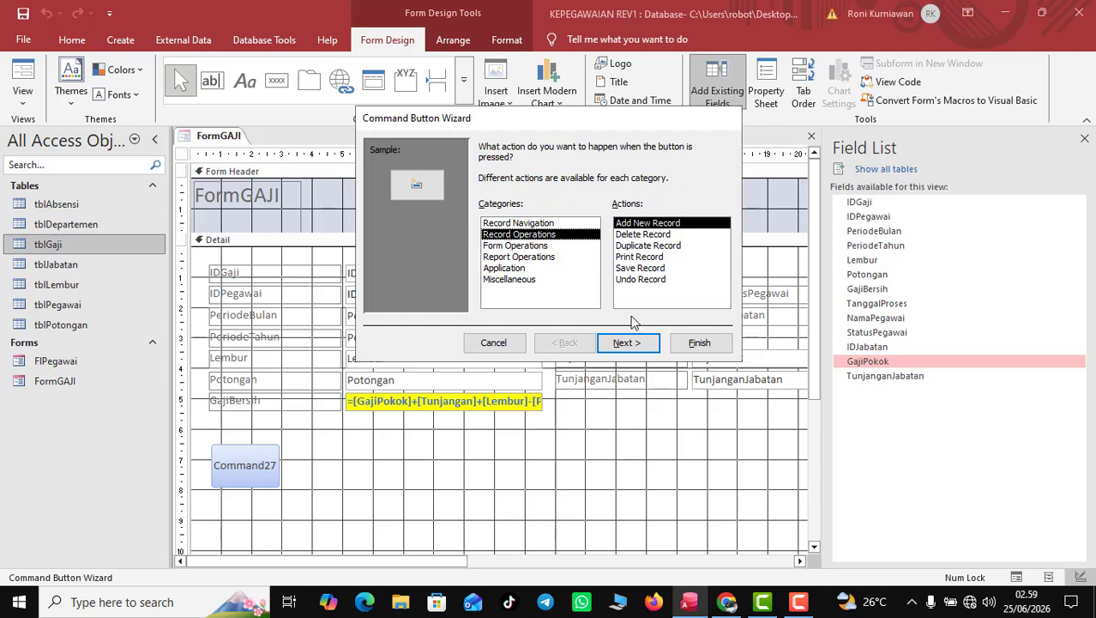
{"action": "left_click", "coordinate": [629, 343]}
{"action": "left_click", "coordinate": [633, 345]}
{"action": "left_click", "coordinate": [696, 344]}
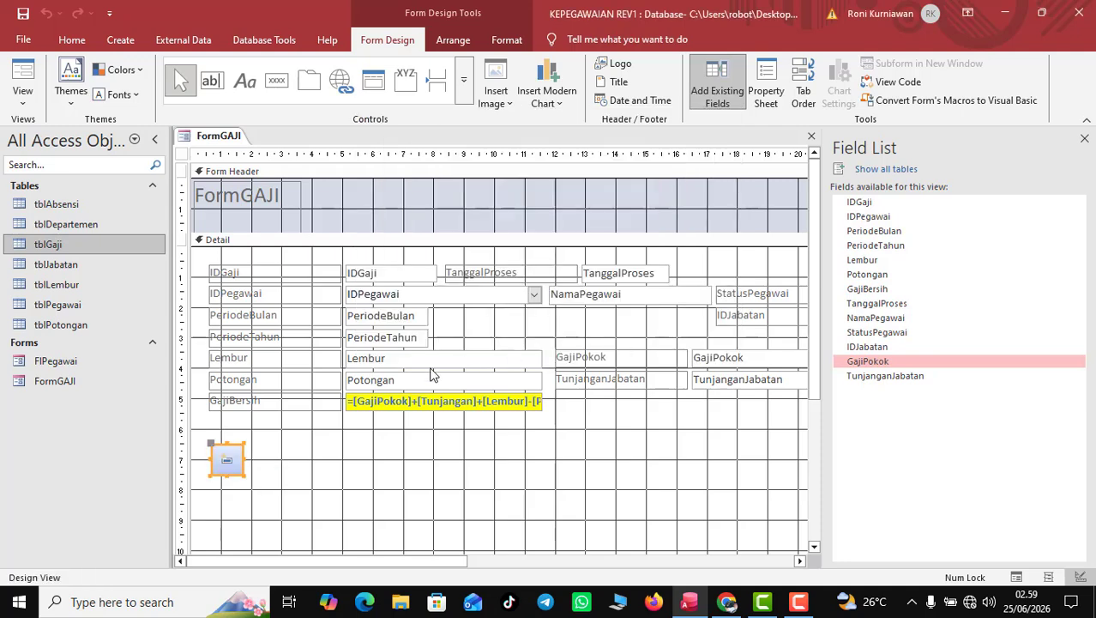
Add a command button beside the new-record button with the Record Operations action Save Record and the Save Record picture
{"action": "left_click", "coordinate": [276, 82]}
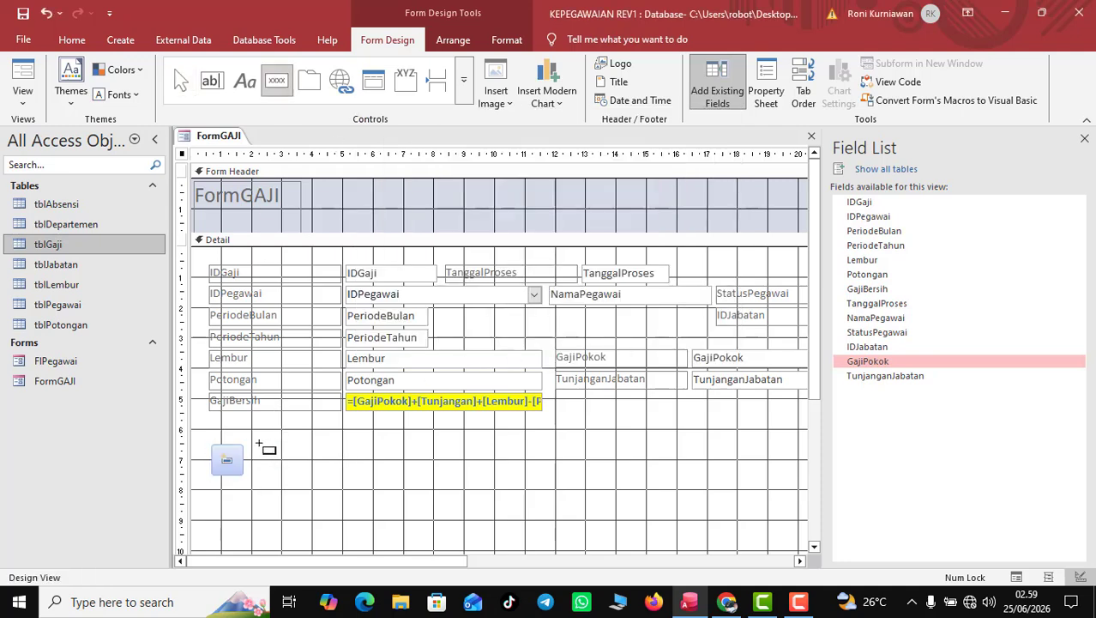
{"action": "left_click_drag", "start_coordinate": [260, 443], "coordinate": [302, 473]}
{"action": "left_click", "coordinate": [521, 234]}
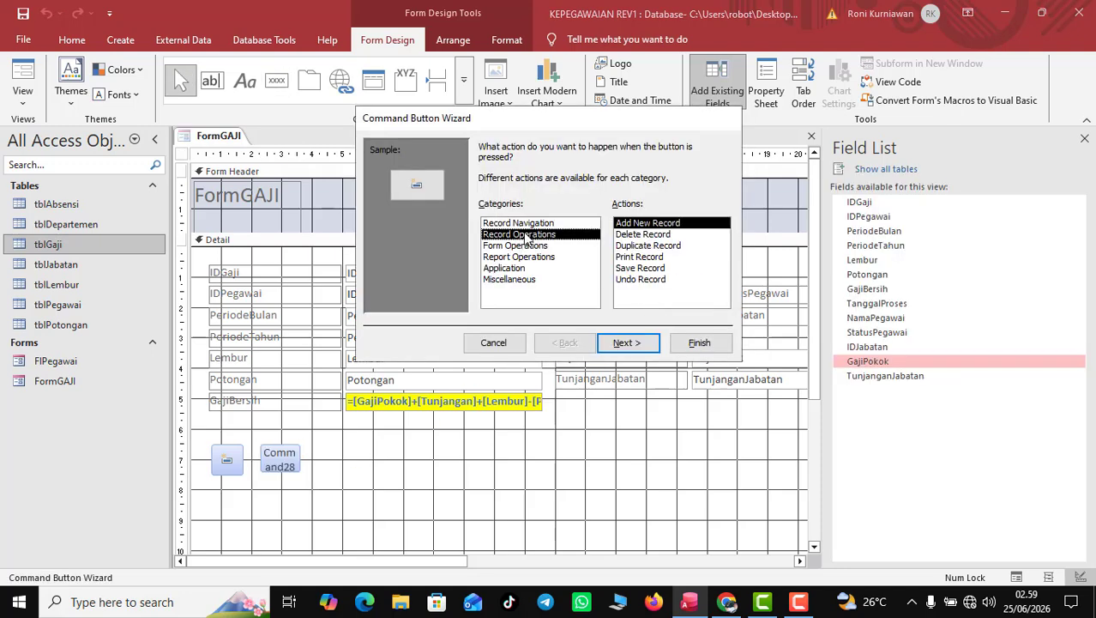
{"action": "left_click", "coordinate": [635, 268]}
{"action": "left_click", "coordinate": [624, 343]}
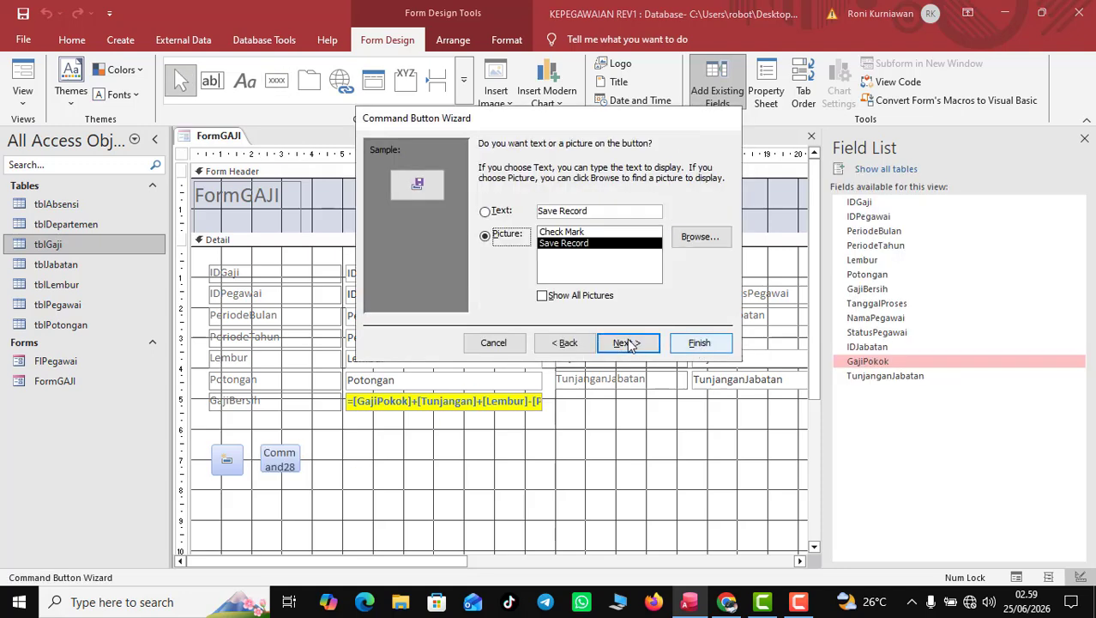
{"action": "left_click", "coordinate": [631, 344]}
{"action": "left_click", "coordinate": [701, 344]}
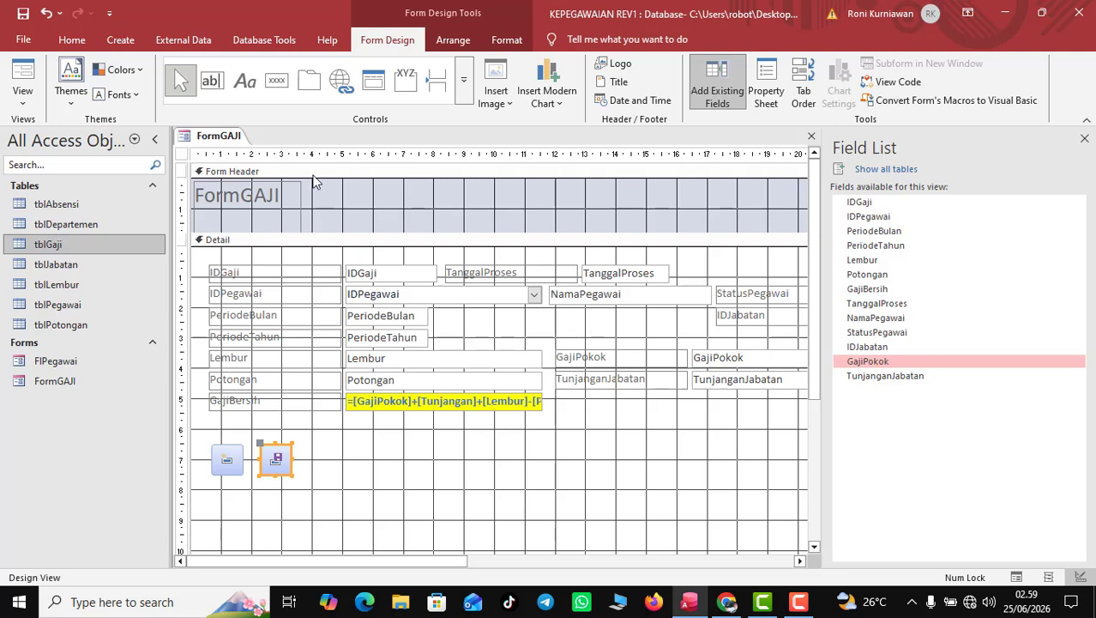
Add a command button below the TunjanganJabatan text box with the Form Operations action Close Form and the Exit Doorway picture
{"action": "left_click", "coordinate": [276, 80]}
{"action": "left_click", "coordinate": [760, 460]}
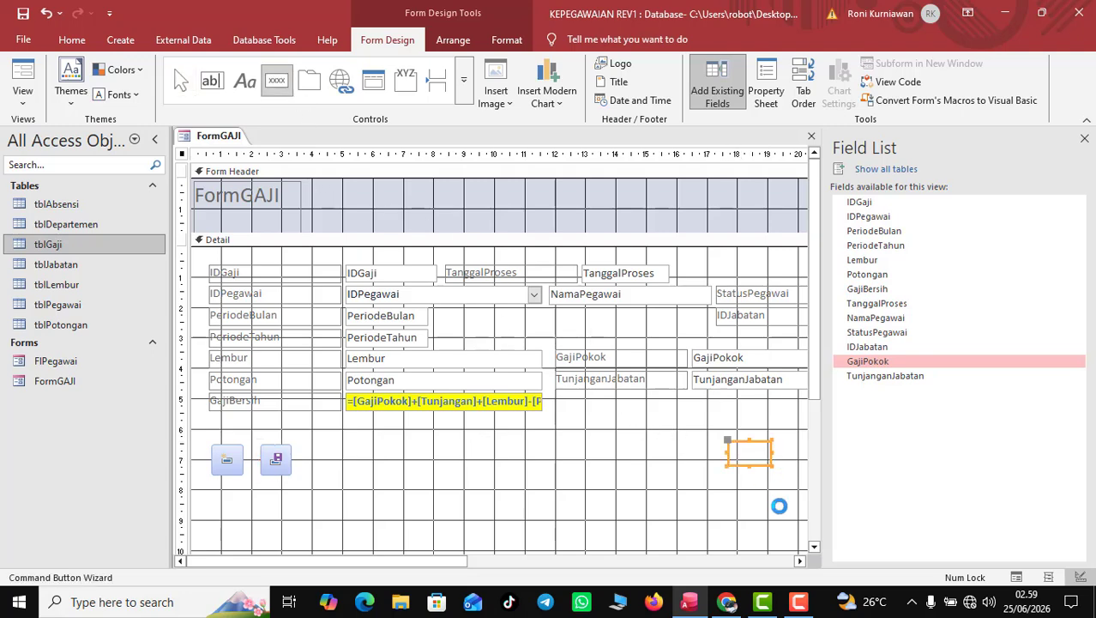
{"action": "left_click", "coordinate": [549, 246]}
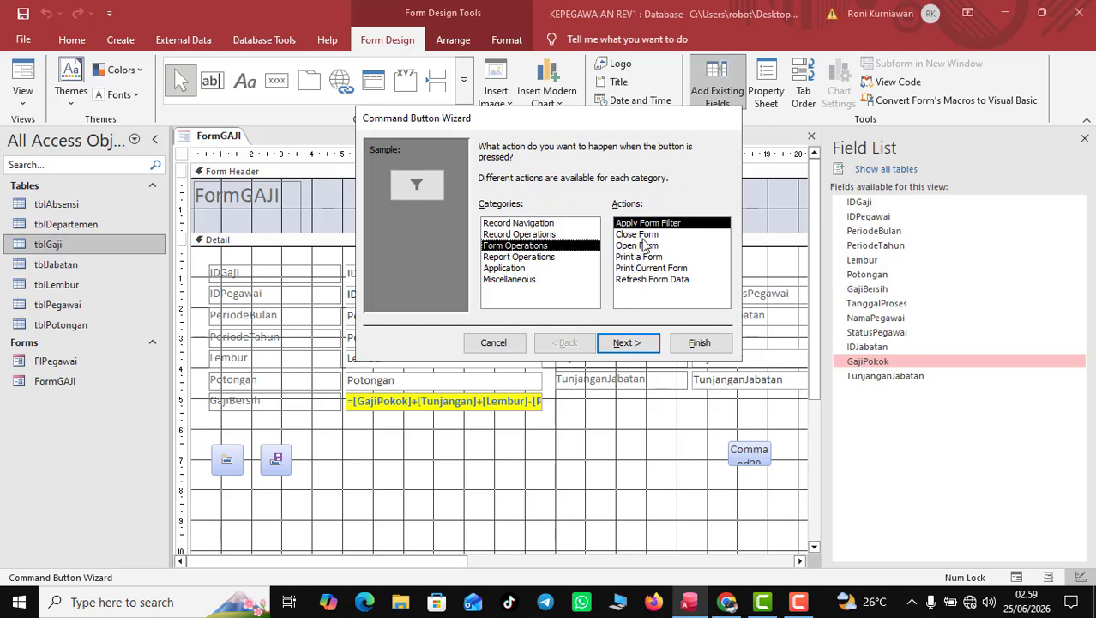
{"action": "left_click", "coordinate": [644, 234]}
{"action": "left_click", "coordinate": [635, 342]}
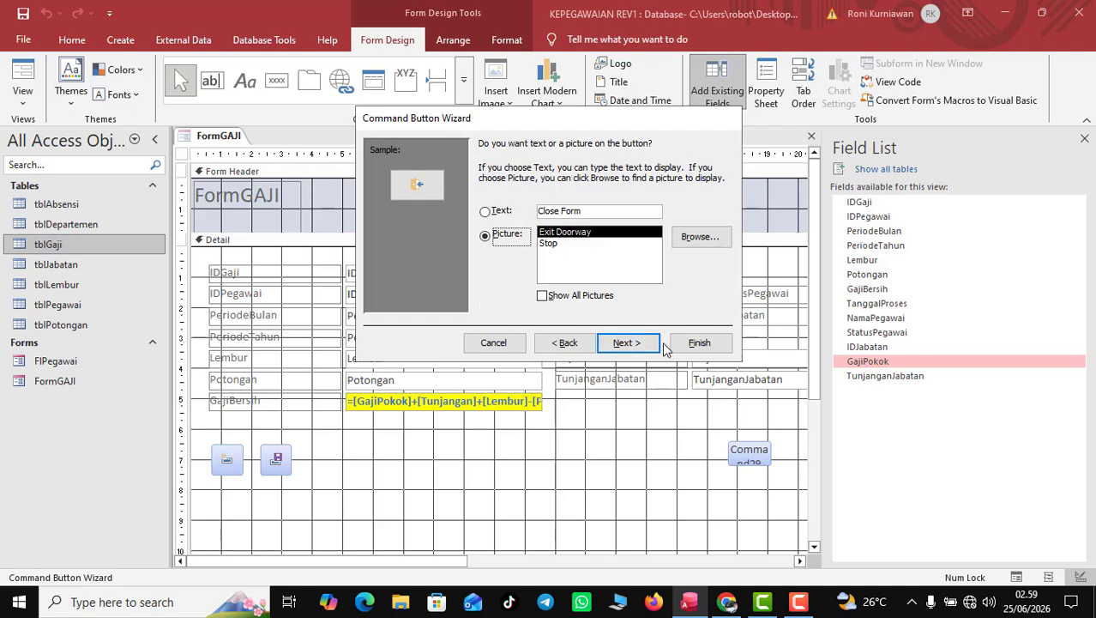
{"action": "left_click", "coordinate": [650, 343]}
{"action": "left_click", "coordinate": [691, 343]}
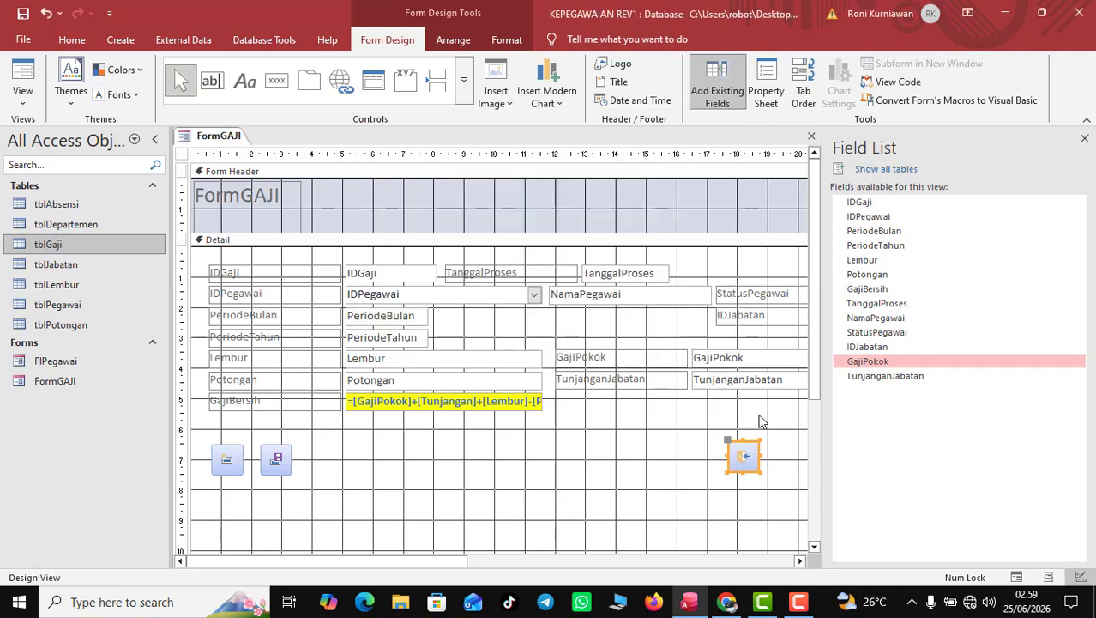
Show FormGAJI in Form View and check the calculated GajiBersih field
{"action": "right_click", "coordinate": [216, 140]}
{"action": "left_click", "coordinate": [220, 142]}
{"action": "right_click", "coordinate": [226, 142]}
{"action": "left_click", "coordinate": [257, 210]}
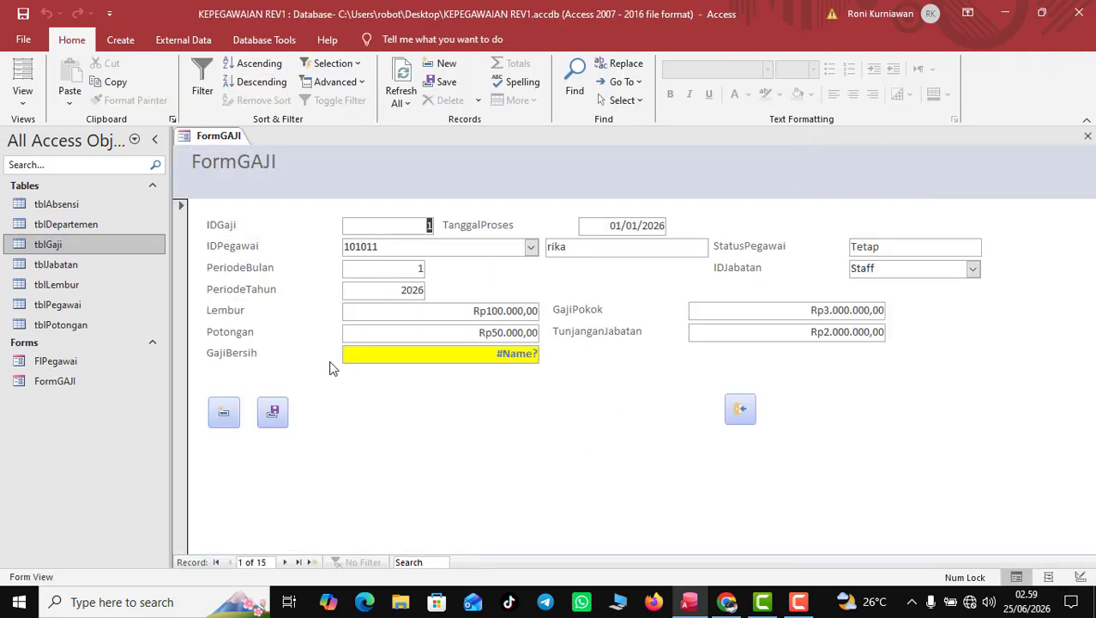
{"action": "left_click", "coordinate": [497, 354]}
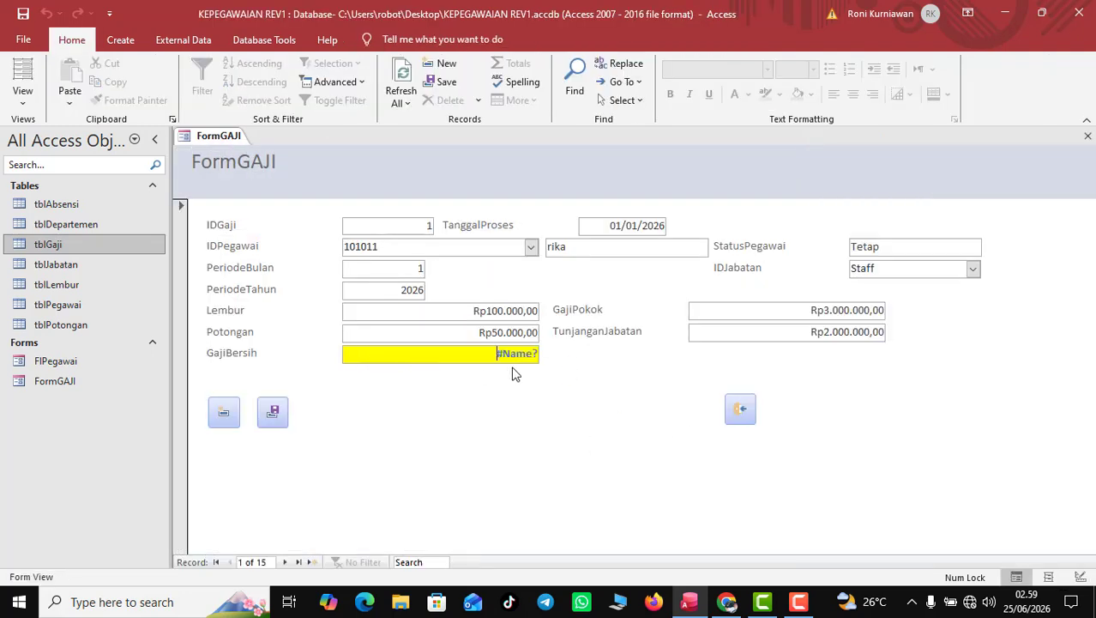
Back in Design View, change [Tunjangan] to [TunjanganJabatan] in the GajiBersih formula and check the rest of the expression
{"action": "right_click", "coordinate": [232, 140]}
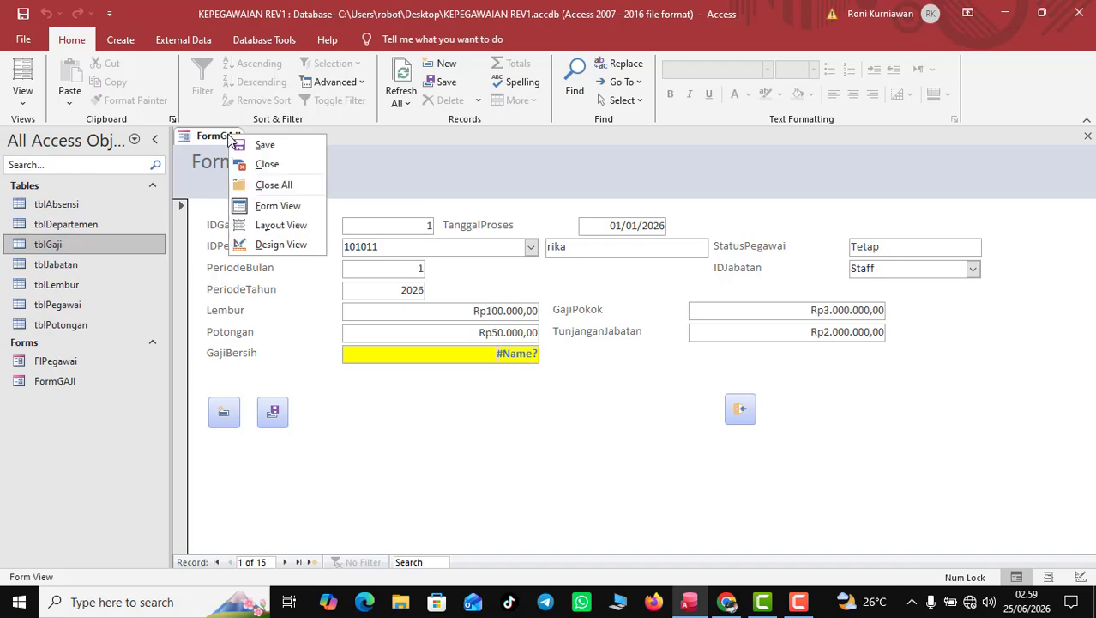
{"action": "left_click", "coordinate": [281, 244]}
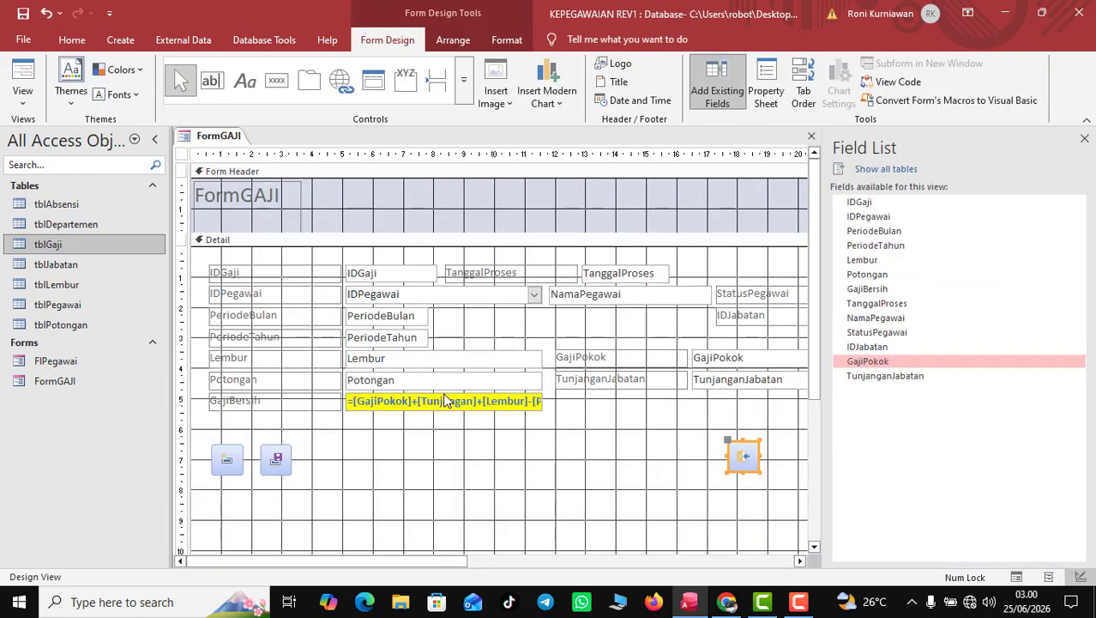
{"action": "left_click", "coordinate": [394, 404]}
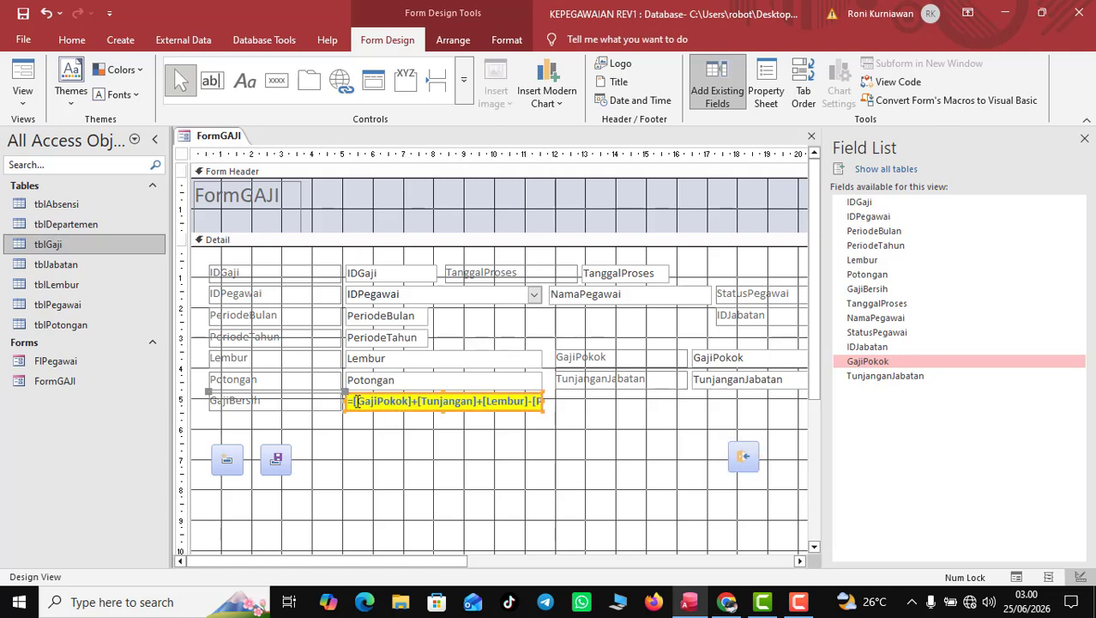
{"action": "left_click", "coordinate": [355, 402]}
{"action": "left_click_drag", "start_coordinate": [369, 400], "coordinate": [482, 403]}
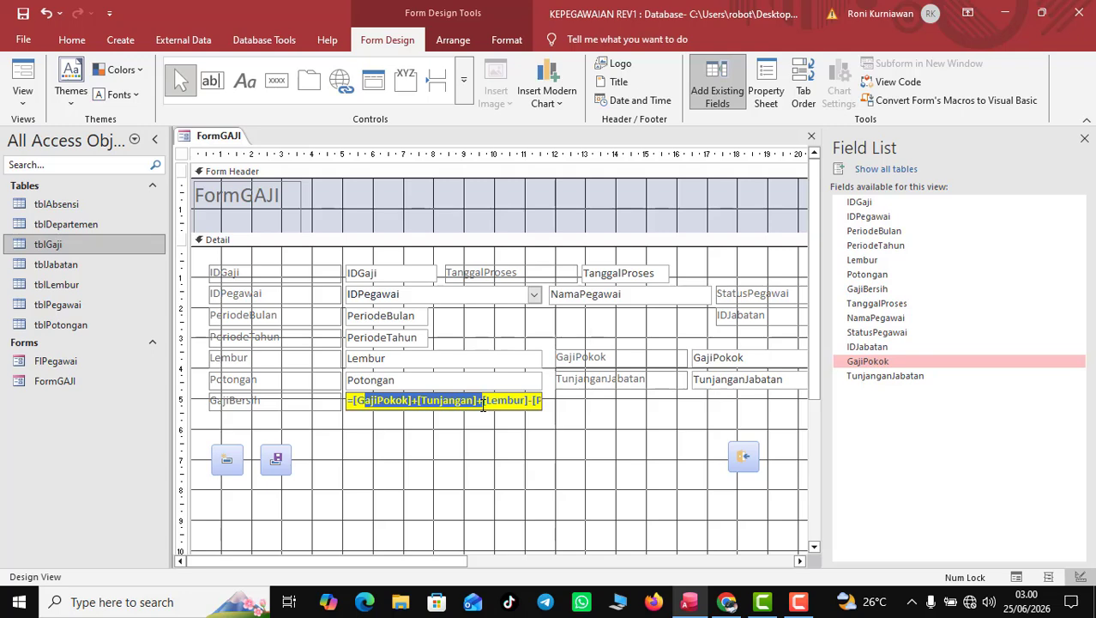
{"action": "left_click", "coordinate": [482, 405]}
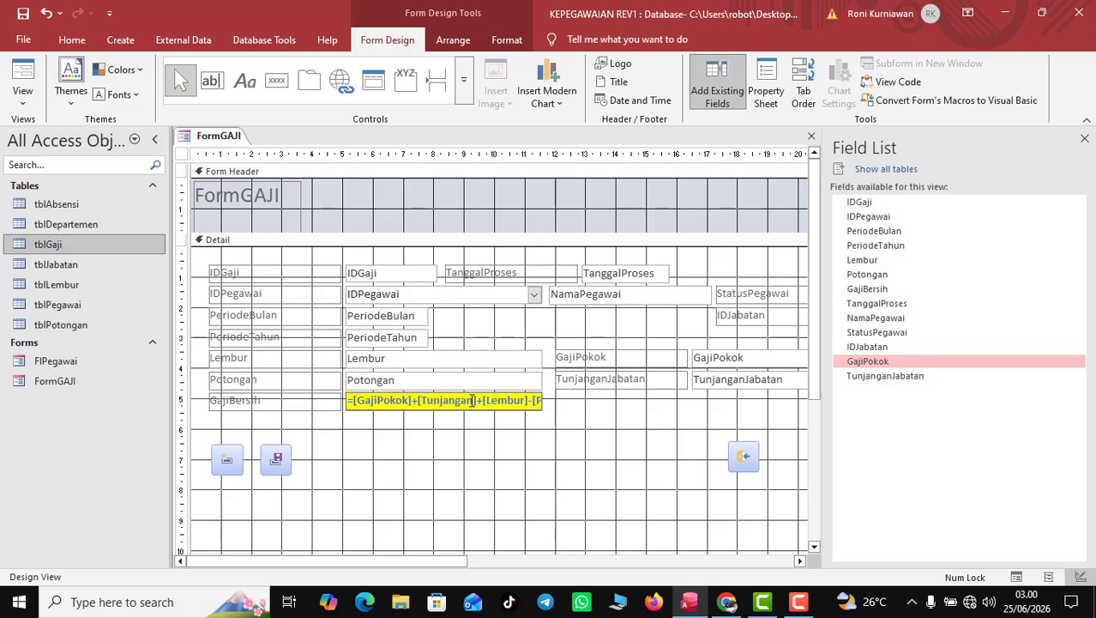
{"action": "type", "text": "Jabatan"}
{"action": "left_click_drag", "start_coordinate": [513, 401], "coordinate": [551, 405]}
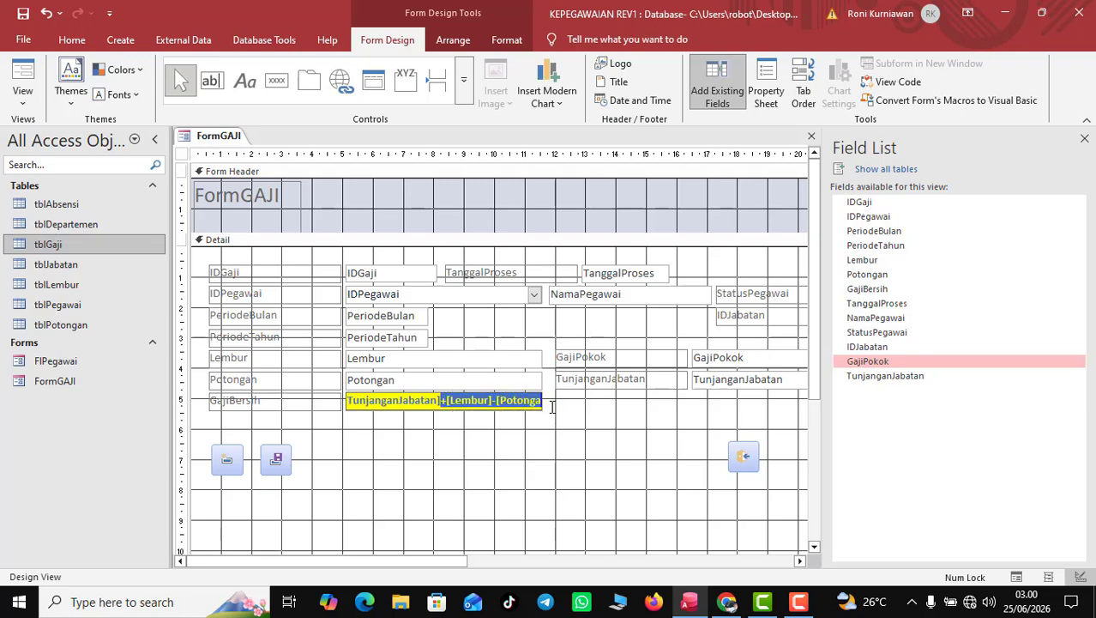
{"action": "left_click", "coordinate": [494, 402]}
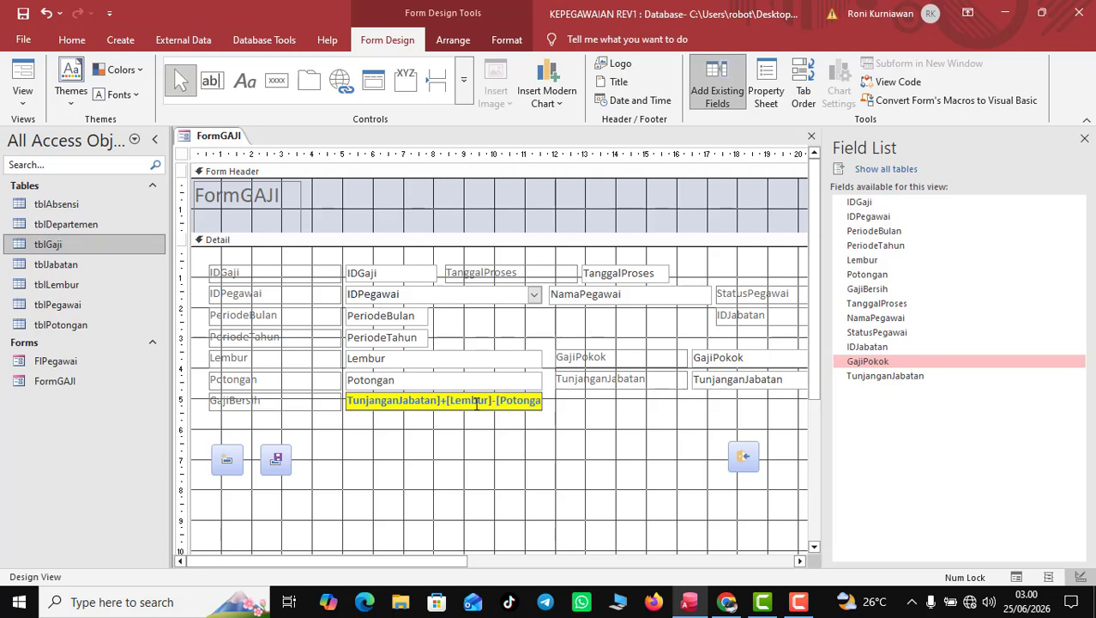
{"action": "left_click_drag", "start_coordinate": [477, 403], "coordinate": [564, 400]}
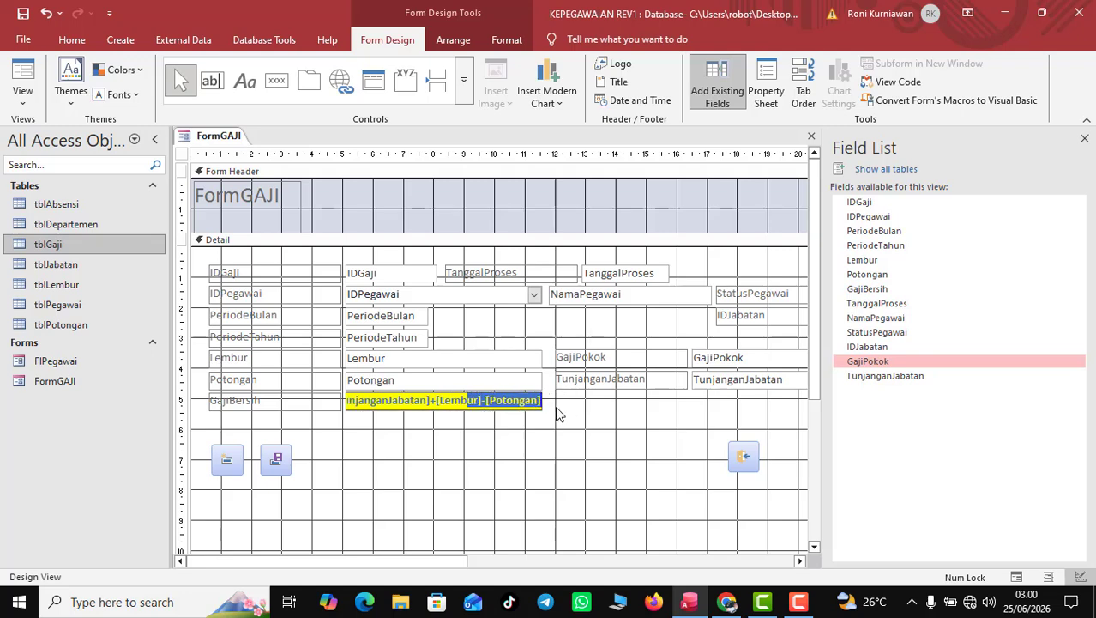
Display FormGAJI in Form View again and check the net salary produced by the corrected formula
{"action": "left_click", "coordinate": [34, 73]}
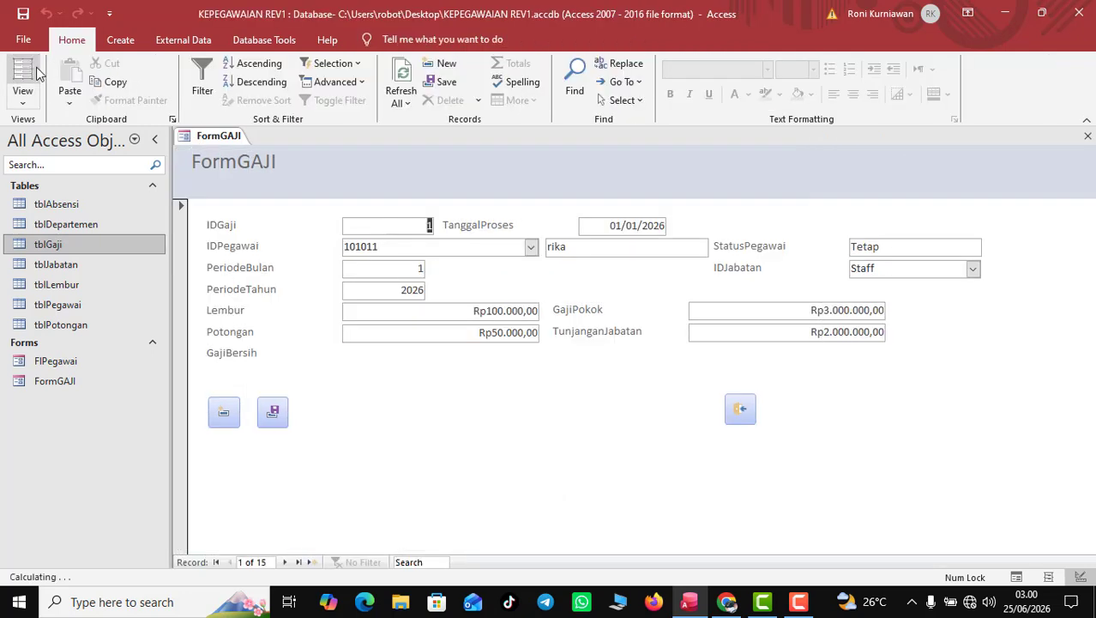
{"action": "double_click", "coordinate": [465, 351]}
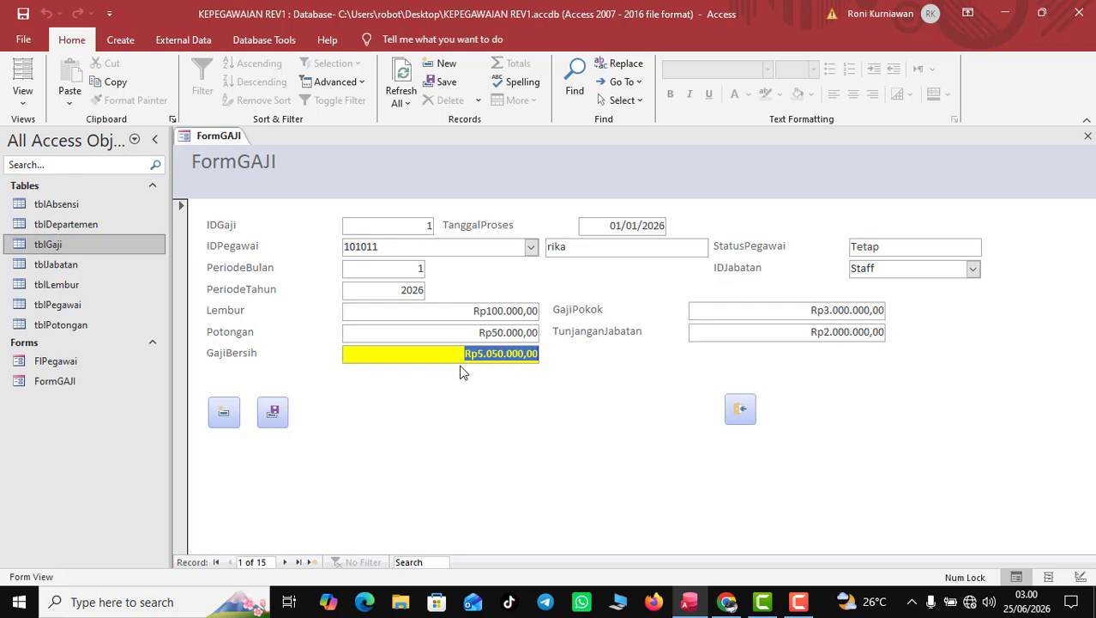
{"action": "left_click", "coordinate": [487, 354]}
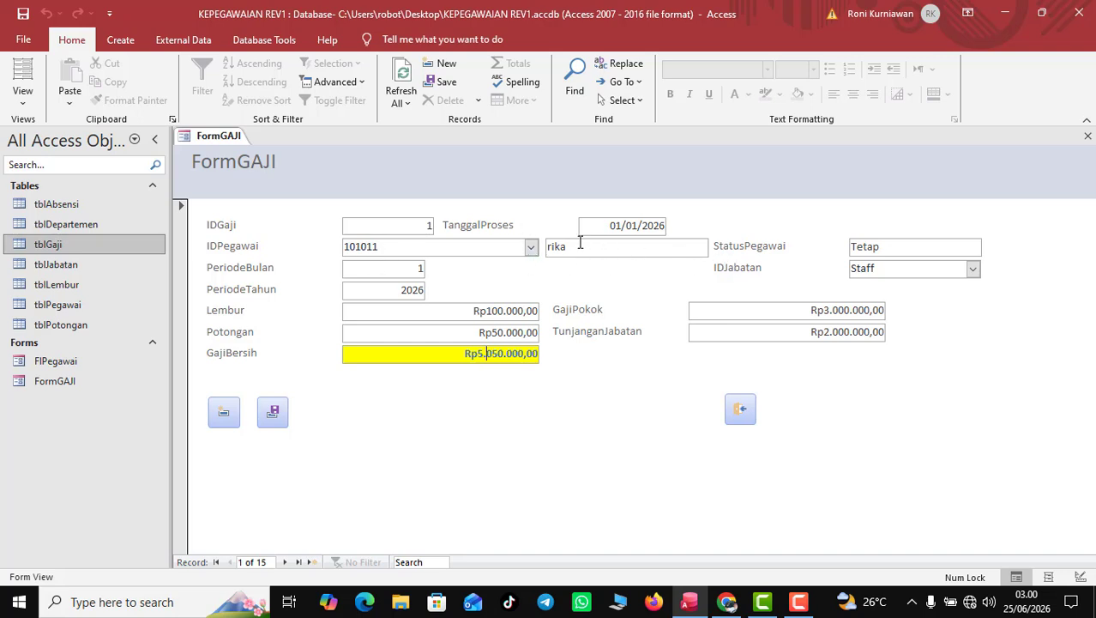
In Design View, set the NamaPegawai text box's Back Style to Transparent and check it in Form View
{"action": "right_click", "coordinate": [242, 135]}
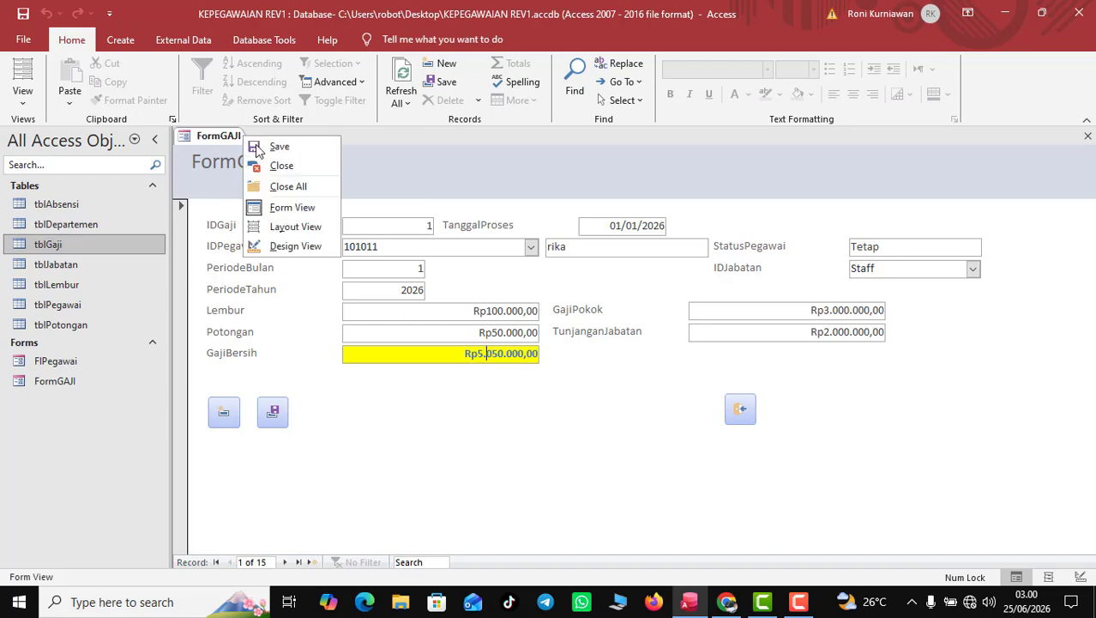
{"action": "left_click", "coordinate": [266, 244]}
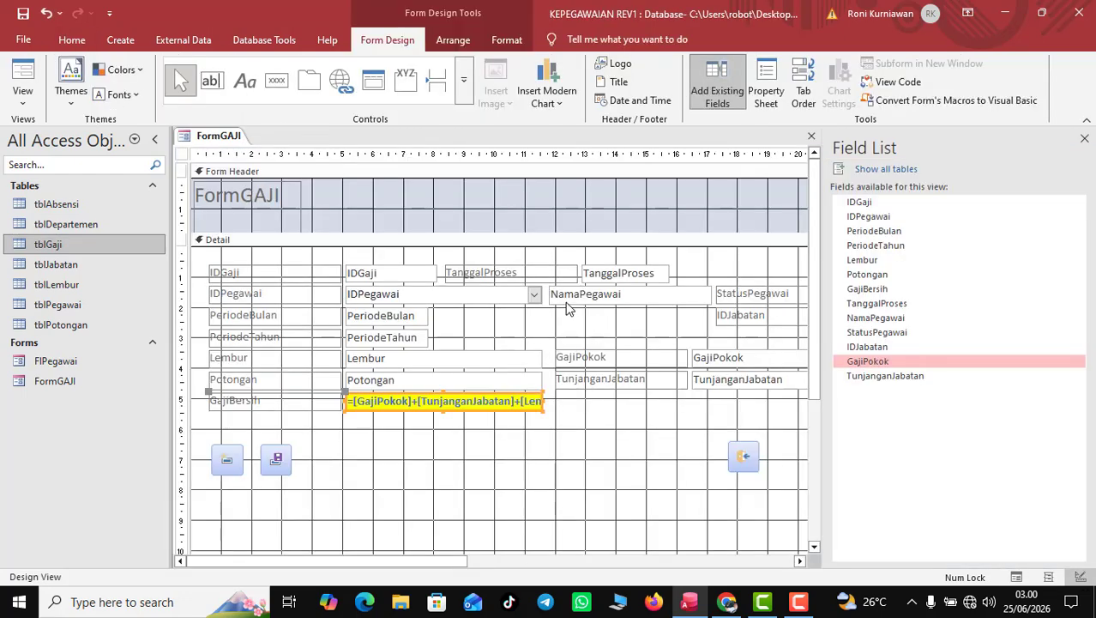
{"action": "left_click", "coordinate": [566, 306]}
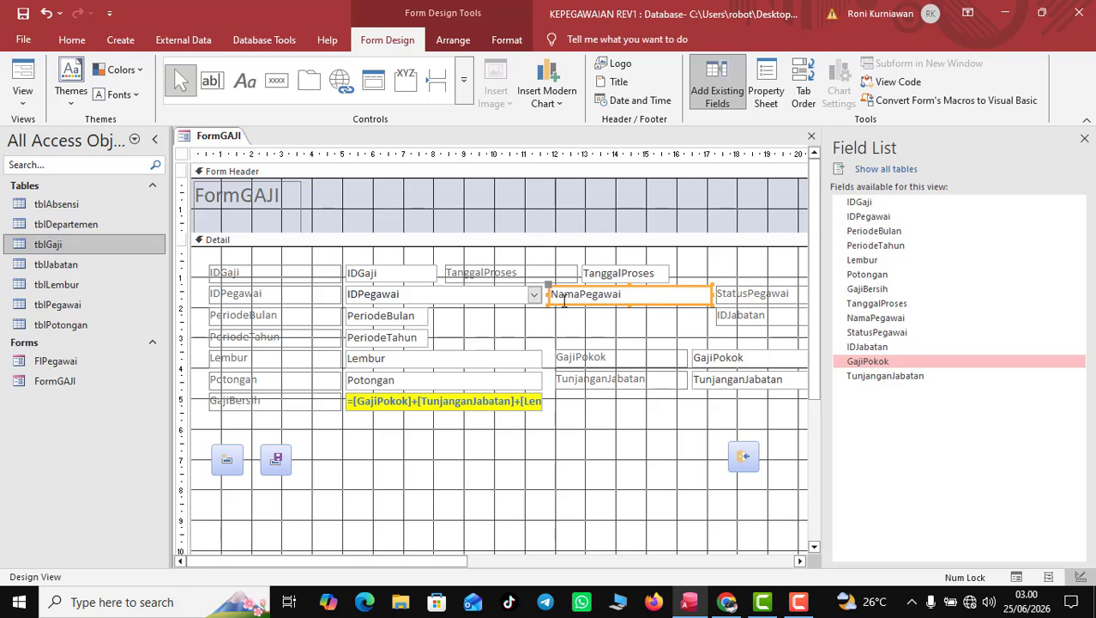
{"action": "right_click", "coordinate": [560, 307]}
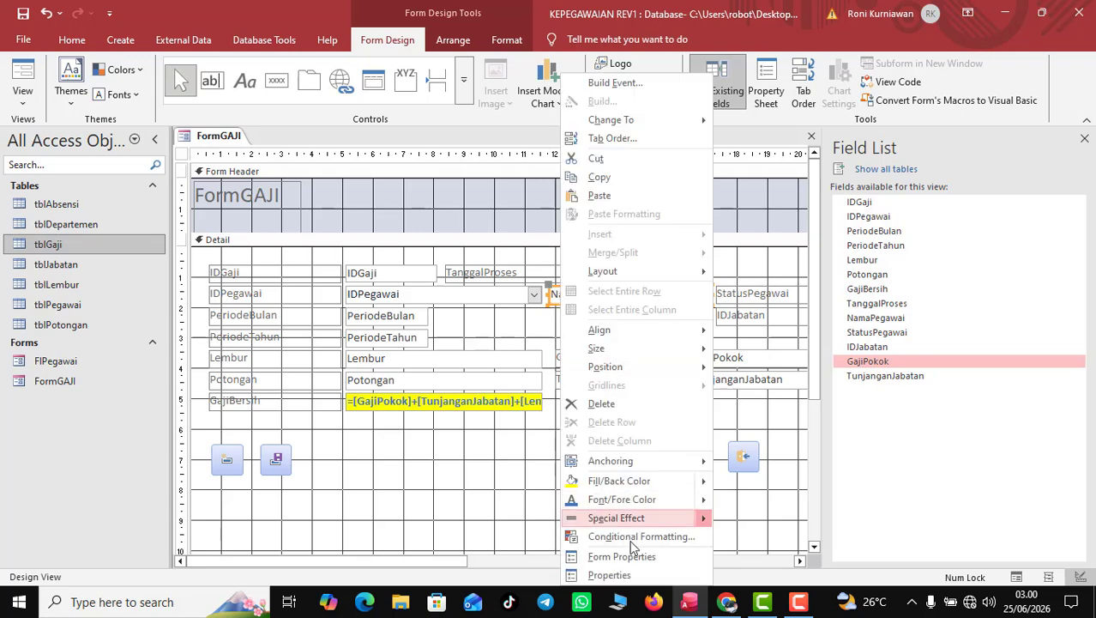
{"action": "left_click", "coordinate": [631, 577]}
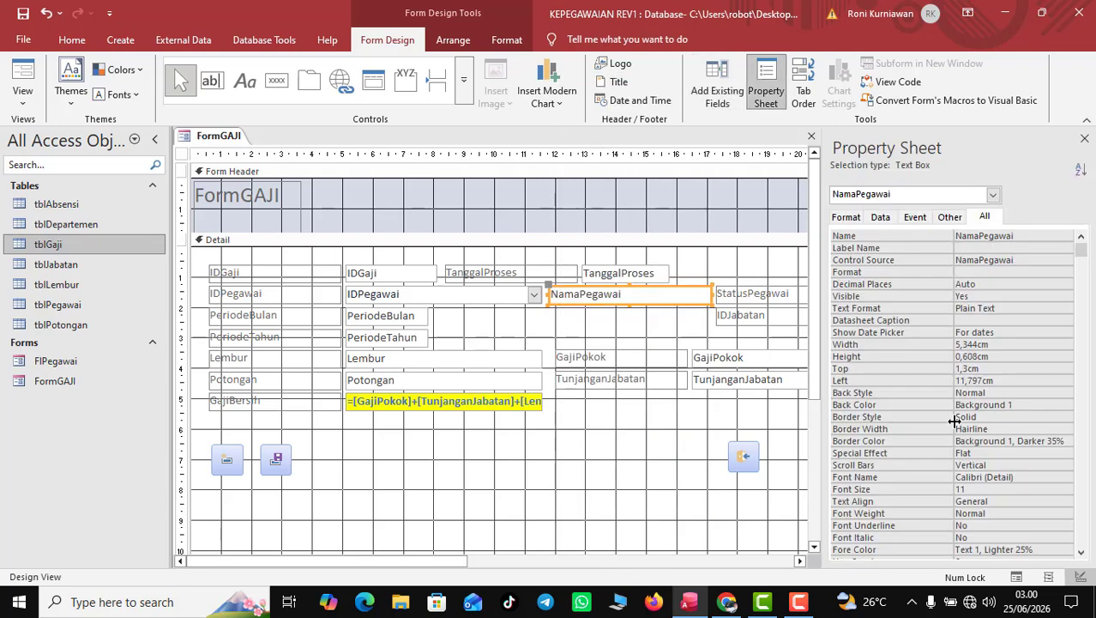
{"action": "left_click", "coordinate": [1025, 382]}
{"action": "left_click", "coordinate": [1064, 394]}
{"action": "left_click", "coordinate": [1064, 395]}
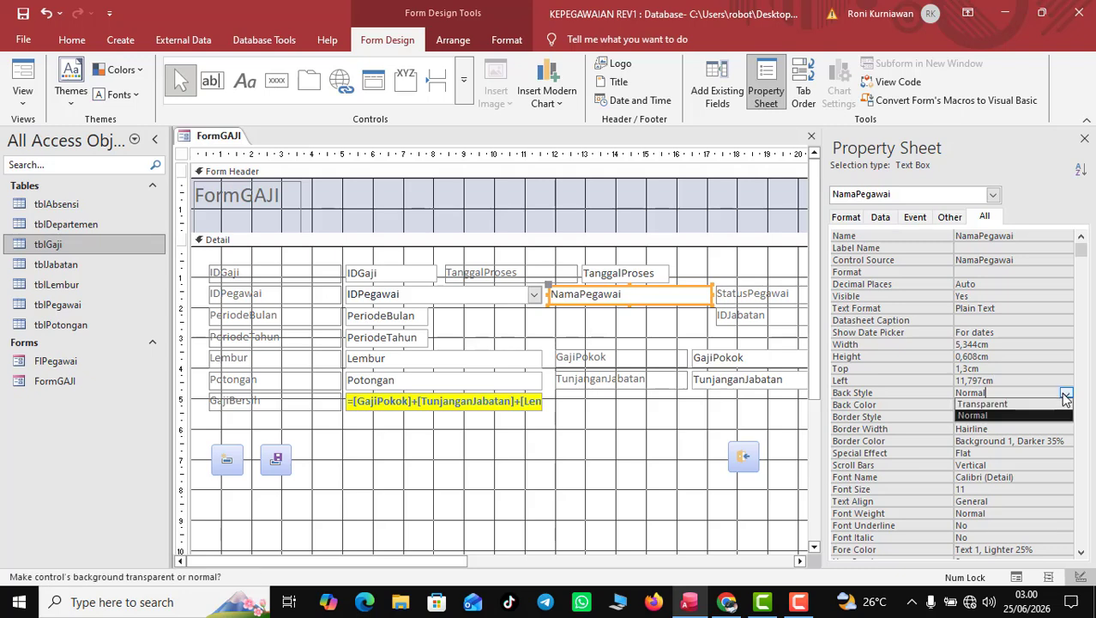
{"action": "left_click", "coordinate": [1047, 405]}
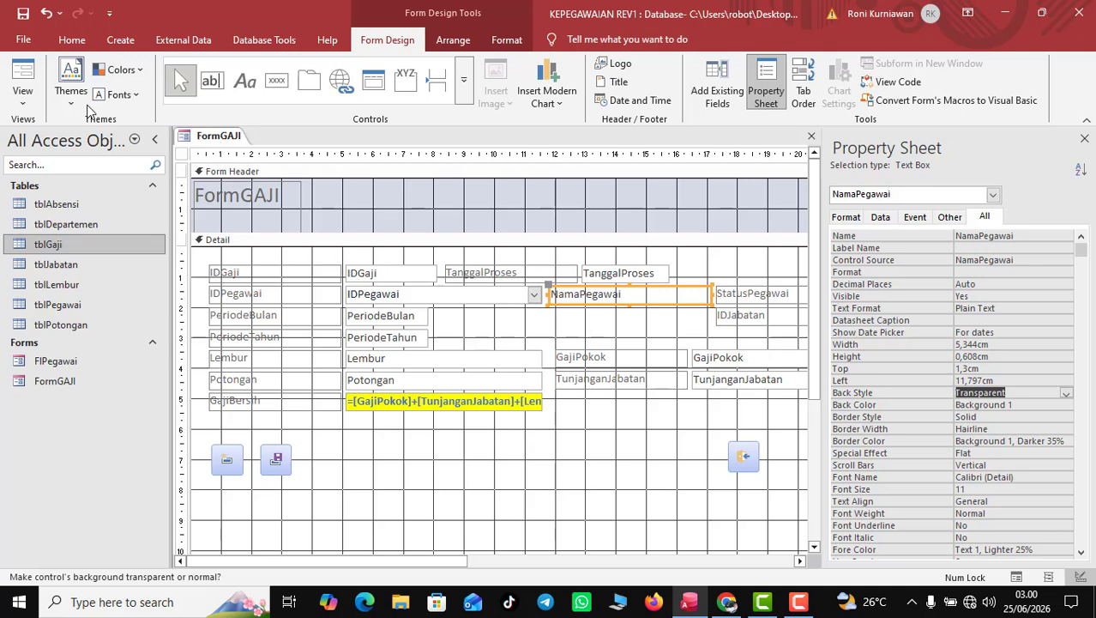
{"action": "left_click", "coordinate": [23, 76]}
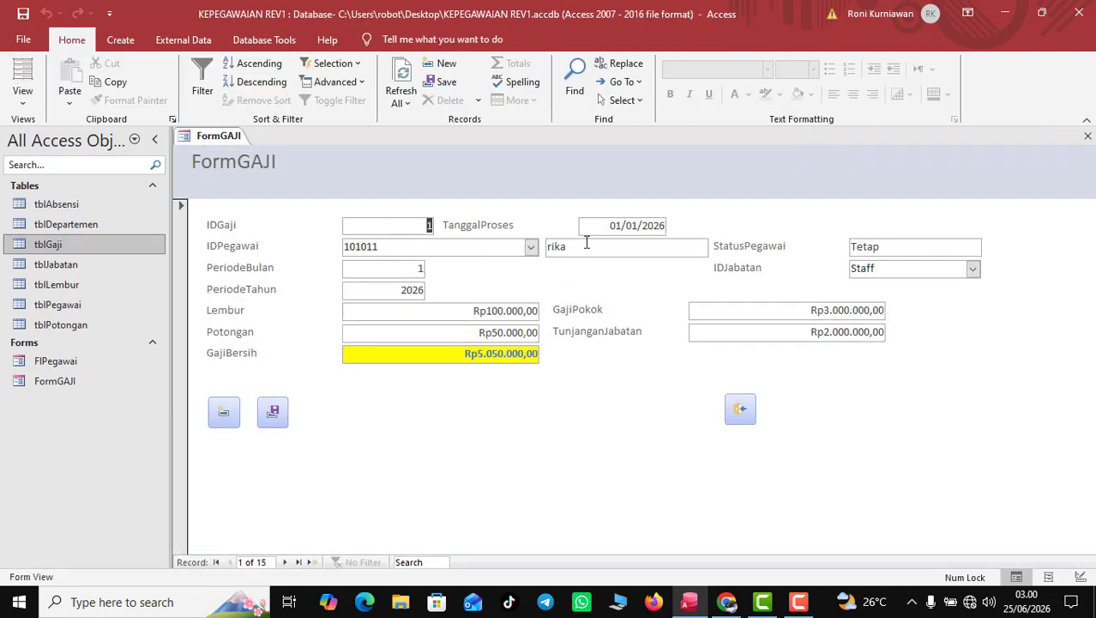
{"action": "left_click", "coordinate": [562, 246]}
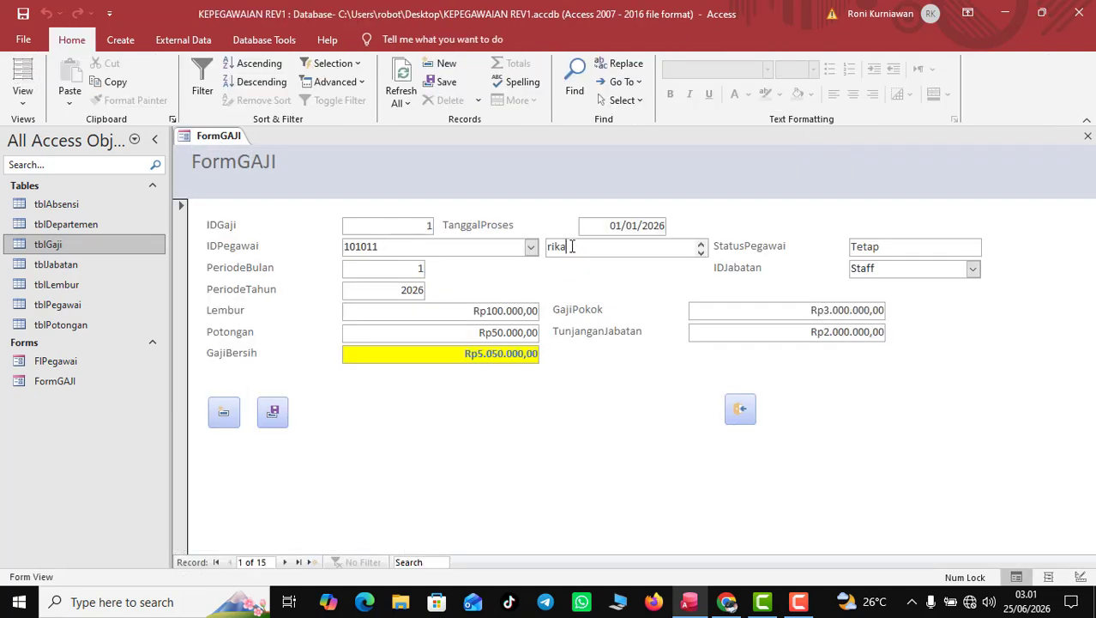
Back in Design View, set the Border Style of the NamaPegawai text box to Transparent
{"action": "right_click", "coordinate": [233, 138]}
{"action": "left_click", "coordinate": [273, 245]}
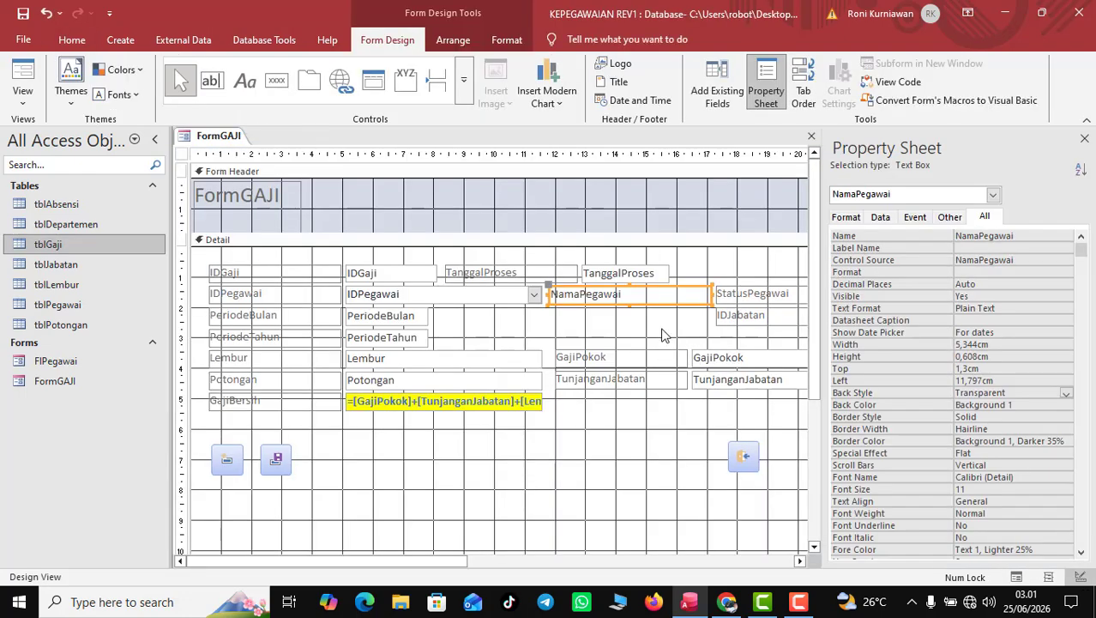
{"action": "left_click", "coordinate": [634, 318]}
{"action": "left_click", "coordinate": [627, 300]}
{"action": "left_click", "coordinate": [1048, 404]}
{"action": "left_click", "coordinate": [1053, 406]}
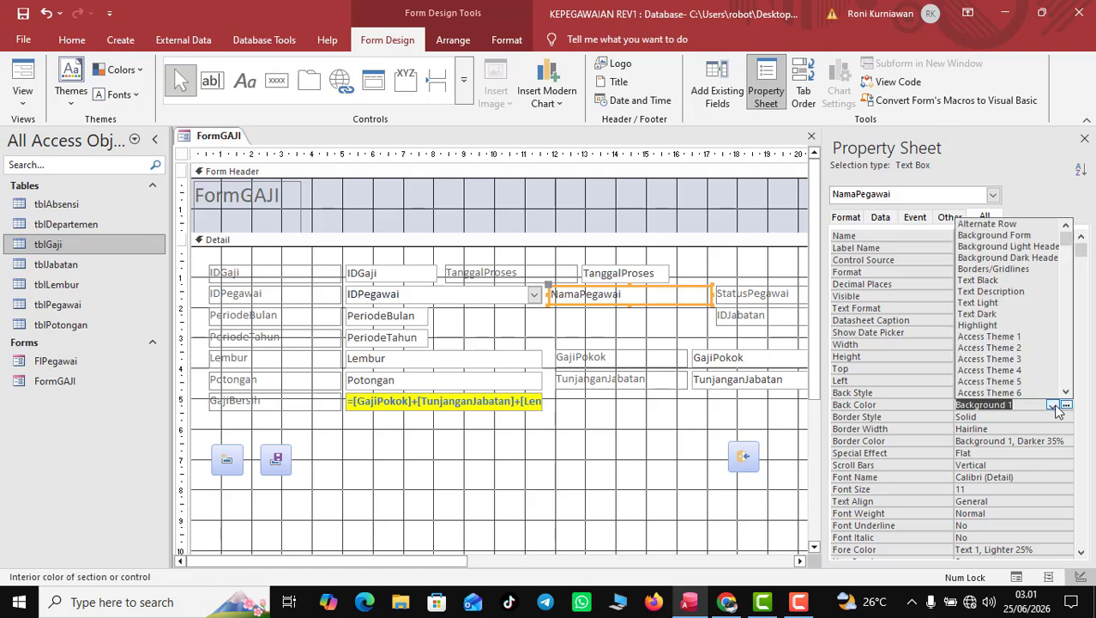
{"action": "left_click", "coordinate": [916, 412]}
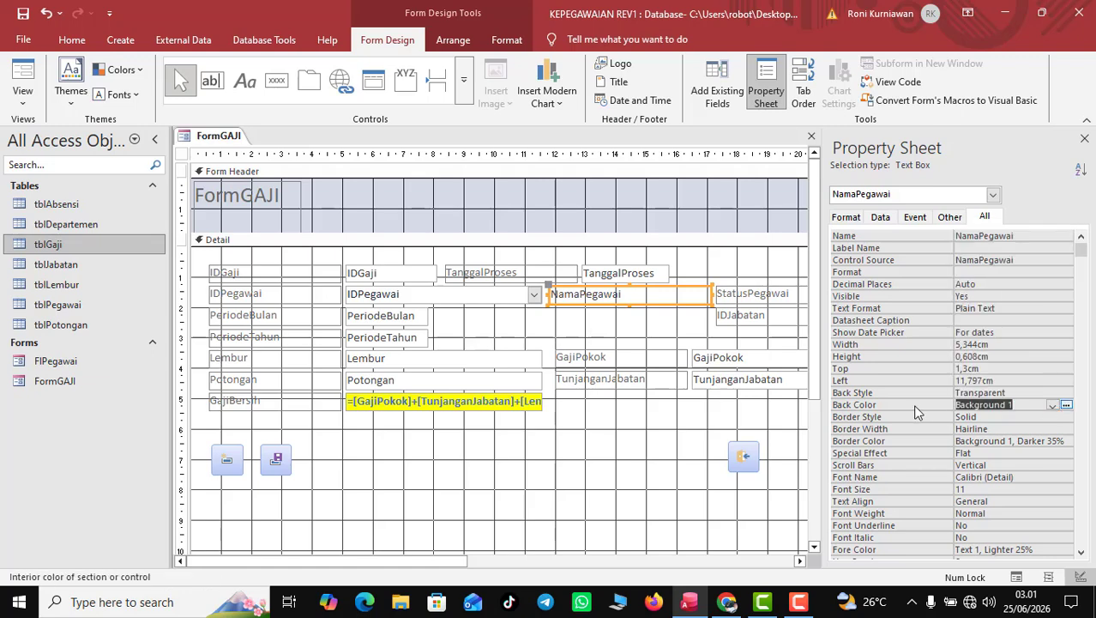
{"action": "left_click", "coordinate": [1008, 428]}
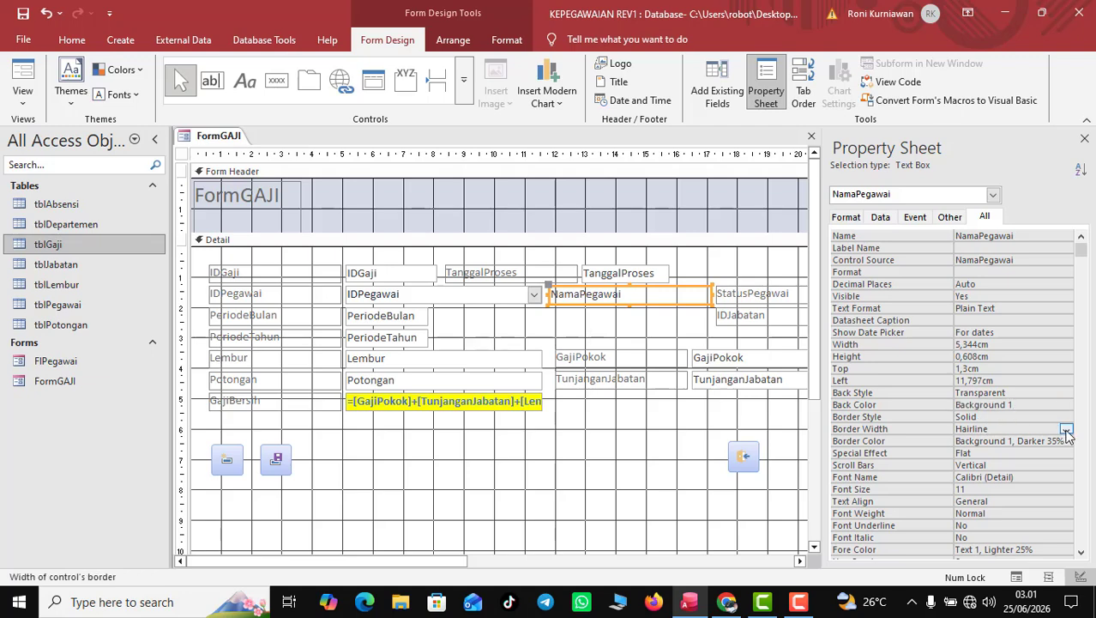
{"action": "left_click", "coordinate": [1066, 429]}
{"action": "left_click", "coordinate": [1066, 433]}
{"action": "left_click", "coordinate": [1066, 417]}
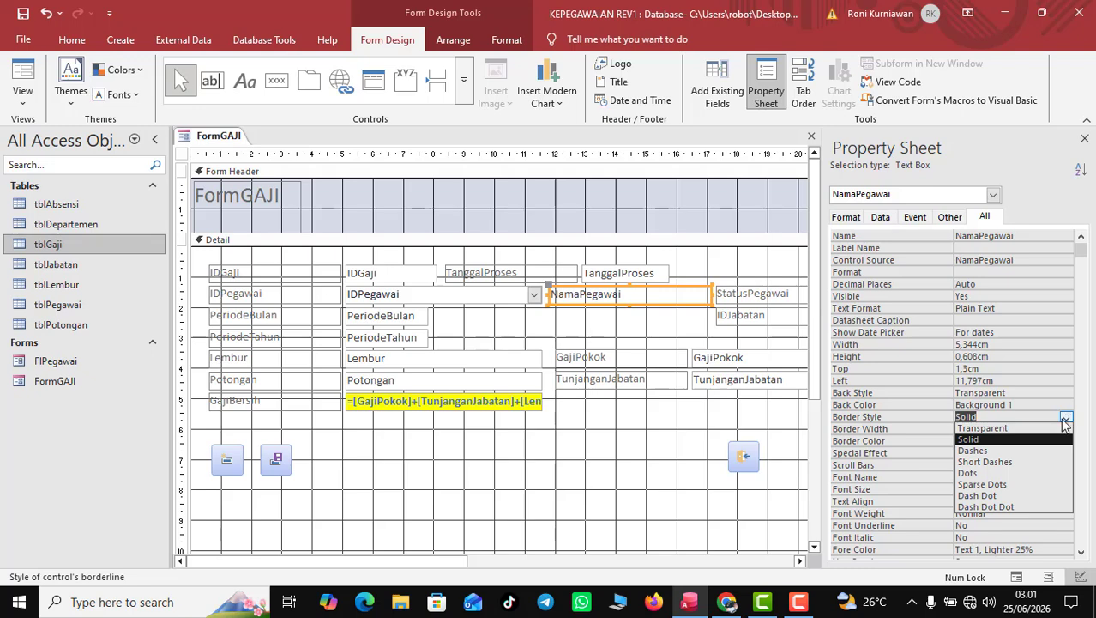
{"action": "left_click", "coordinate": [1021, 428]}
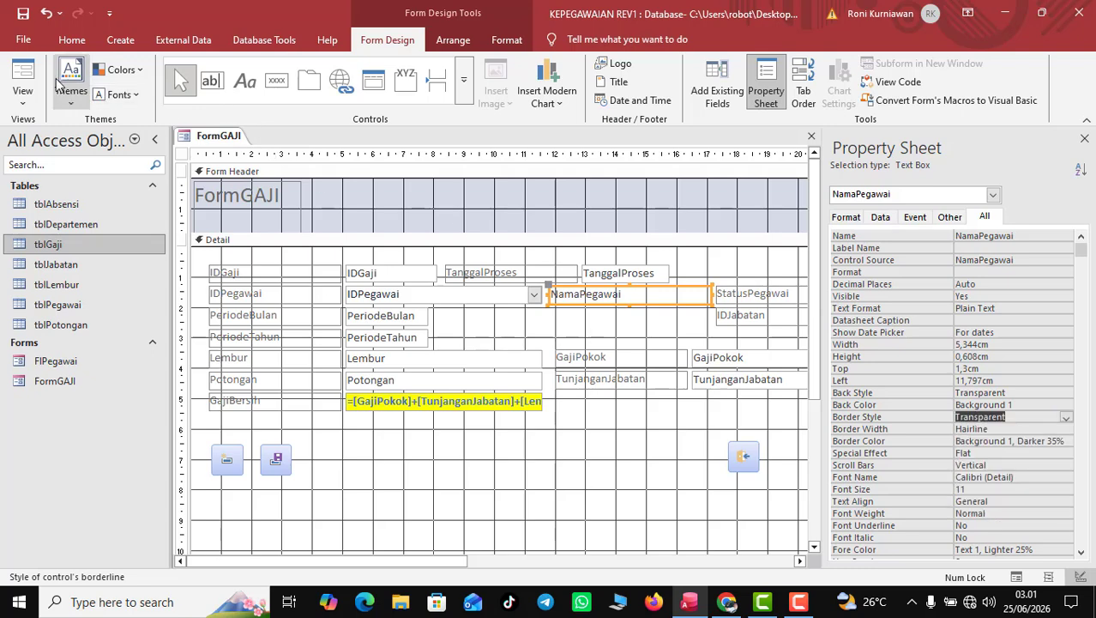
Display FormGAJI in Form View and check how the employee name appears beside IDPegawai
{"action": "left_click", "coordinate": [22, 73]}
{"action": "left_click", "coordinate": [560, 250]}
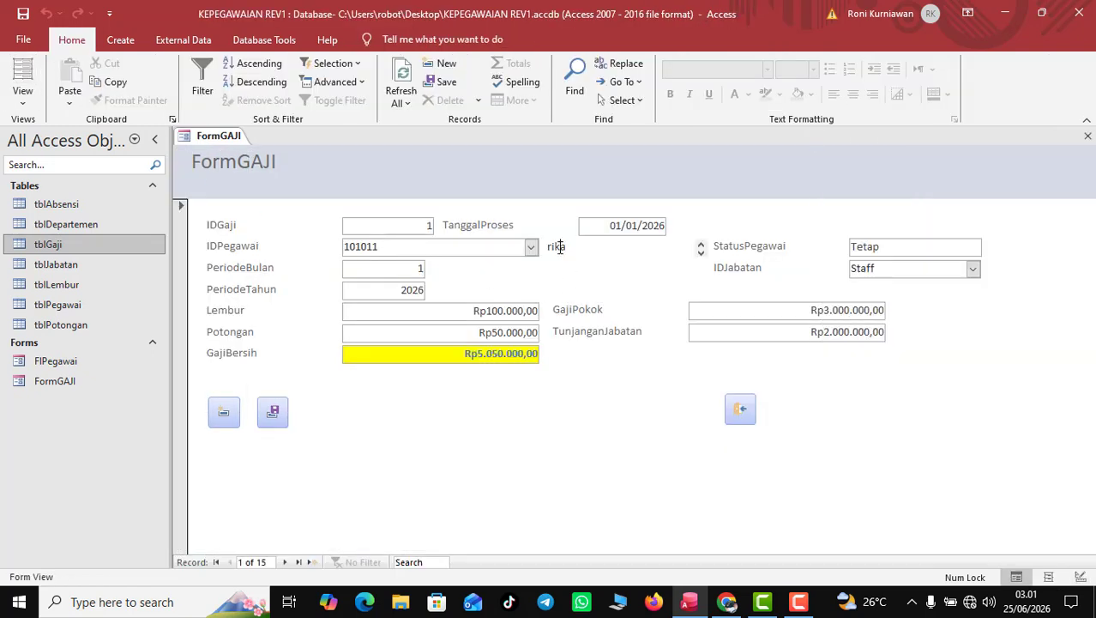
{"action": "left_click_drag", "start_coordinate": [549, 247], "coordinate": [587, 248]}
{"action": "left_click", "coordinate": [592, 250]}
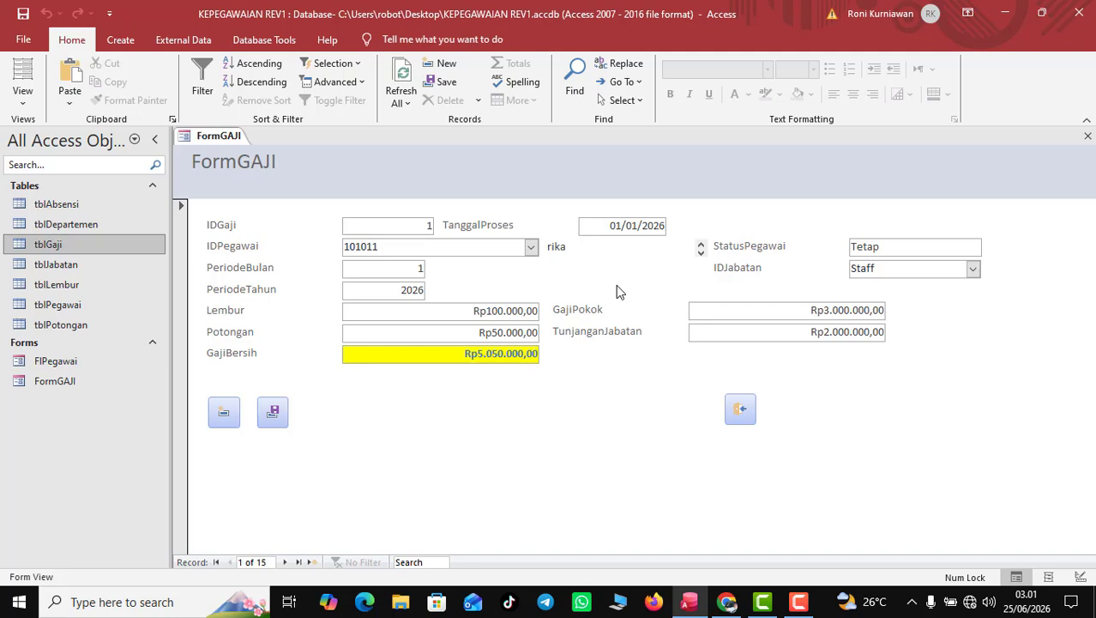
Add a new salary record, choose the fourth employee for IDPegawai, and set PeriodeBulan to 2 and PeriodeTahun to 2026
{"action": "left_click", "coordinate": [224, 410]}
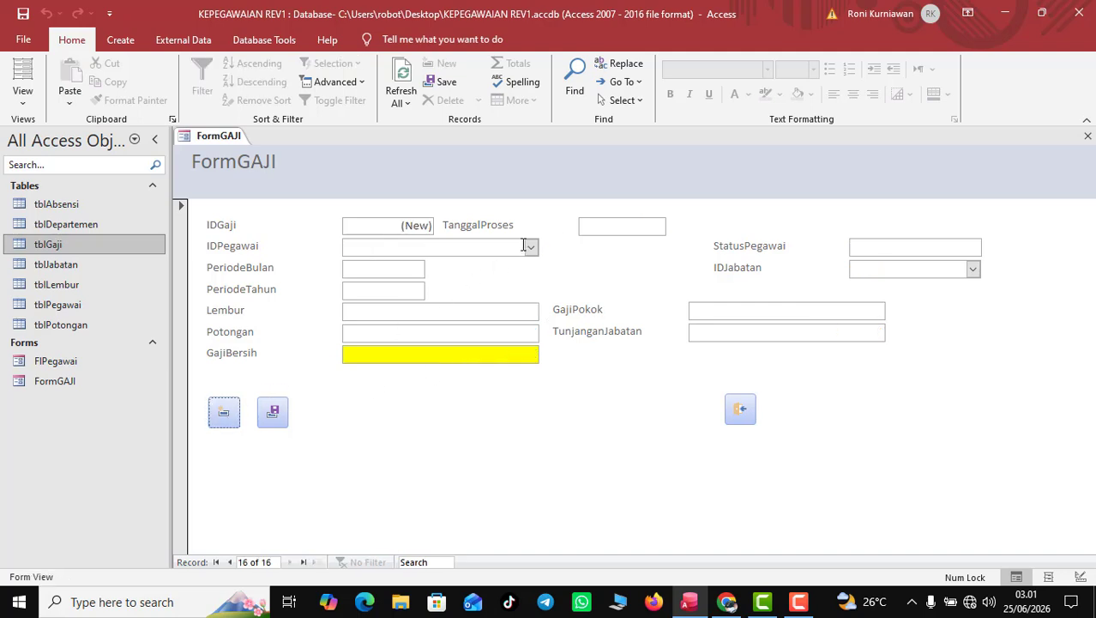
{"action": "left_click", "coordinate": [531, 247]}
{"action": "left_click", "coordinate": [488, 311]}
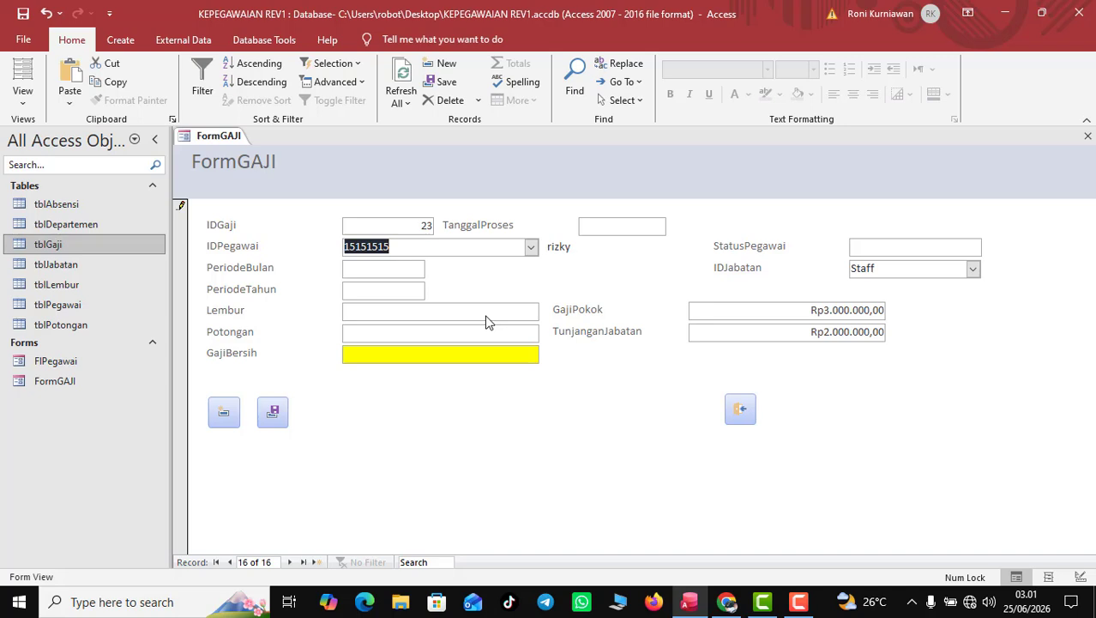
{"action": "left_click", "coordinate": [403, 266]}
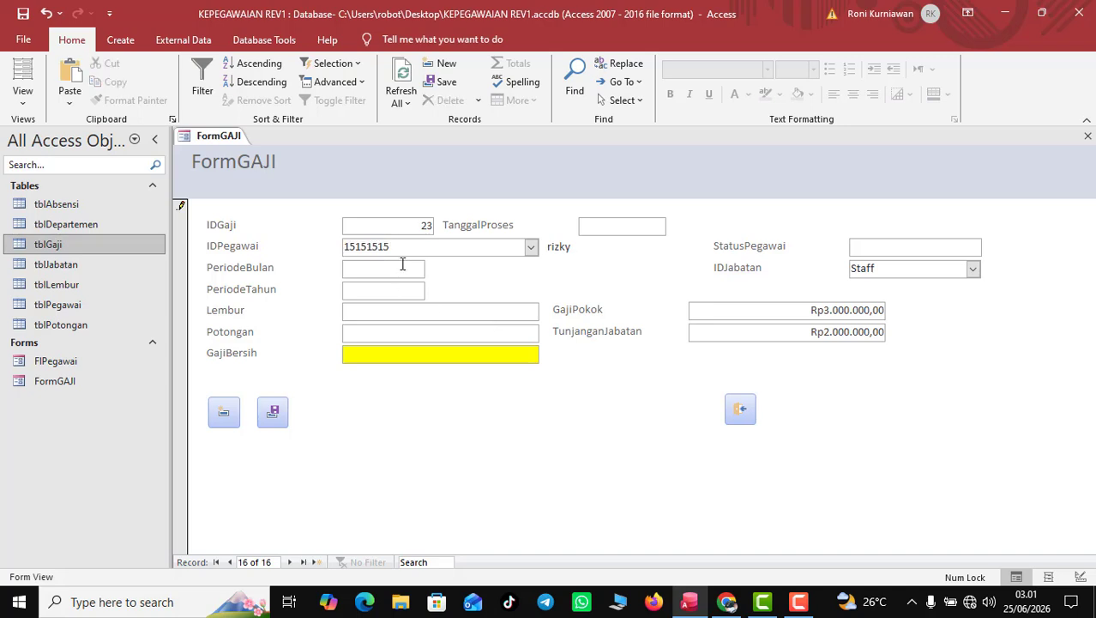
{"action": "type", "text": "02"}
{"action": "key", "text": "Tab"}
{"action": "type", "text": "2026"}
{"action": "key", "text": "Tab"}
{"action": "left_click", "coordinate": [876, 247]}
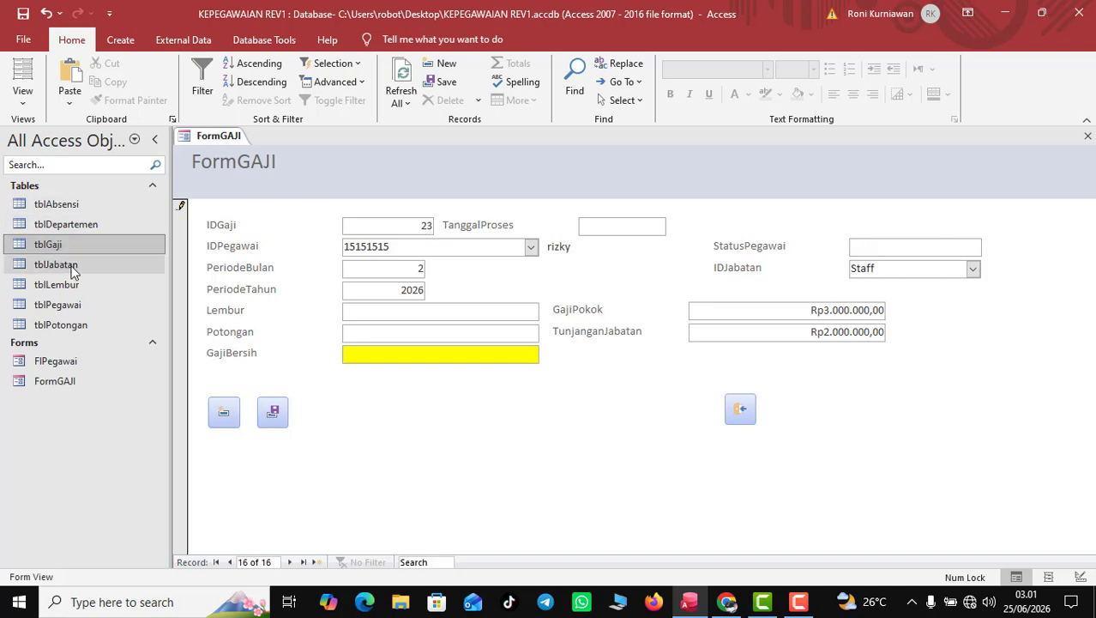
Open the tblPegawai table and enter TETAP as the StatusPegawai of the employee in the fourth row
{"action": "double_click", "coordinate": [62, 302]}
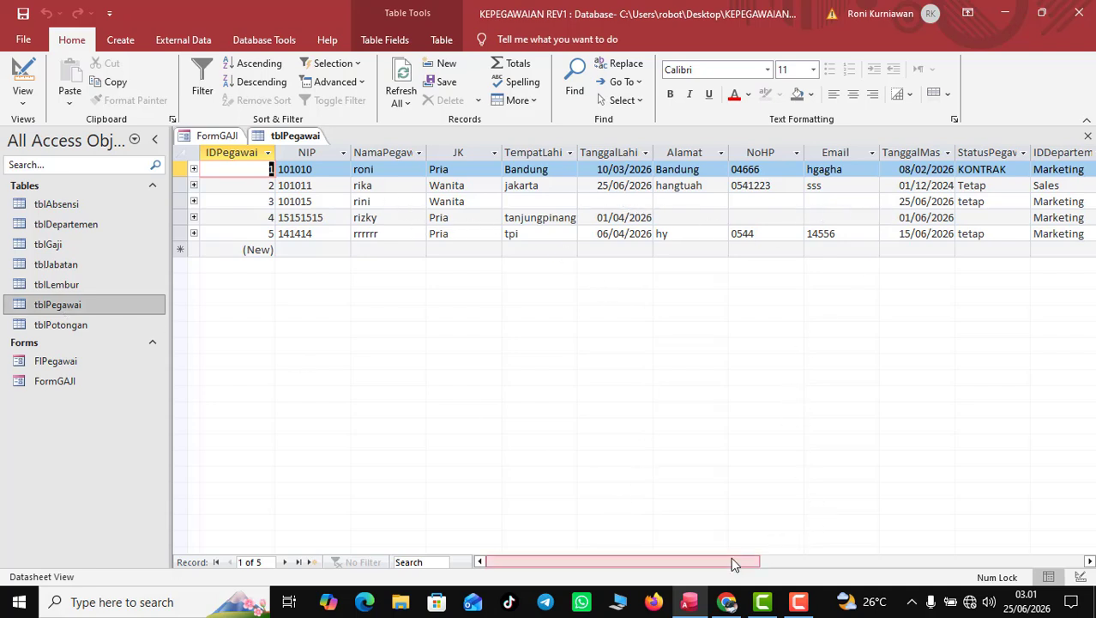
{"action": "left_click_drag", "start_coordinate": [748, 566], "coordinate": [759, 558]}
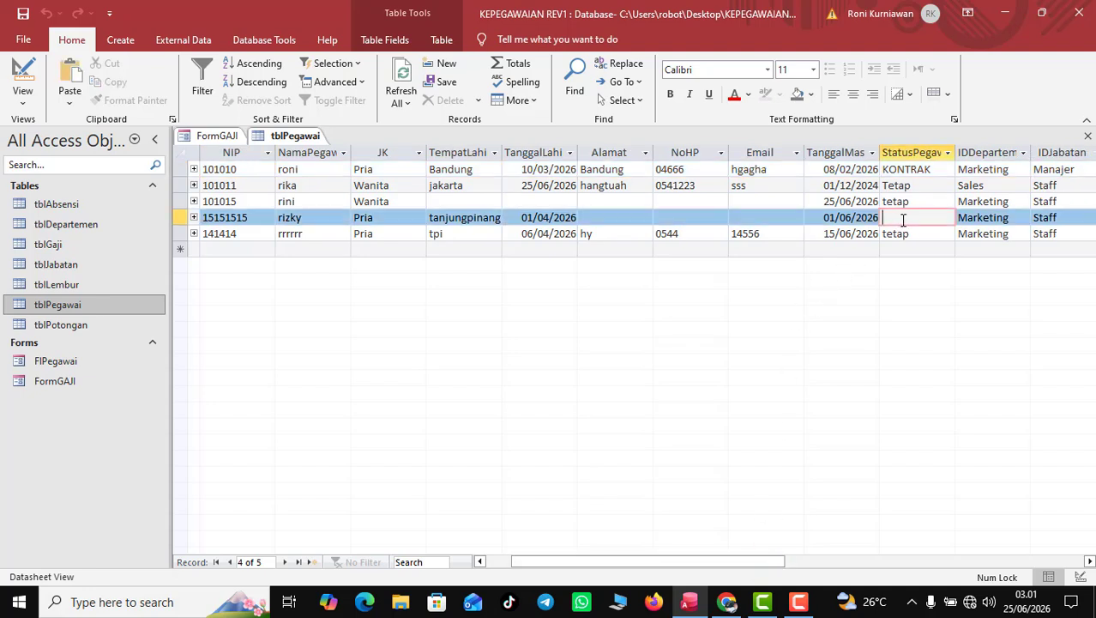
{"action": "type", "text": "TETAP"}
{"action": "left_click", "coordinate": [914, 237]}
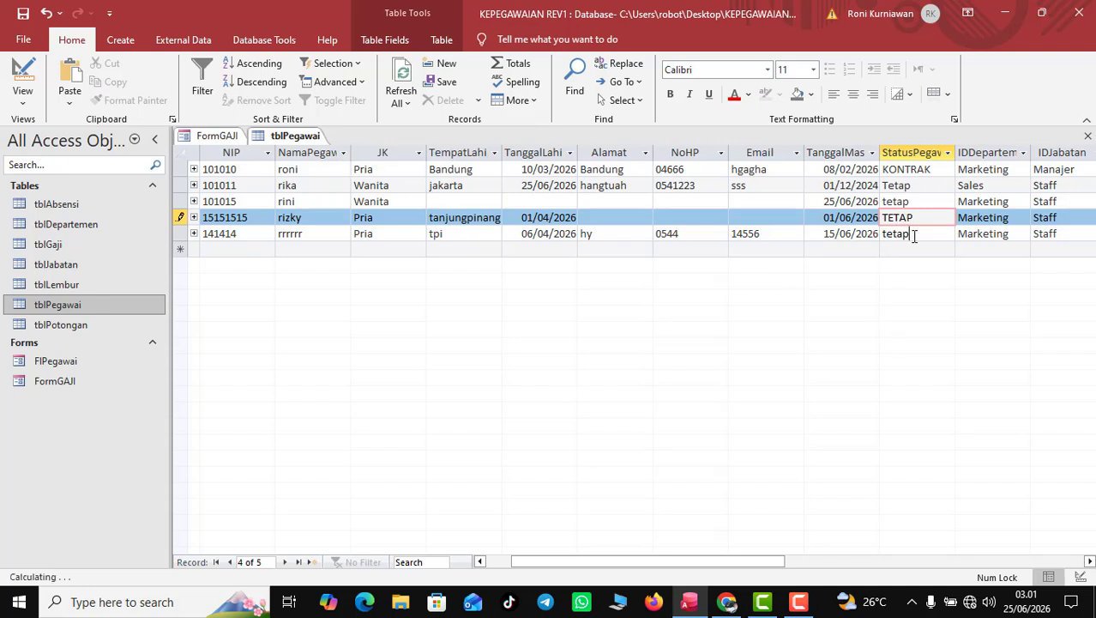
Back in FormGAJI, enter 100.000 for Lembur and 200.000 for Potongan, and save the record with the form's save button
{"action": "left_click", "coordinate": [220, 139]}
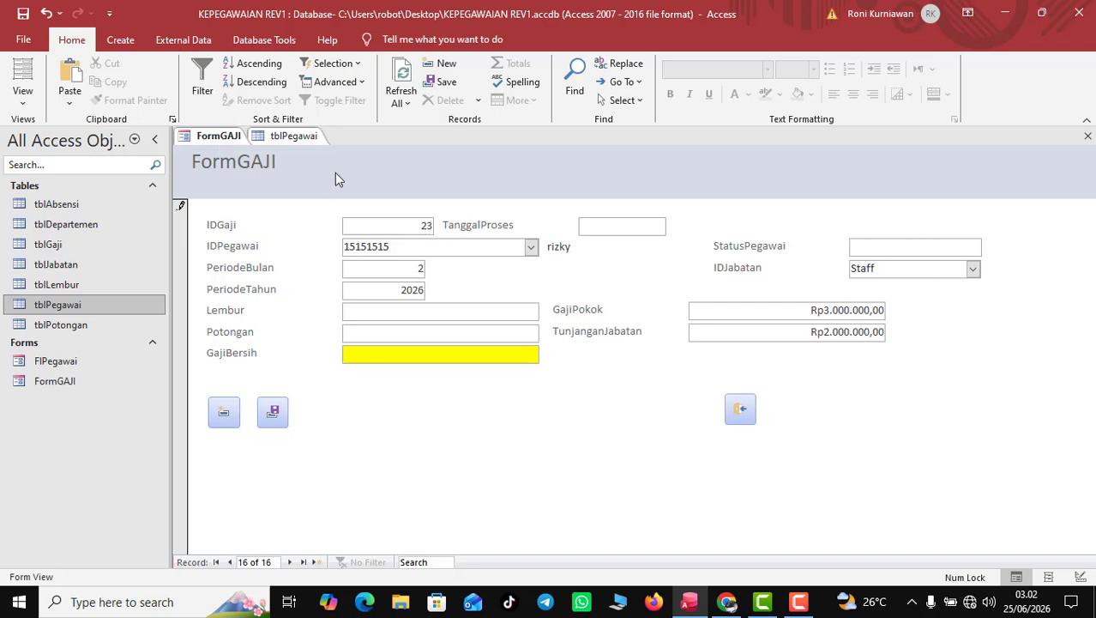
{"action": "left_click", "coordinate": [424, 314]}
{"action": "type", "text": "100.000"}
{"action": "key", "text": "Tab"}
{"action": "key", "text": "Tab"}
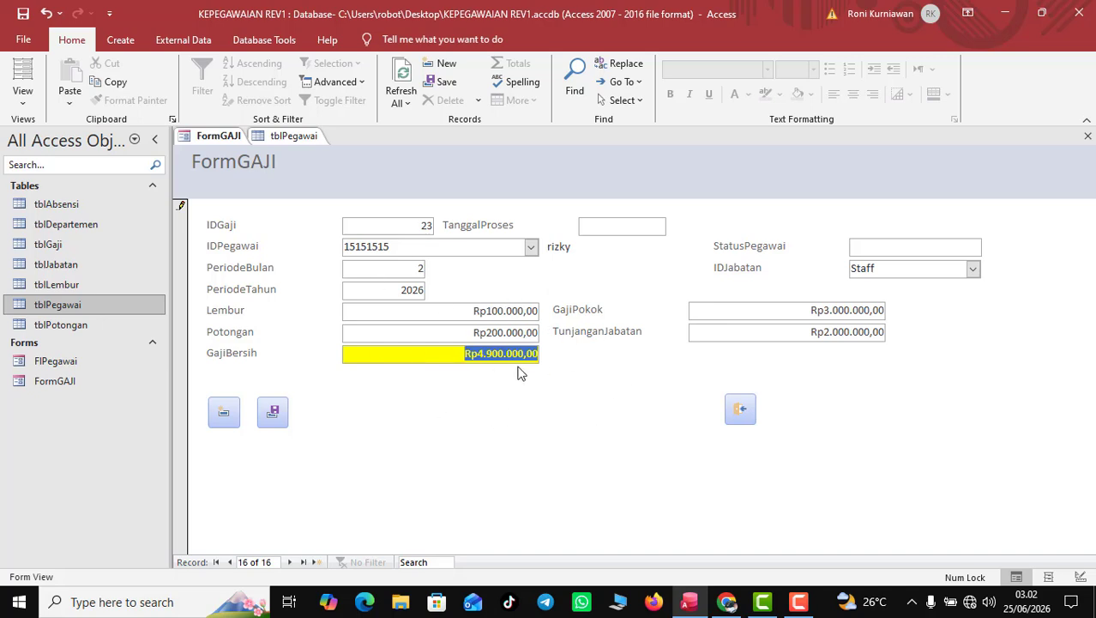
{"action": "left_click", "coordinate": [274, 411]}
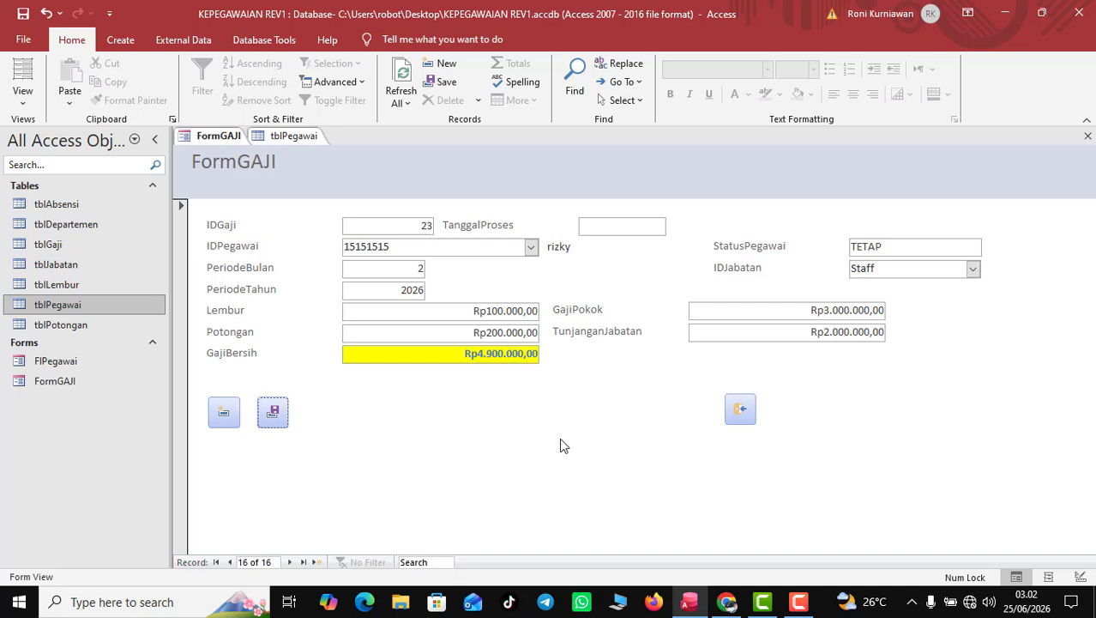
Open the tblDepartemen table to view its fields and records, and close it again
{"action": "left_click", "coordinate": [110, 361]}
{"action": "left_click", "coordinate": [108, 377]}
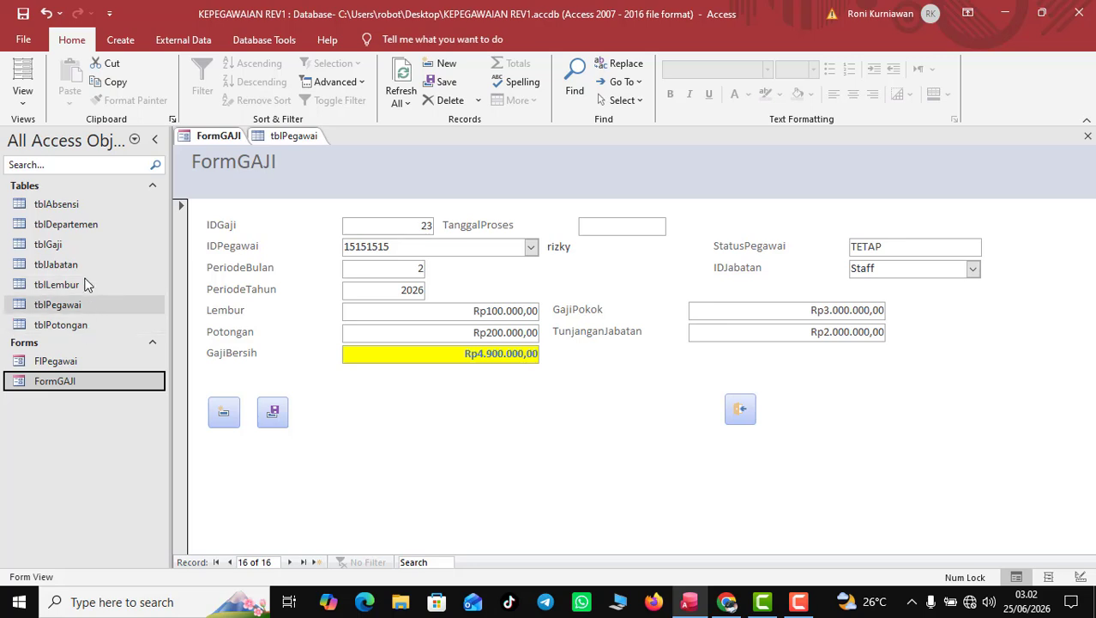
{"action": "double_click", "coordinate": [93, 226]}
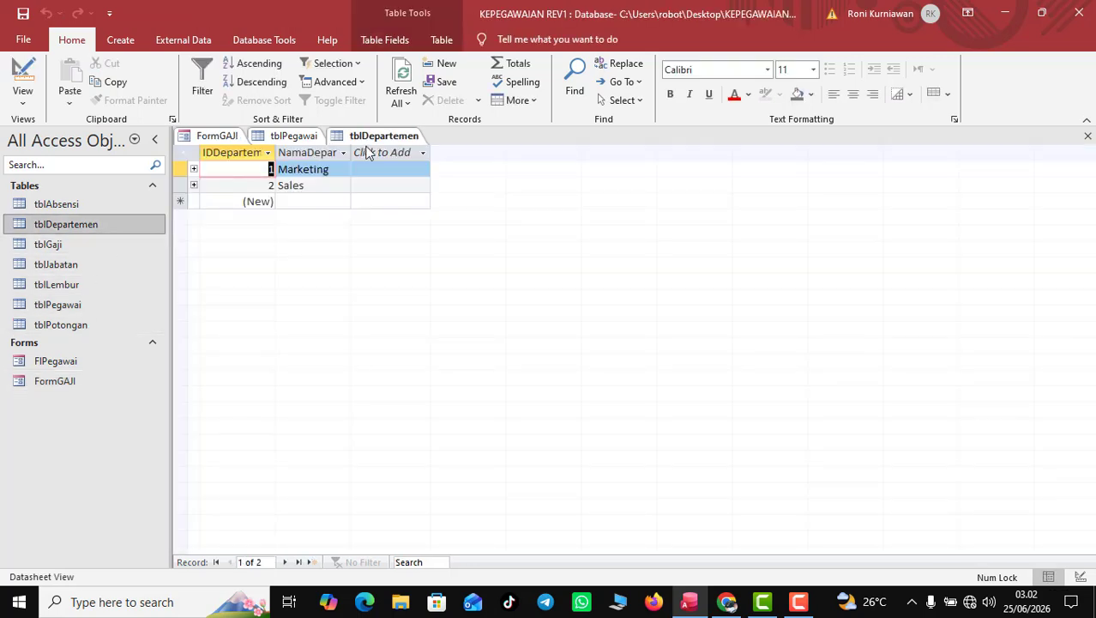
{"action": "right_click", "coordinate": [378, 141]}
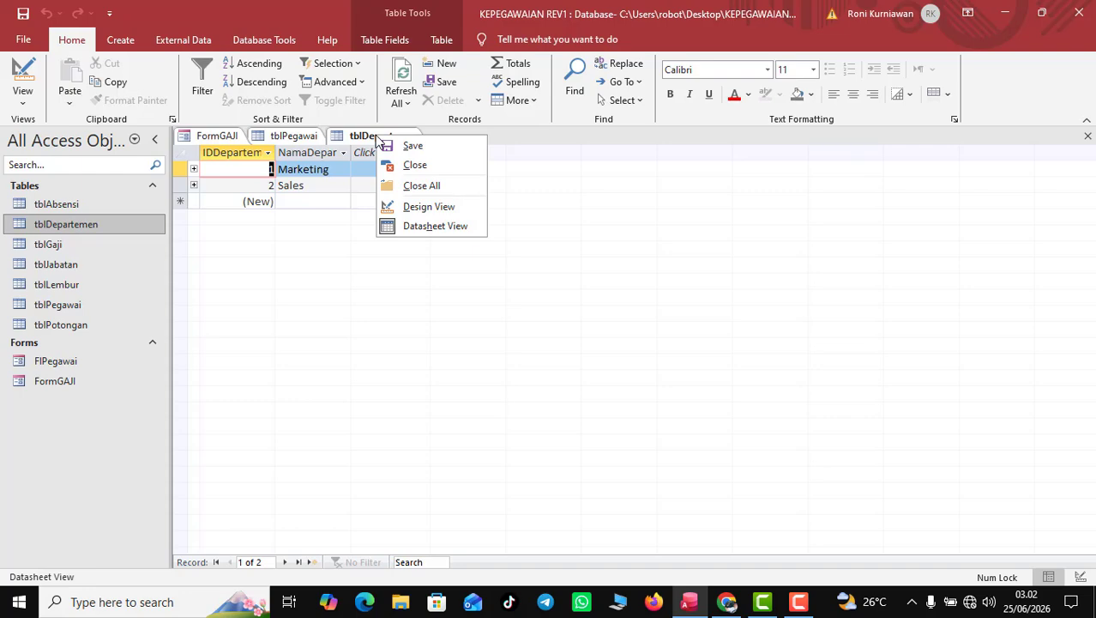
{"action": "left_click", "coordinate": [414, 164]}
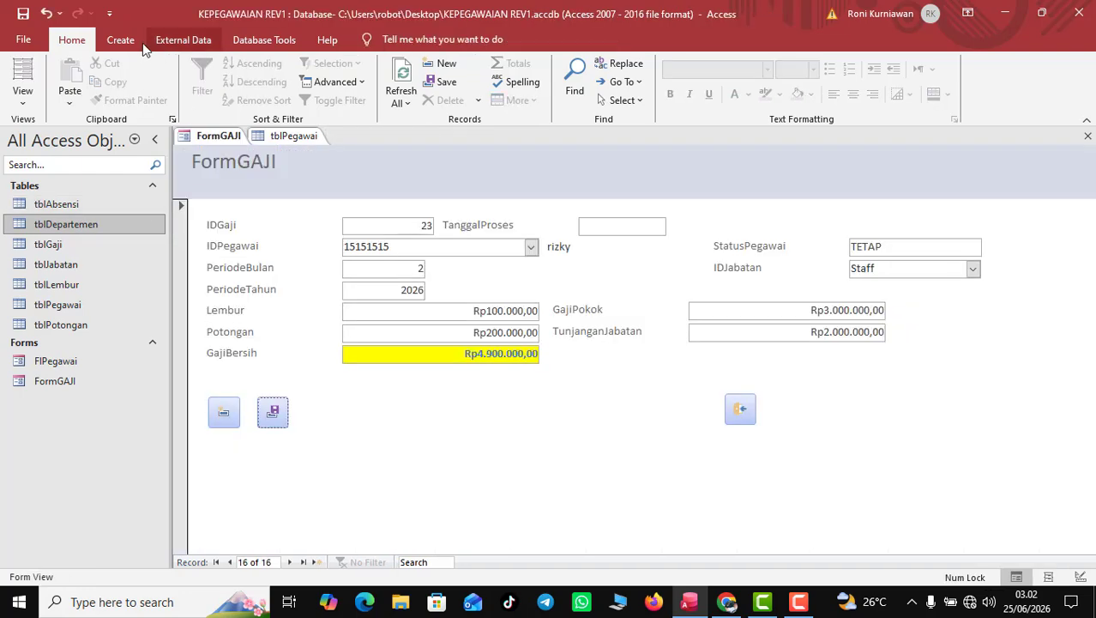
{"action": "left_click", "coordinate": [120, 40]}
{"action": "left_click", "coordinate": [333, 81]}
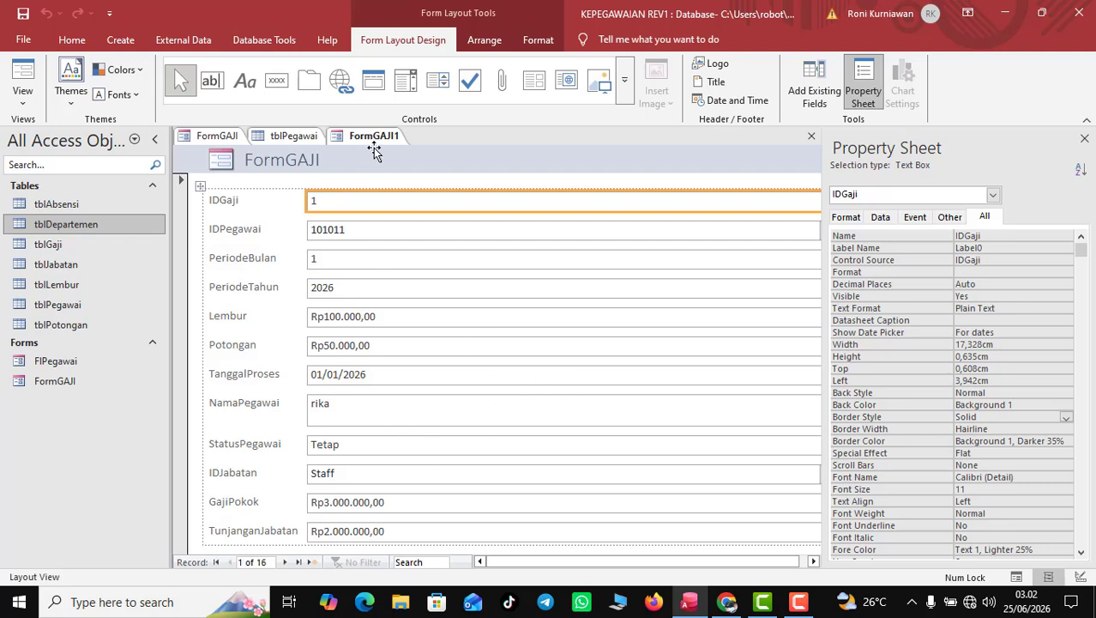
{"action": "right_click", "coordinate": [375, 150]}
{"action": "left_click", "coordinate": [401, 168]}
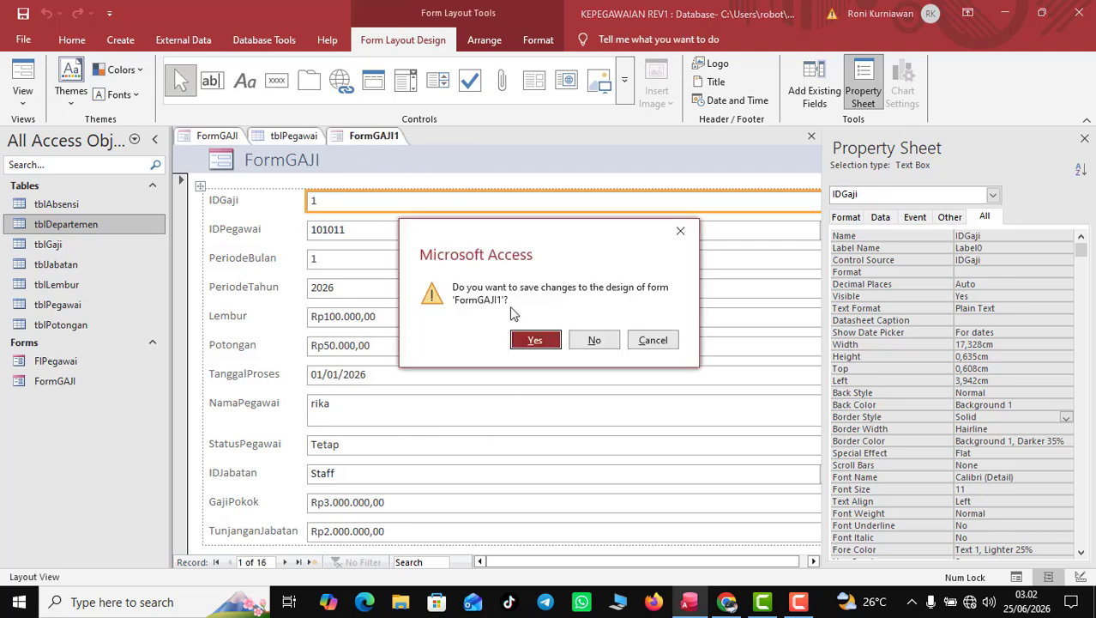
{"action": "left_click", "coordinate": [594, 340]}
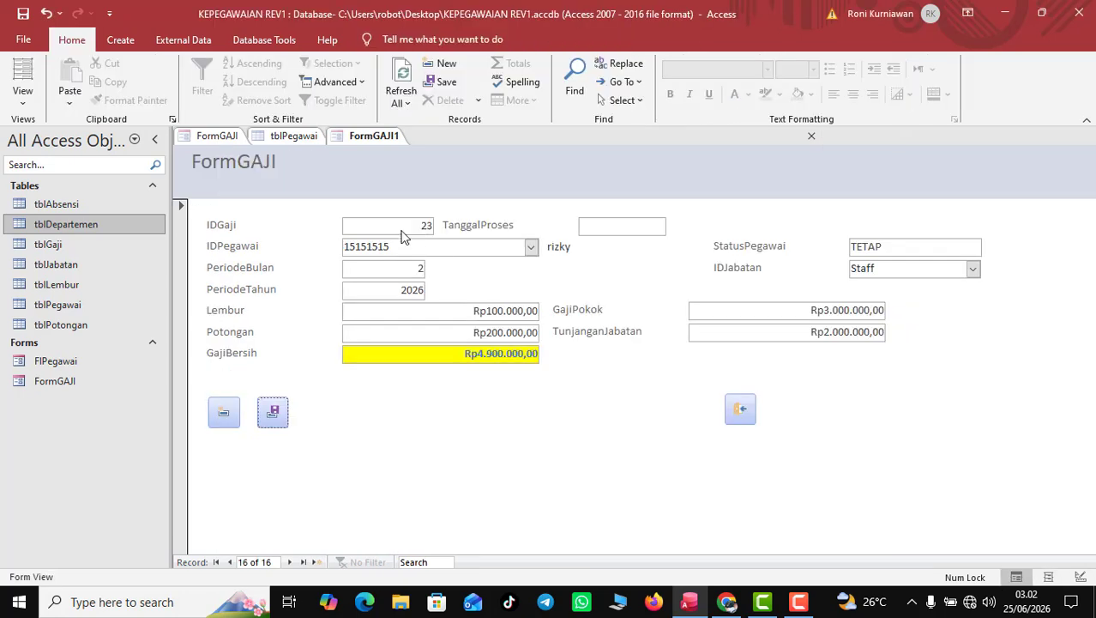
Create a form based on the tblDepartemen table
{"action": "left_click", "coordinate": [86, 226]}
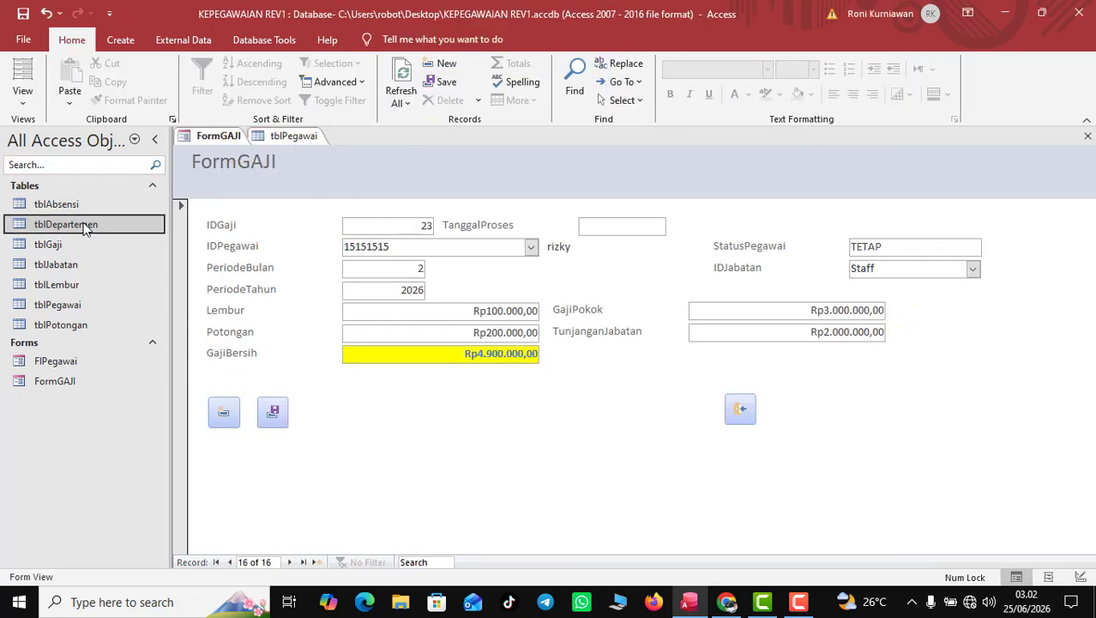
{"action": "left_click", "coordinate": [120, 40]}
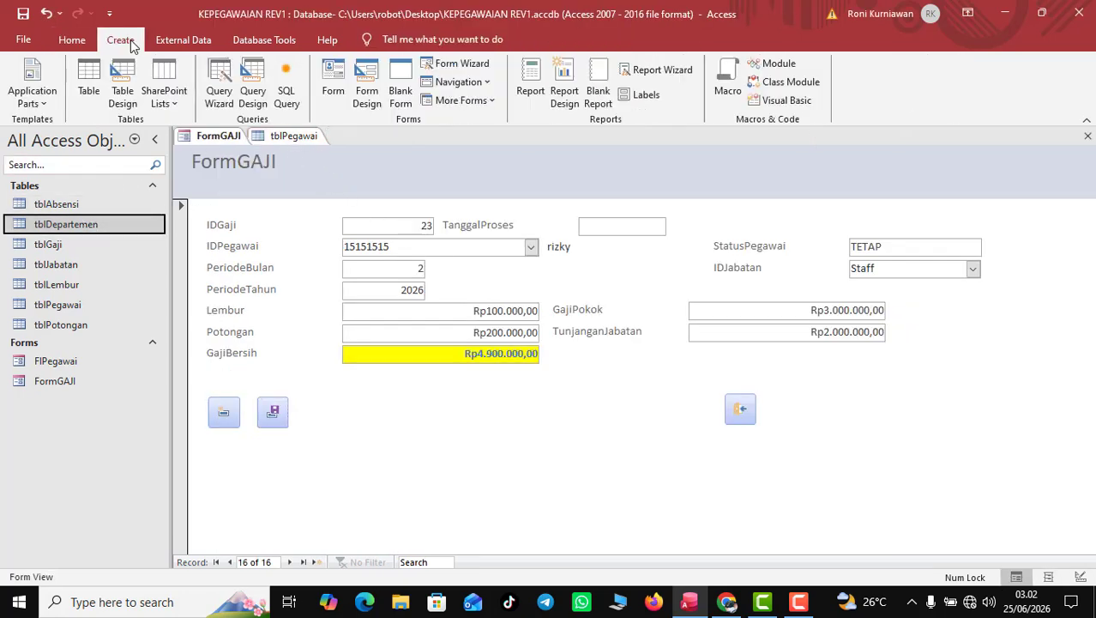
{"action": "left_click", "coordinate": [342, 82]}
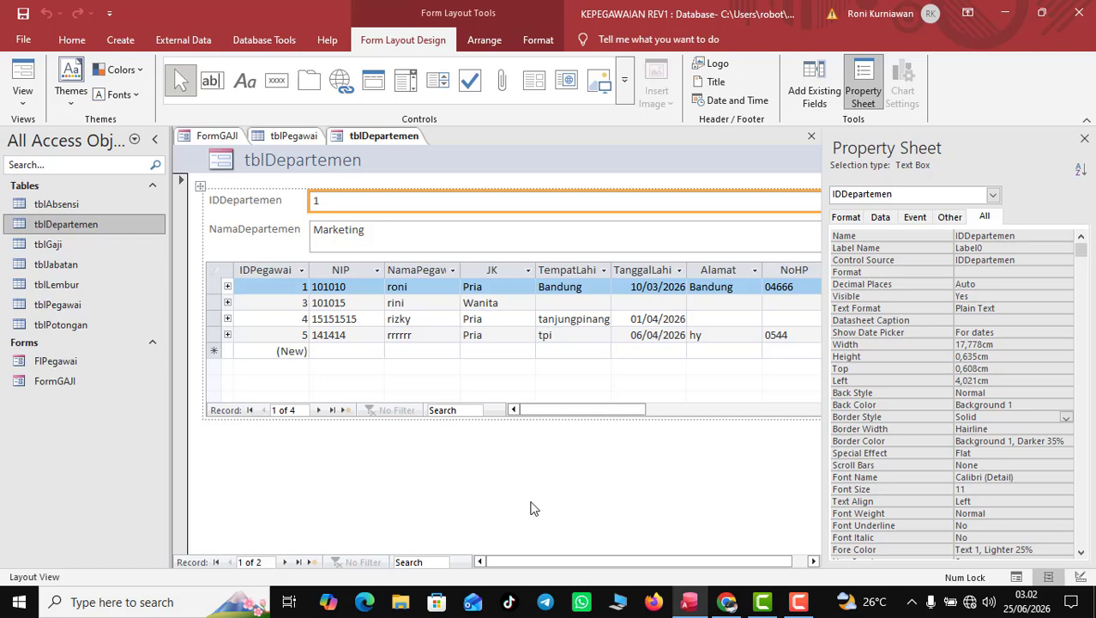
Open the tblGaji table to view its salary records
{"action": "left_click", "coordinate": [112, 249]}
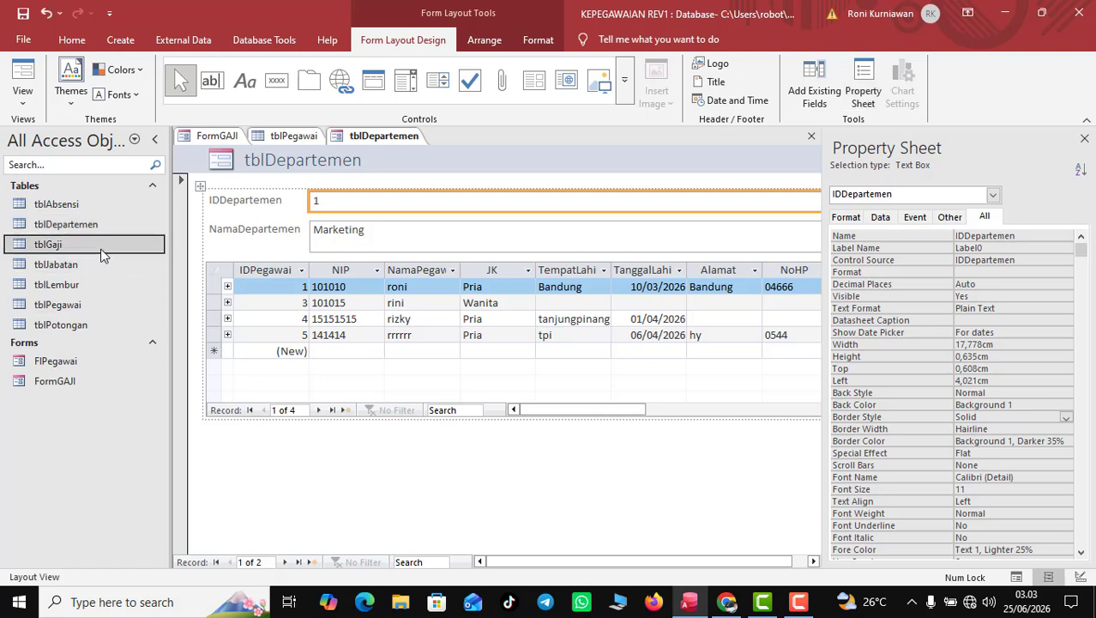
{"action": "double_click", "coordinate": [100, 249]}
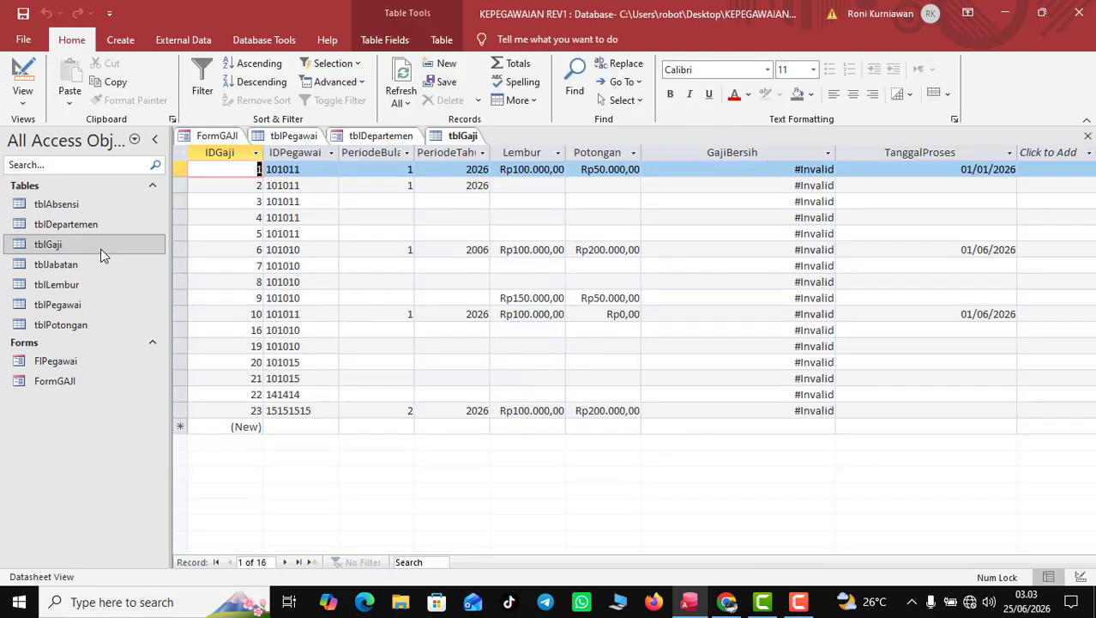
{"action": "right_click", "coordinate": [100, 254]}
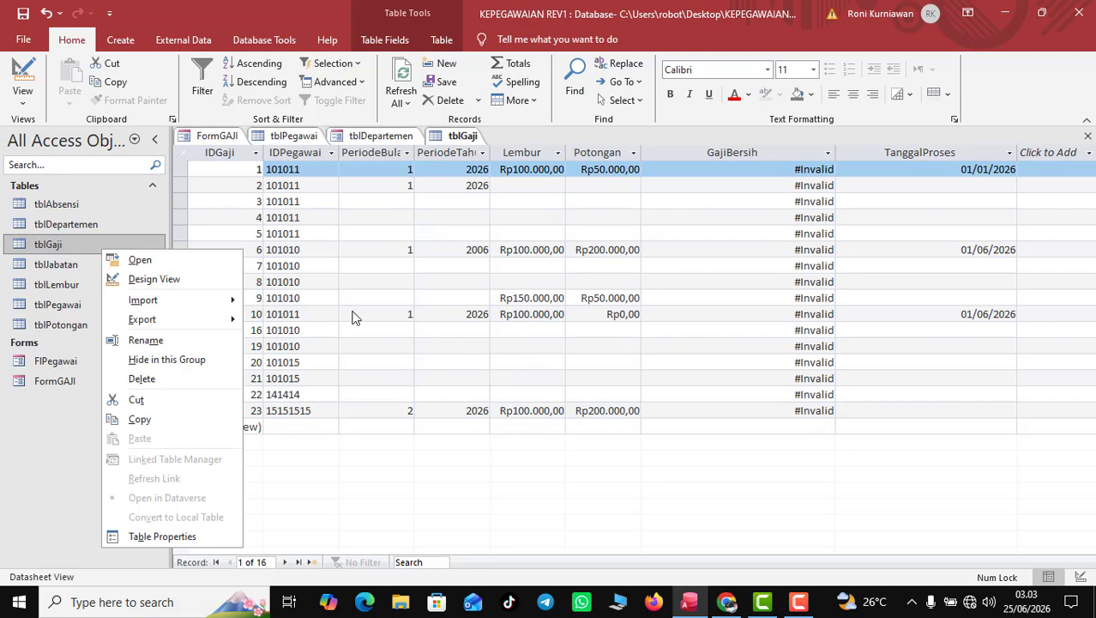
Open the tblJabatan table and create a form based on it
{"action": "left_click", "coordinate": [67, 263]}
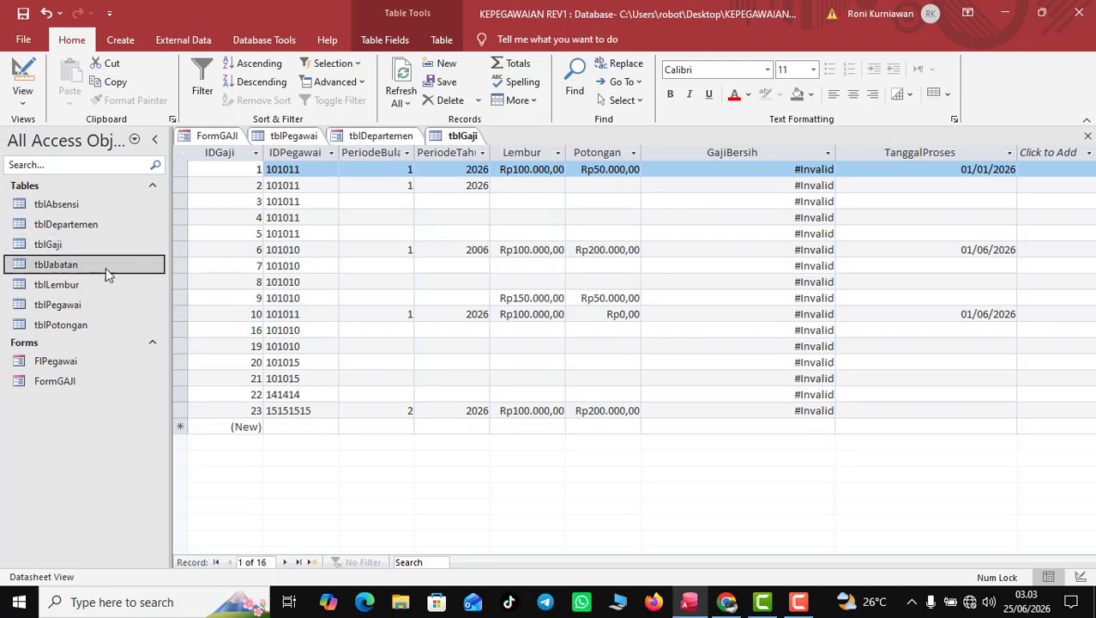
{"action": "double_click", "coordinate": [105, 270]}
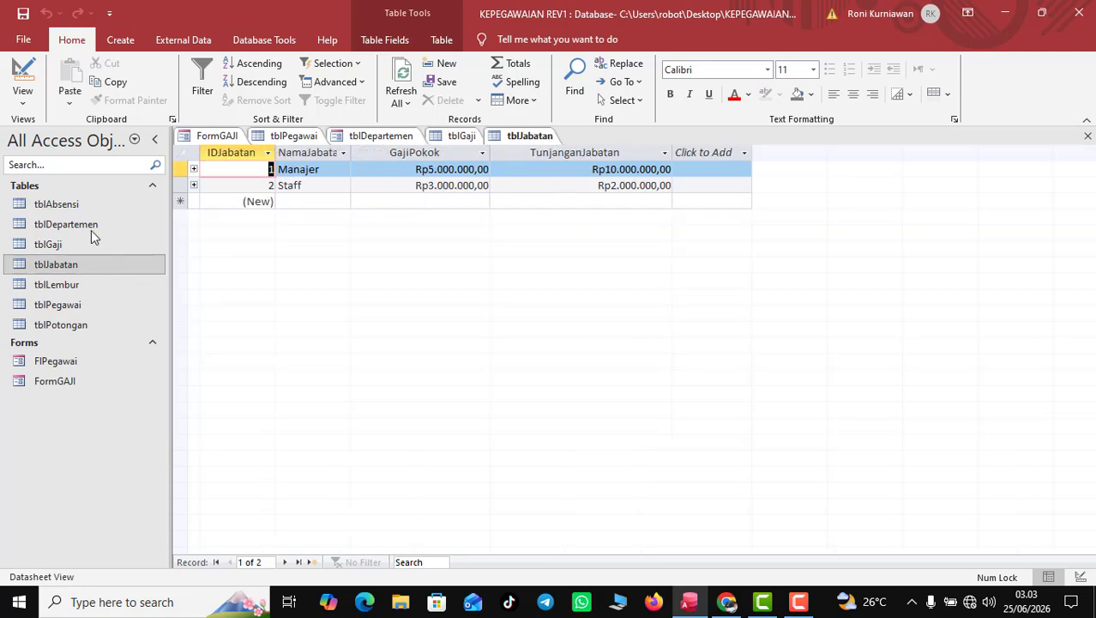
{"action": "left_click", "coordinate": [123, 42]}
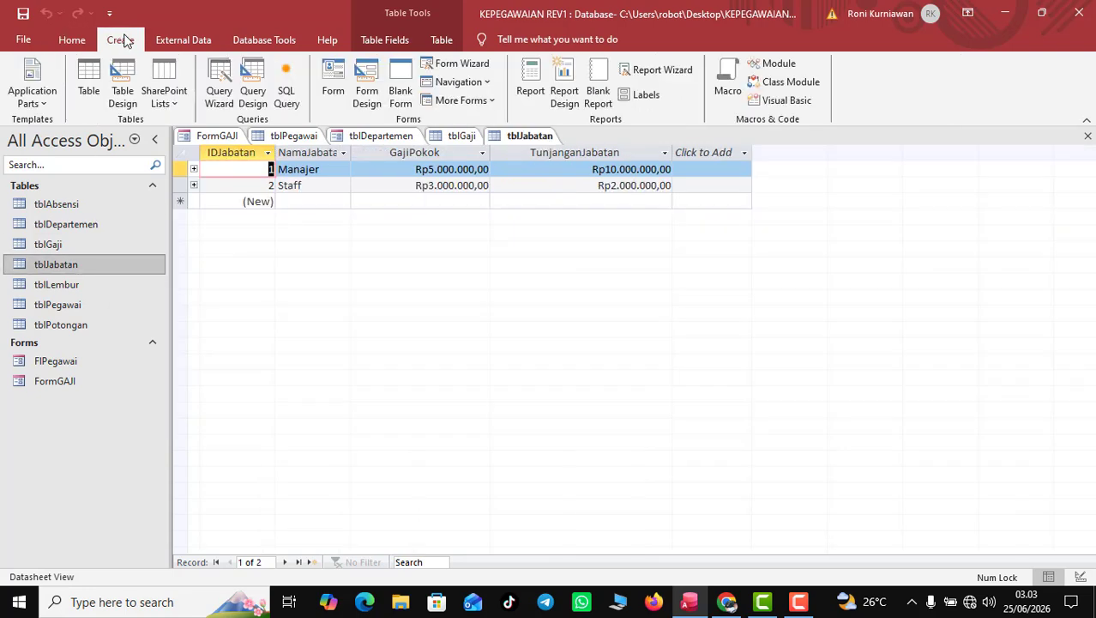
{"action": "left_click", "coordinate": [327, 83]}
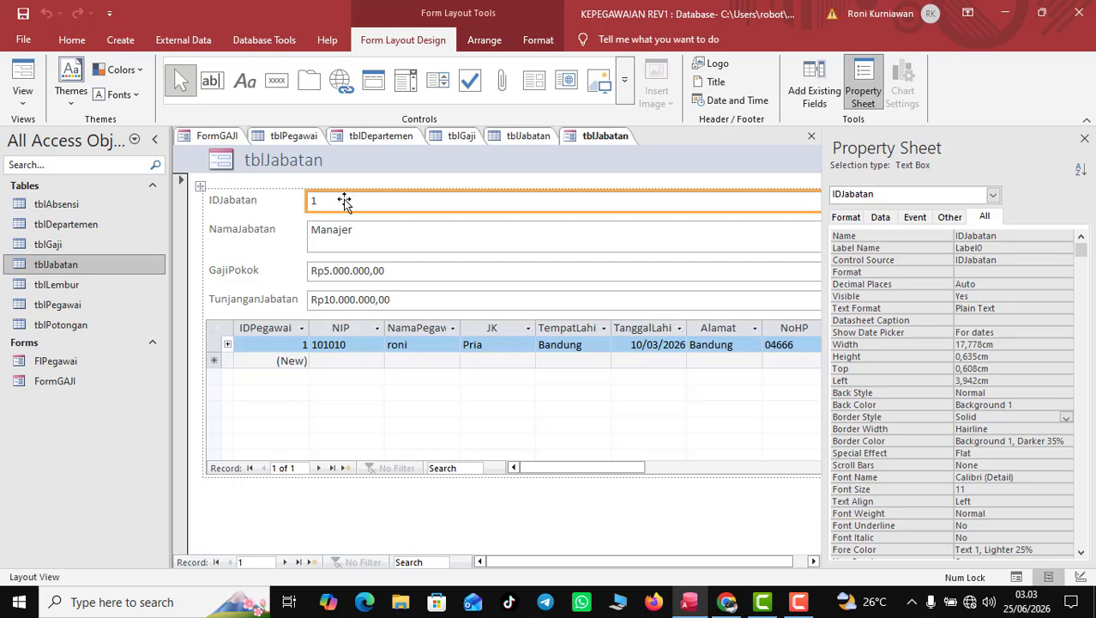
Look through the tblLembur, tblPegawai and tblPotongan tables, and return to FormGAJI
{"action": "left_click", "coordinate": [92, 291]}
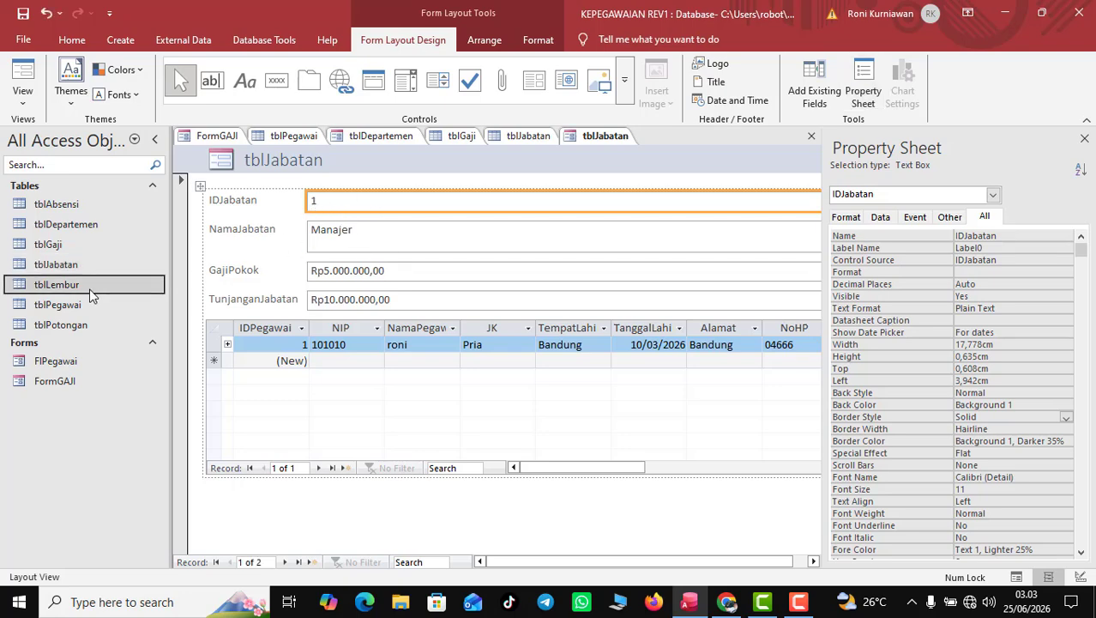
{"action": "double_click", "coordinate": [90, 290]}
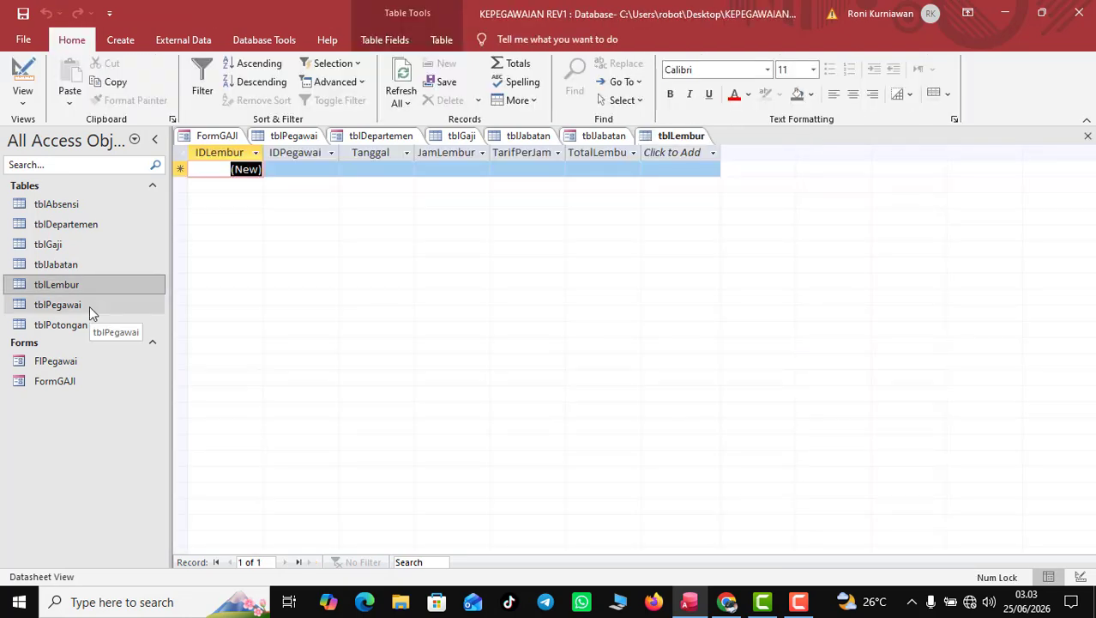
{"action": "double_click", "coordinate": [89, 305]}
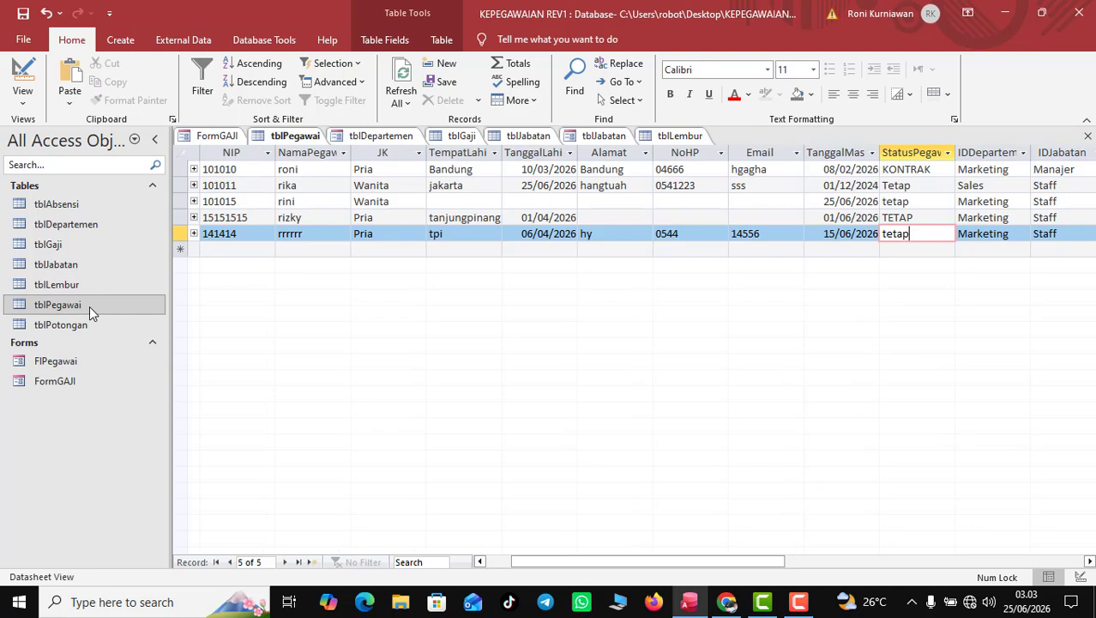
{"action": "left_click", "coordinate": [104, 330]}
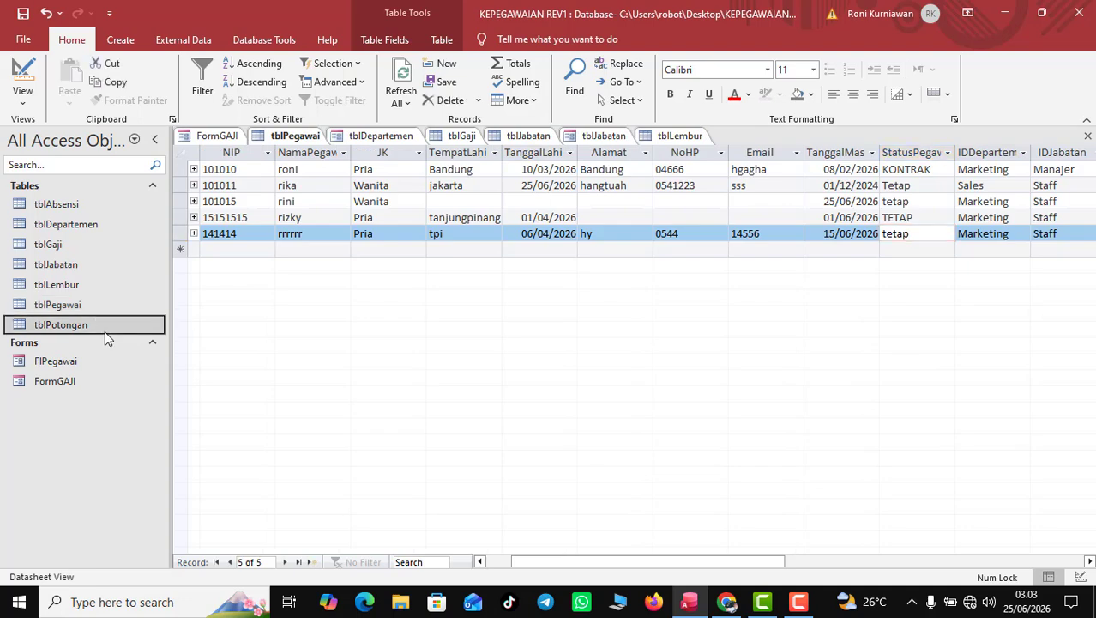
{"action": "double_click", "coordinate": [105, 330]}
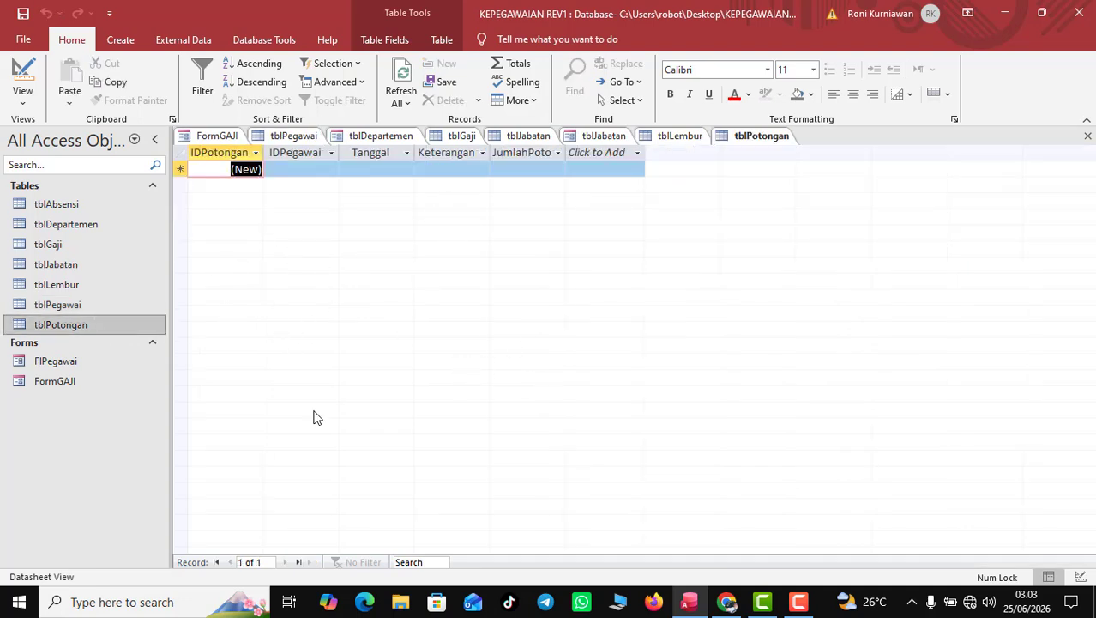
{"action": "left_click", "coordinate": [96, 385]}
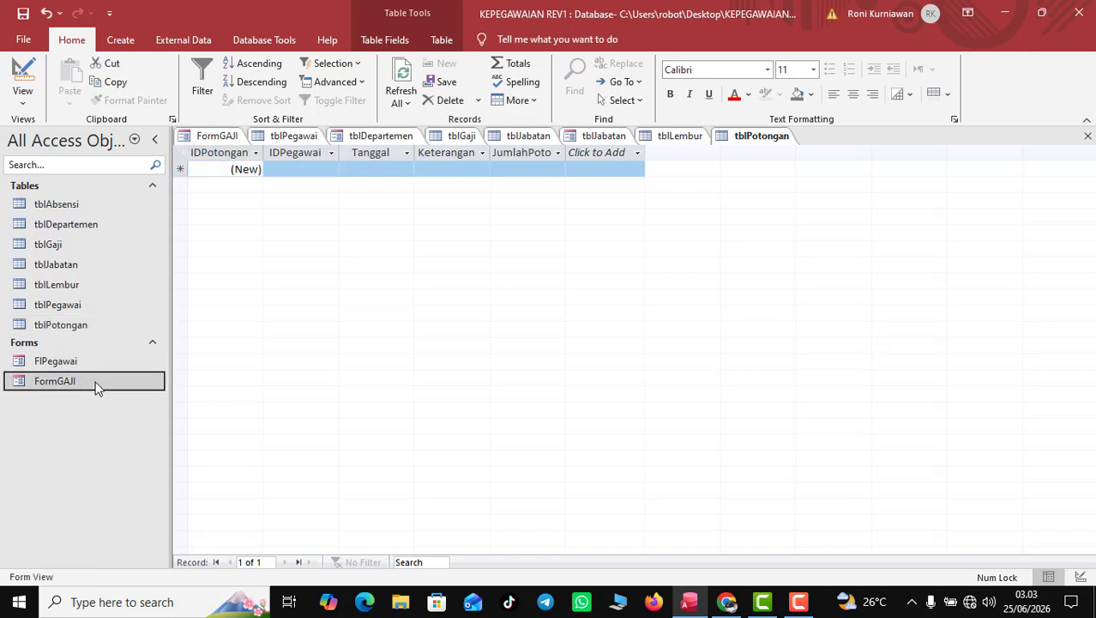
{"action": "double_click", "coordinate": [97, 386]}
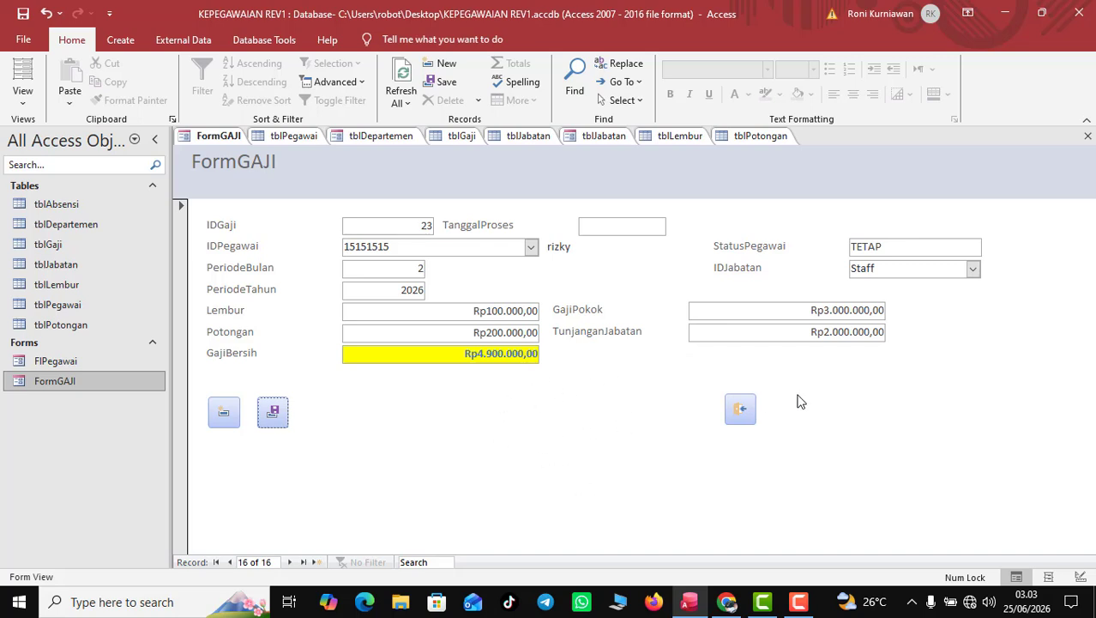
{"action": "left_click", "coordinate": [103, 360]}
{"action": "left_click", "coordinate": [112, 383]}
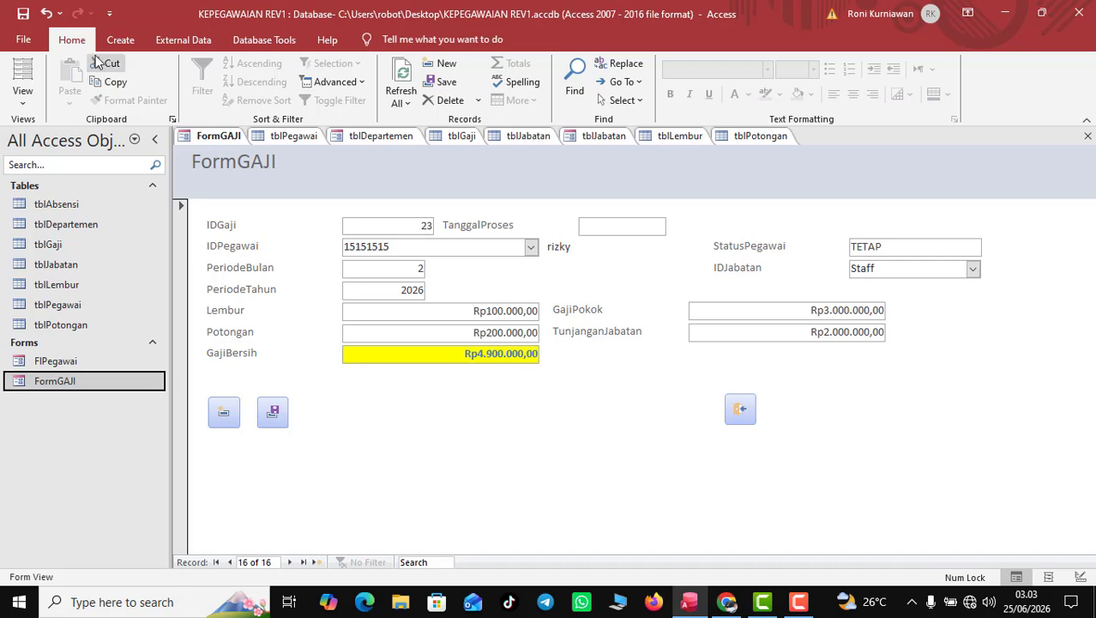
Start a new query in design view and add the tblGaji table to it
{"action": "left_click", "coordinate": [120, 39]}
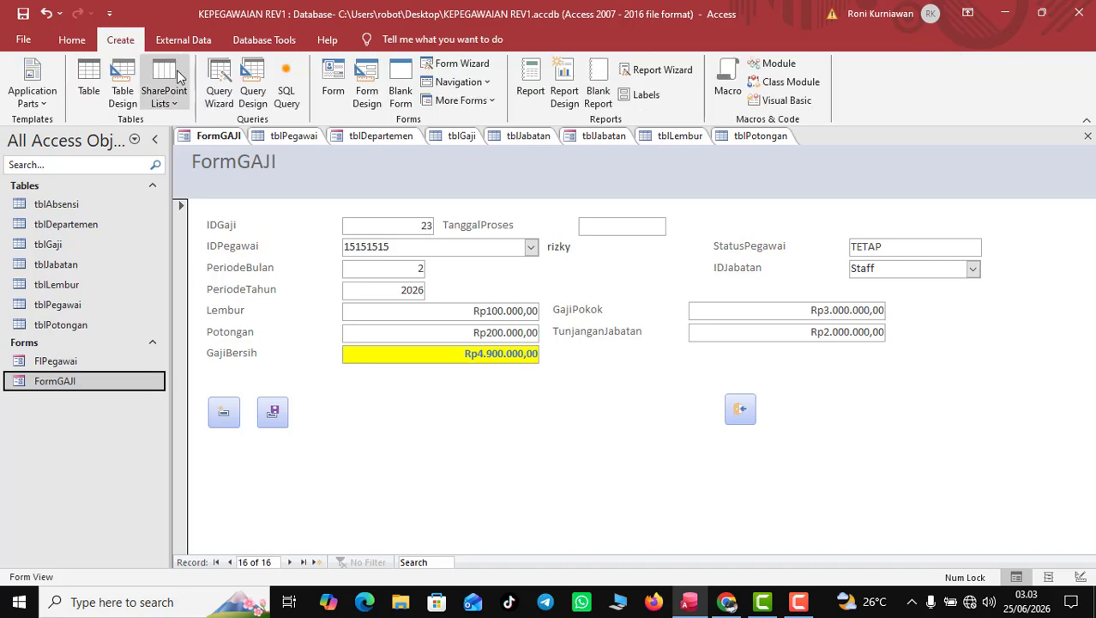
{"action": "left_click", "coordinate": [252, 84]}
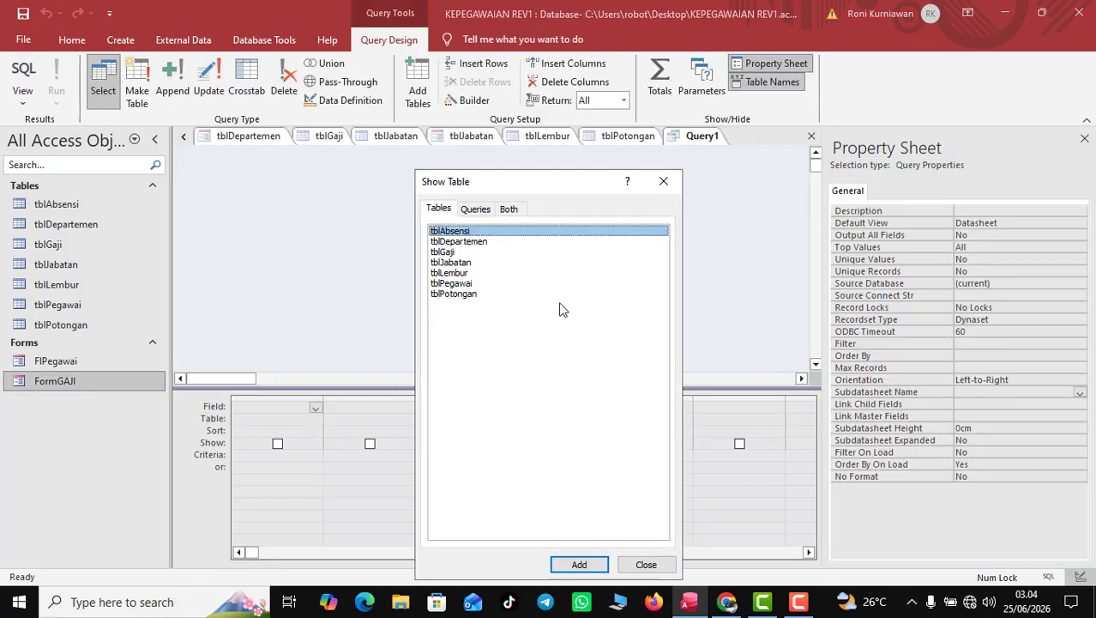
{"action": "left_click", "coordinate": [482, 252]}
{"action": "left_click", "coordinate": [579, 563]}
{"action": "left_click", "coordinate": [646, 565]}
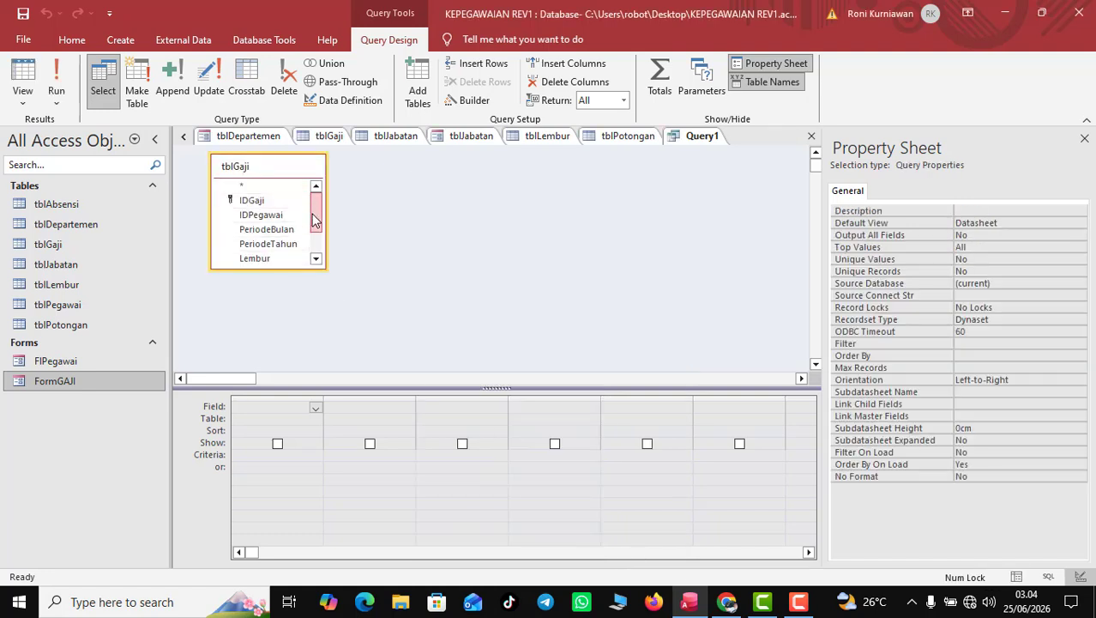
Add the PeriodeBulan, PeriodeTahun and IDPegawai fields of tblGaji to the query grid
{"action": "left_click_drag", "start_coordinate": [314, 215], "coordinate": [314, 254]}
{"action": "left_click", "coordinate": [276, 266]}
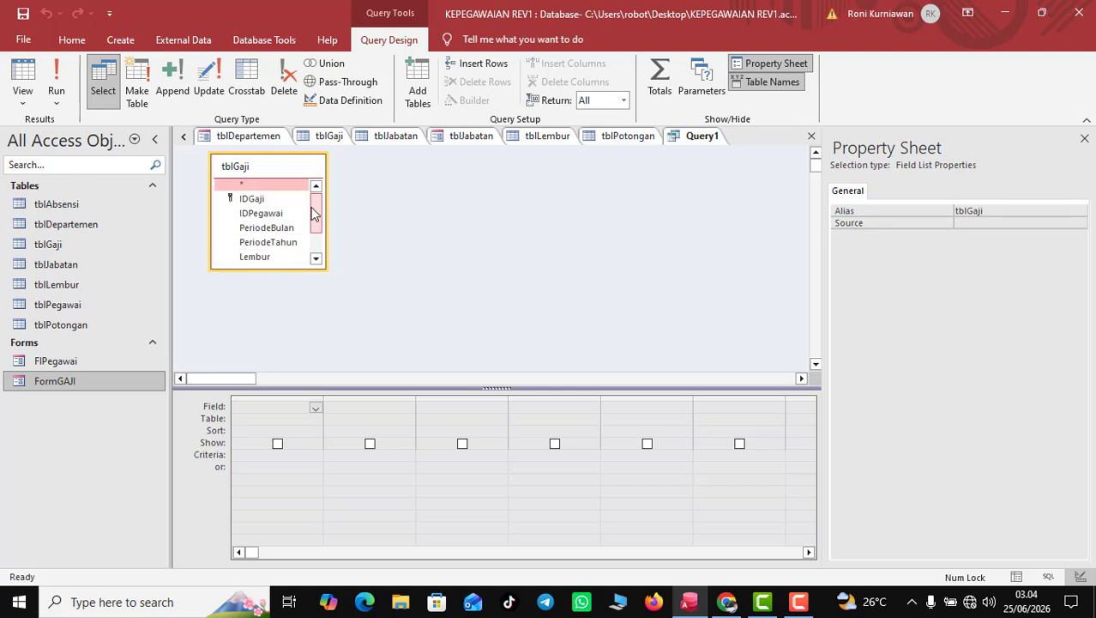
{"action": "left_click_drag", "start_coordinate": [314, 209], "coordinate": [314, 249]}
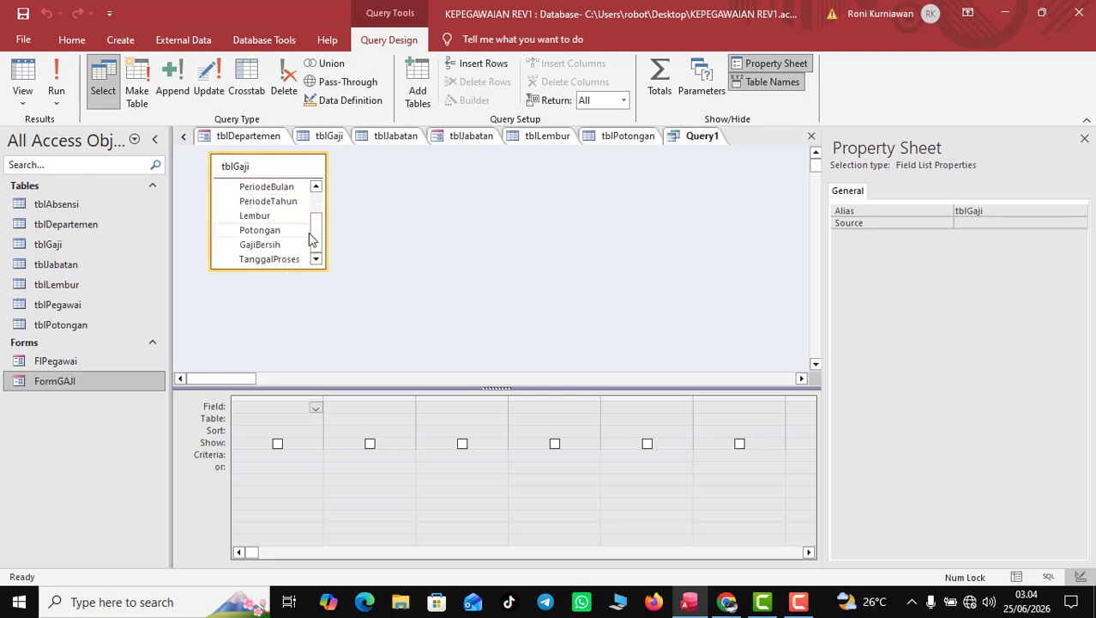
{"action": "scroll", "coordinate": [307, 233], "scroll_direction": "up", "scroll_amount": 1}
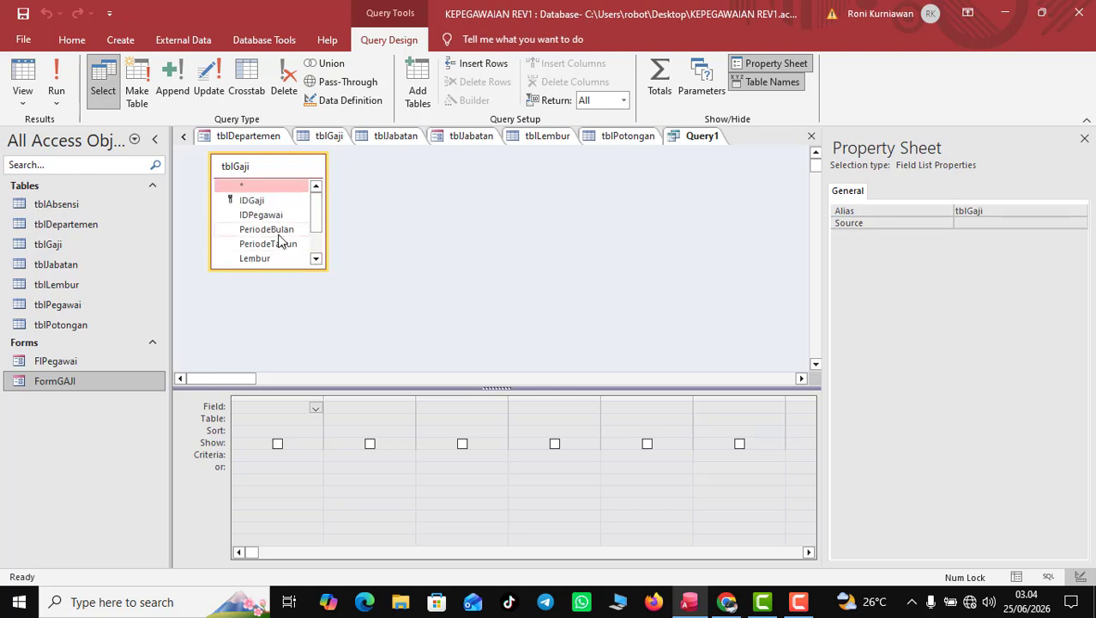
{"action": "double_click", "coordinate": [279, 233]}
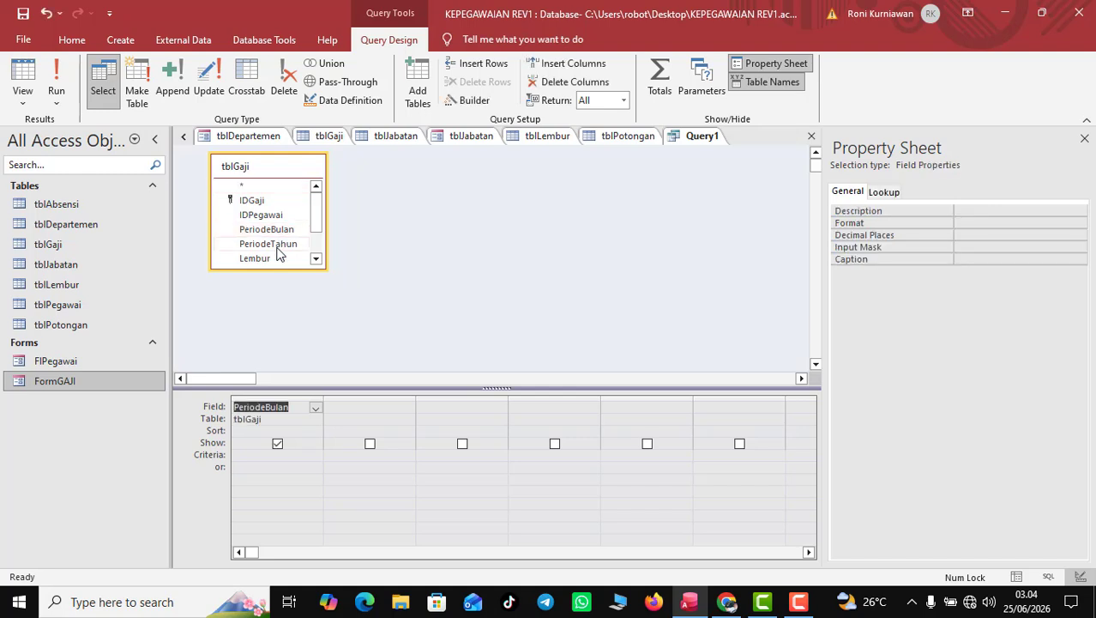
{"action": "double_click", "coordinate": [276, 245]}
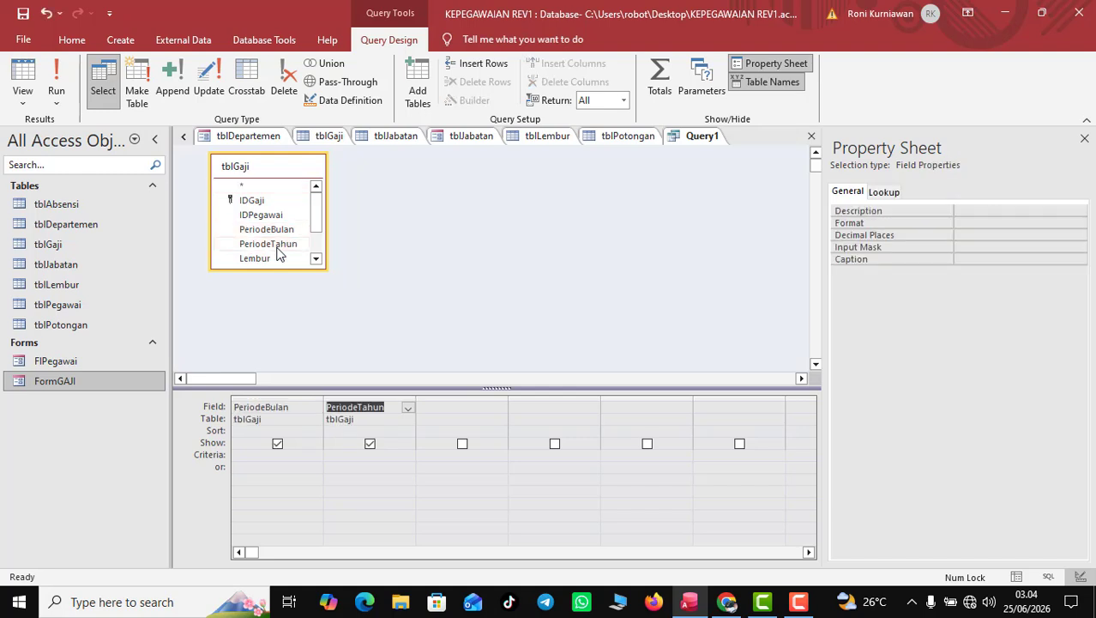
{"action": "double_click", "coordinate": [268, 216]}
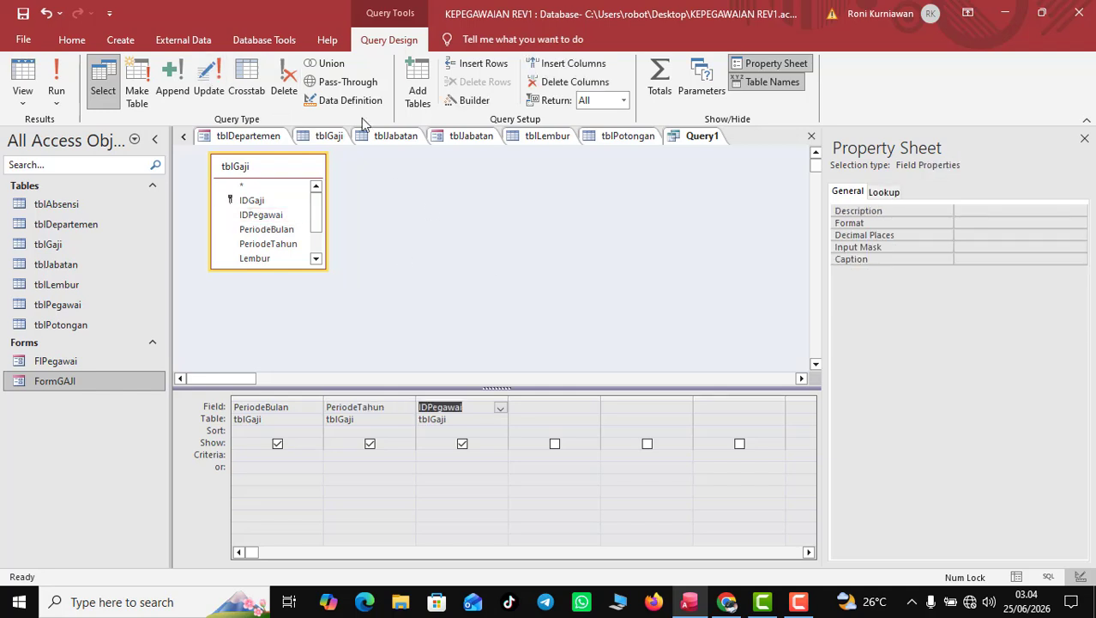
Add the tblPegawai table to the query and include its NamaPegawai field in the grid
{"action": "right_click", "coordinate": [490, 237]}
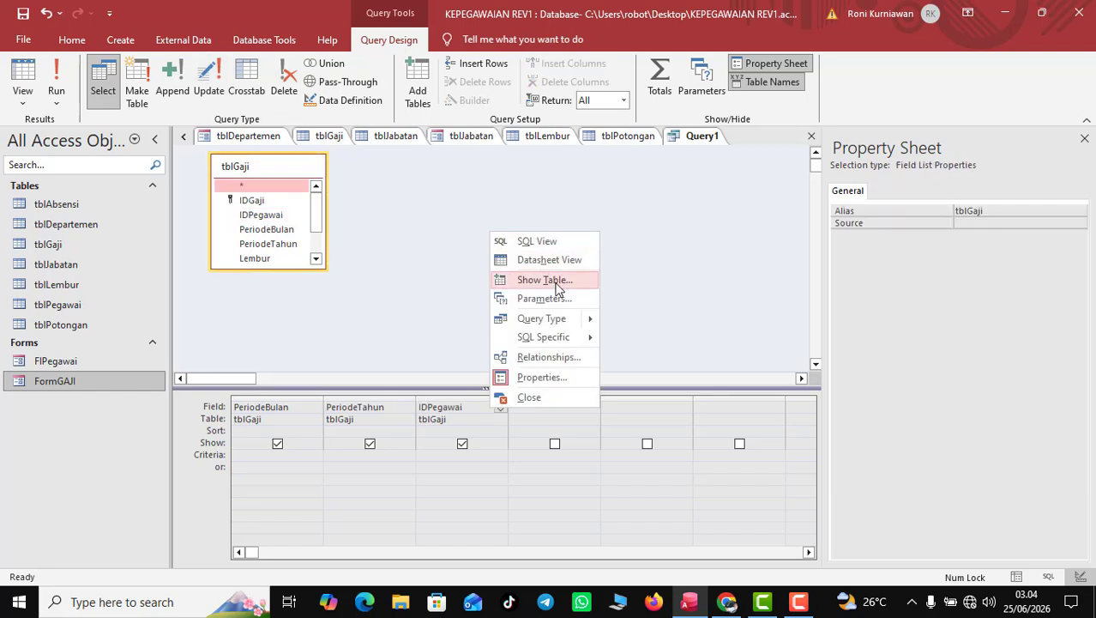
{"action": "left_click", "coordinate": [556, 288]}
{"action": "left_click", "coordinate": [471, 284]}
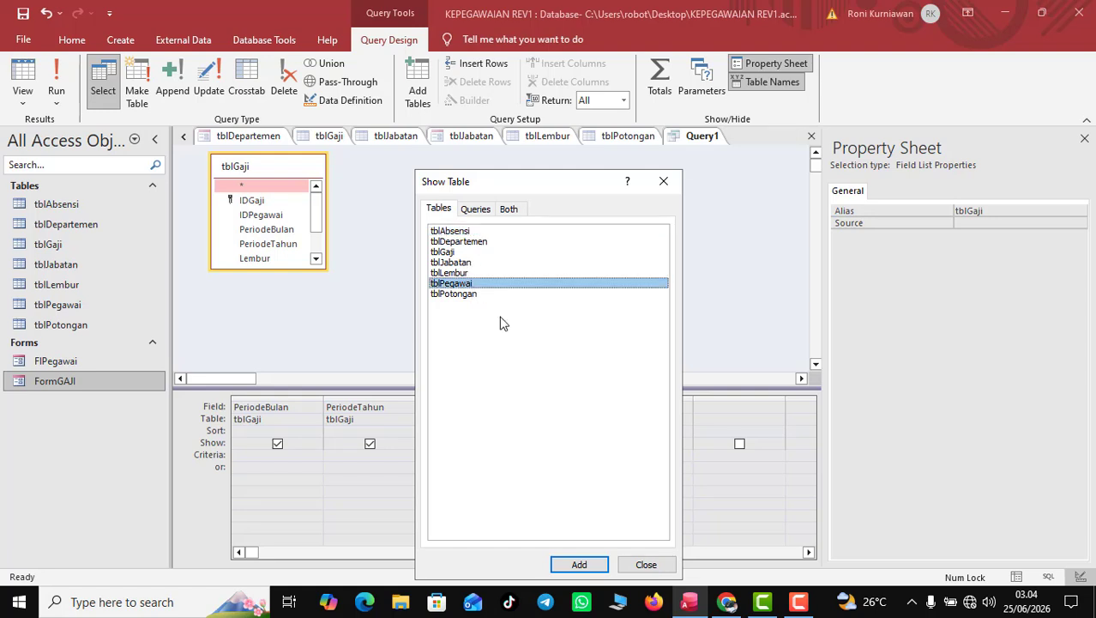
{"action": "left_click", "coordinate": [579, 563]}
{"action": "left_click", "coordinate": [646, 563]}
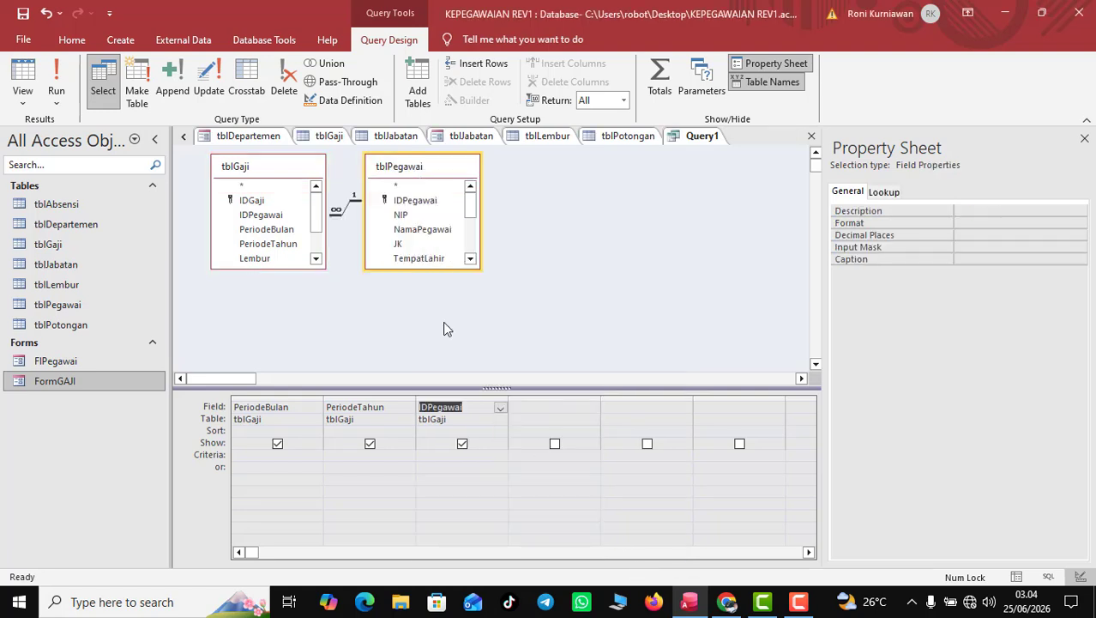
{"action": "double_click", "coordinate": [423, 229]}
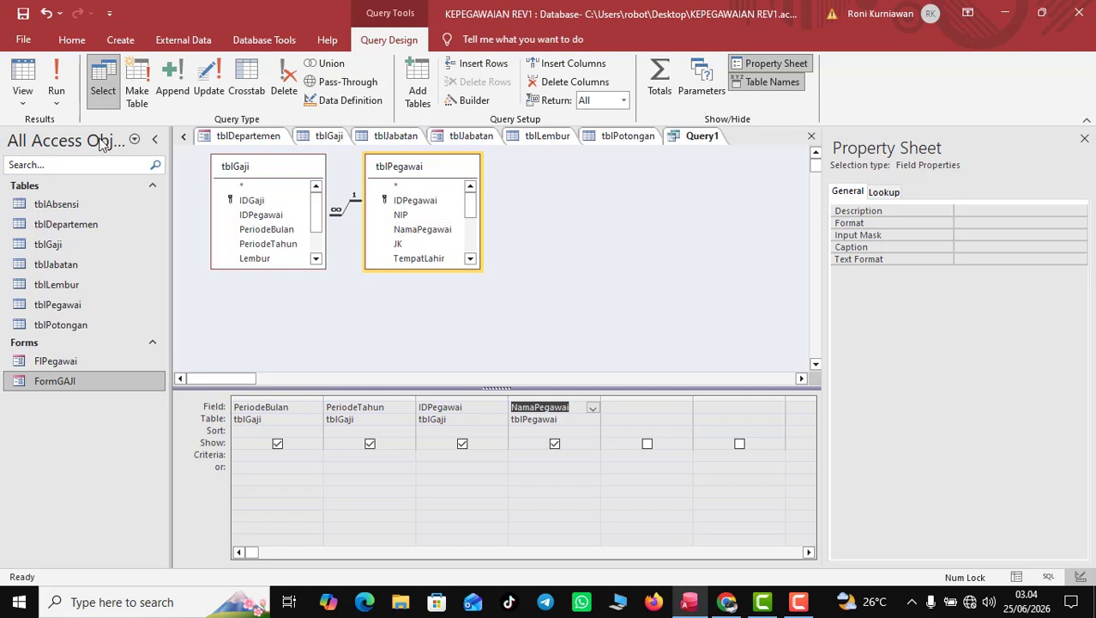
Run the query to view its records, and switch it back to Design View
{"action": "left_click", "coordinate": [56, 85]}
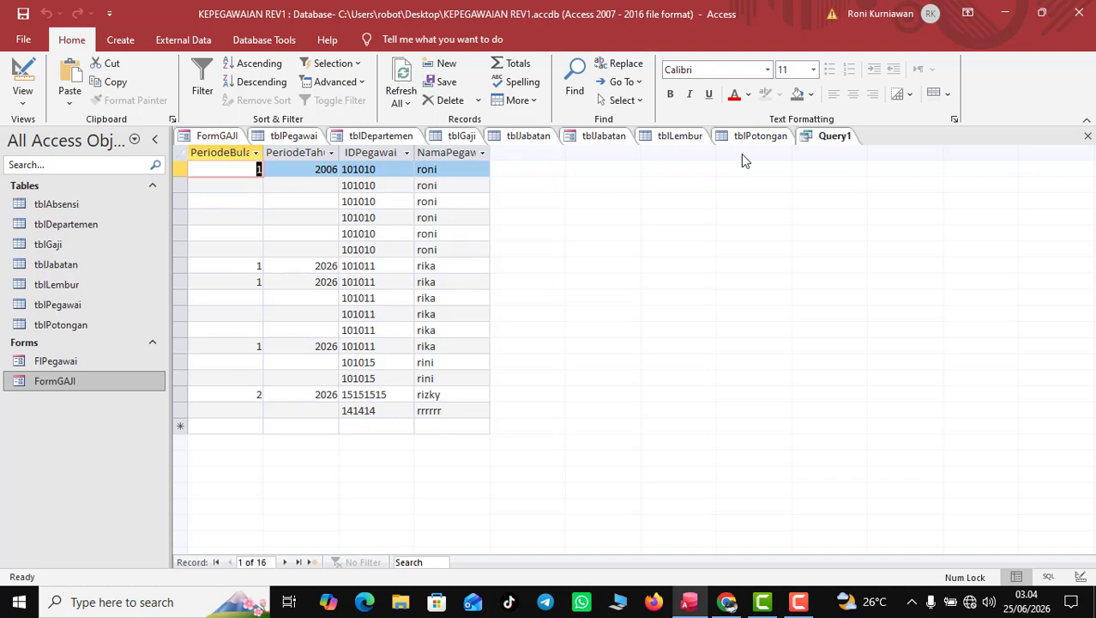
{"action": "right_click", "coordinate": [816, 140]}
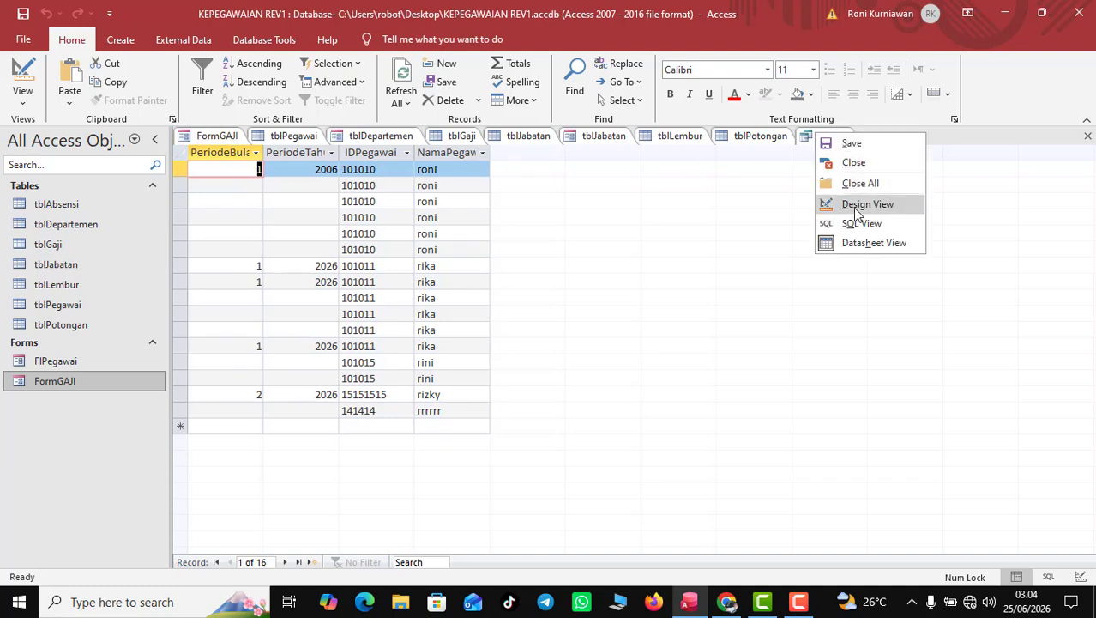